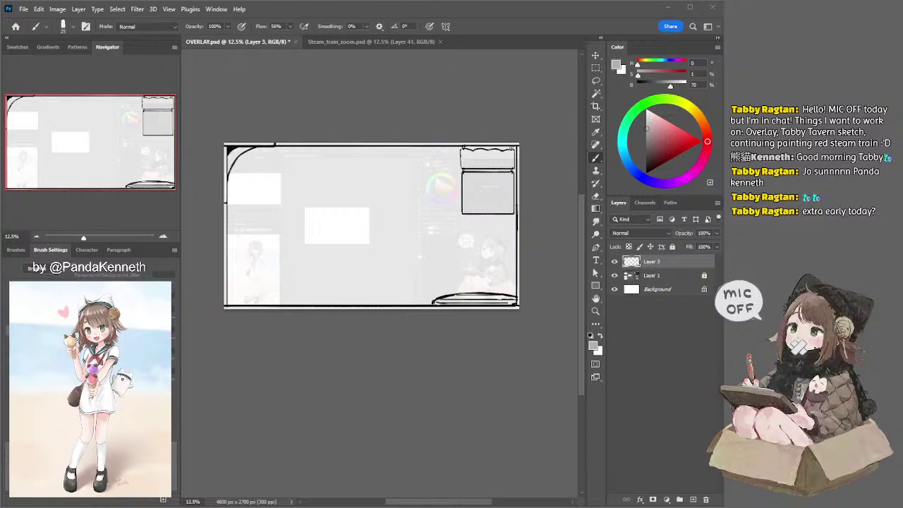
Step: Erase the short rope marks that hang the scalloped chat panel from the frame's upper edge
key(ctrl+plus)
drag(322, 134, 55, 270)
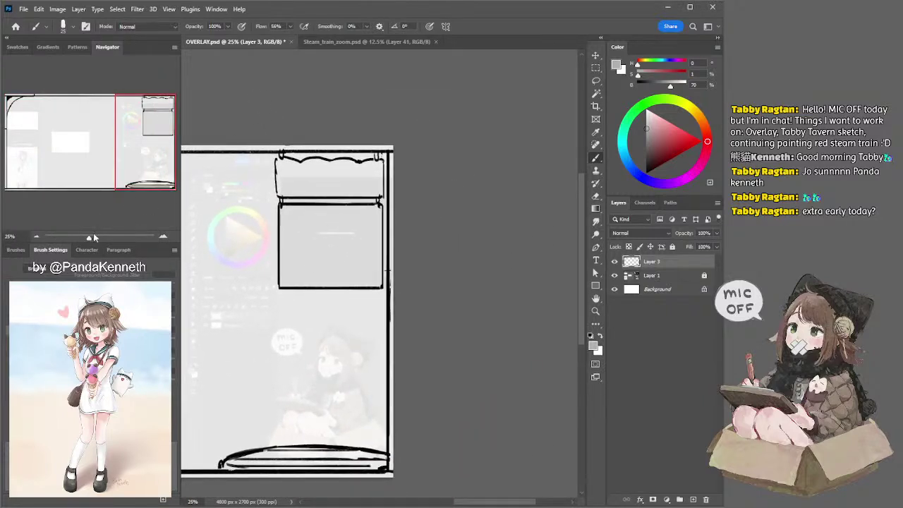
drag(93, 237, 90, 239)
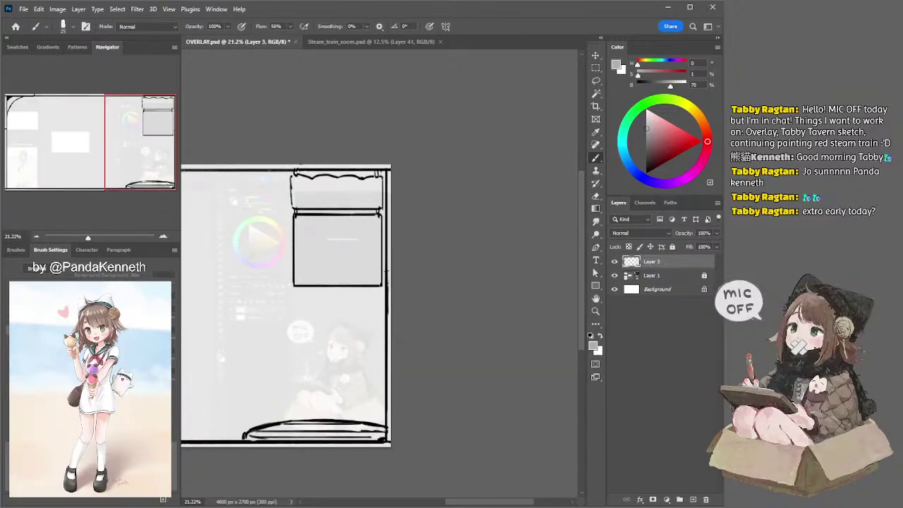
key(e)
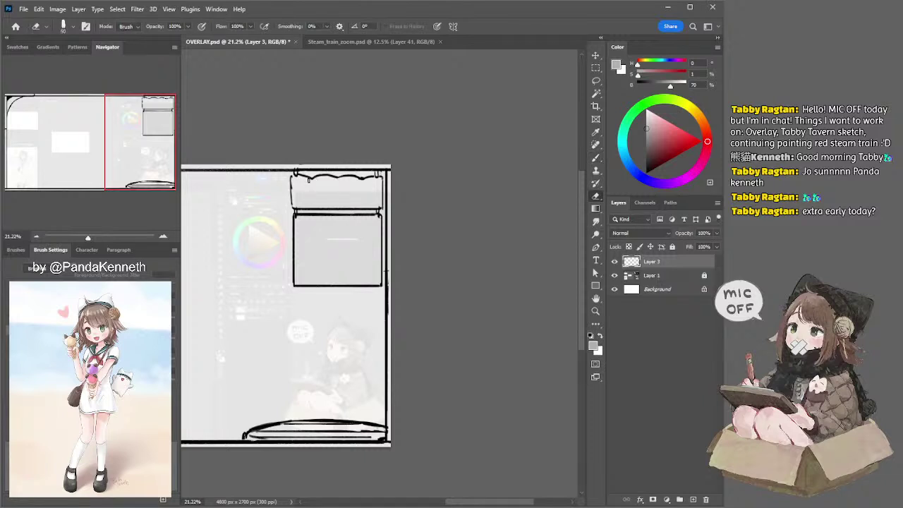
key(l)
key(e)
key(l)
mouse_move(295, 172)
mouse_down()
mouse_move(280, 273)
mouse_move(311, 311)
mouse_move(334, 310)
mouse_up()
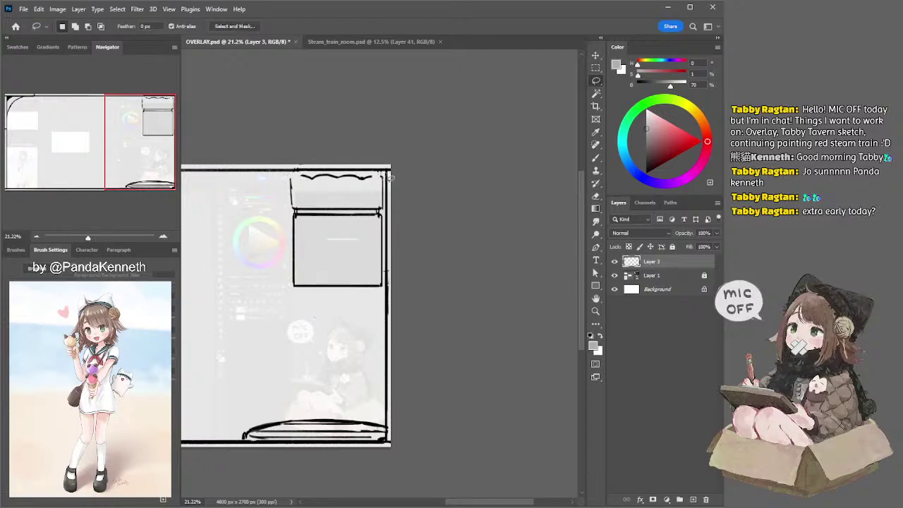
Step: Move the two-part chat panel sketch down and left, away from the frame's upper-right corner
click(595, 68)
mouse_move(269, 311)
mouse_down()
mouse_move(388, 173)
mouse_move(344, 209)
mouse_move(353, 206)
mouse_up()
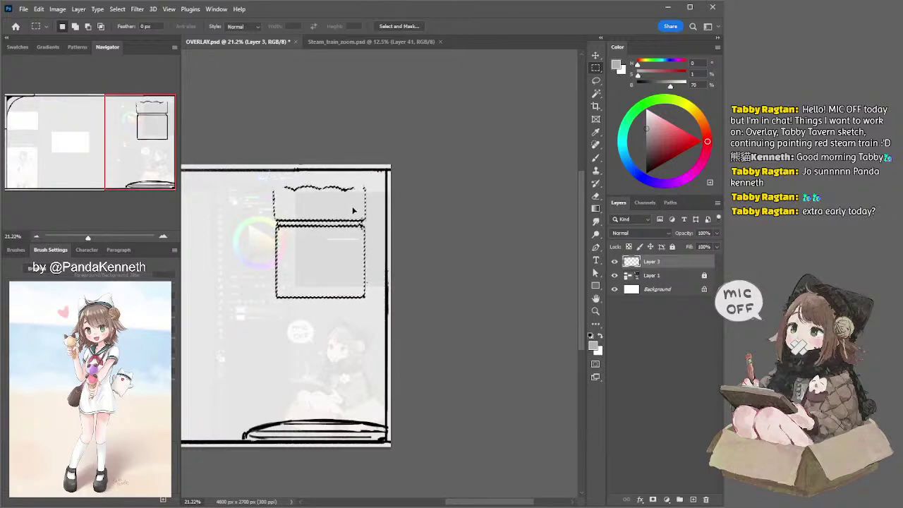
key(ctrl+d)
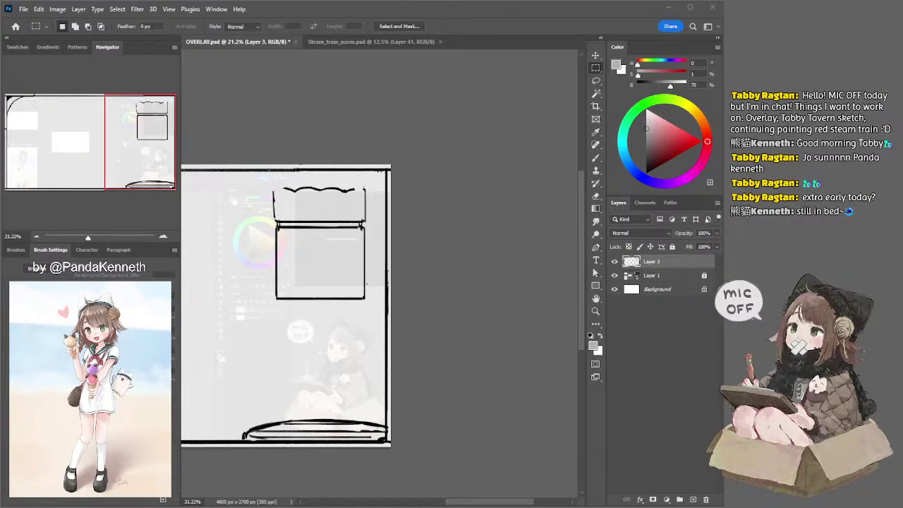
Step: Redraw the missing upper corners of the scalloped panel with black brush strokes, closing its outline
click(281, 119)
key(b)
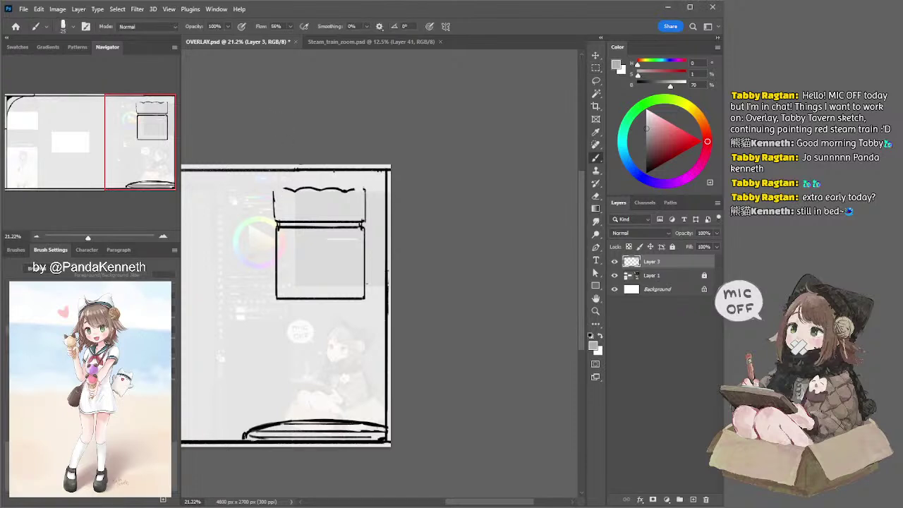
key(d)
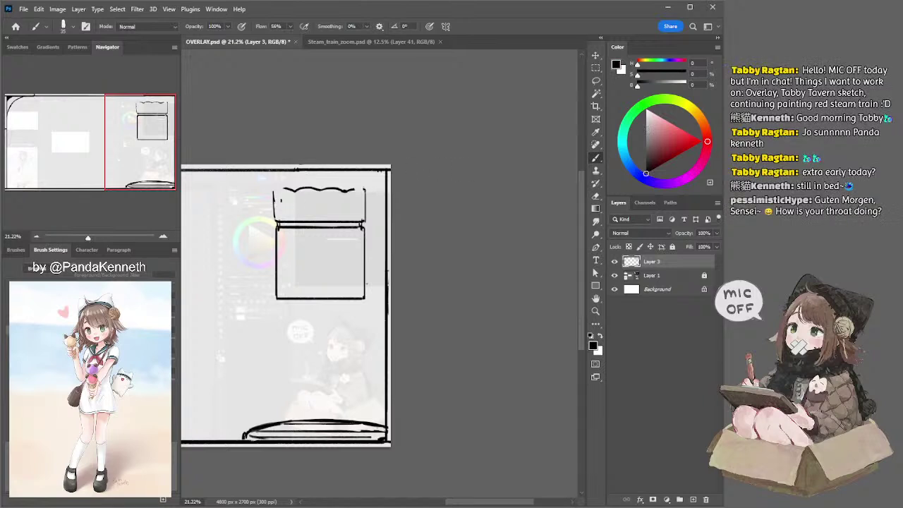
drag(274, 201, 287, 190)
key(ctrl+z)
key(ctrl+z)
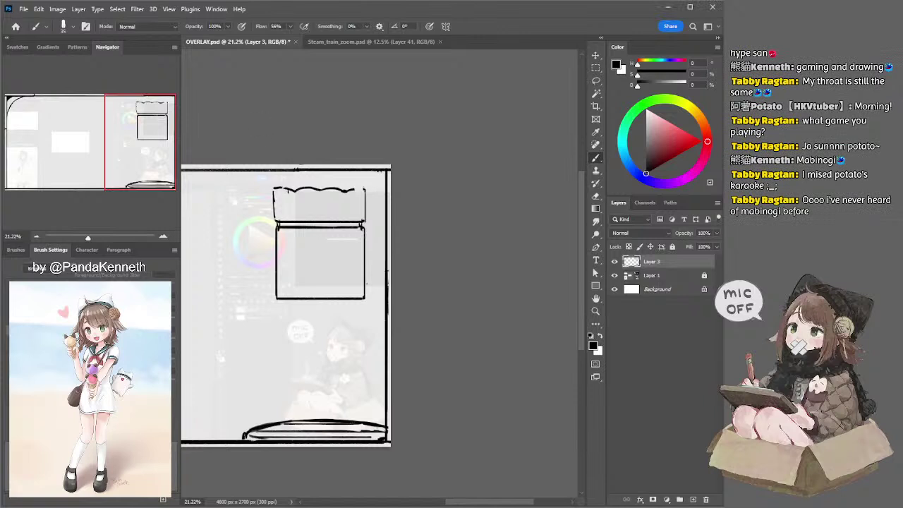
drag(274, 190, 275, 197)
mouse_move(352, 191)
mouse_down()
mouse_move(365, 189)
mouse_move(365, 199)
mouse_move(365, 188)
mouse_up()
key(ctrl+z)
key(ctrl+z)
key(ctrl+z)
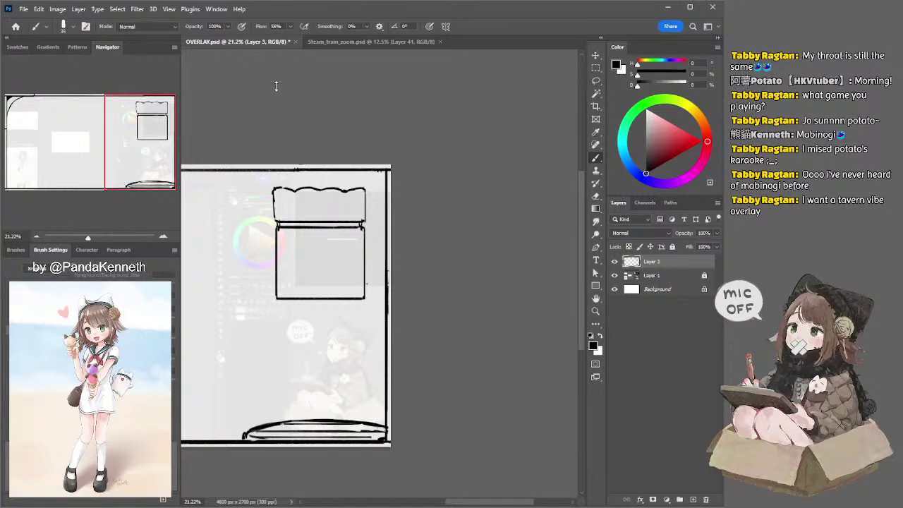
Step: Erase part of the dark fill inside the curved bracket at the overlay's upper-left corner
drag(266, 117, 322, 111)
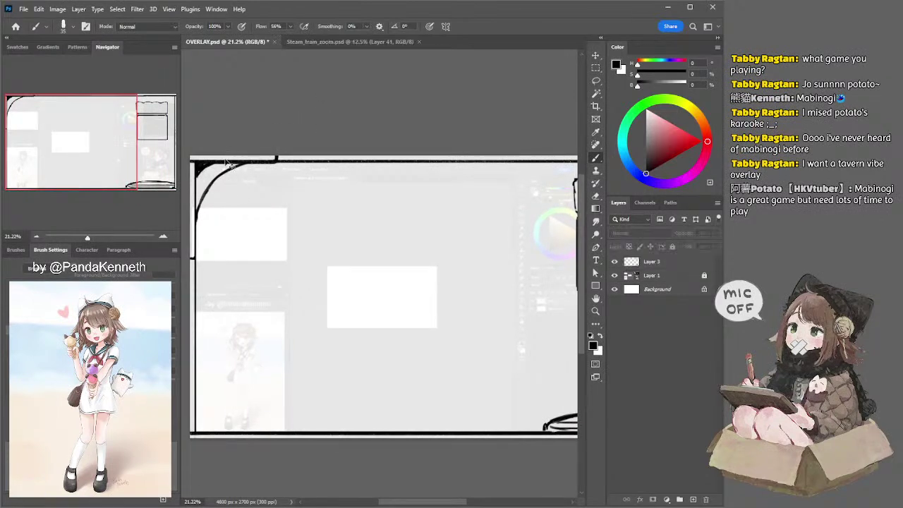
key(e)
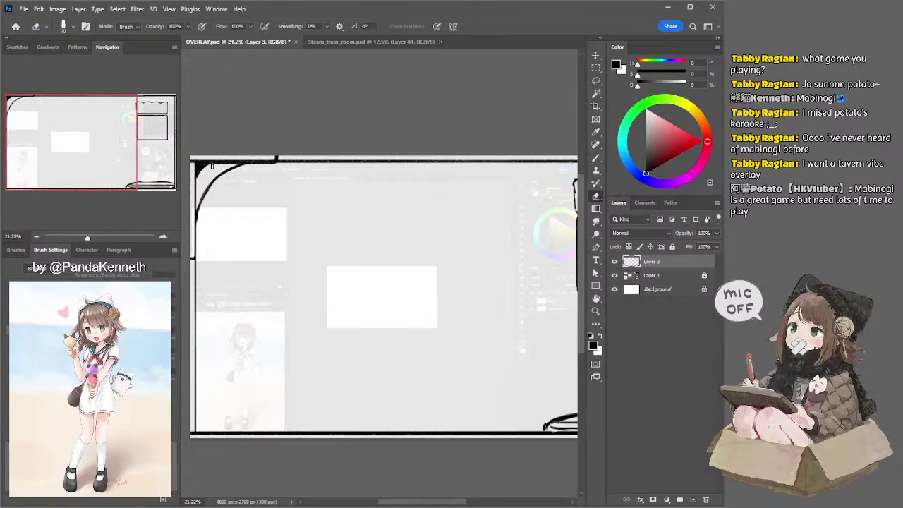
key(bracketleft)
drag(212, 165, 232, 164)
drag(319, 134, 241, 134)
scroll(300, 130, right, 8)
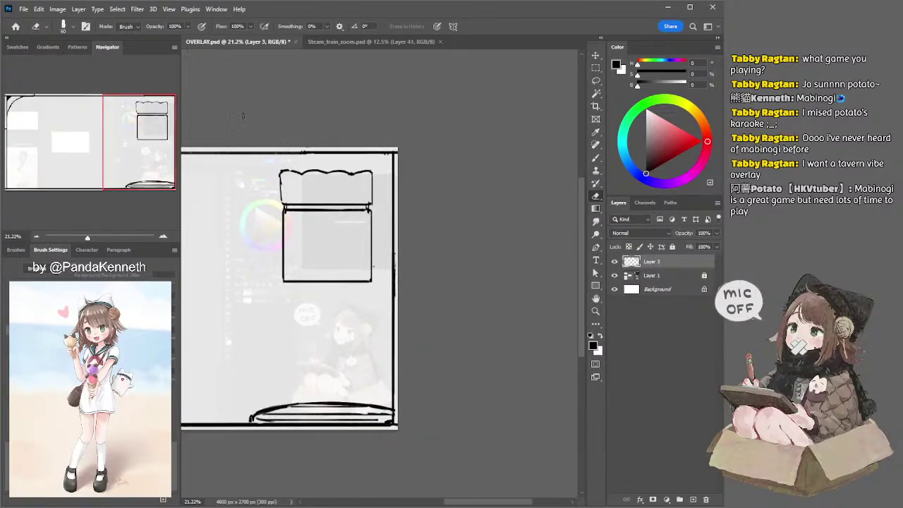
Step: Erase the links between the two chat panels, redraw them farther inward, and flare the upper panel's sides
key(b)
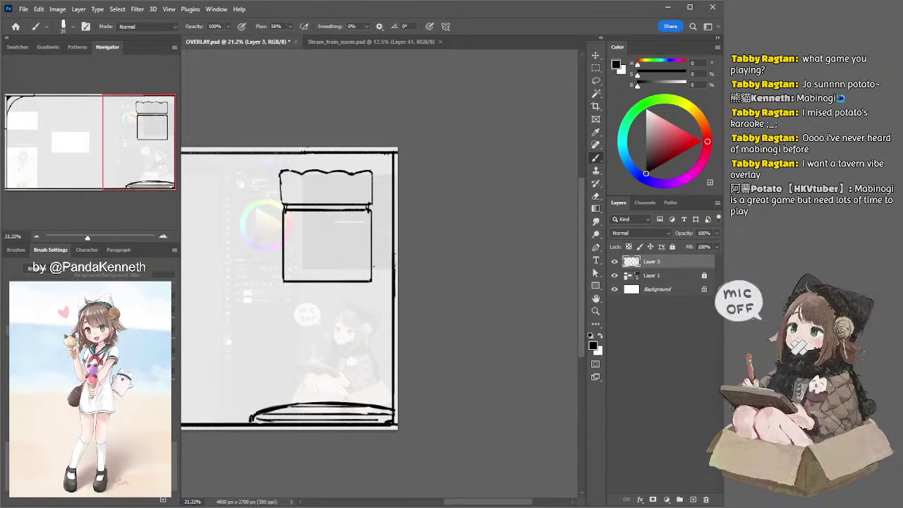
key(e)
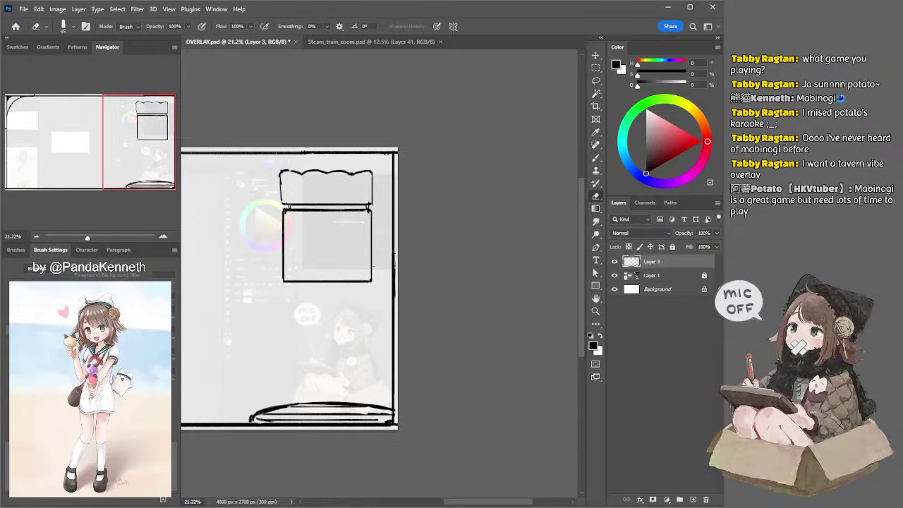
drag(365, 208, 370, 207)
key(b)
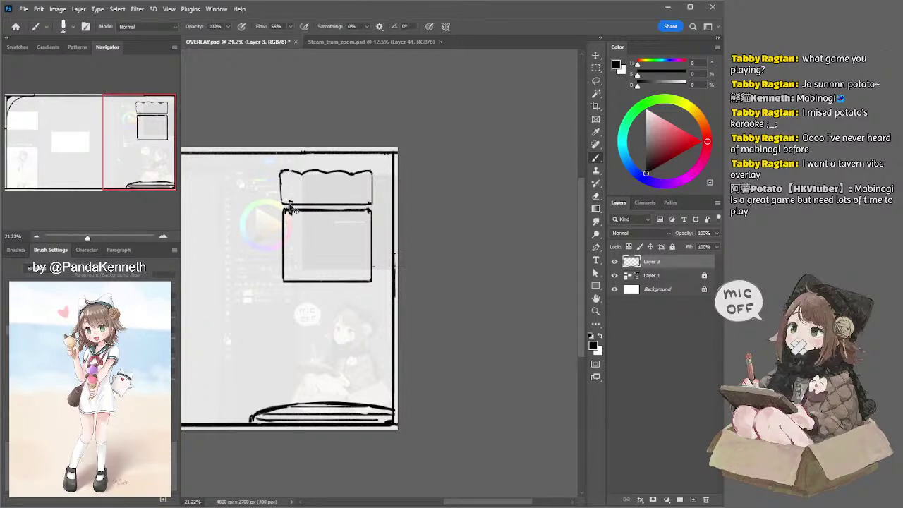
drag(361, 201, 363, 211)
key(ctrl+z)
drag(373, 172, 372, 195)
drag(280, 178, 282, 202)
key(ctrl+z)
mouse_move(375, 171)
mouse_down()
mouse_move(373, 189)
mouse_move(362, 137)
mouse_up()
key(ctrl+z)
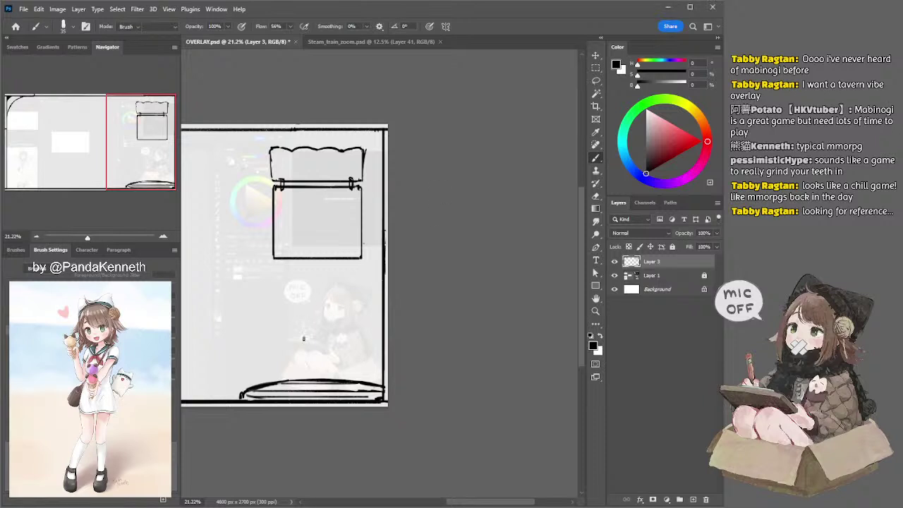
Step: Cut the flat tabletop sketch onto its own layer and shift it up and left from the frame's lower-right corner
key(e)
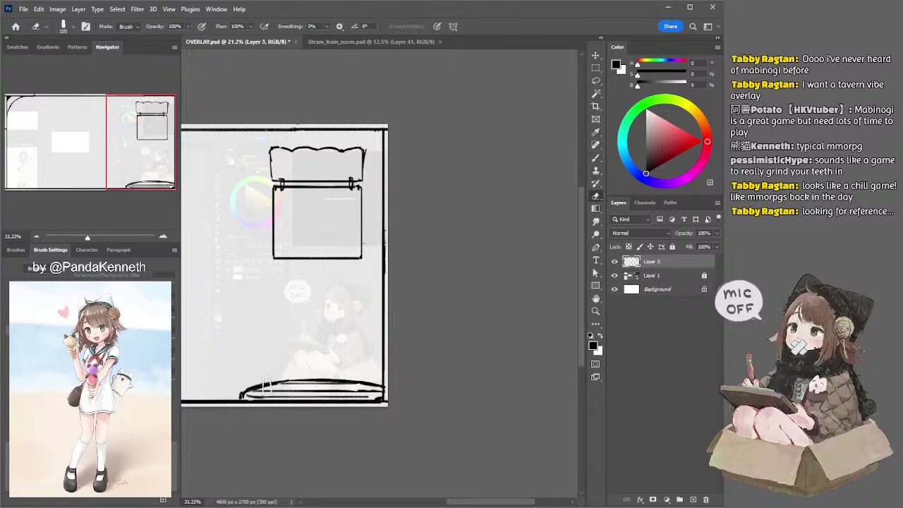
key(l)
mouse_move(246, 398)
mouse_down()
mouse_move(259, 357)
mouse_move(372, 364)
mouse_move(384, 400)
mouse_up()
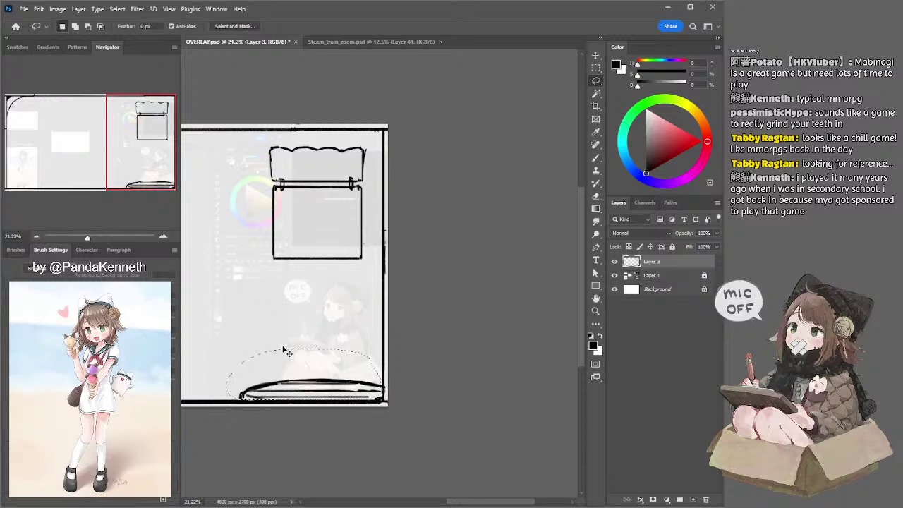
key(ctrl+x)
key(ctrl+v)
mouse_move(245, 260)
mouse_down()
mouse_move(274, 367)
mouse_move(274, 359)
mouse_move(261, 376)
mouse_up()
Step: Erase the whole two-part chat panel sketch from Layer 3
key(e)
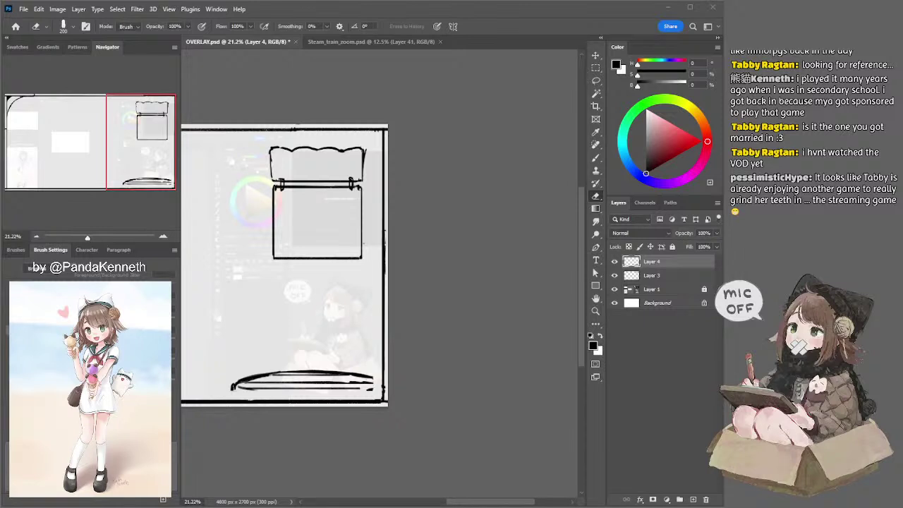
key(b)
key(e)
key(alt+bracketleft)
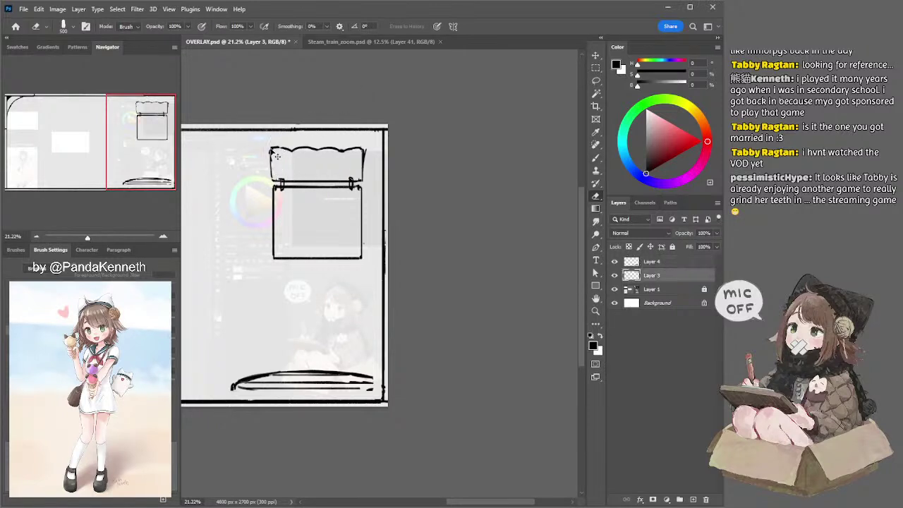
mouse_move(264, 161)
mouse_down()
mouse_move(358, 168)
mouse_move(335, 184)
mouse_move(259, 192)
mouse_move(263, 244)
mouse_move(303, 249)
mouse_move(292, 248)
mouse_move(348, 214)
mouse_move(350, 240)
mouse_move(365, 218)
mouse_up()
key(b)
key(e)
click(361, 159)
Step: Sketch a shallow double-line arch as the top of a new chat frame where the old panel stood
key(b)
drag(269, 163, 346, 165)
key(ctrl+z)
mouse_move(275, 164)
mouse_down()
mouse_move(343, 162)
mouse_move(314, 155)
mouse_move(338, 163)
mouse_up()
key(ctrl+z)
key(ctrl+z)
key(ctrl+z)
drag(263, 166, 276, 159)
key(ctrl+z)
drag(342, 161, 344, 162)
key(ctrl+z)
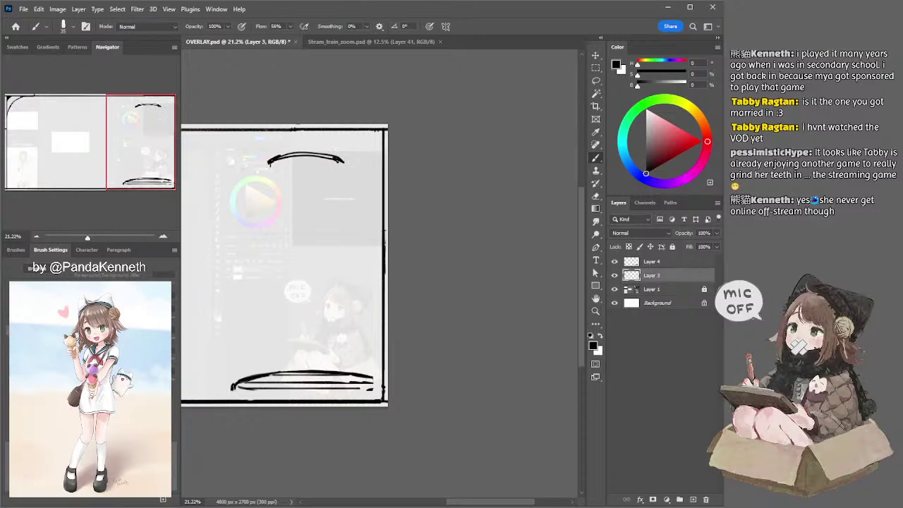
key(ctrl+z)
key(ctrl+z)
mouse_move(285, 164)
mouse_down()
mouse_move(293, 174)
mouse_move(312, 161)
mouse_move(301, 156)
mouse_up()
key(ctrl+z)
key(ctrl+z)
key(ctrl+z)
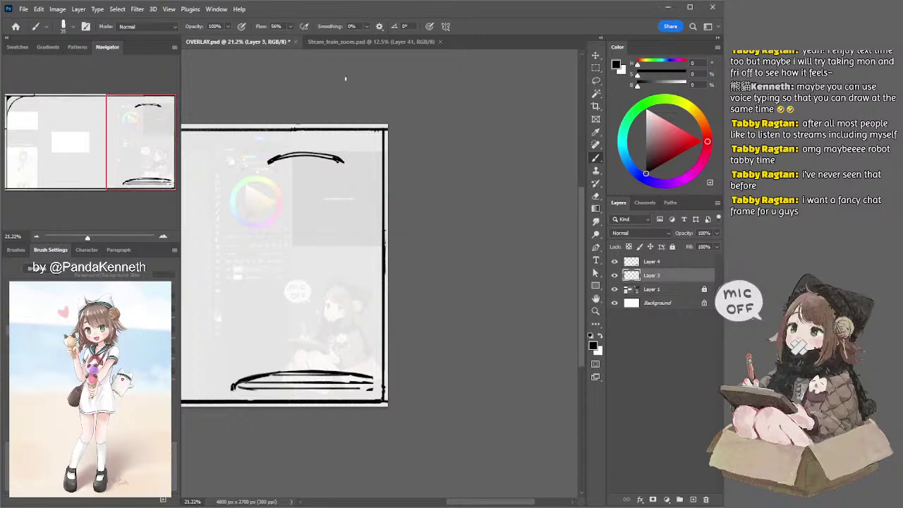
Step: Draw a small circle with two cat ears at the arch's centre, clearing the arch lines inside it
mouse_move(301, 153)
mouse_down()
mouse_move(313, 161)
mouse_move(302, 150)
mouse_move(303, 168)
mouse_move(293, 158)
mouse_move(300, 153)
mouse_up()
key(ctrl+z)
key(ctrl+z)
key(ctrl+z)
key(ctrl+z)
key(e)
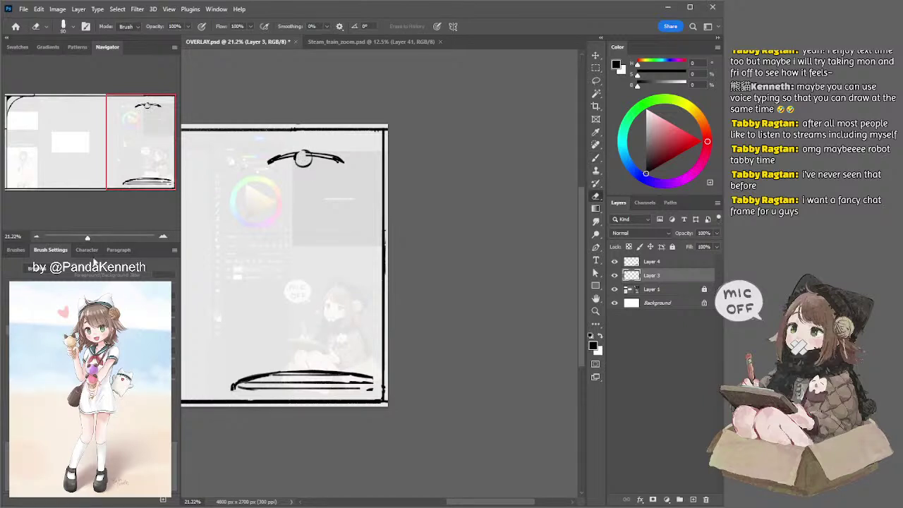
key(b)
key(e)
key(b)
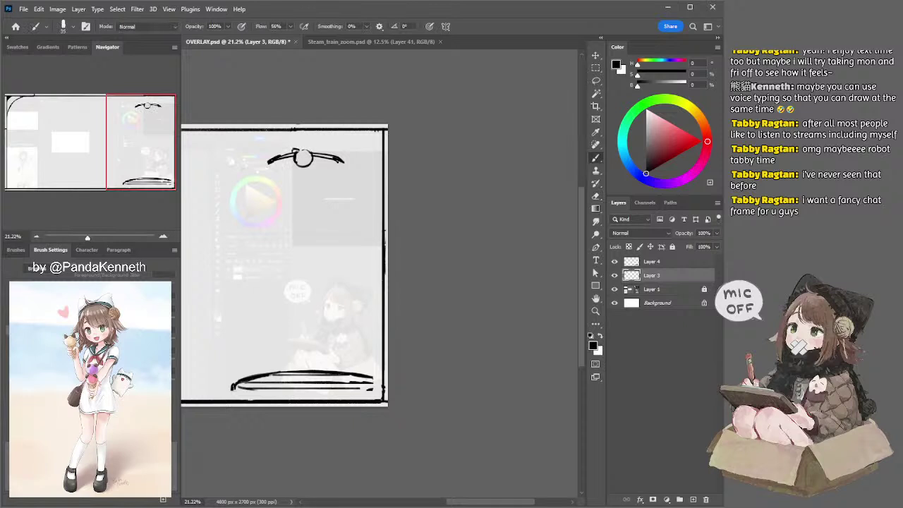
drag(308, 150, 316, 154)
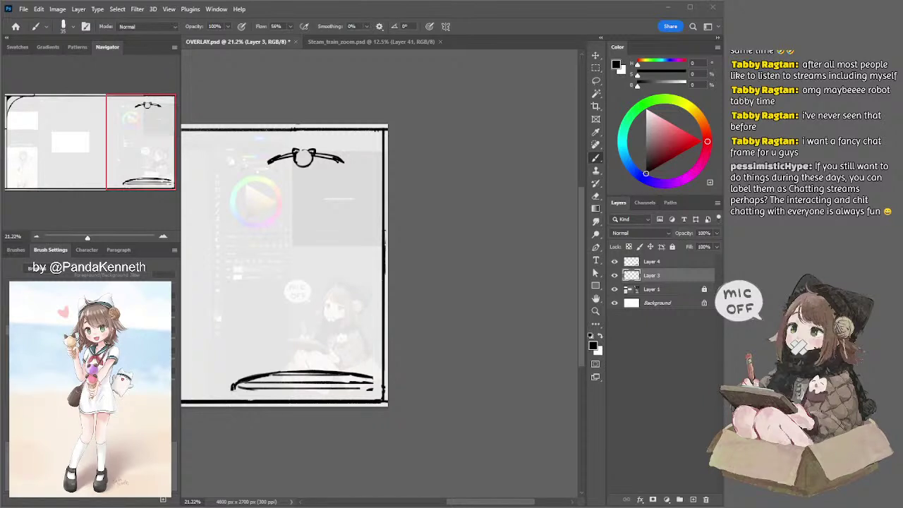
Step: Erase the cat-head circle and draw a scalloped crest at the arch's centre instead
click(363, 68)
key(e)
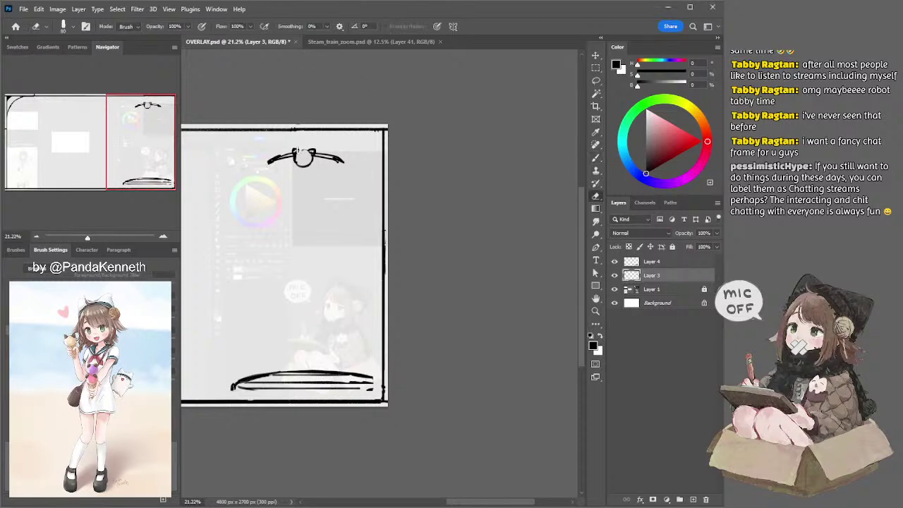
mouse_move(298, 152)
mouse_down()
mouse_move(315, 156)
mouse_move(292, 158)
mouse_move(303, 137)
mouse_move(345, 161)
mouse_up()
key(b)
key(ctrl+z)
key(ctrl+z)
key(ctrl+z)
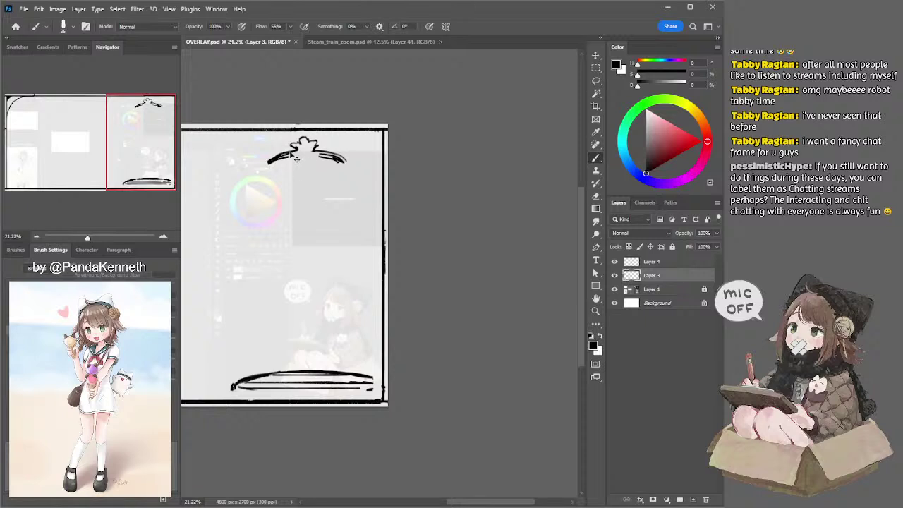
Step: Add small scroll curls at both ends of the crested arch
drag(293, 150, 276, 155)
key(ctrl+z)
drag(337, 154, 353, 159)
mouse_move(279, 156)
mouse_down()
mouse_move(265, 159)
mouse_move(267, 219)
mouse_up()
key(ctrl+z)
key(ctrl+z)
scroll(285, 265, down, 1)
scroll(284, 265, up, 1)
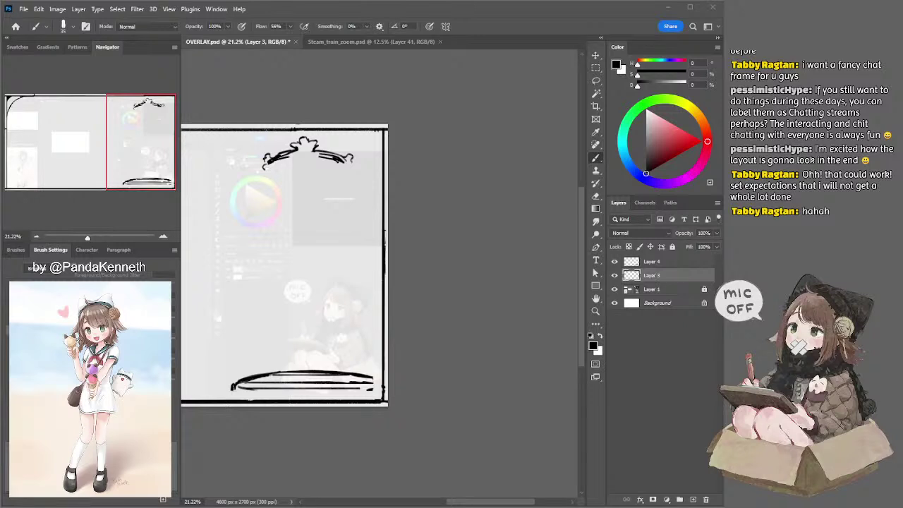
Step: Sketch a narrow curved banner band as an alternative frame top, below and left of the crested arch
click(421, 100)
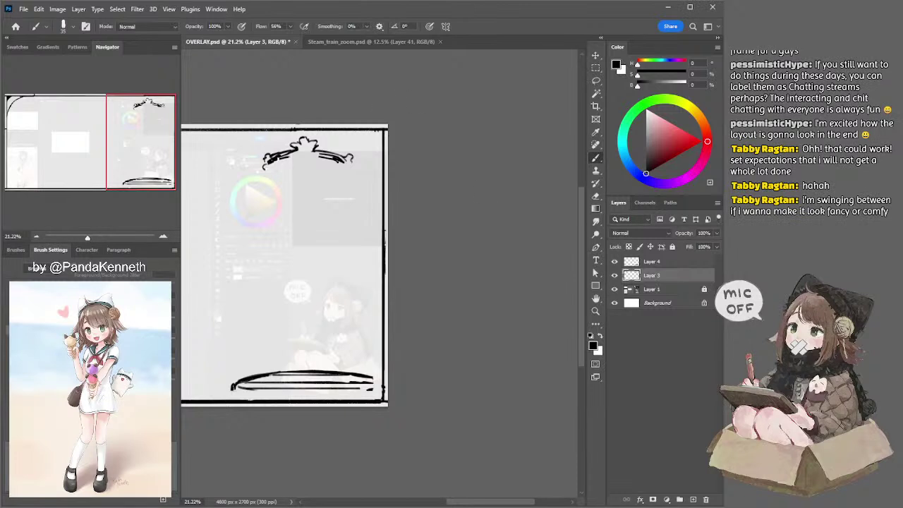
drag(250, 214, 303, 217)
key(ctrl+z)
key(ctrl+z)
mouse_move(233, 223)
mouse_down()
mouse_move(302, 221)
mouse_move(296, 233)
mouse_move(263, 227)
mouse_move(304, 228)
mouse_up()
key(ctrl+z)
key(ctrl+z)
key(ctrl+z)
key(ctrl+z)
mouse_move(232, 232)
mouse_down()
mouse_move(301, 229)
mouse_move(234, 229)
mouse_up()
key(ctrl+z)
key(ctrl+z)
key(ctrl+z)
key(ctrl+z)
key(ctrl+z)
key(ctrl+z)
key(ctrl+z)
drag(302, 222, 302, 228)
key(ctrl+z)
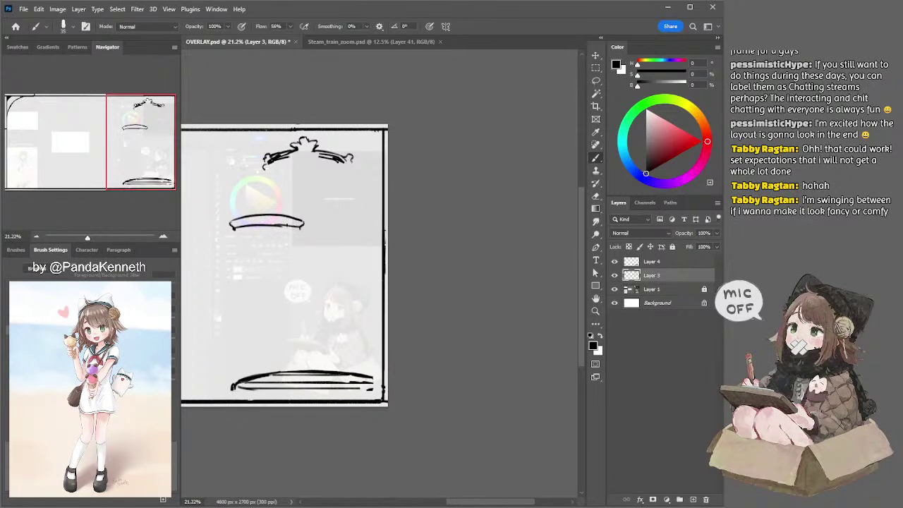
Step: Add folded ribbon tails to both ends of the curved banner
key(ctrl+z)
mouse_move(231, 226)
mouse_down()
mouse_move(237, 237)
mouse_move(220, 234)
mouse_move(238, 230)
mouse_up()
mouse_move(301, 229)
mouse_down()
mouse_move(310, 241)
mouse_move(314, 230)
mouse_move(321, 245)
mouse_move(313, 241)
mouse_up()
key(ctrl+z)
key(ctrl+z)
key(ctrl+z)
key(ctrl+z)
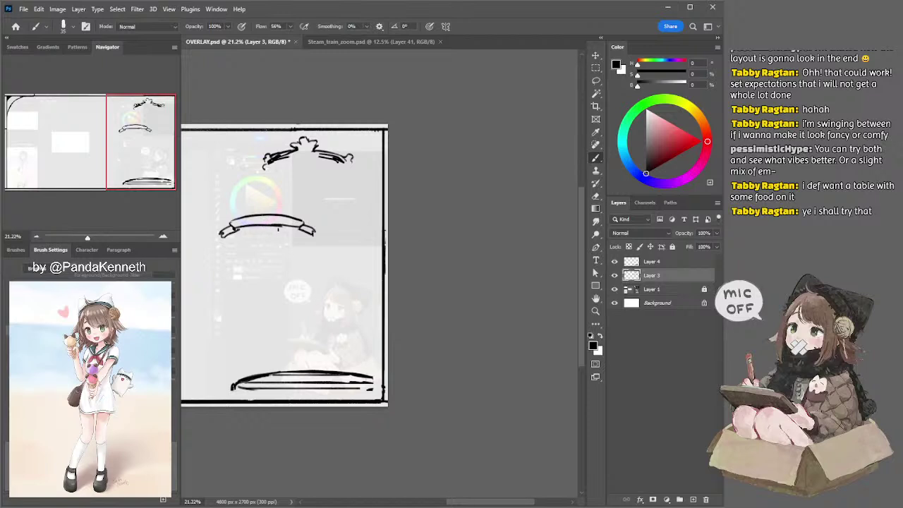
Step: Draw an arch above the ribbon banner and top its centre with a small leafy crest
key(e)
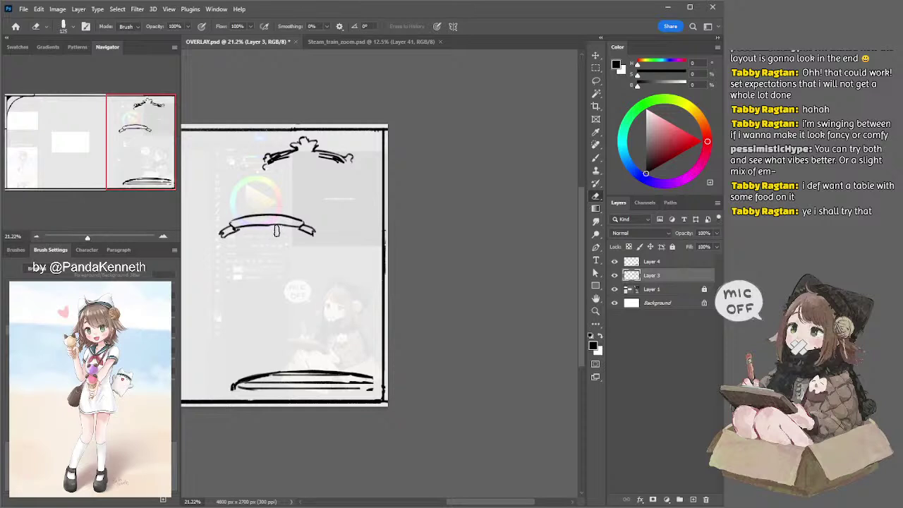
key(b)
mouse_move(236, 215)
mouse_down()
mouse_move(272, 204)
mouse_move(256, 205)
mouse_move(267, 194)
mouse_move(307, 221)
mouse_up()
key(ctrl+z)
key(ctrl+z)
key(ctrl+z)
key(ctrl+z)
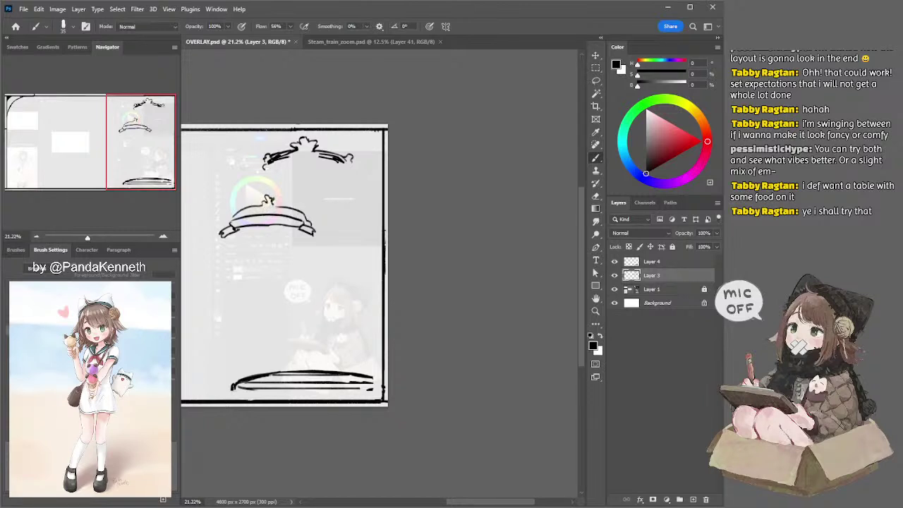
Step: Draw small scroll ends on the arch above the ribbon banner
key(ctrl+z)
mouse_move(272, 204)
mouse_down()
mouse_move(315, 226)
mouse_move(310, 220)
mouse_up()
key(ctrl+z)
key(ctrl+z)
Step: Draw a curved side line down from each end of the ribbon banner
drag(231, 217, 235, 276)
key(ctrl+z)
key(ctrl+z)
key(ctrl+z)
drag(229, 238, 239, 288)
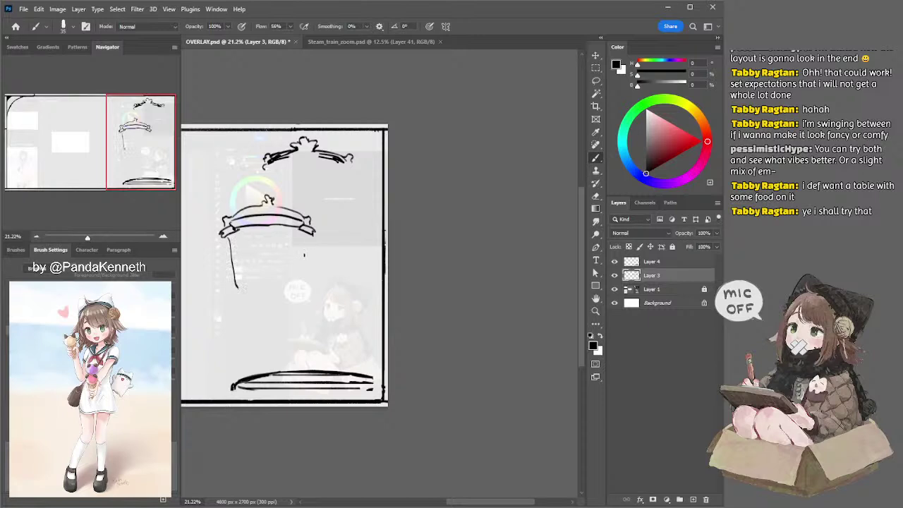
drag(305, 238, 305, 279)
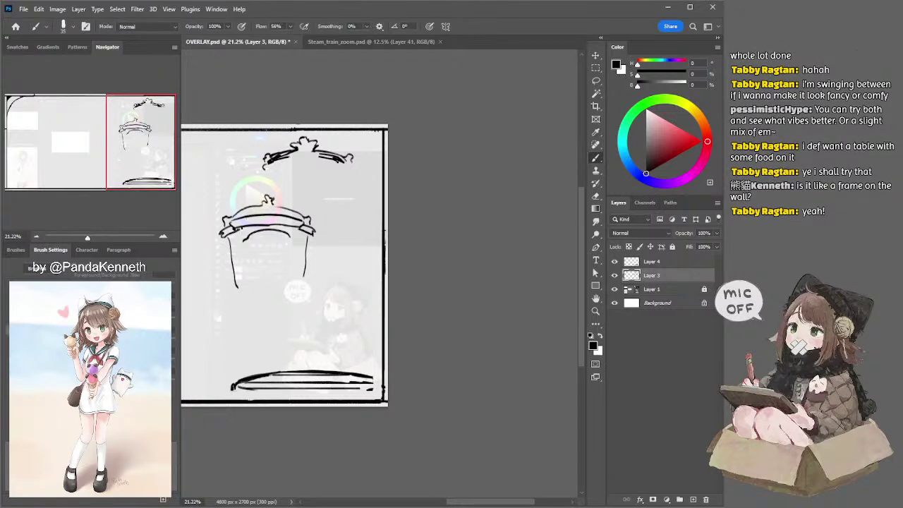
Step: Draw a small inner arch beneath the ribbon banner and lengthen both side lines of the frame
mouse_move(253, 225)
mouse_down()
mouse_move(271, 224)
mouse_move(233, 281)
mouse_up()
key(ctrl+z)
key(ctrl+z)
drag(228, 245, 235, 292)
key(e)
key(b)
key(e)
key(b)
key(ctrl+z)
drag(227, 239, 234, 300)
key(ctrl+z)
key(ctrl+z)
drag(306, 259, 303, 300)
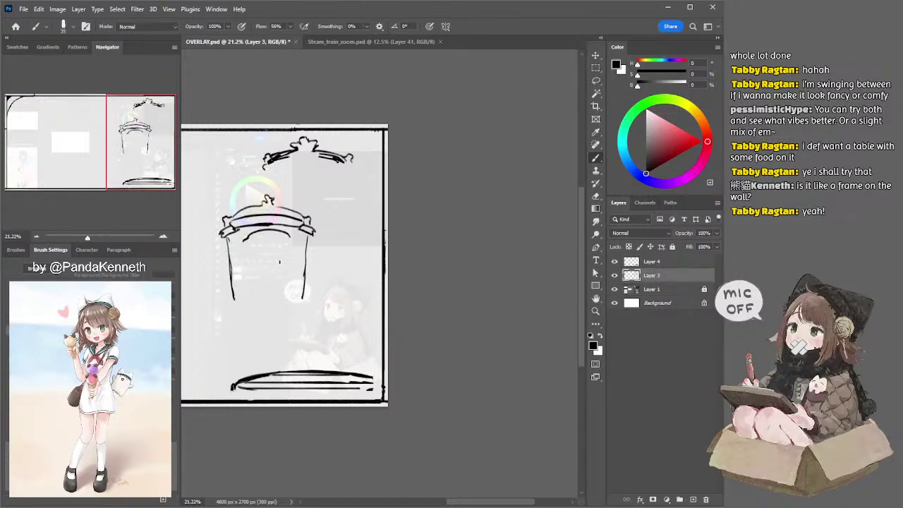
Step: Try raising the crested arch clear of the ribbon banner using a lasso selection
drag(234, 228, 254, 217)
key(ctrl+z)
drag(273, 210, 302, 219)
key(ctrl+z)
key(e)
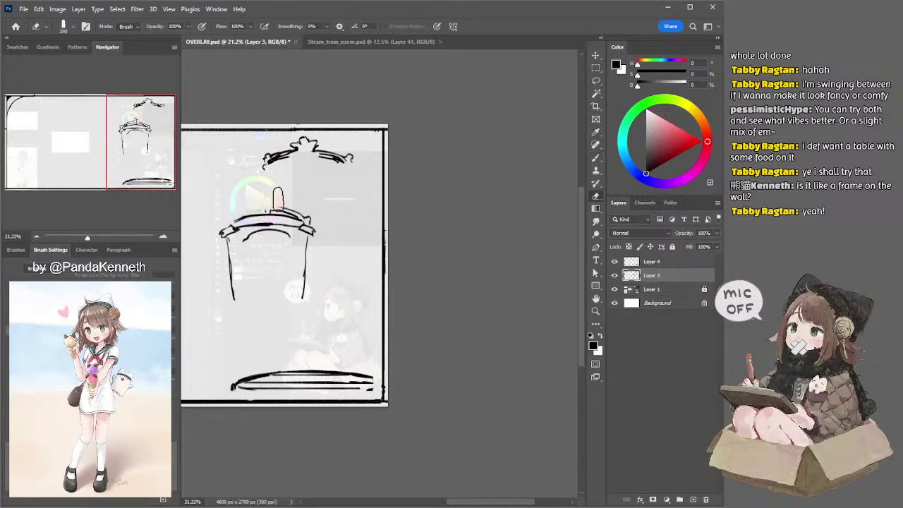
key(l)
mouse_move(246, 220)
mouse_down()
mouse_move(210, 226)
mouse_move(306, 189)
mouse_move(327, 215)
mouse_move(319, 230)
mouse_move(253, 218)
mouse_up()
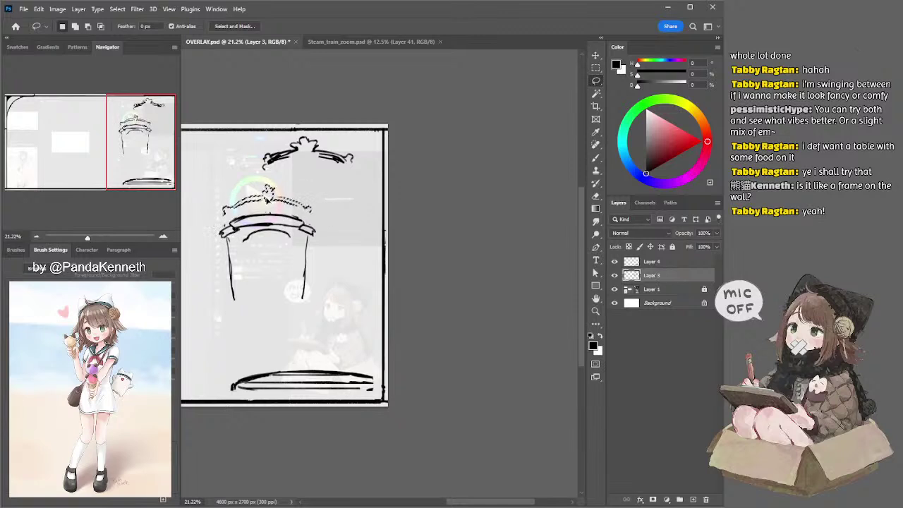
key(b)
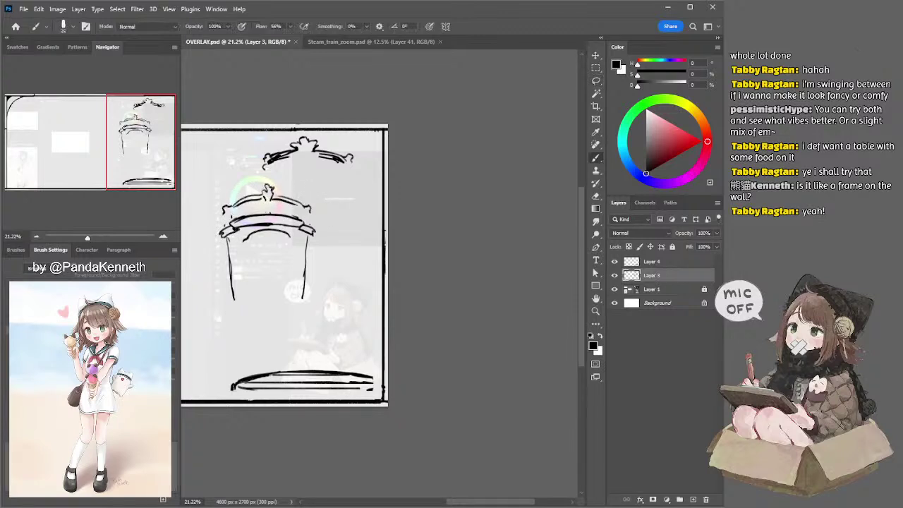
Step: Fit the crested arch closely over the ribbon banner and double its contour line
mouse_move(224, 211)
mouse_down()
mouse_move(223, 227)
mouse_move(227, 215)
mouse_up()
key(ctrl+z)
drag(302, 206, 311, 224)
key(ctrl+z)
key(ctrl+z)
key(ctrl+z)
drag(252, 206, 258, 212)
key(ctrl+z)
key(ctrl+z)
key(ctrl+z)
key(ctrl+z)
key(ctrl+z)
key(ctrl+z)
key(ctrl+z)
key(ctrl+z)
key(ctrl+z)
key(ctrl+z)
key(ctrl+z)
key(ctrl+z)
key(ctrl+z)
key(ctrl+z)
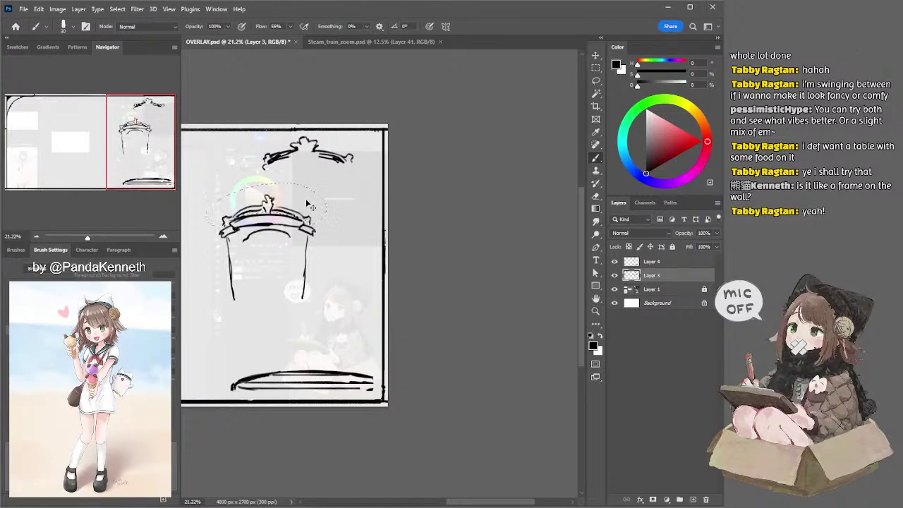
Step: Reduce the brush size to 25 and hand-letter "Chat" on the ribbon banner
drag(257, 218, 273, 223)
key(ctrl+z)
key(bracketleft)
key(ctrl+z)
Step: Draw a scalloped inner contour from the small arch down the left side of the chat frame
mouse_move(271, 218)
mouse_down()
mouse_move(252, 253)
mouse_move(241, 250)
mouse_move(240, 294)
mouse_up()
key(ctrl+z)
key(ctrl+z)
key(ctrl+z)
key(ctrl+z)
key(ctrl+z)
drag(238, 256, 240, 296)
key(ctrl+z)
key(ctrl+z)
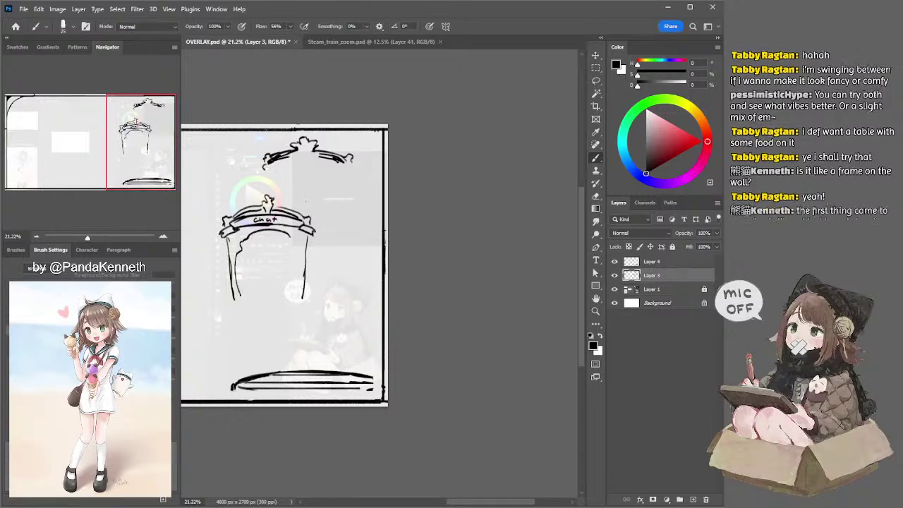
Step: Draw a matching scalloped inner contour down the right side of the chat frame
drag(290, 237, 294, 248)
key(ctrl+z)
key(ctrl+z)
key(ctrl+z)
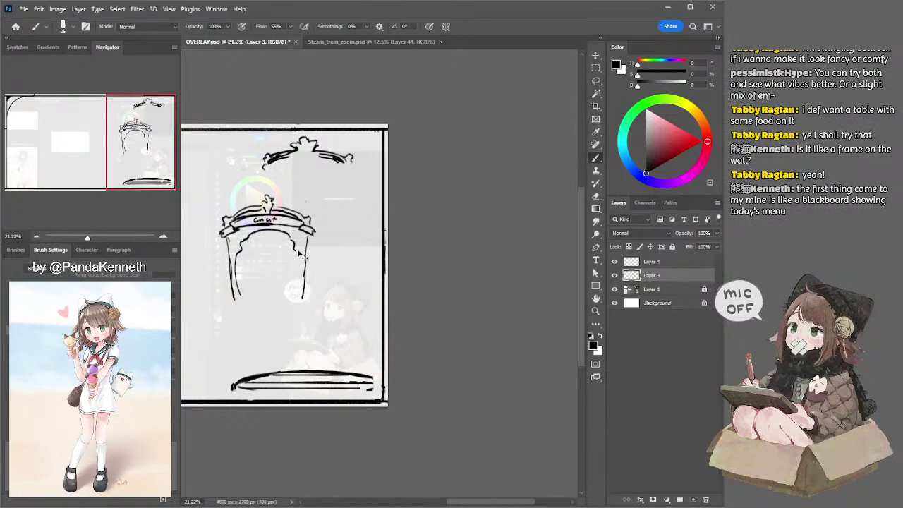
key(ctrl+z)
drag(299, 260, 297, 298)
key(ctrl+z)
key(ctrl+z)
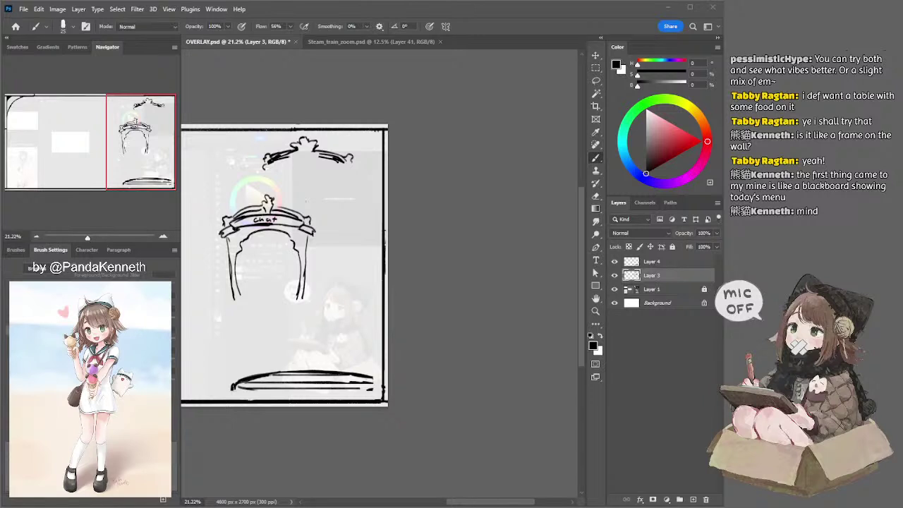
Step: Draw a narrow horizontal top rail with short end caps for a second board, left of the chat frame
mouse_move(299, 170)
mouse_down()
mouse_move(435, 170)
mouse_move(440, 162)
mouse_up()
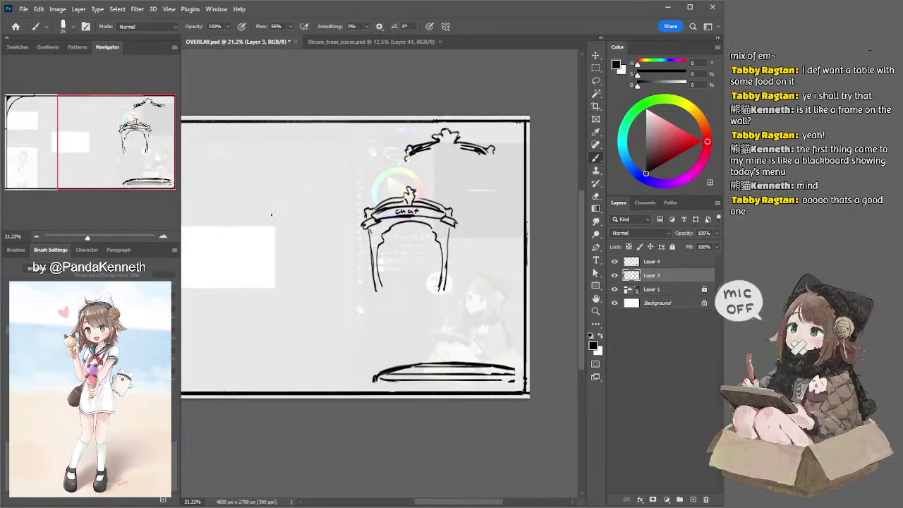
drag(236, 203, 305, 204)
key(ctrl+z)
drag(235, 209, 302, 209)
key(ctrl+z)
key(ctrl+z)
drag(235, 207, 298, 209)
key(ctrl+z)
drag(235, 209, 306, 208)
drag(237, 205, 239, 213)
key(ctrl+z)
drag(295, 203, 308, 204)
key(ctrl+z)
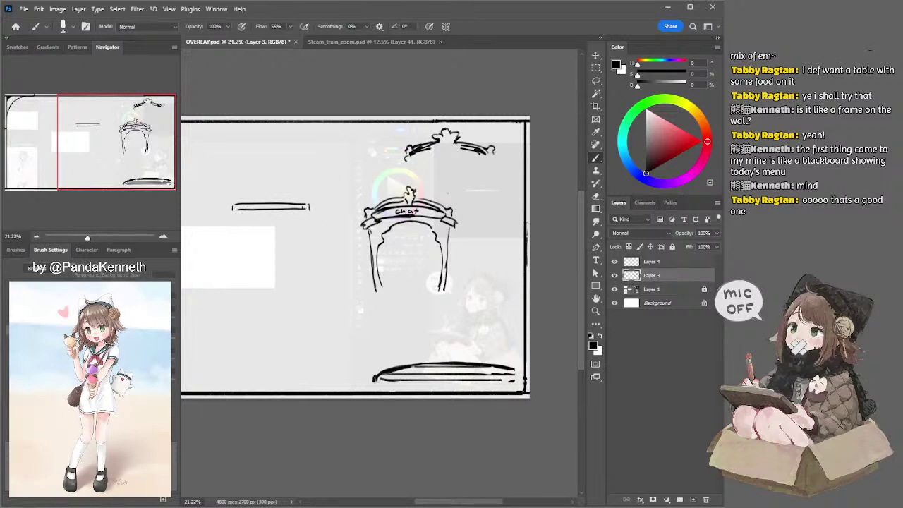
Step: Draw double vertical lines down from both ends of the top rail as the board's sides
drag(242, 211, 242, 245)
key(ctrl+z)
drag(240, 211, 240, 288)
drag(234, 211, 235, 288)
key(ctrl+z)
drag(303, 209, 304, 291)
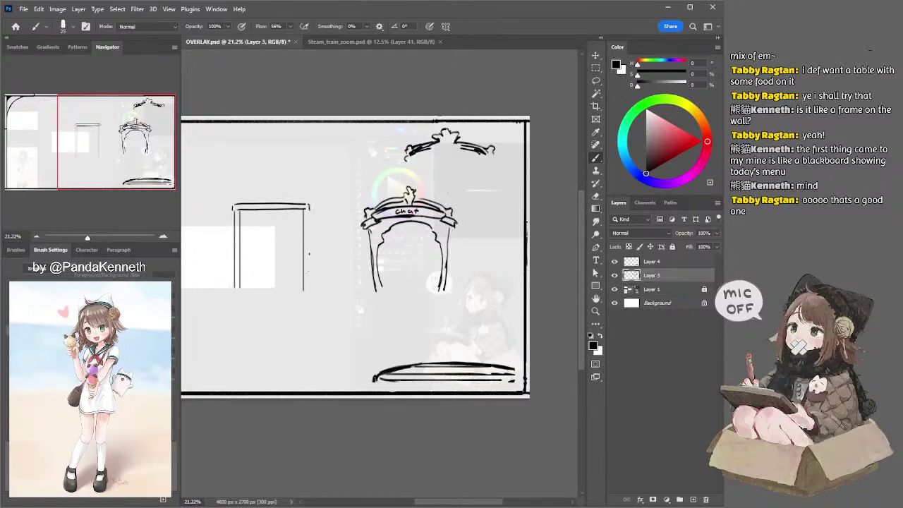
drag(309, 209, 308, 290)
Step: Close the rectangular board with a narrow double-line bottom rail
drag(233, 290, 306, 290)
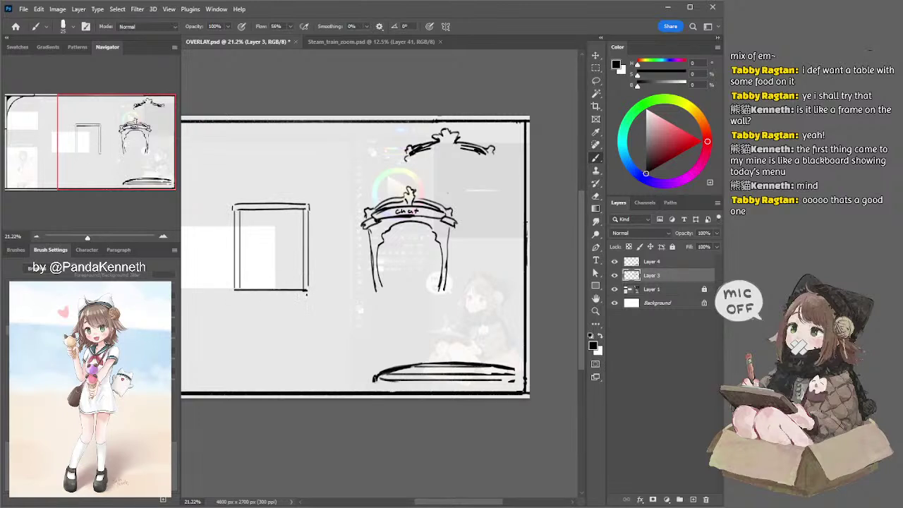
drag(234, 295, 307, 295)
key(ctrl+z)
Step: Hand-letter "Menu" just below the rectangular board's top rail
drag(256, 217, 265, 218)
key(ctrl+z)
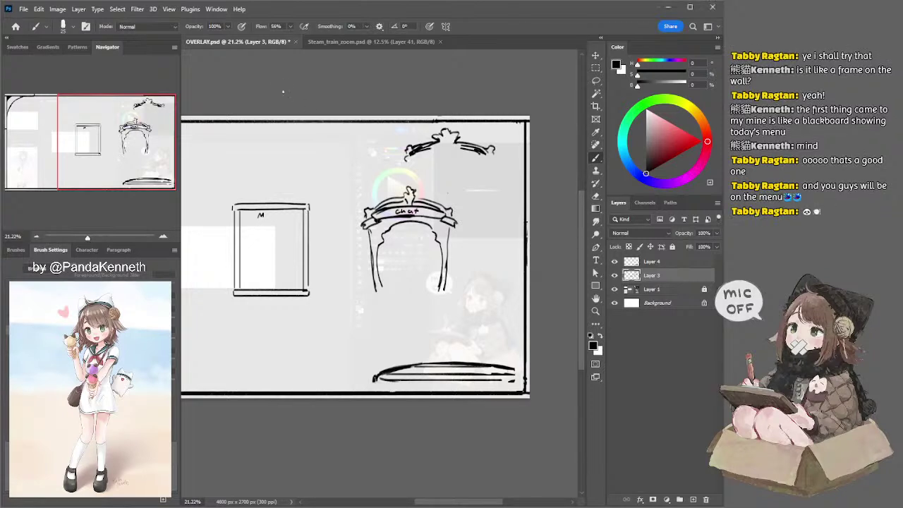
drag(266, 215, 280, 215)
key(ctrl+z)
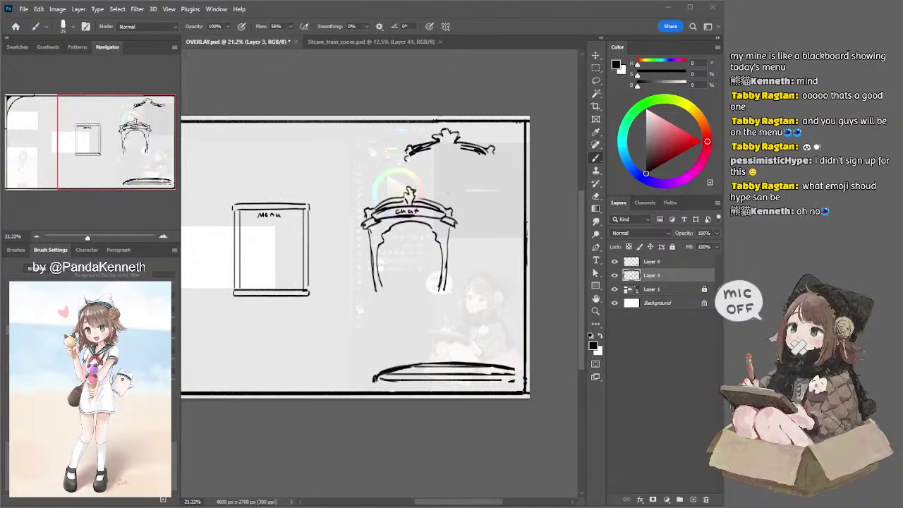
Step: Draw an ornate top outline with curved shoulders and a small central crest above the menu board
click(280, 77)
mouse_move(236, 203)
mouse_down()
mouse_move(246, 193)
mouse_move(227, 192)
mouse_move(269, 182)
mouse_move(289, 199)
mouse_move(289, 186)
mouse_move(301, 185)
mouse_move(307, 197)
mouse_move(305, 183)
mouse_move(314, 199)
mouse_move(303, 201)
mouse_move(314, 194)
mouse_up()
key(ctrl+z)
key(ctrl+z)
key(ctrl+z)
key(ctrl+z)
key(ctrl+z)
key(ctrl+z)
key(ctrl+z)
key(ctrl+z)
key(ctrl+z)
key(ctrl+z)
key(ctrl+z)
key(ctrl+z)
key(ctrl+z)
key(ctrl+z)
Step: Draw a wavy decorative outline down the left side of the menu board
mouse_move(232, 199)
mouse_down()
mouse_move(227, 249)
mouse_move(236, 231)
mouse_move(229, 234)
mouse_move(240, 238)
mouse_move(231, 232)
mouse_move(227, 255)
mouse_move(239, 267)
mouse_move(232, 288)
mouse_up()
key(ctrl+z)
key(ctrl+z)
key(ctrl+z)
key(ctrl+z)
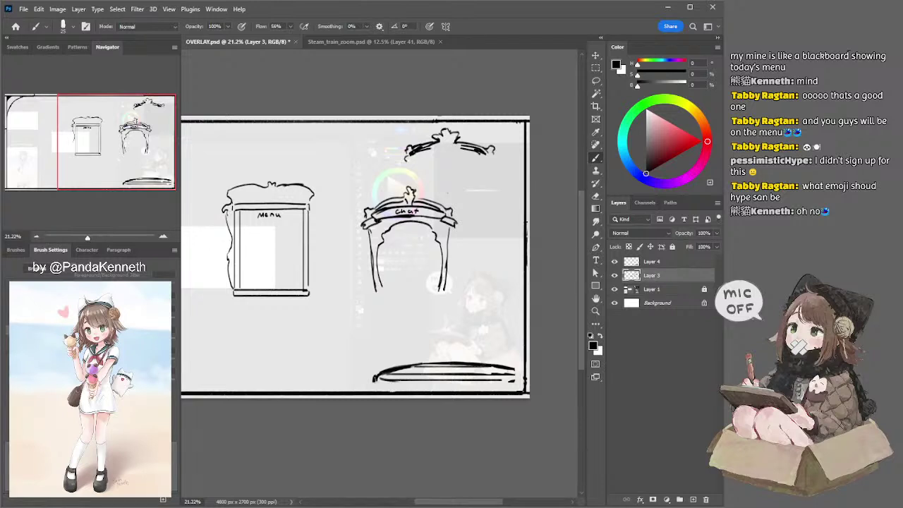
Step: Draw a matching wavy outline down the right side of the menu board
key(ctrl+z)
mouse_move(312, 206)
mouse_down()
mouse_move(322, 215)
mouse_move(310, 236)
mouse_move(323, 270)
mouse_move(315, 278)
mouse_up()
key(ctrl+z)
key(ctrl+z)
key(ctrl+z)
key(ctrl+z)
key(ctrl+z)
key(ctrl+z)
key(ctrl+z)
key(ctrl+z)
key(ctrl+z)
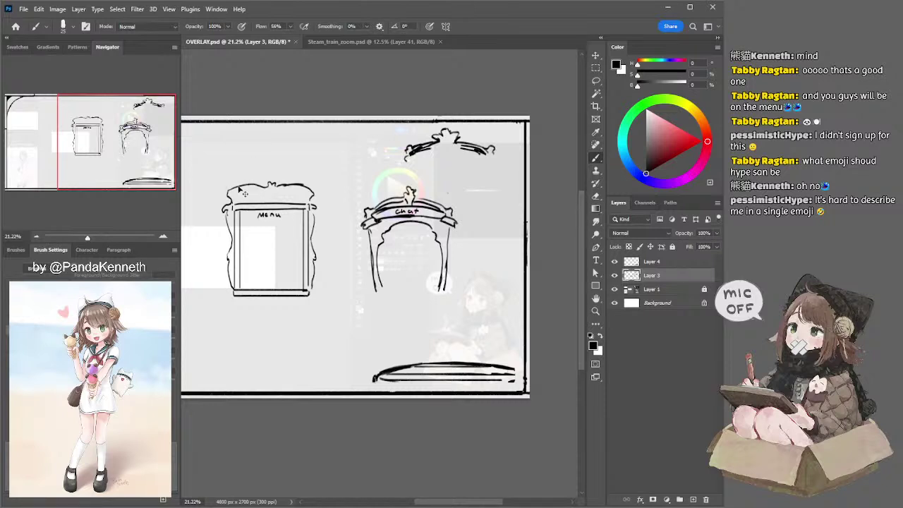
Step: Add curling accent lines along the ornate top outline of the menu board
mouse_move(231, 188)
mouse_down()
mouse_move(271, 193)
mouse_move(264, 186)
mouse_up()
key(ctrl+z)
key(ctrl+z)
key(ctrl+z)
key(ctrl+z)
key(ctrl+z)
key(ctrl+z)
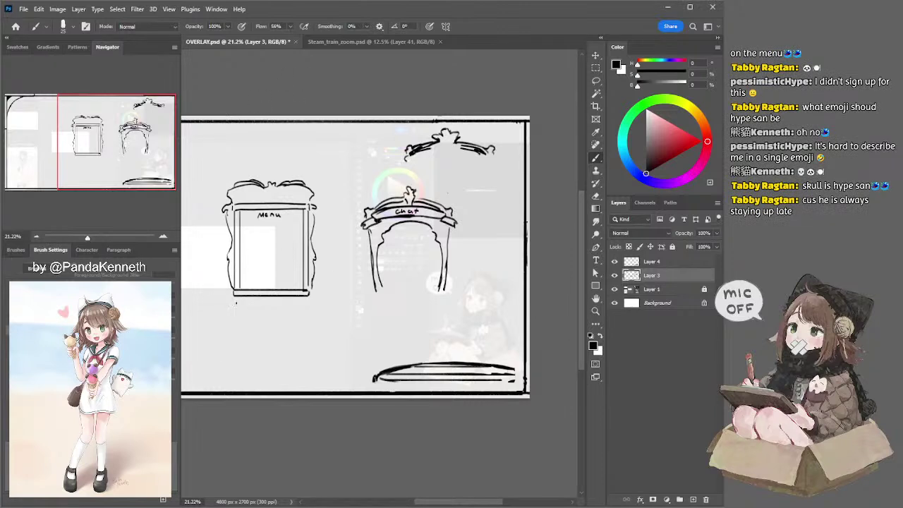
Step: Draw a curved decorative edge with a central point beneath the menu board's bottom rail
key(ctrl+z)
mouse_move(240, 299)
mouse_down()
mouse_move(298, 310)
mouse_move(306, 301)
mouse_up()
key(ctrl+z)
key(ctrl+z)
key(ctrl+z)
key(ctrl+z)
key(ctrl+z)
drag(283, 305, 309, 299)
Step: Add inner contour lines within the ornate top section above the "Menu" lettering
drag(240, 197, 297, 198)
key(ctrl+z)
key(ctrl+z)
key(ctrl+z)
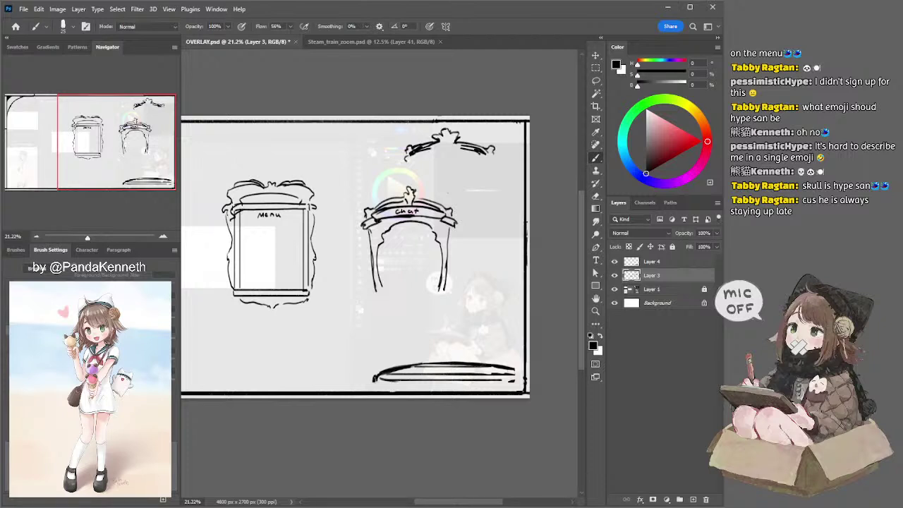
Step: Clean up the overlapping lines at both ends of the menu board's header with a smaller eraser and retouch the curled corners
drag(308, 217, 294, 208)
key(ctrl+z)
key(e)
key(bracketleft)
key(bracketleft)
key(bracketleft)
key(bracketleft)
key(bracketleft)
key(bracketleft)
key(bracketleft)
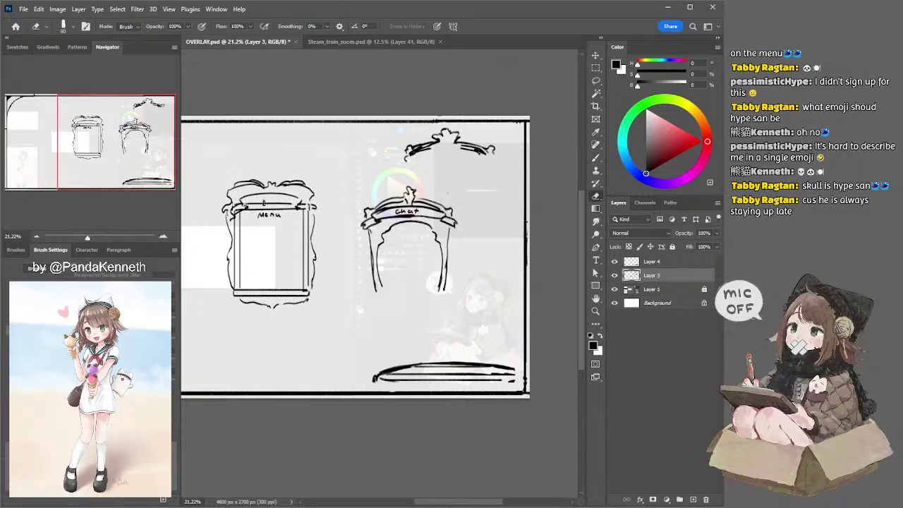
key(b)
key(e)
key(b)
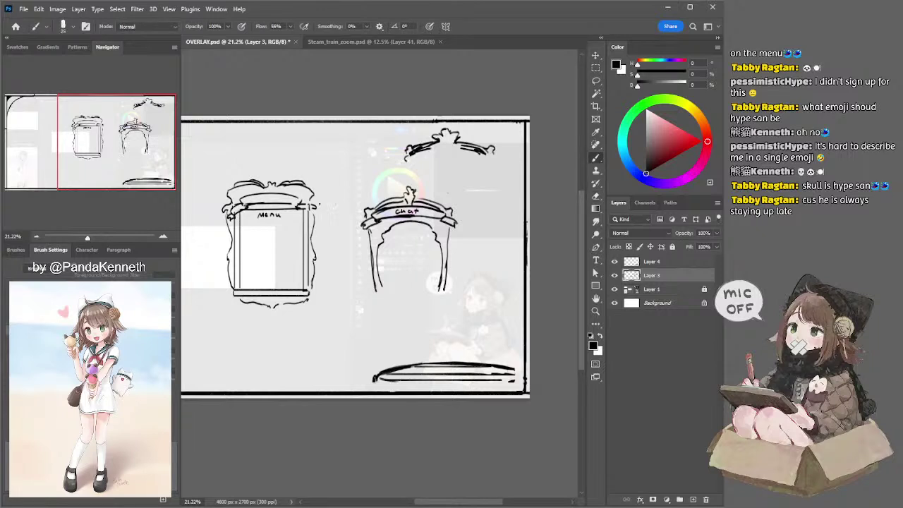
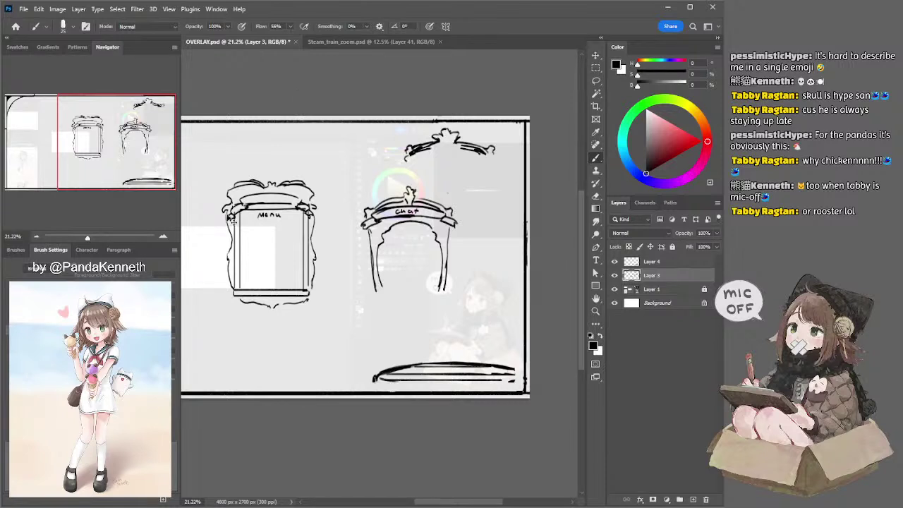
Step: Erase the central peak of the menu board's ornate top outline, leaving a gap between the two curled halves
key(e)
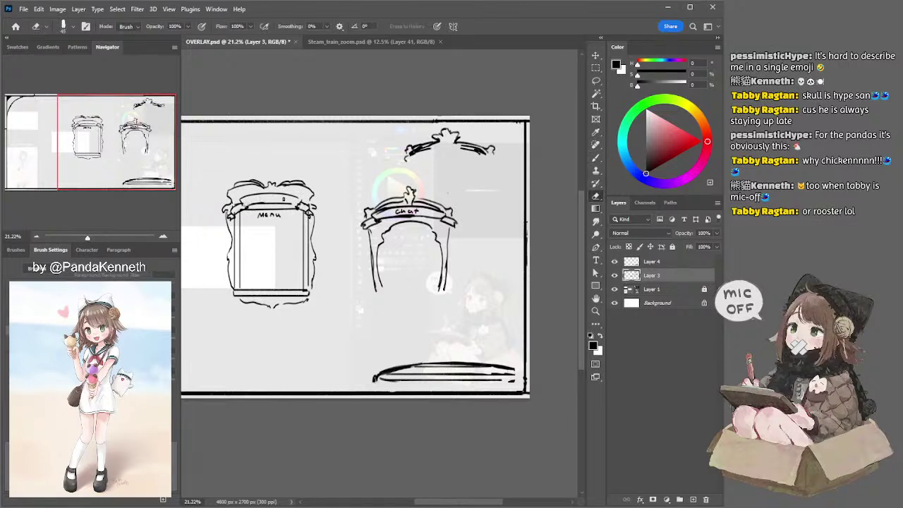
key(b)
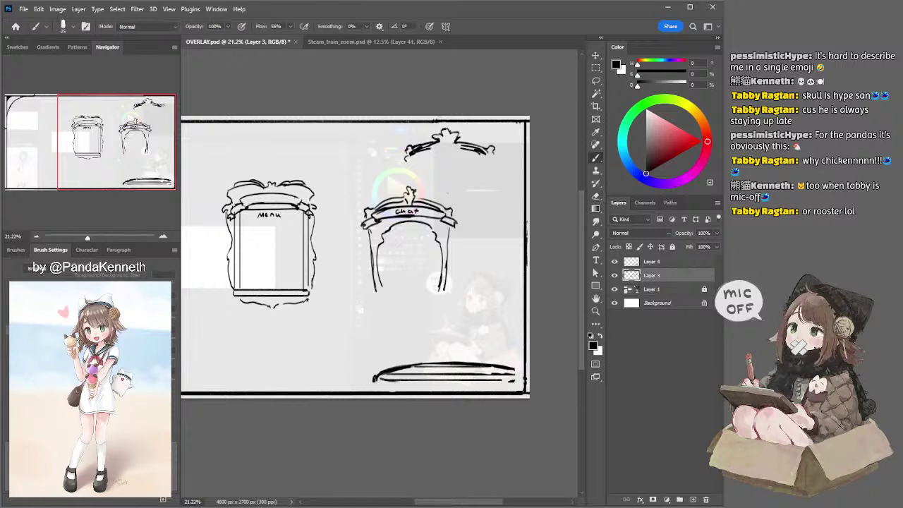
drag(292, 196, 301, 200)
mouse_move(232, 190)
mouse_down()
mouse_move(313, 197)
mouse_move(271, 189)
mouse_up()
key(ctrl+z)
key(ctrl+z)
key(e)
key(b)
key(e)
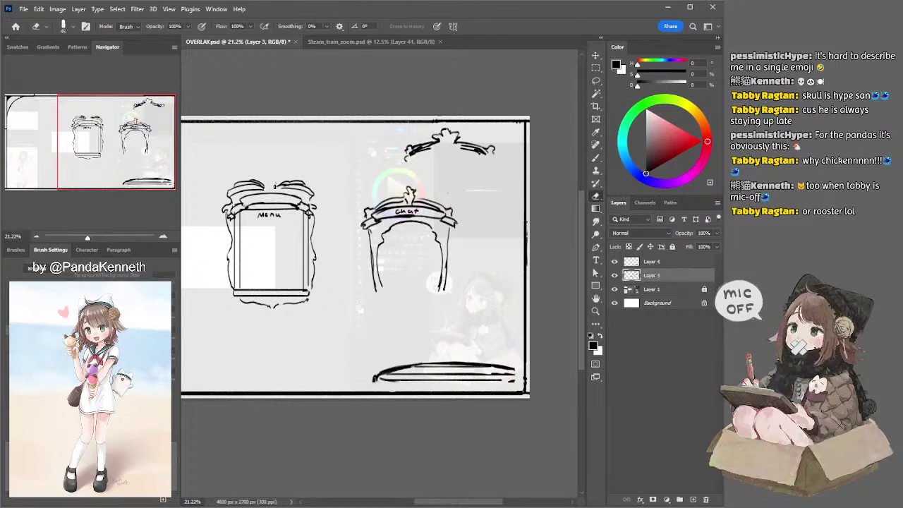
Step: Redraw a central crest joining the two curled halves of the menu board's ornate top
key(b)
drag(271, 188, 263, 187)
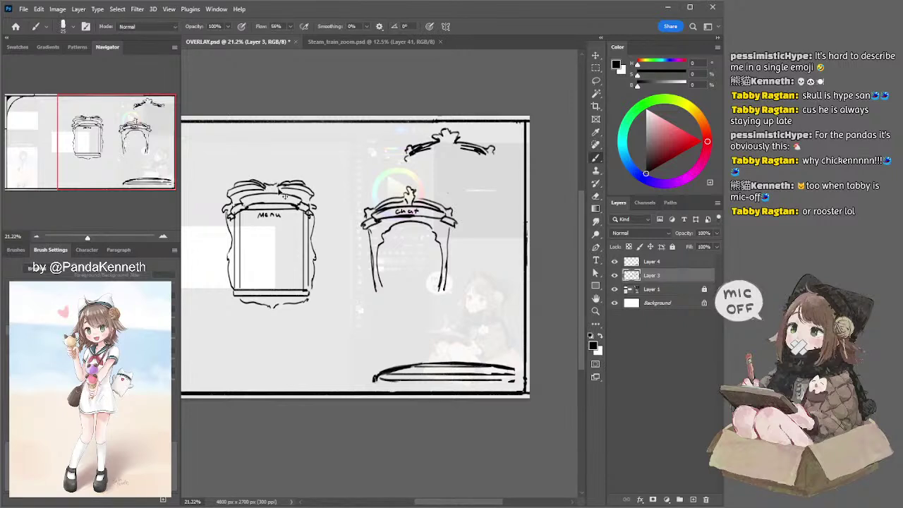
key(ctrl+z)
drag(272, 187, 264, 191)
key(ctrl+z)
drag(270, 189, 263, 198)
key(ctrl+z)
Step: Erase the "Menu" lettering below the header and rewrite it inside the curved header banner
key(e)
mouse_move(262, 216)
mouse_down()
mouse_move(279, 218)
mouse_move(255, 218)
mouse_move(262, 200)
mouse_move(279, 201)
mouse_up()
key(b)
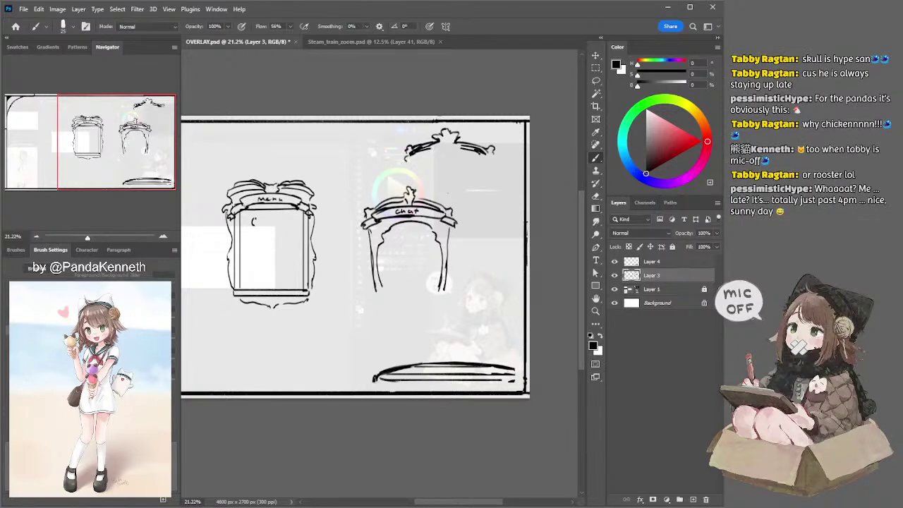
Step: Draw small panda, skull and cat face icons inside the menu board's panel
key(ctrl+z)
mouse_move(253, 221)
mouse_down()
mouse_move(292, 234)
mouse_move(286, 245)
mouse_up()
key(ctrl+z)
key(ctrl+z)
key(ctrl+z)
key(ctrl+z)
mouse_move(265, 259)
mouse_down()
mouse_move(258, 273)
mouse_move(266, 264)
mouse_up()
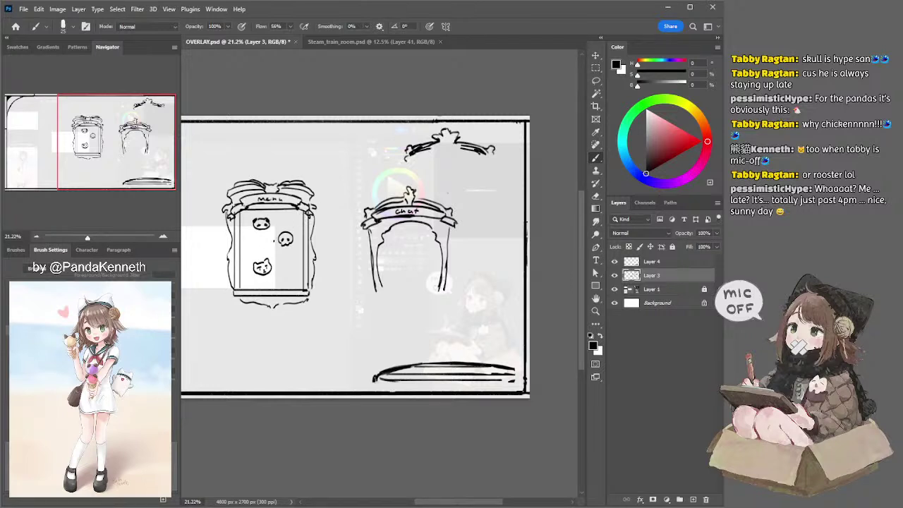
Step: Lasso the panda, skull and cat icons and shift them slightly down and to the right within the panel
key(l)
mouse_move(264, 215)
mouse_down()
mouse_move(252, 271)
mouse_move(274, 286)
mouse_move(299, 263)
mouse_move(298, 239)
mouse_move(266, 214)
mouse_up()
drag(272, 231, 275, 235)
key(ctrl+d)
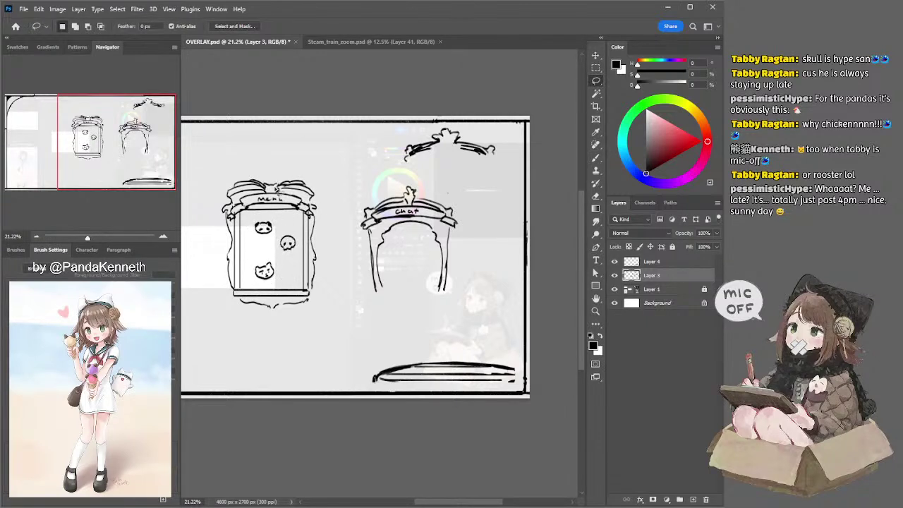
Step: Add inner contour lines to the side curls of the menu board's ornate top and trim the excess with the eraser
key(b)
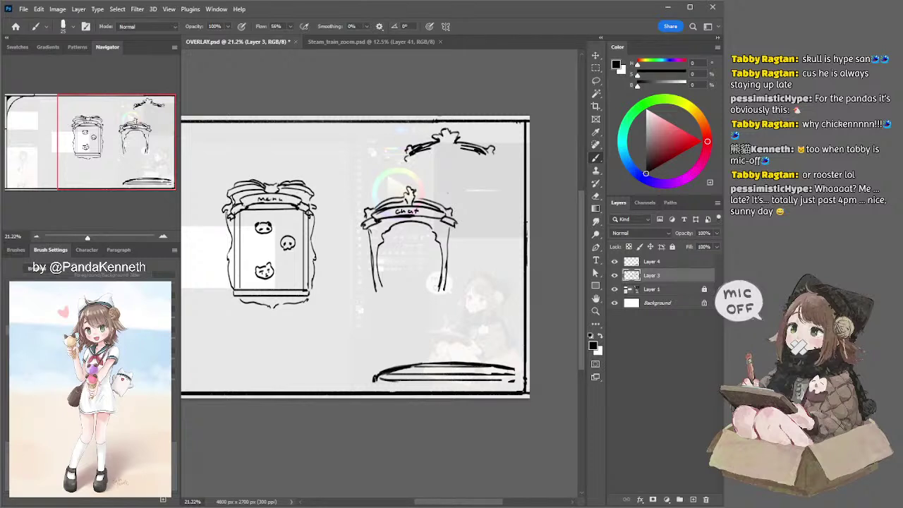
drag(307, 195, 310, 205)
key(bracketleft)
key(bracketright)
key(e)
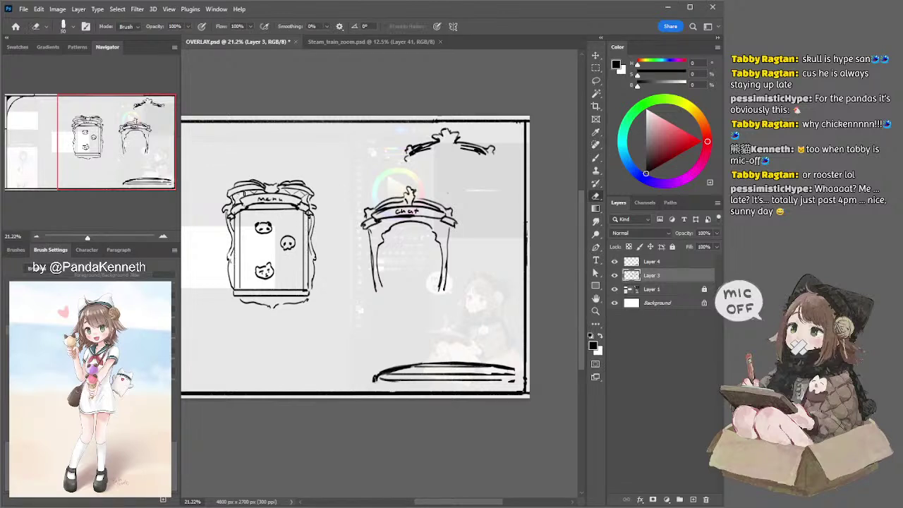
drag(239, 196, 248, 193)
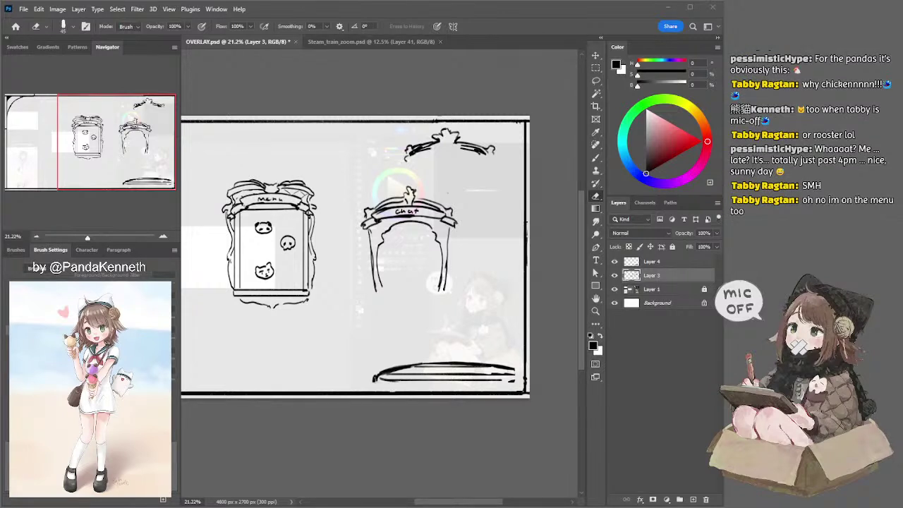
Step: Draw a second cat face between the panda and the lower cat icon on the menu board
key(b)
drag(271, 224, 267, 232)
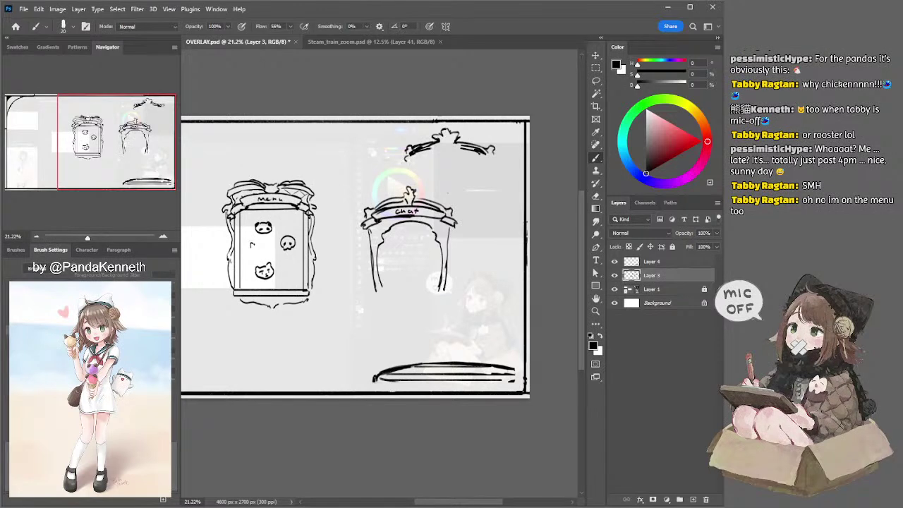
mouse_move(250, 247)
mouse_down()
mouse_move(260, 242)
mouse_move(250, 249)
mouse_up()
ctrl+click(288, 197)
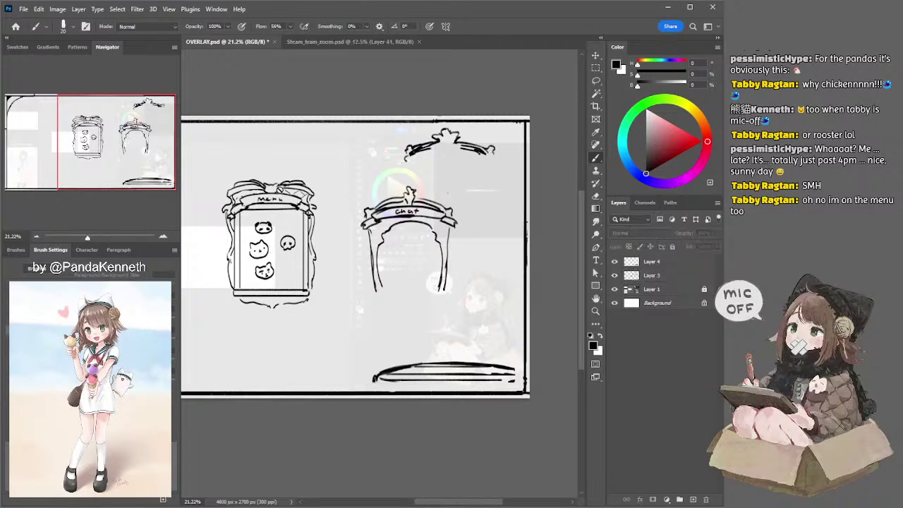
ctrl+click(288, 192)
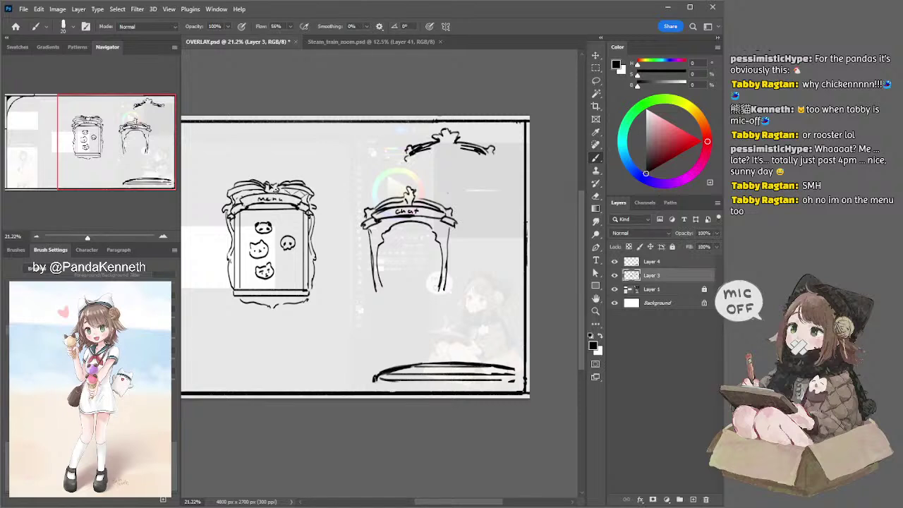
Step: Refine the central crest of the ornate top and touch up the "Menu" lettering in the banner below it
drag(270, 187, 264, 181)
key(e)
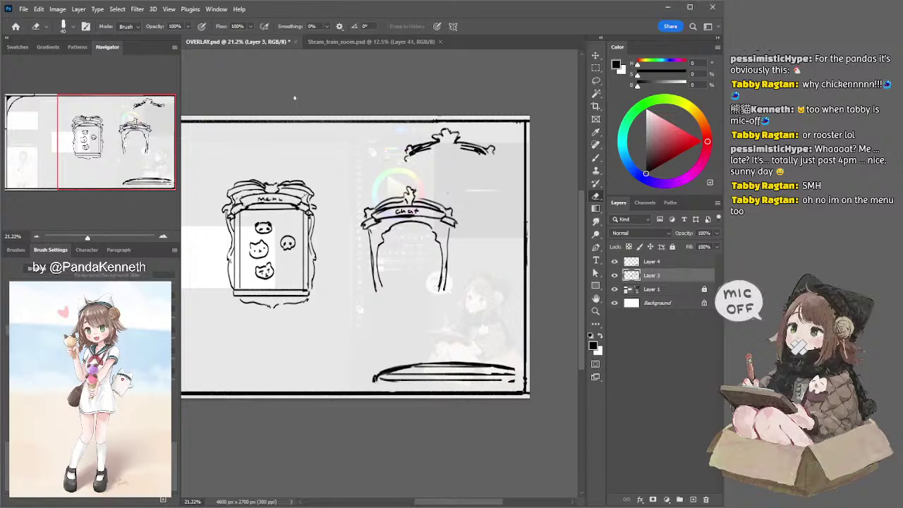
key(b)
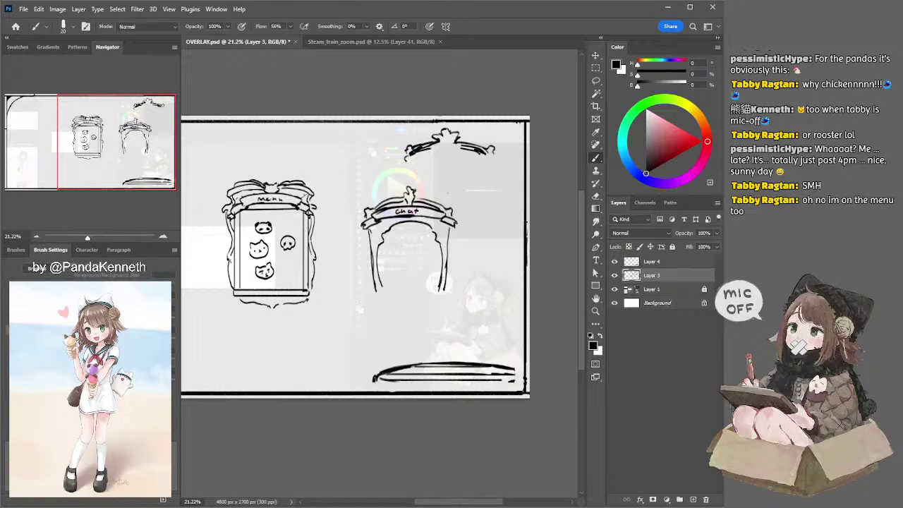
key(e)
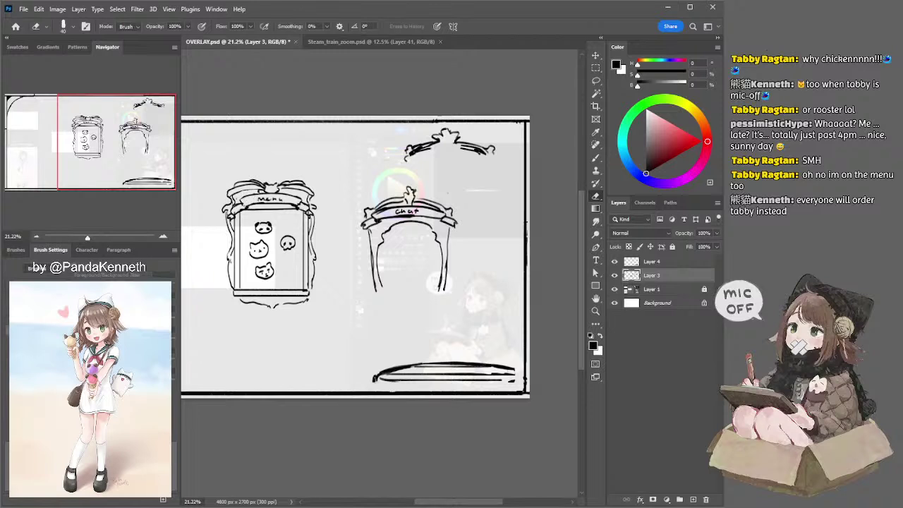
key(b)
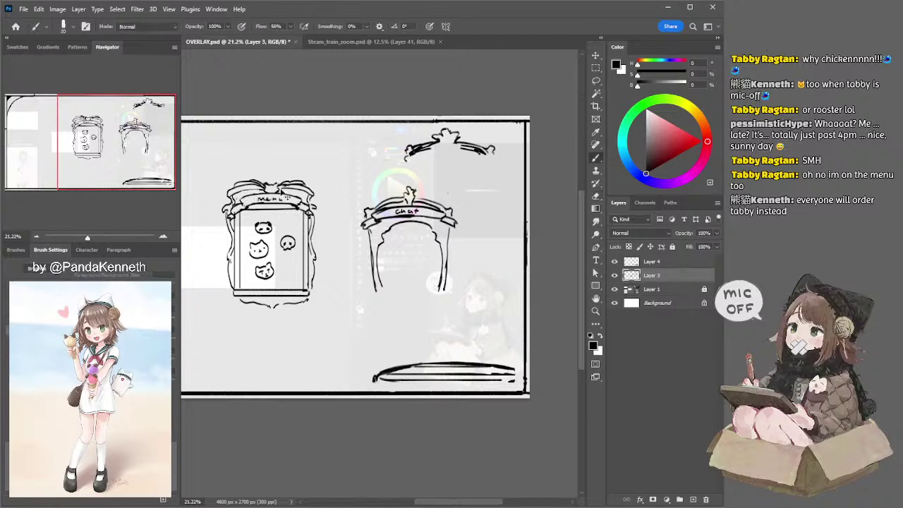
key(e)
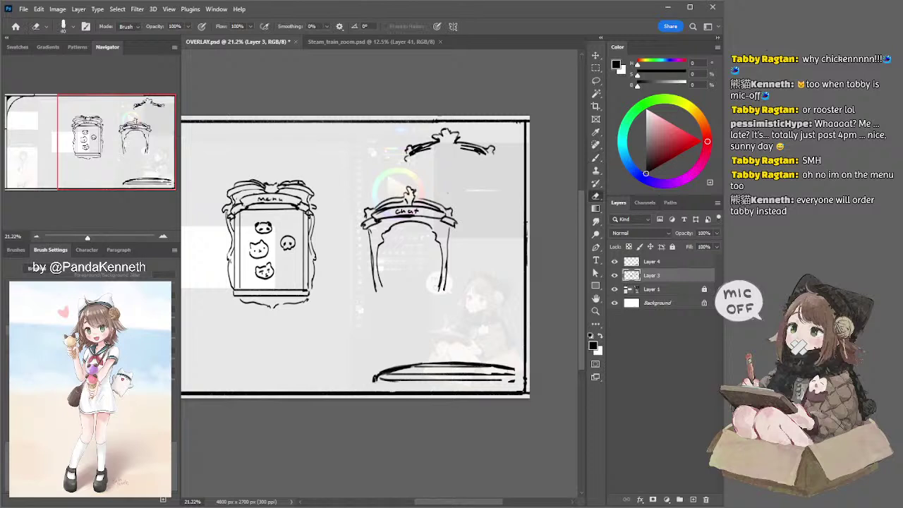
key(b)
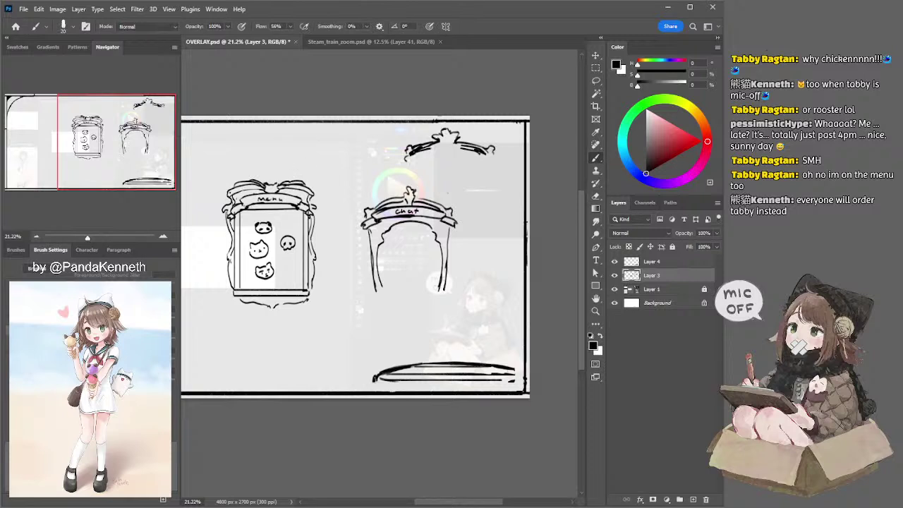
Step: Rework the inner scroll lines of the left curl on the menu board's ornate top with a smaller brush
key(ctrl+z)
key(bracketleft)
key(e)
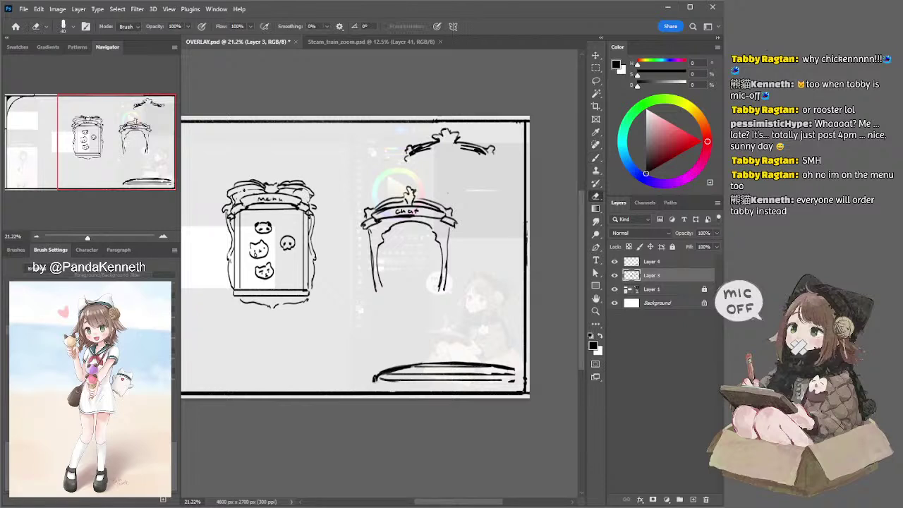
key(b)
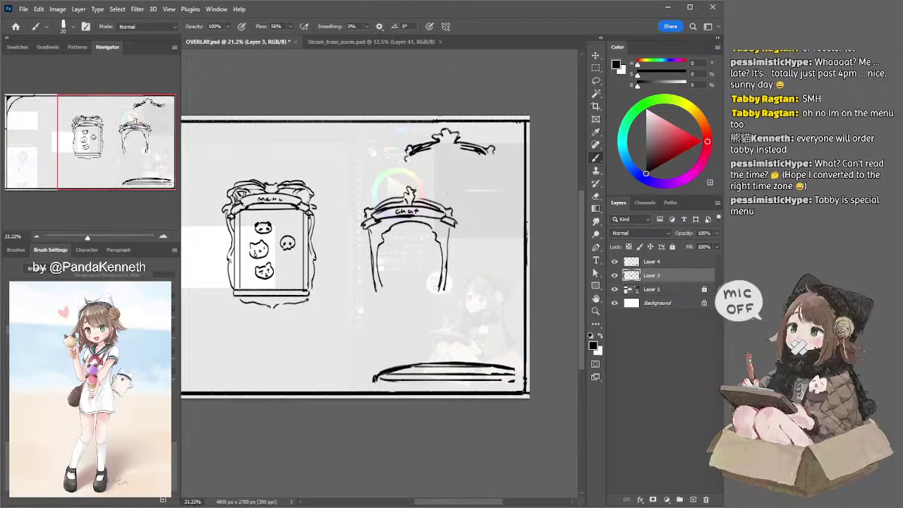
Step: Draw curled ends and a thicker double contour along the decorative edge beneath the menu board's bottom rail
key(ctrl+z)
mouse_move(231, 285)
mouse_down()
mouse_move(245, 309)
mouse_move(229, 305)
mouse_move(241, 304)
mouse_up()
key(ctrl+z)
drag(309, 306, 316, 303)
key(ctrl+z)
drag(263, 298, 303, 302)
key(ctrl+z)
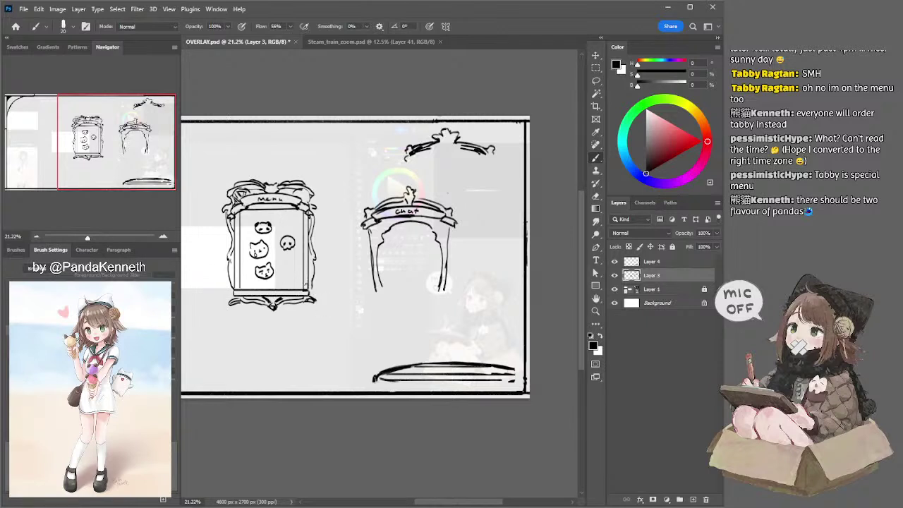
Step: Add diagonal joint lines at the bottom corners of the menu board's inner frame and erase the stray marks
key(e)
key(b)
drag(238, 289, 244, 295)
key(ctrl+z)
key(e)
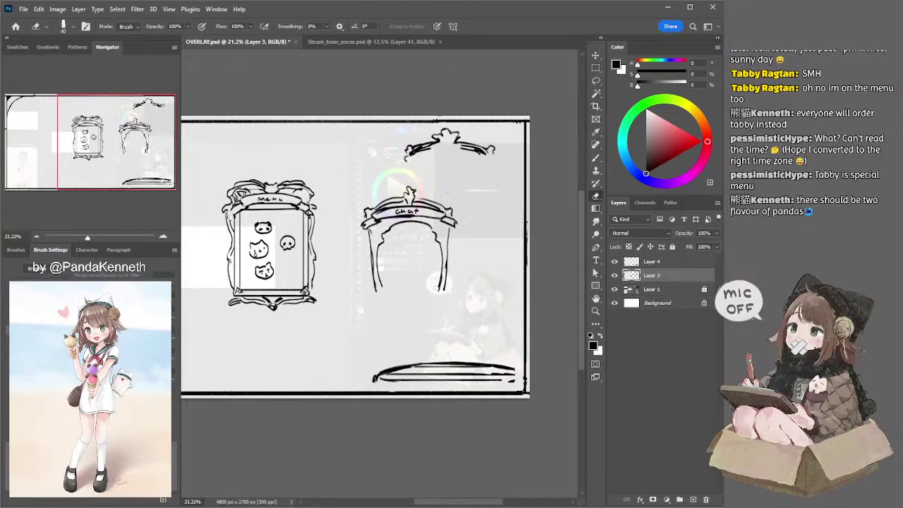
Step: Touch up the outlines at the menu board's upper side corners, alternating between brush and eraser
key(b)
key(e)
key(b)
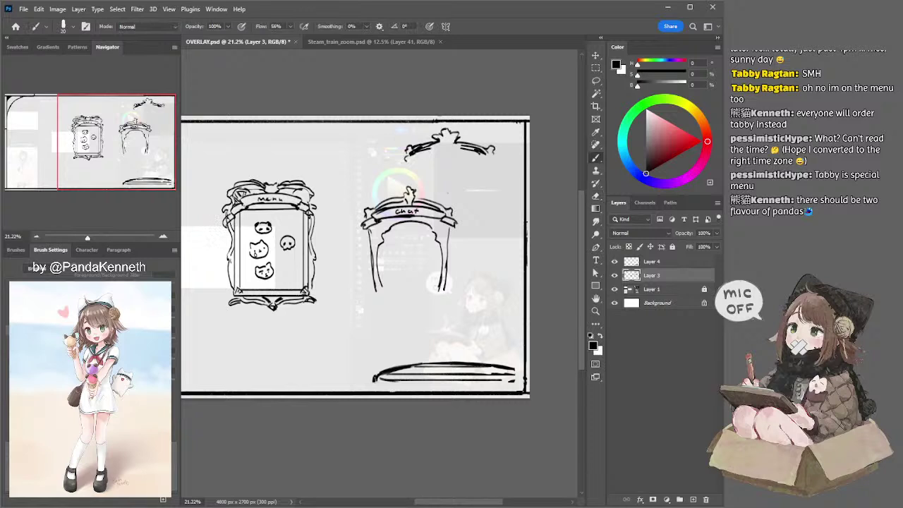
key(e)
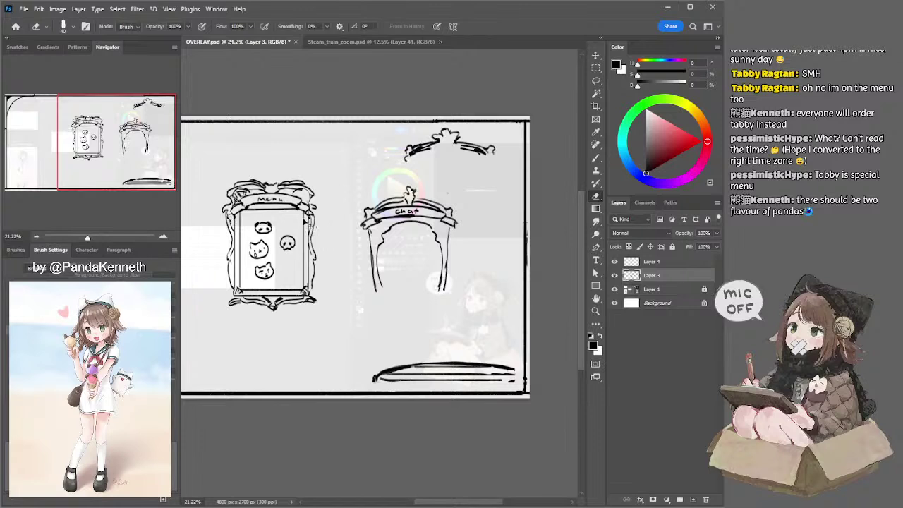
key(b)
key(ctrl+z)
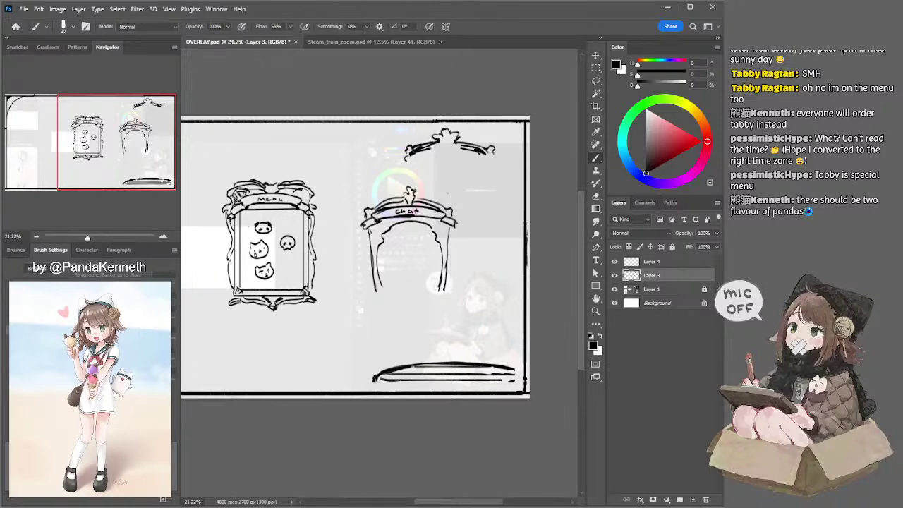
Step: Add small face-like details to the central crest and accent lines inside the right curl of the ornate top
key(e)
key(b)
key(e)
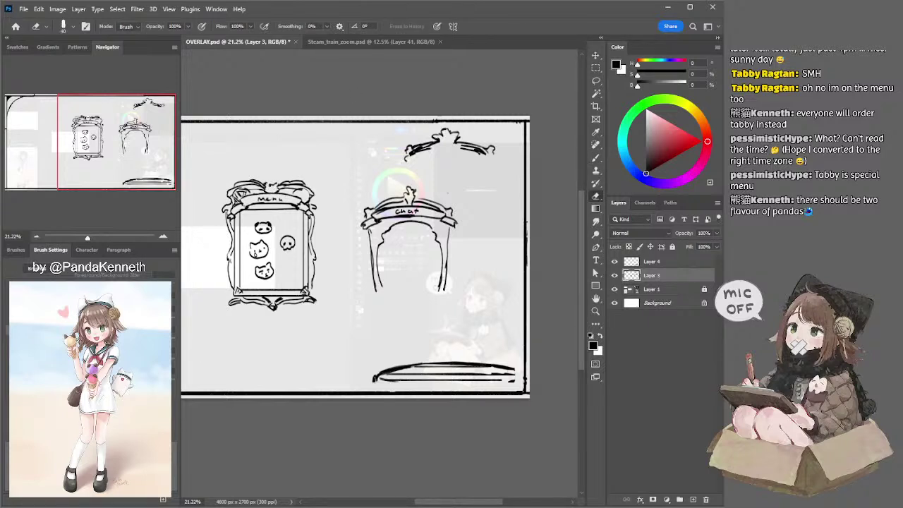
key(b)
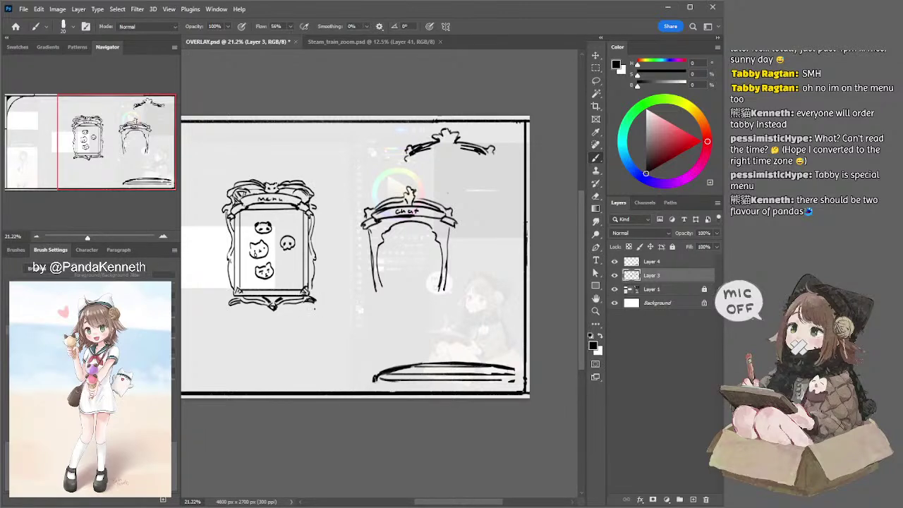
Step: Sketch a sweeping scroll below the menu board's bottom edge with a round shape at its right end
mouse_move(297, 311)
mouse_down()
mouse_move(240, 315)
mouse_move(281, 316)
mouse_up()
key(ctrl+z)
key(ctrl+z)
drag(235, 316, 296, 315)
key(ctrl+z)
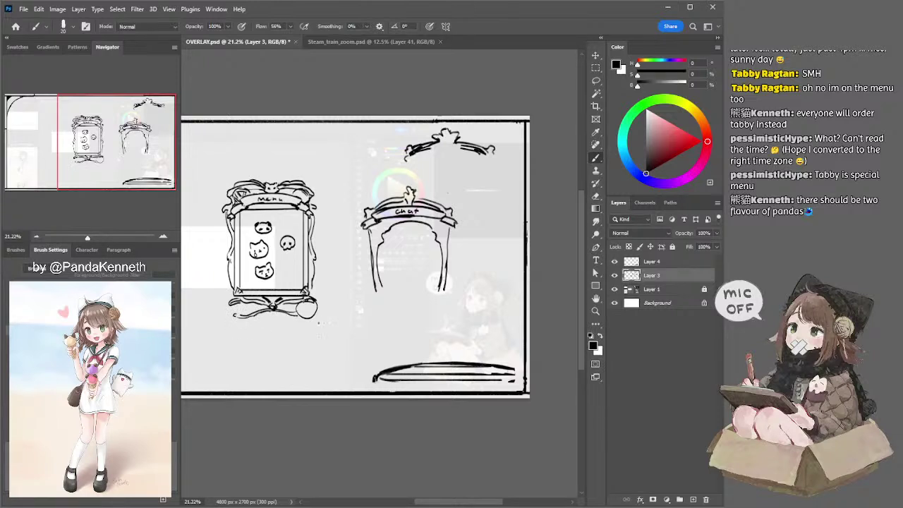
Step: Erase the dense inner lines from both side curls of the ornate top and simplify their contours
key(e)
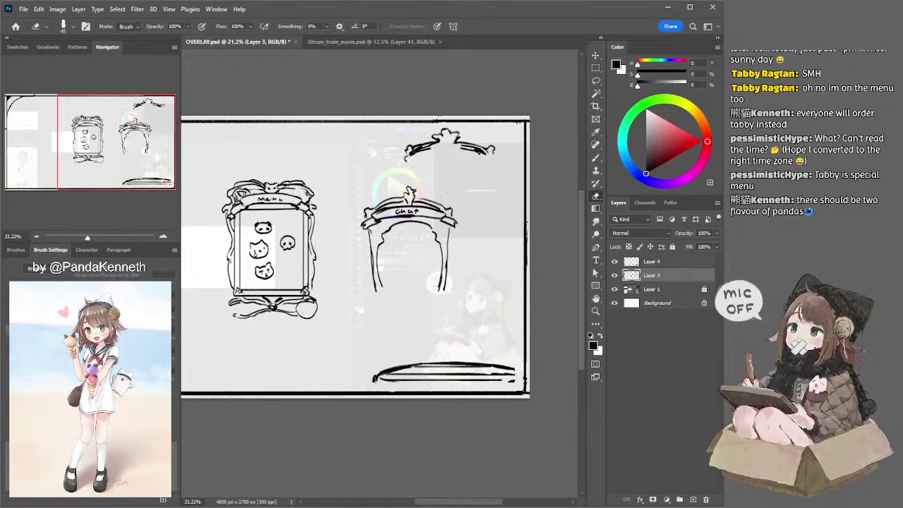
mouse_move(307, 192)
mouse_down()
mouse_move(279, 182)
mouse_move(235, 198)
mouse_up()
key(b)
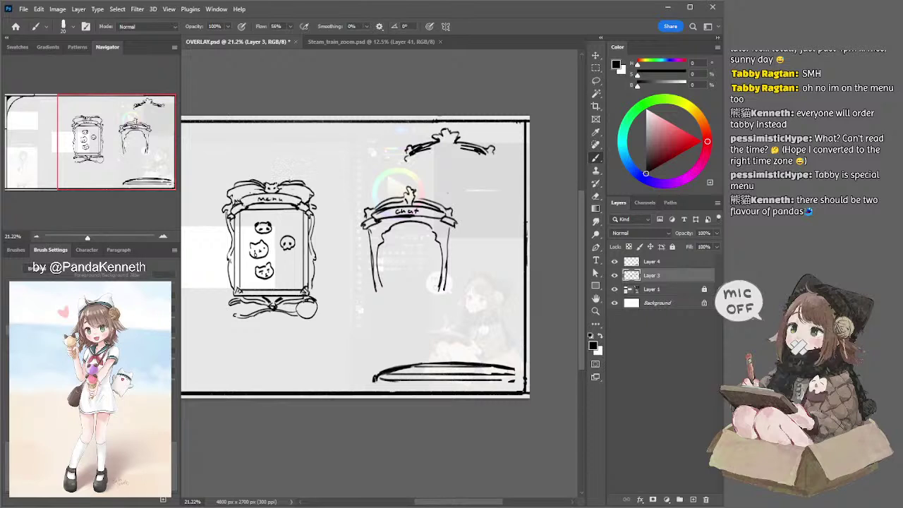
key(e)
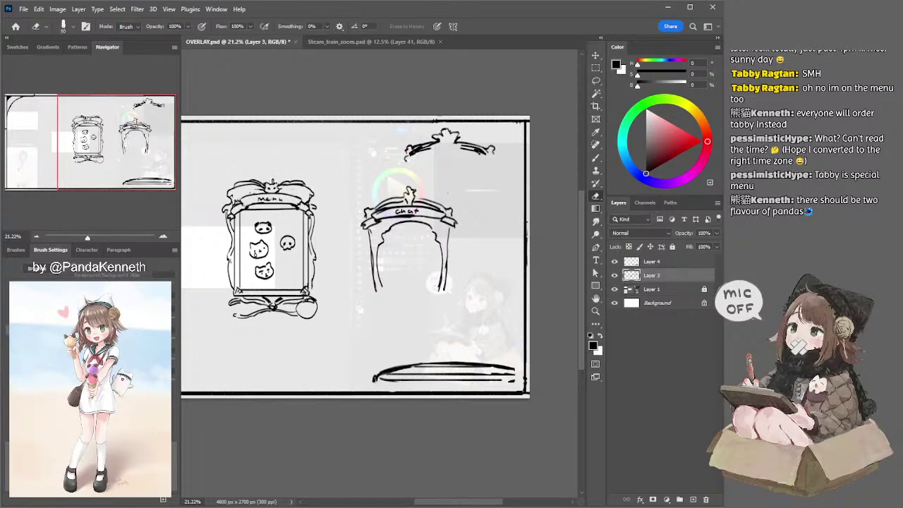
drag(261, 187, 273, 187)
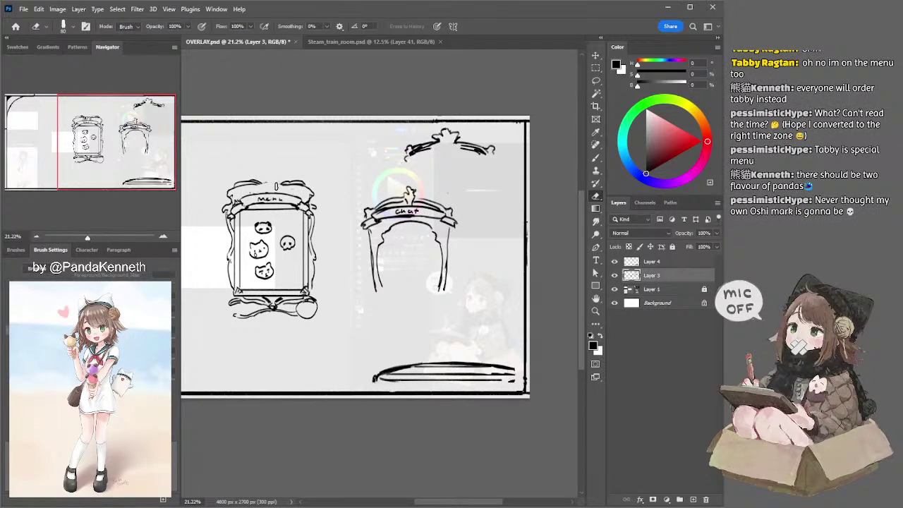
key(b)
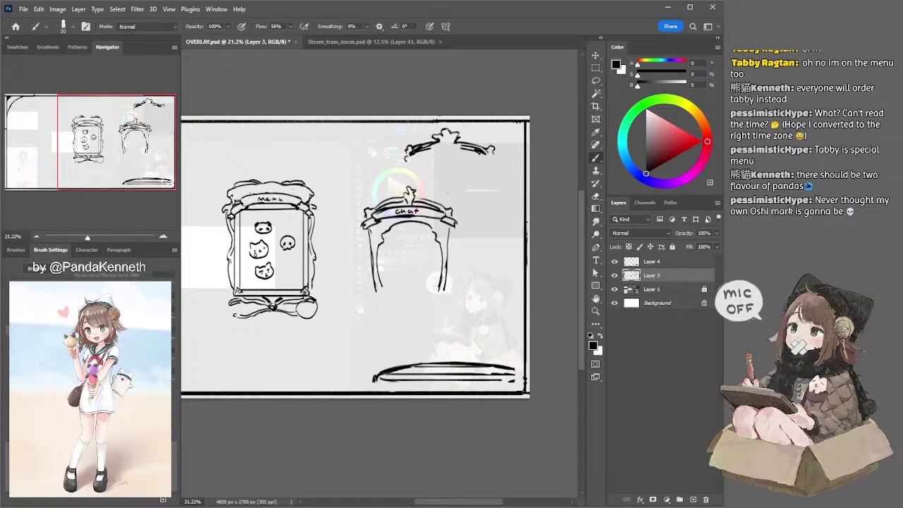
key(ctrl+z)
key(ctrl+z)
key(ctrl+z)
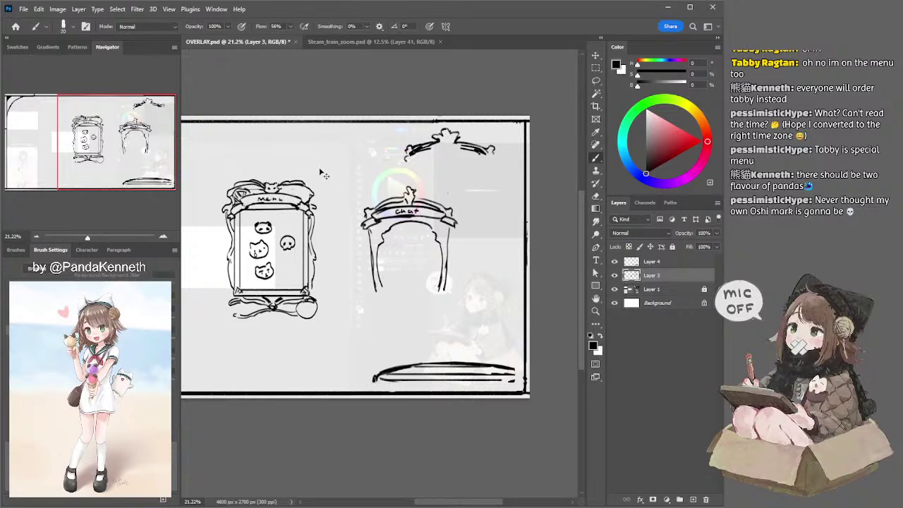
key(ctrl+z)
Step: Select the chat arch and the separate ornamental top, put them on their own layer, and hide that layer
key(l)
mouse_move(381, 175)
mouse_down()
mouse_move(351, 297)
mouse_move(469, 300)
mouse_move(506, 184)
mouse_move(506, 145)
mouse_move(472, 130)
mouse_move(412, 129)
mouse_move(348, 215)
mouse_up()
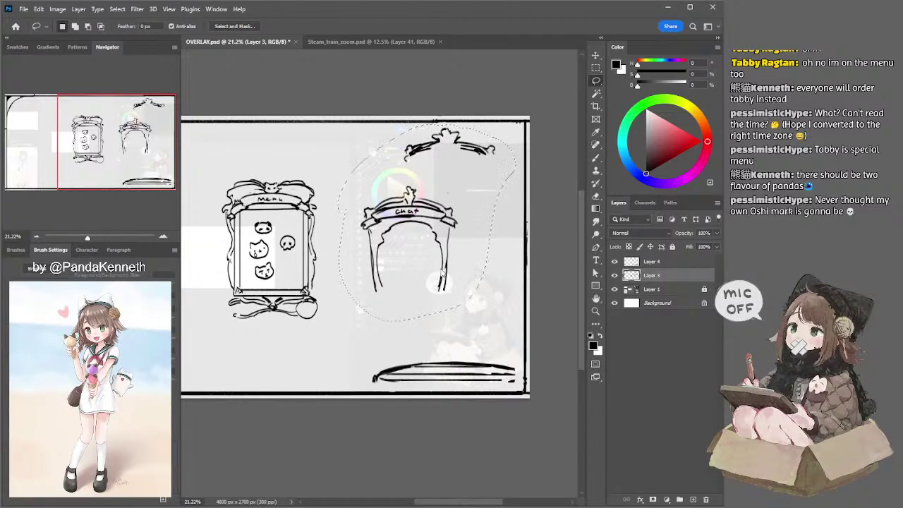
key(ctrl+j)
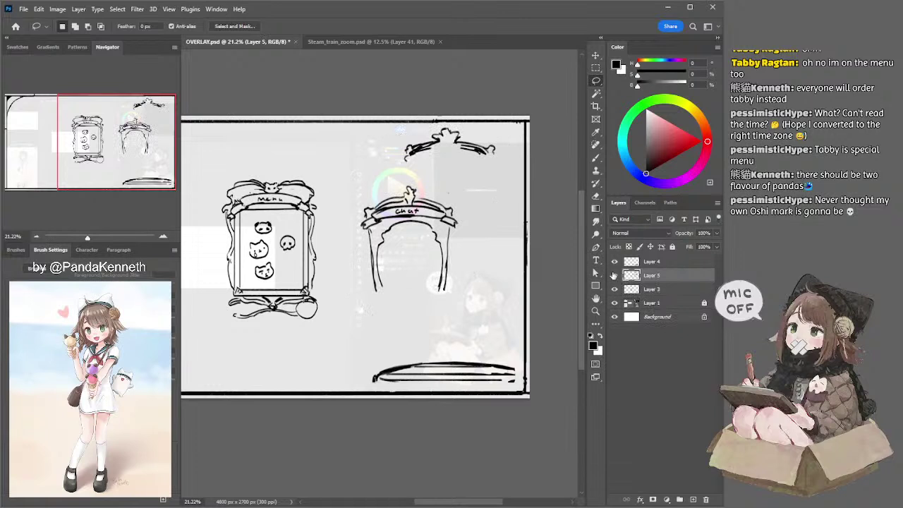
click(615, 276)
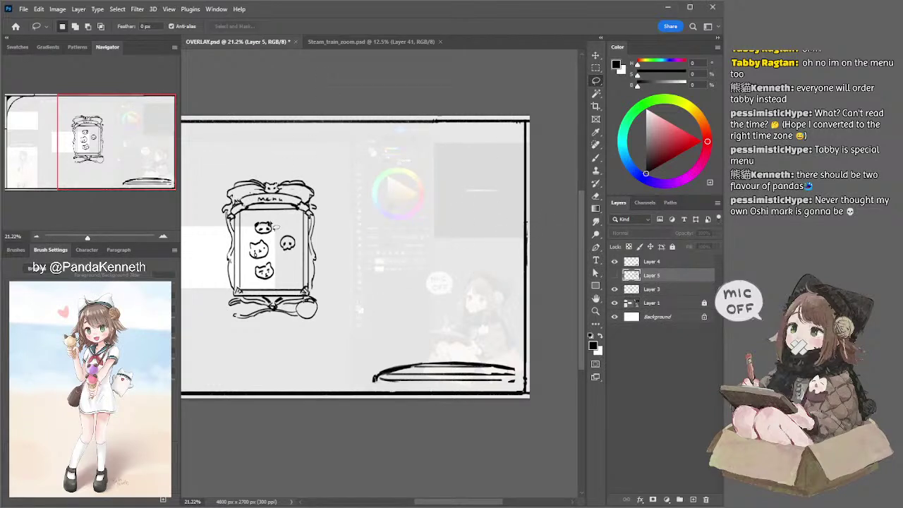
Step: Draw a second panda face beside the existing panda icon on Layer 3, retrying the strokes until the shape works
ctrl+click(272, 226)
key(b)
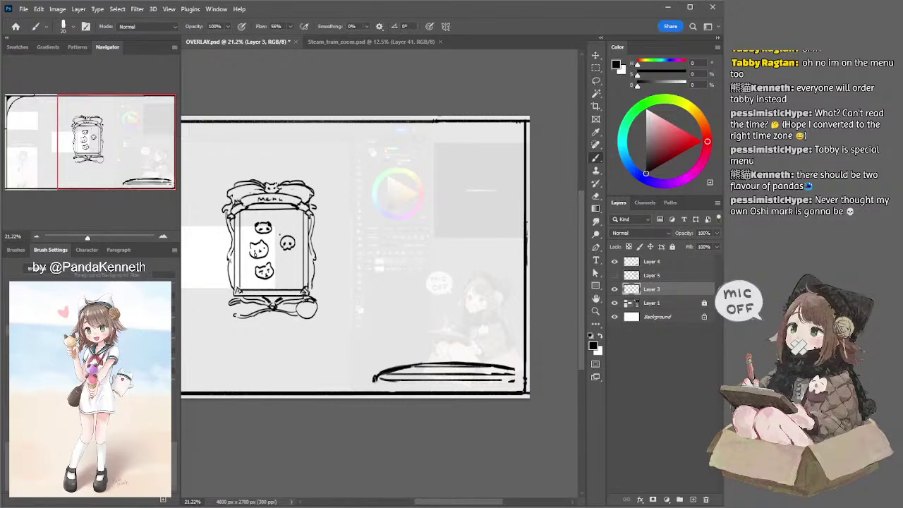
mouse_move(281, 221)
mouse_down()
mouse_move(297, 230)
mouse_move(290, 221)
mouse_up()
key(ctrl+z)
key(ctrl+z)
key(ctrl+z)
key(ctrl+z)
drag(279, 222, 294, 227)
key(ctrl+z)
Step: Move the skull icon and one cat icon out of the menu board onto the empty area beside it
key(l)
mouse_move(287, 262)
mouse_down()
mouse_move(296, 239)
mouse_move(287, 234)
mouse_move(386, 232)
mouse_up()
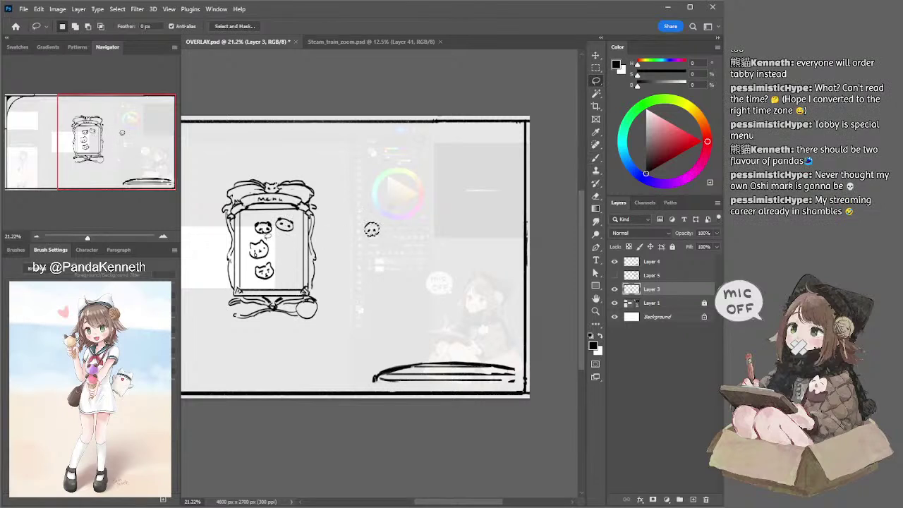
mouse_move(267, 242)
mouse_down()
mouse_move(267, 265)
mouse_move(249, 250)
mouse_move(343, 228)
mouse_move(364, 196)
mouse_up()
Step: Stack the two panda icons and the remaining cat icon in a column inside the menu board and scale them to 84.73%
mouse_move(274, 261)
mouse_down()
mouse_move(278, 280)
mouse_move(259, 269)
mouse_move(271, 261)
mouse_up()
drag(266, 276, 258, 271)
mouse_move(269, 222)
mouse_down()
mouse_move(250, 233)
mouse_move(280, 241)
mouse_move(271, 225)
mouse_move(259, 249)
mouse_up()
mouse_move(285, 216)
mouse_down()
mouse_move(291, 241)
mouse_move(295, 221)
mouse_move(262, 238)
mouse_move(248, 222)
mouse_move(252, 281)
mouse_move(274, 260)
mouse_move(271, 231)
mouse_move(256, 273)
mouse_up()
click(595, 56)
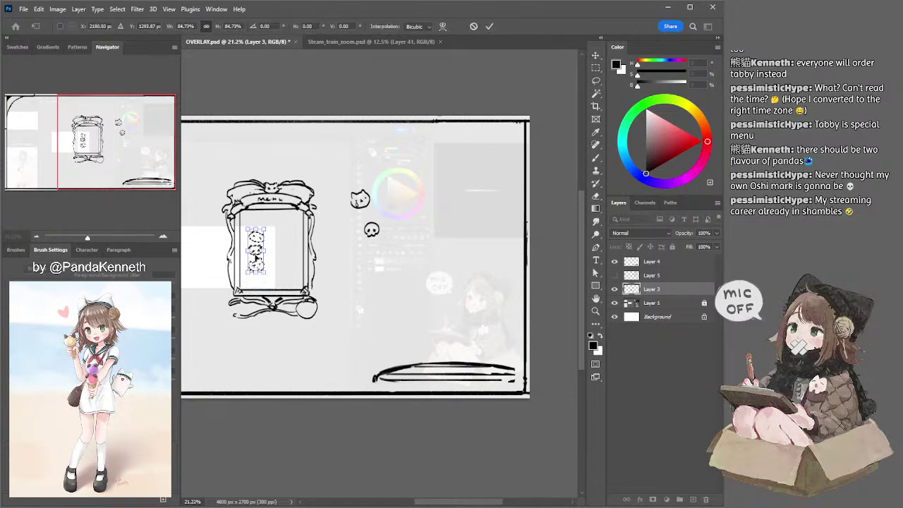
key(Return)
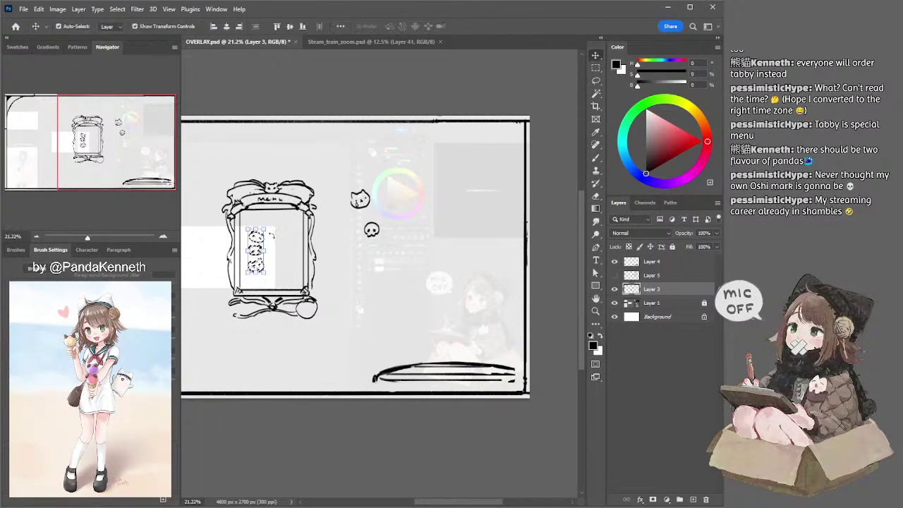
Step: Shift the three-icon column slightly down and closer to the menu board's left inner edge
click(278, 236)
key(l)
mouse_move(255, 227)
mouse_down()
mouse_move(273, 236)
mouse_move(255, 278)
mouse_move(255, 227)
mouse_up()
key(ctrl+z)
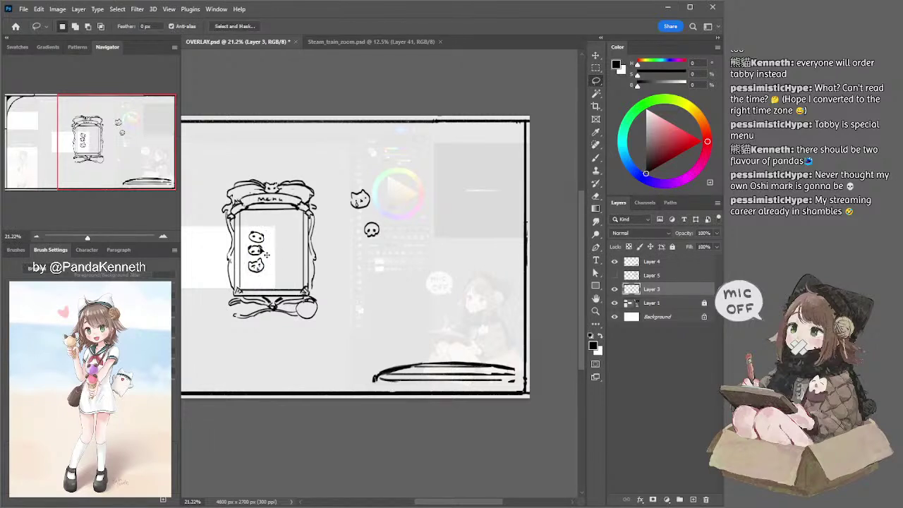
mouse_move(280, 255)
mouse_down()
mouse_move(251, 224)
mouse_move(245, 265)
mouse_move(259, 288)
mouse_move(261, 265)
mouse_up()
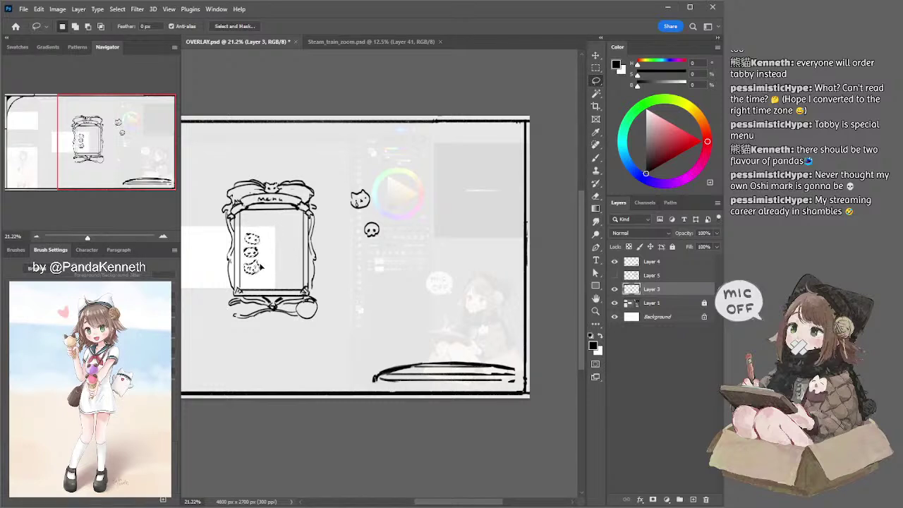
Step: Move the skull icon back into the menu board at the head of the icon column
click(297, 252)
mouse_move(371, 221)
mouse_down()
mouse_move(394, 228)
mouse_move(256, 224)
mouse_up()
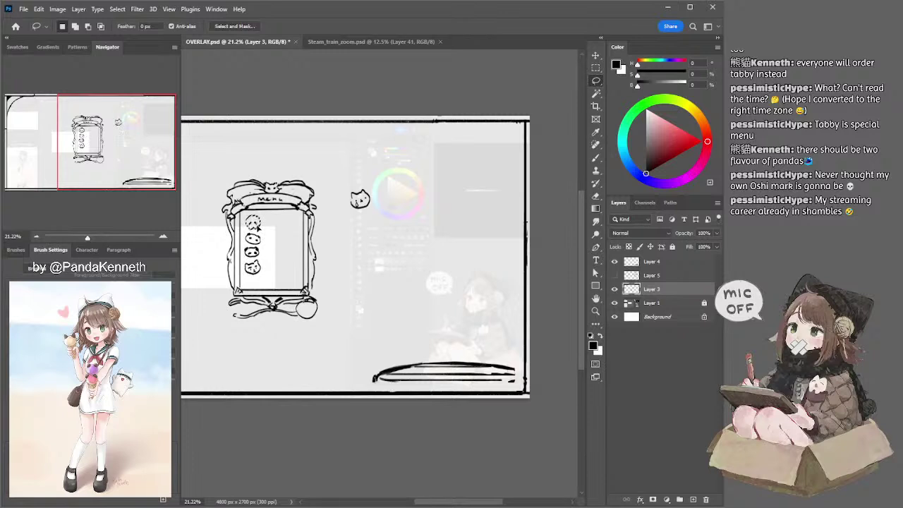
click(273, 233)
Step: Bring the spare cat icon back into the menu board, shrink it, and place it at the foot of the icon column
mouse_move(351, 179)
mouse_down()
mouse_move(360, 220)
mouse_move(279, 261)
mouse_move(276, 272)
mouse_move(291, 275)
mouse_up()
click(595, 55)
key(Return)
key(l)
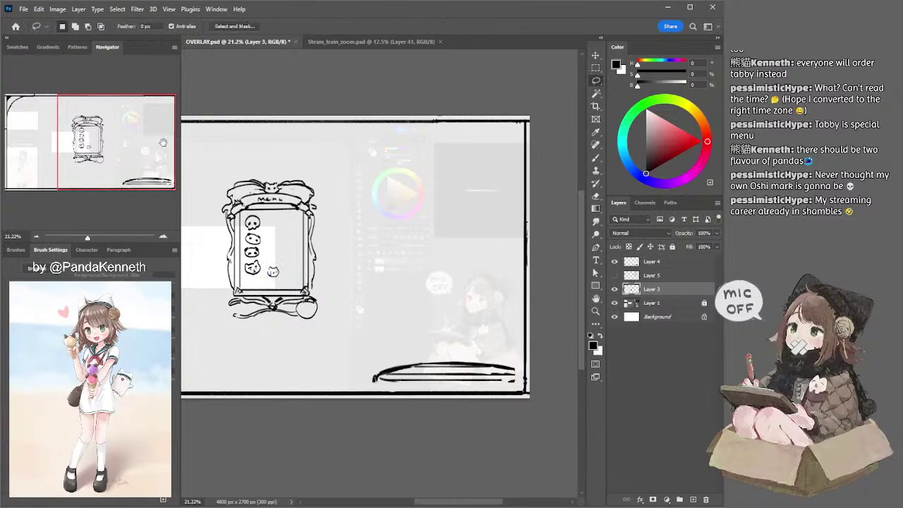
click(163, 237)
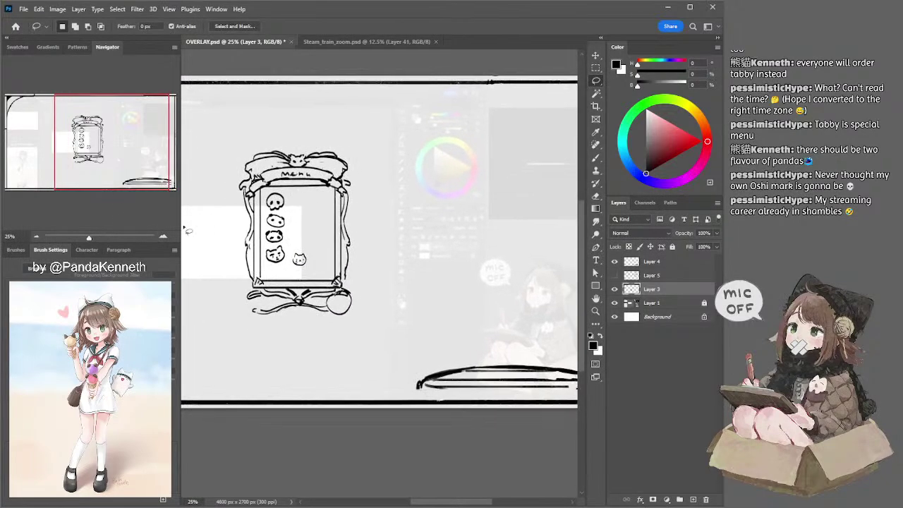
click(164, 237)
drag(261, 190, 314, 207)
mouse_move(334, 254)
mouse_down()
mouse_move(312, 276)
mouse_move(346, 265)
mouse_move(297, 293)
mouse_up()
key(ctrl+d)
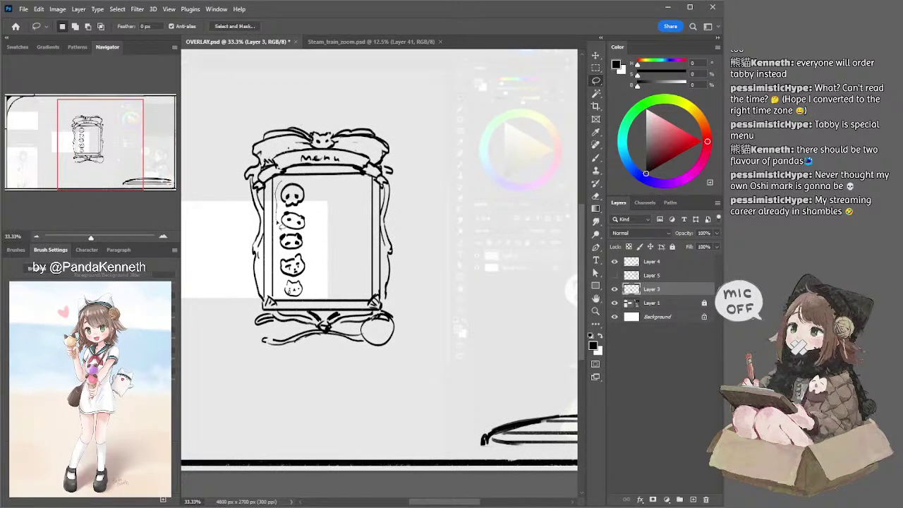
Step: Scale the upper four icons down slightly and reposition them to even out the spacing of the column
mouse_move(277, 269)
mouse_down()
mouse_move(276, 180)
mouse_move(280, 190)
mouse_move(290, 180)
mouse_move(316, 196)
mouse_move(315, 261)
mouse_move(310, 280)
mouse_move(296, 285)
mouse_move(279, 261)
mouse_move(278, 200)
mouse_up()
click(595, 56)
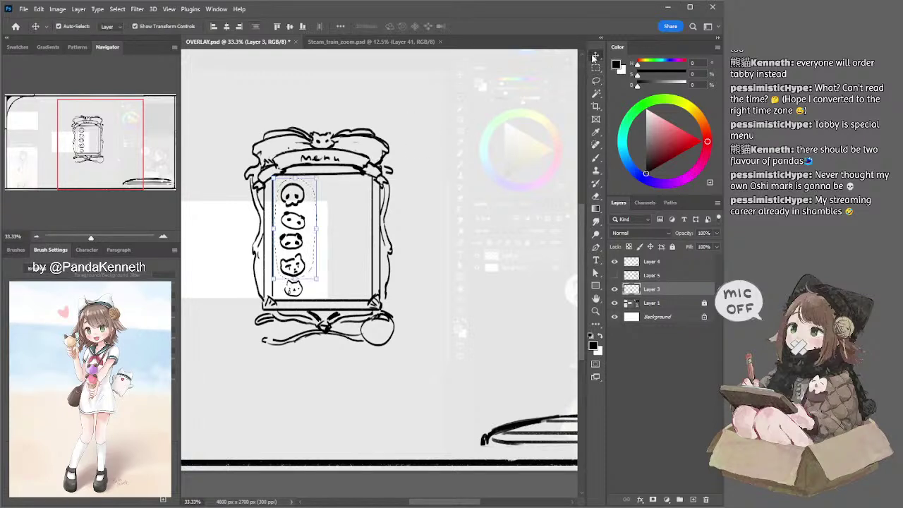
drag(317, 278, 313, 271)
mouse_move(297, 230)
mouse_down()
mouse_move(306, 302)
mouse_move(291, 302)
mouse_move(284, 282)
mouse_move(293, 290)
mouse_up()
key(Return)
key(ctrl+d)
key(l)
key(ctrl+d)
Step: Hand-letter "bone broth" beside the skull icon with the brush
key(b)
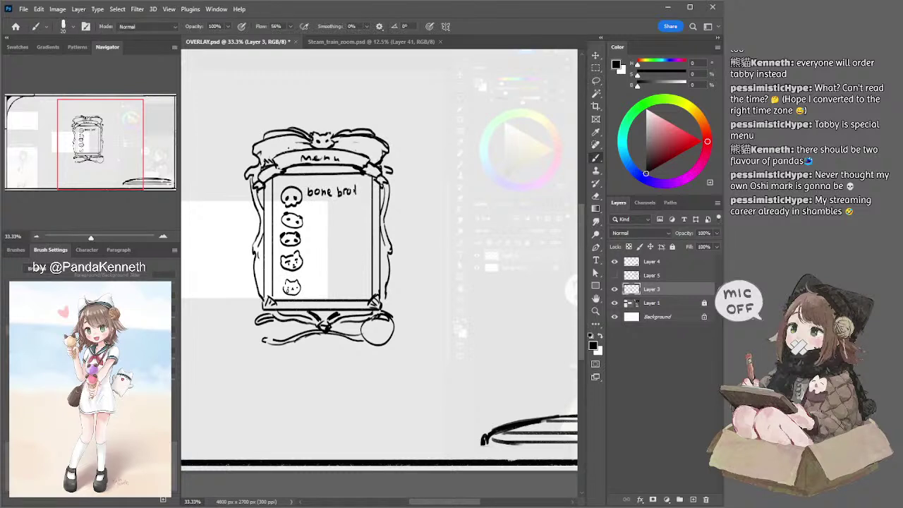
drag(360, 188, 361, 195)
key(ctrl+z)
Step: Paint a small red chili with a green stem beside the third icon, the dark-eyed panda
drag(669, 123, 683, 139)
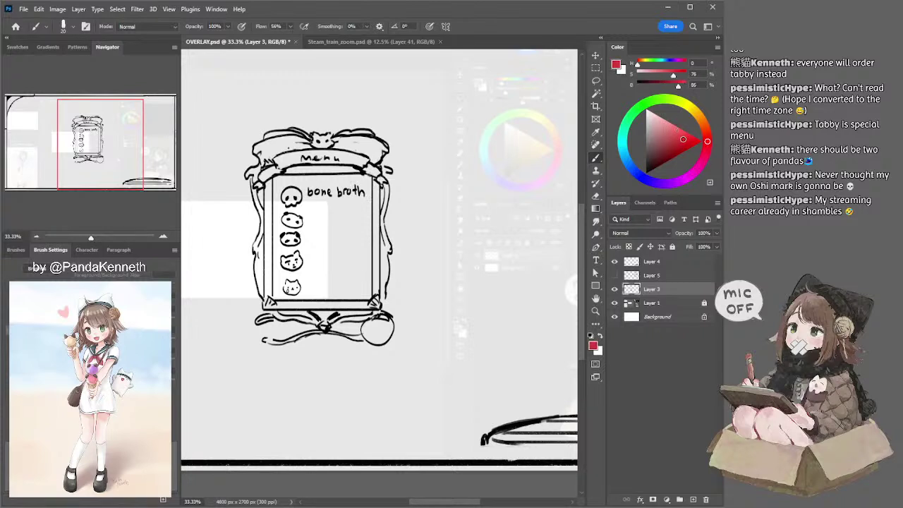
click(706, 148)
key(ctrl+z)
click(677, 101)
click(662, 135)
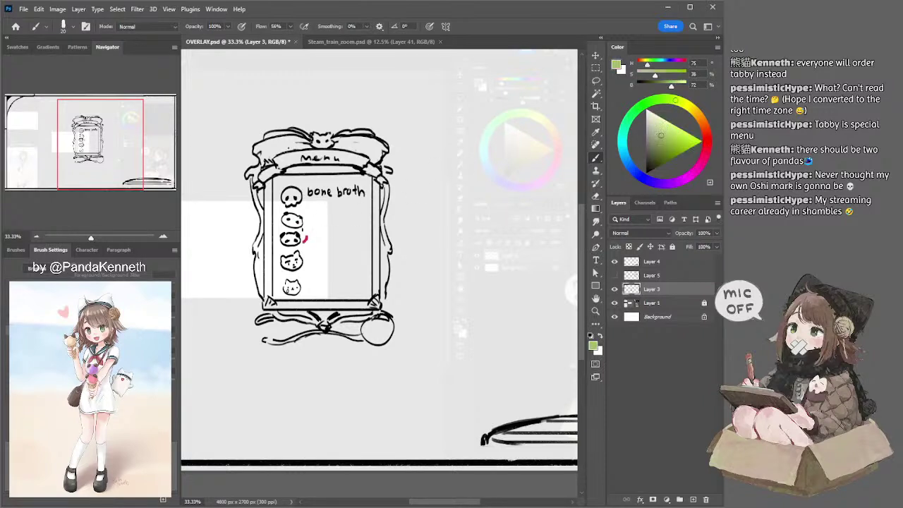
click(660, 144)
click(638, 110)
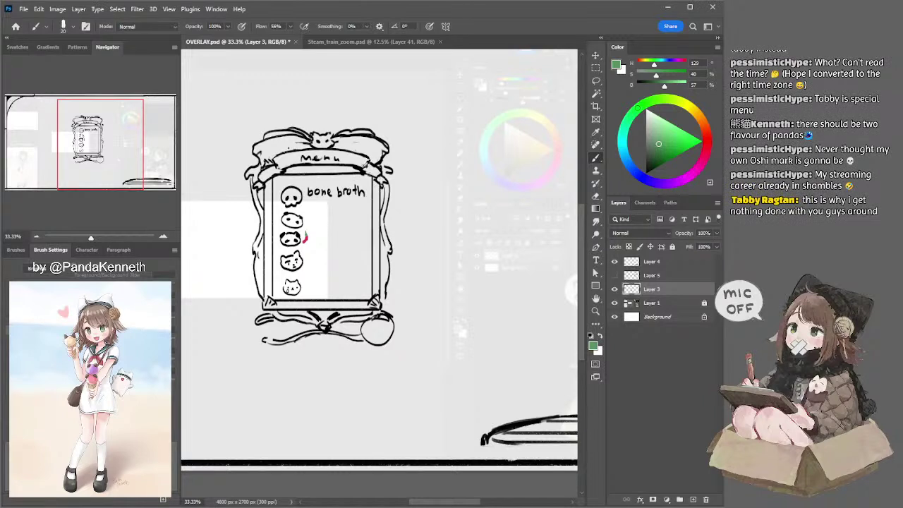
Step: Restore black as the brush colour and hand-letter "Hello panda" beside the second icon
key(d)
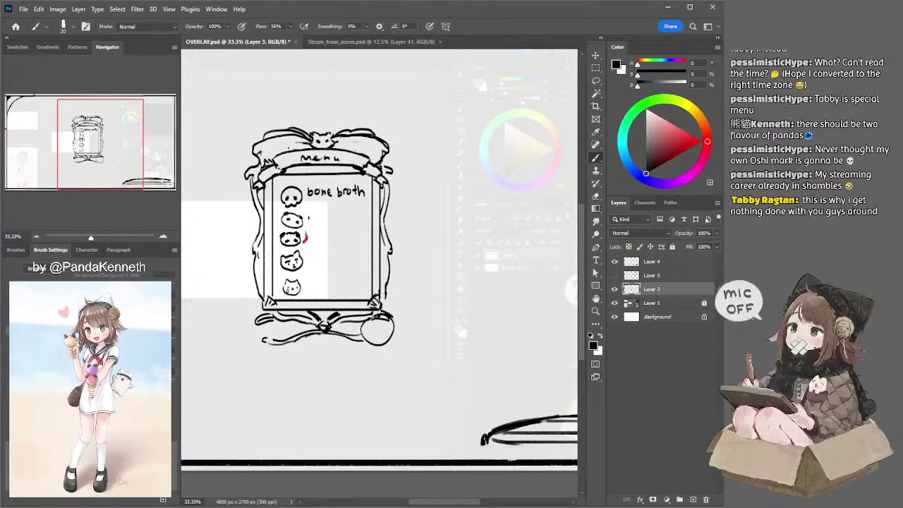
key(ctrl+z)
mouse_move(309, 216)
mouse_down()
mouse_move(320, 229)
mouse_move(310, 220)
mouse_move(343, 219)
mouse_up()
key(ctrl+z)
key(ctrl+z)
key(ctrl+z)
key(ctrl+z)
key(ctrl+z)
key(ctrl+z)
key(ctrl+z)
key(ctrl+z)
drag(309, 214, 312, 218)
key(ctrl+z)
drag(313, 213, 322, 222)
mouse_move(324, 214)
mouse_down()
mouse_move(324, 222)
mouse_move(345, 221)
mouse_up()
drag(348, 216, 352, 222)
drag(356, 218, 355, 221)
drag(355, 214, 363, 222)
Step: Hand-letter "spicy panda" beside the chili and "POTATO" beside the upper cat icon
mouse_move(315, 236)
mouse_down()
mouse_move(312, 243)
mouse_move(336, 240)
mouse_up()
key(ctrl+z)
key(ctrl+z)
click(325, 234)
mouse_move(339, 234)
mouse_down()
mouse_move(334, 245)
mouse_move(346, 242)
mouse_up()
drag(346, 235, 347, 240)
drag(354, 236, 361, 240)
drag(364, 232, 369, 241)
drag(311, 261, 327, 266)
mouse_move(324, 259)
mouse_down()
mouse_move(340, 266)
mouse_move(348, 259)
mouse_move(345, 267)
mouse_move(351, 258)
mouse_up()
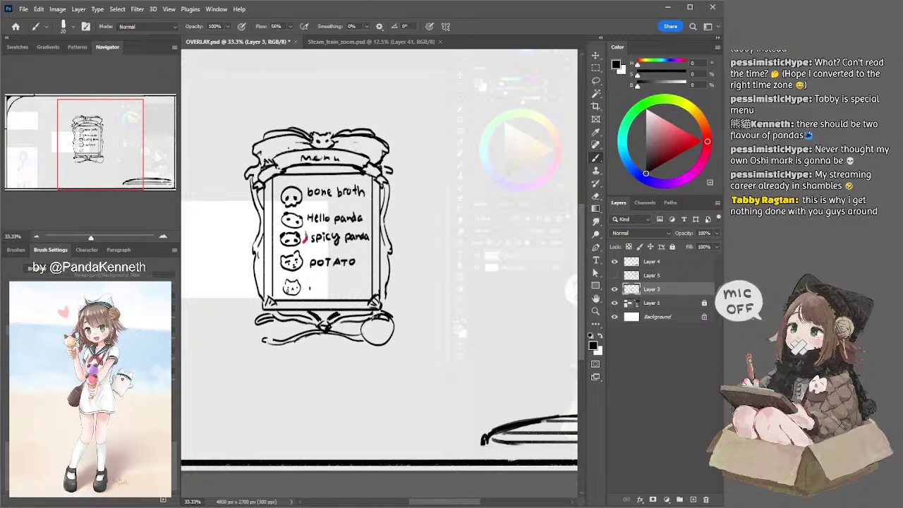
Step: Hand-letter "secret menu" beside the lowest cat icon
key(bracketleft)
key(bracketright)
mouse_move(314, 282)
mouse_down()
mouse_move(306, 293)
mouse_move(321, 292)
mouse_up()
key(ctrl+z)
key(ctrl+z)
key(ctrl+z)
key(ctrl+z)
drag(323, 288, 334, 292)
drag(330, 287, 358, 290)
drag(360, 287, 364, 291)
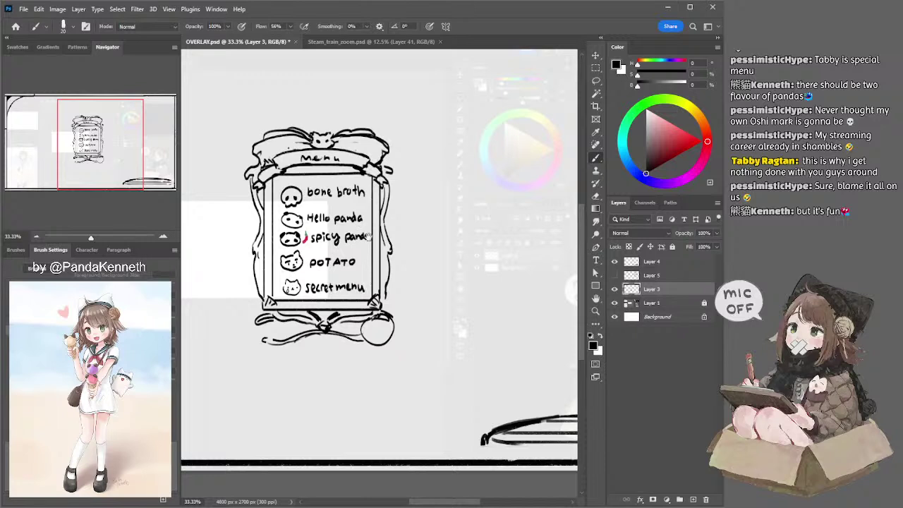
Step: Move the menu icons and lettering onto their own layer and nudge them slightly left and up inside the board
click(596, 68)
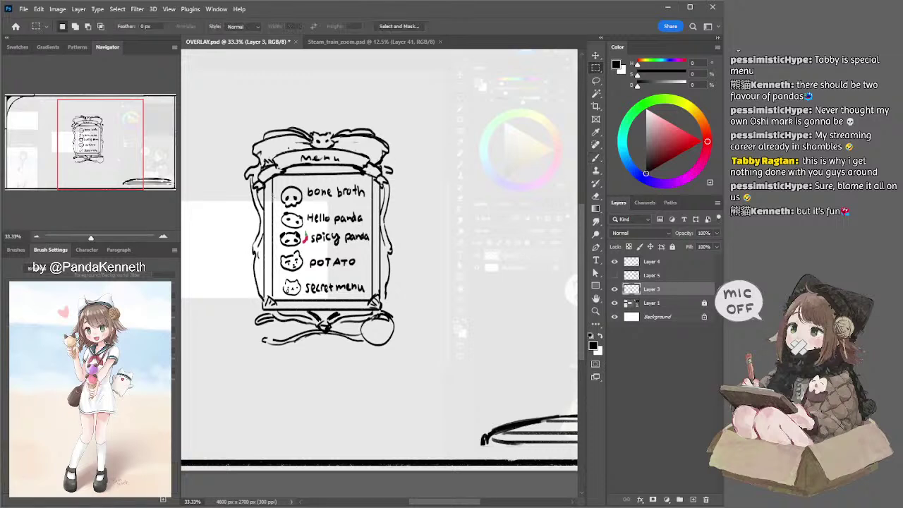
drag(278, 182, 372, 296)
key(ctrl+j)
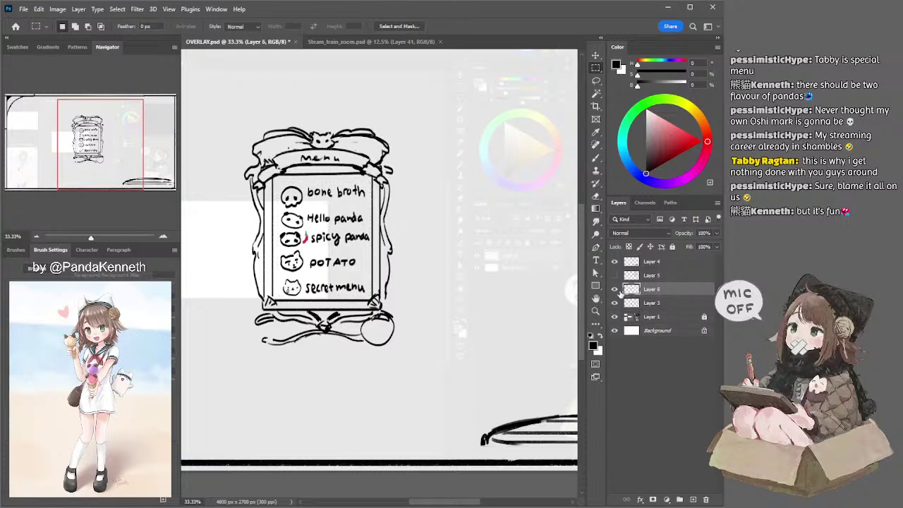
key(ctrl+Left)
key(ctrl+Left)
key(ctrl+Left)
key(ctrl+Left)
key(ctrl+Up)
key(ctrl+Up)
key(ctrl+Up)
key(ctrl+Up)
key(ctrl+Up)
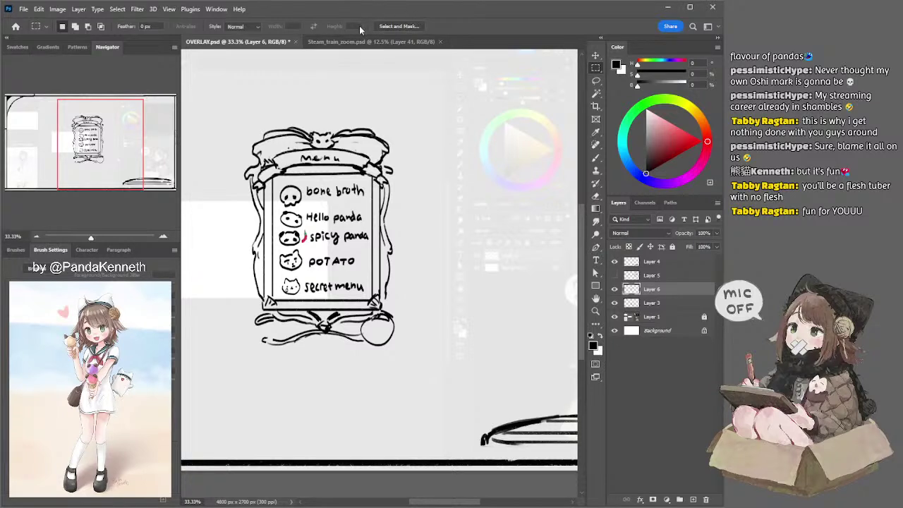
Step: Try to redraw the left curl of the menu board's ornate top on Layer 3 with jagged, flame-like edges
ctrl+click(341, 140)
key(b)
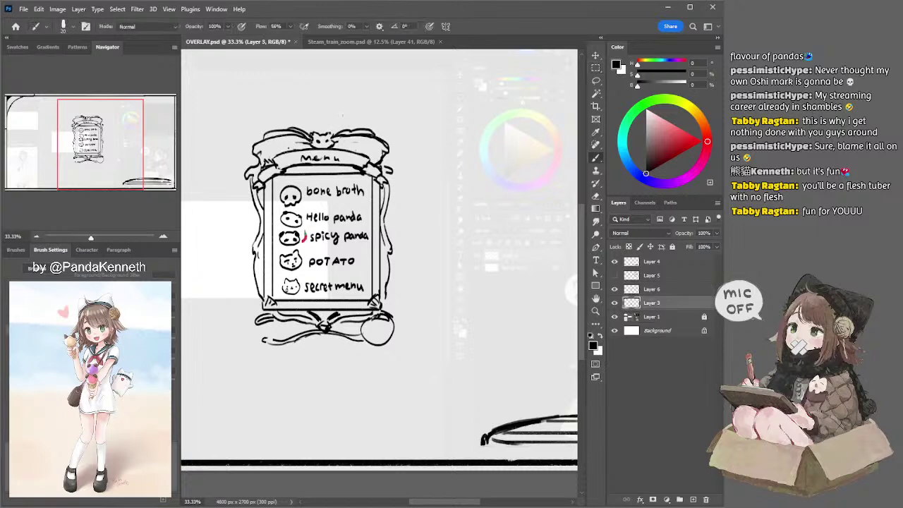
mouse_move(298, 133)
mouse_down()
mouse_move(280, 139)
mouse_move(295, 131)
mouse_move(270, 132)
mouse_move(268, 145)
mouse_move(286, 134)
mouse_move(256, 146)
mouse_move(289, 151)
mouse_move(278, 141)
mouse_up()
key(e)
key([)
key(b)
key(ctrl+z)
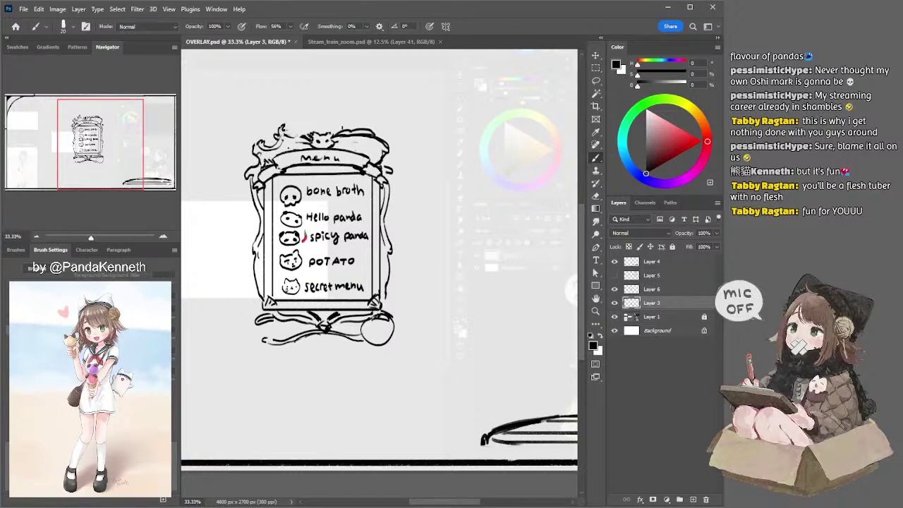
key(e)
Step: Raise the cat crest above the ornate top and sketch the lines connecting it to the board
click(36, 237)
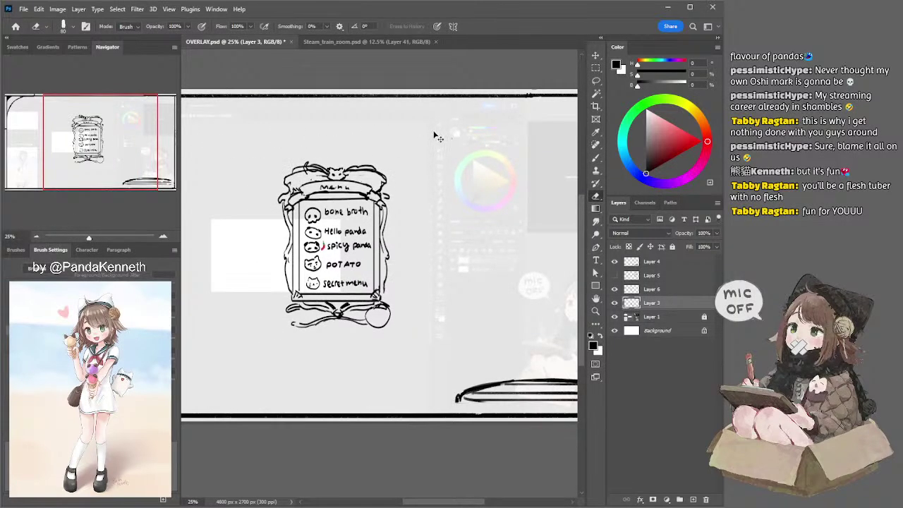
key(l)
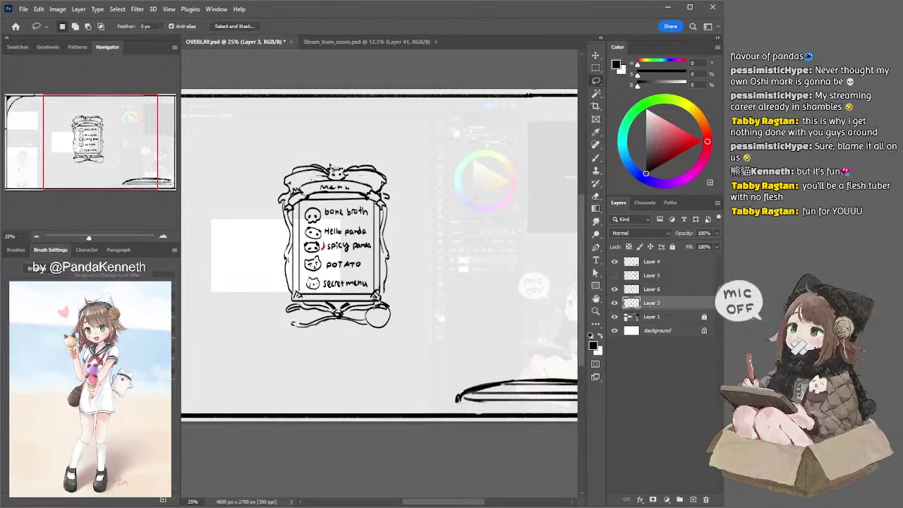
mouse_move(344, 187)
mouse_down()
mouse_move(351, 183)
mouse_move(340, 168)
mouse_up()
key(ctrl+d)
key(b)
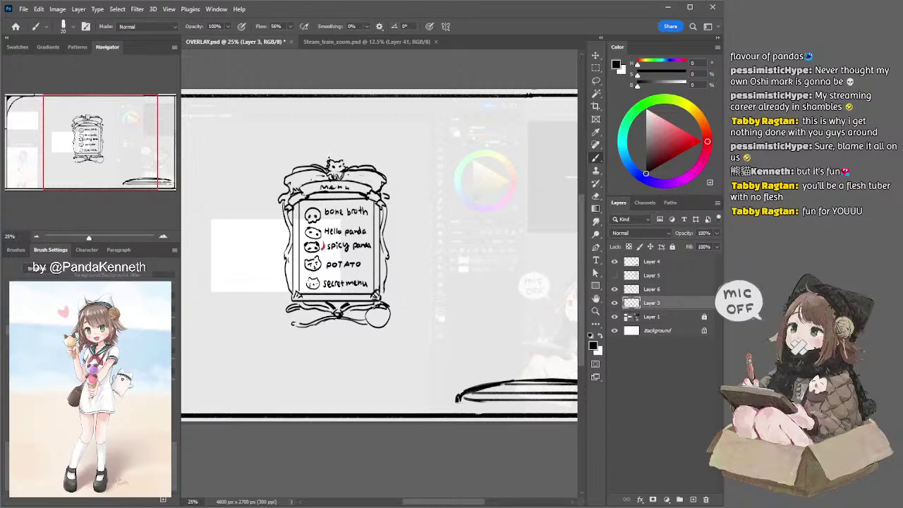
Step: Duplicate the empty menu board with its ornate frame and place the copy to the right of the original
key(l)
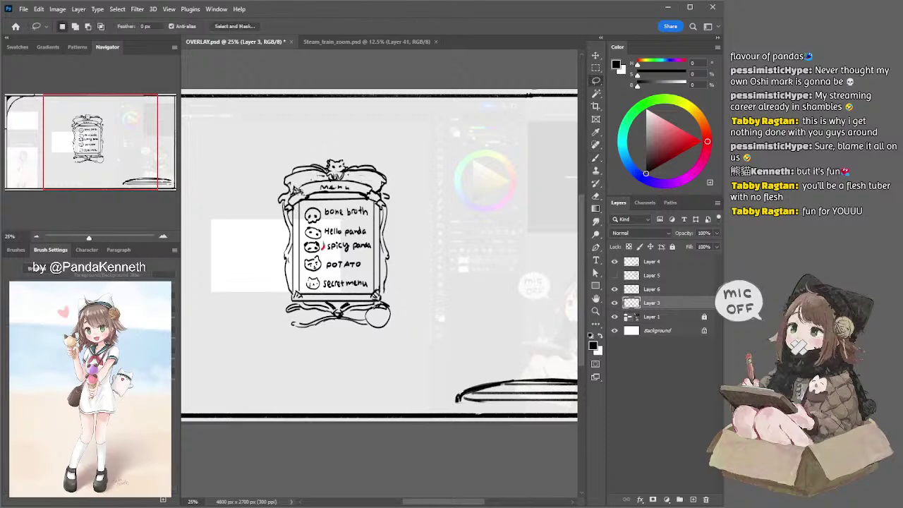
mouse_move(303, 155)
mouse_down()
mouse_move(381, 389)
mouse_move(371, 134)
mouse_move(316, 147)
mouse_up()
mouse_move(367, 188)
mouse_down()
mouse_move(487, 190)
mouse_move(503, 187)
mouse_move(510, 172)
mouse_move(485, 172)
mouse_up()
key(ctrl+d)
Step: Erase the cat crest from the copied frame's ornate top and sketch the outlines of two cat heads in its place
key(e)
mouse_move(414, 167)
mouse_down()
mouse_move(387, 169)
mouse_move(434, 168)
mouse_move(407, 161)
mouse_up()
key(b)
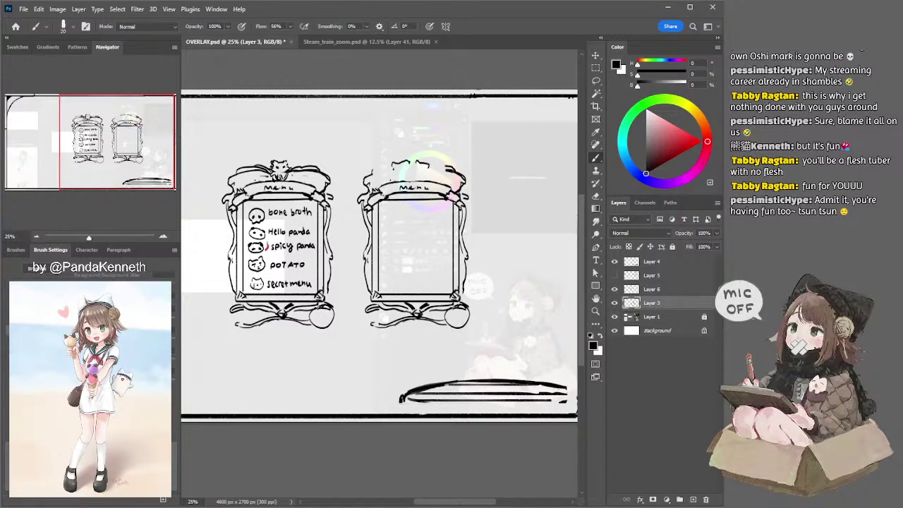
key(l)
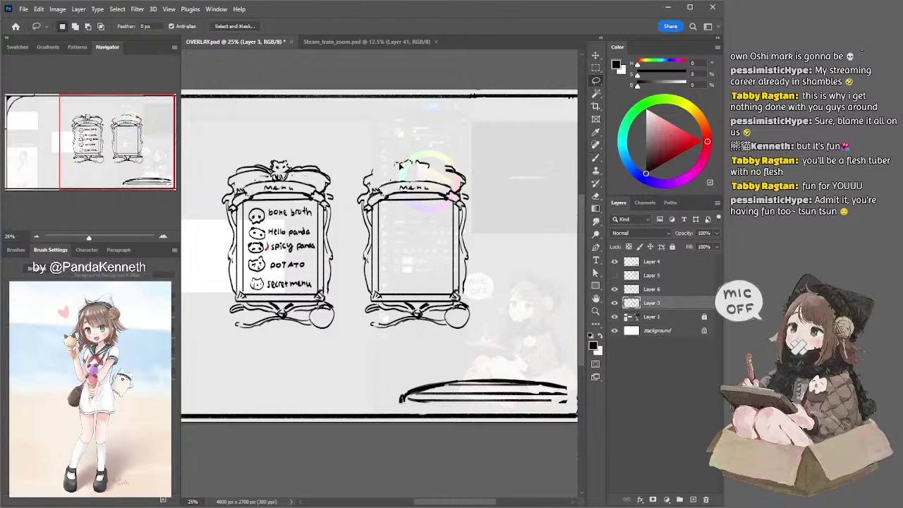
key(b)
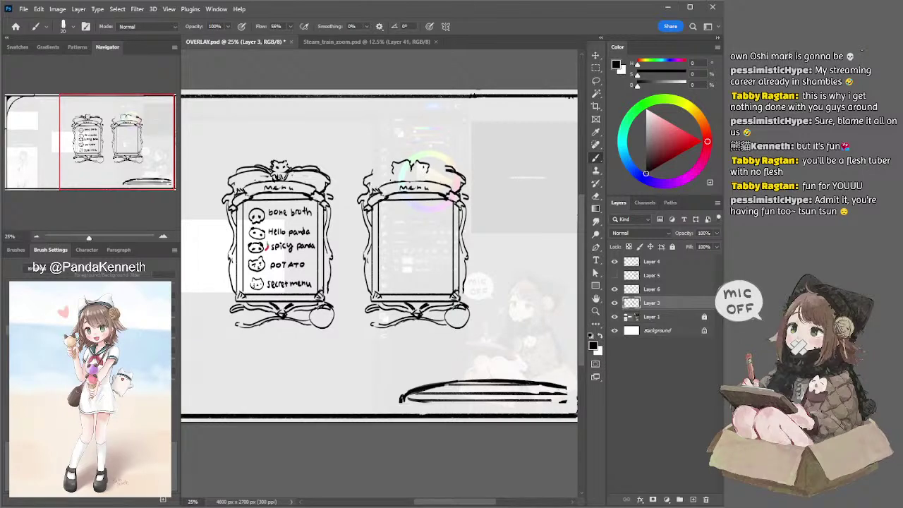
Step: Doodle a grumpy face with half-closed eyes, a flat mouth and a curved jaw in the empty space below the menu board
drag(310, 189, 331, 175)
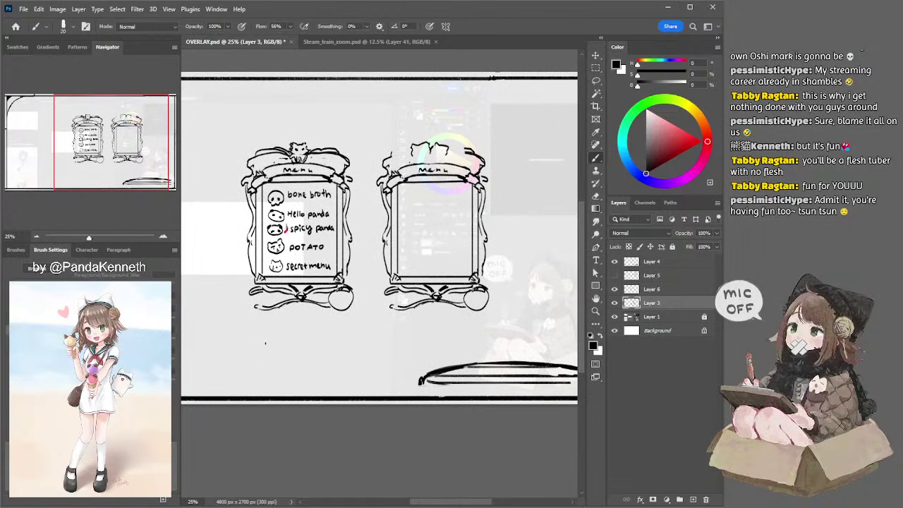
mouse_move(262, 345)
mouse_down()
mouse_move(288, 361)
mouse_move(273, 353)
mouse_move(296, 345)
mouse_up()
key(ctrl+z)
key(ctrl+z)
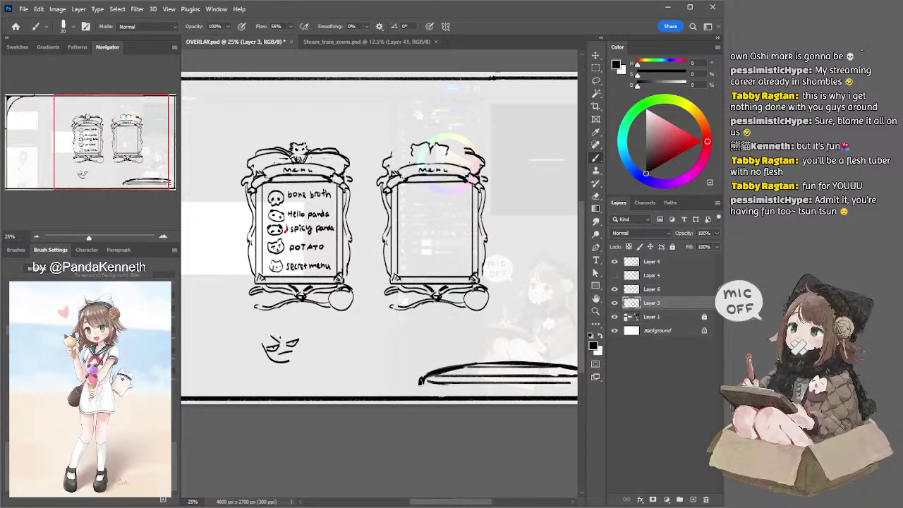
key(ctrl+z)
mouse_move(261, 344)
mouse_down()
mouse_move(269, 367)
mouse_move(311, 363)
mouse_move(312, 340)
mouse_move(306, 358)
mouse_up()
key(ctrl+z)
key(ctrl+z)
key(ctrl+z)
key(ctrl+z)
key(ctrl+z)
key(ctrl+z)
Step: Sketch the upper outline of the doodled head above the eyes and adjust its placement with a lasso selection
drag(261, 332, 259, 342)
key(ctrl+z)
mouse_move(267, 329)
mouse_down()
mouse_move(276, 337)
mouse_move(281, 320)
mouse_move(262, 342)
mouse_move(276, 321)
mouse_move(280, 352)
mouse_up()
key(ctrl+z)
key(ctrl+z)
key(ctrl+z)
key(ctrl+z)
key(ctrl+z)
key(l)
mouse_move(280, 315)
mouse_down()
mouse_move(317, 376)
mouse_move(296, 320)
mouse_move(305, 360)
mouse_move(304, 339)
mouse_move(294, 337)
mouse_move(304, 349)
mouse_move(295, 340)
mouse_up()
key(ctrl+d)
key(b)
Step: Draw the doodled character's cat-eared hat with its round ornament, the side hair strands and the pointed right ear, reworking unsatisfactory strokes
key(ctrl+z)
key(ctrl+z)
mouse_move(300, 339)
mouse_down()
mouse_move(309, 342)
mouse_move(292, 322)
mouse_move(314, 336)
mouse_move(309, 329)
mouse_move(320, 372)
mouse_move(308, 373)
mouse_up()
key(ctrl+z)
key(ctrl+z)
key(ctrl+z)
key(ctrl+z)
key(ctrl+z)
key(ctrl+z)
key(ctrl+z)
key(ctrl+z)
key(ctrl+z)
key(ctrl+z)
key(ctrl+z)
key(ctrl+z)
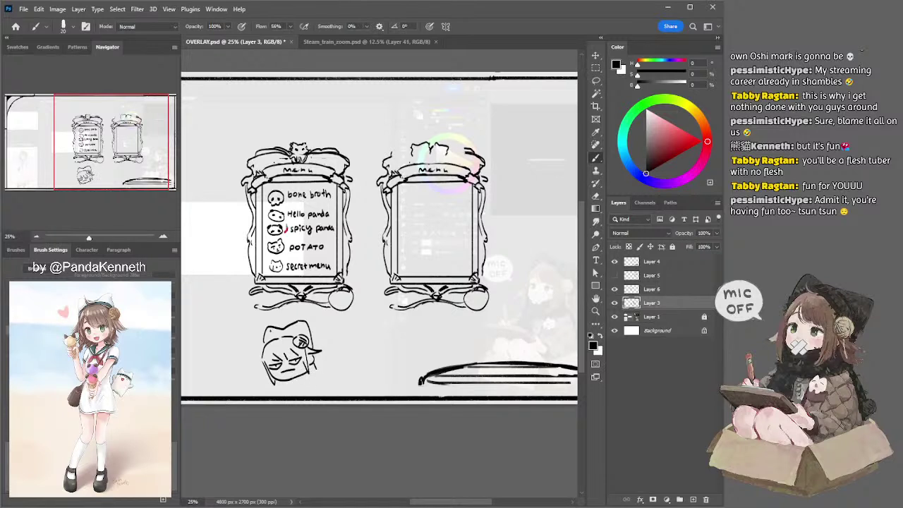
Step: Add the doodled head's pointed left ear and fill its cat-eared hat with solid black
mouse_move(269, 330)
mouse_down()
mouse_move(288, 340)
mouse_move(284, 333)
mouse_move(267, 340)
mouse_move(305, 329)
mouse_move(310, 346)
mouse_move(267, 344)
mouse_move(285, 333)
mouse_move(271, 334)
mouse_move(301, 327)
mouse_move(267, 344)
mouse_move(255, 371)
mouse_up()
key(ctrl+z)
key(])
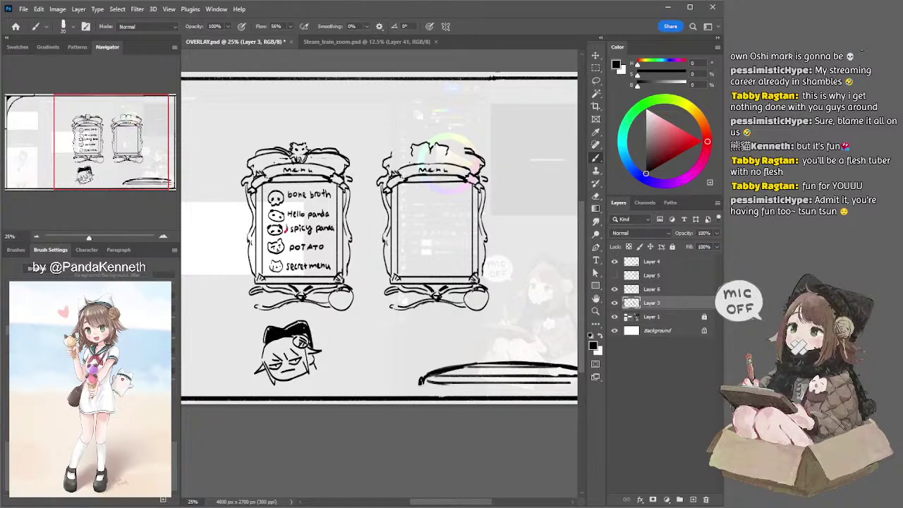
Step: Hand-letter the caption "me RN" beside the doodled head
drag(326, 341, 352, 347)
mouse_move(351, 339)
mouse_down()
mouse_move(358, 346)
mouse_move(369, 340)
mouse_up()
drag(357, 271, 345, 278)
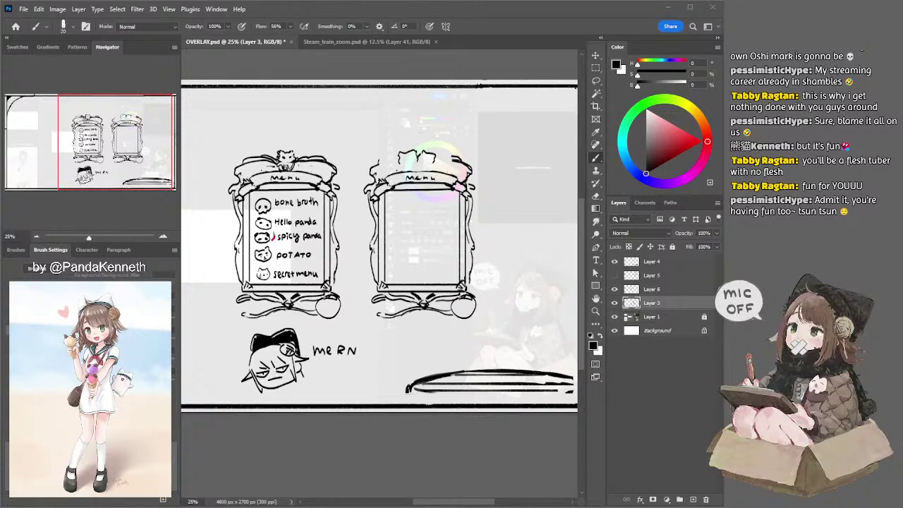
Step: Lasso the cat-head outlines on top of the second frame and adjust their position
click(163, 236)
drag(264, 206, 288, 162)
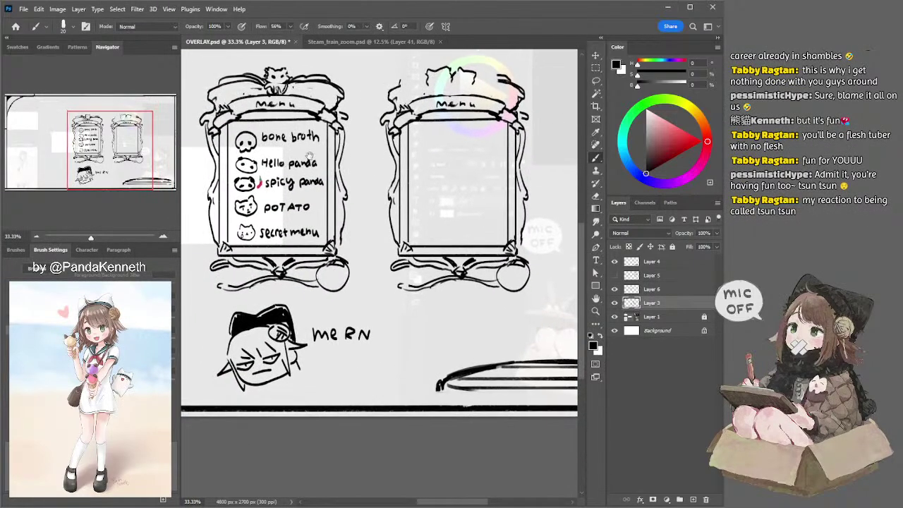
drag(370, 151, 361, 181)
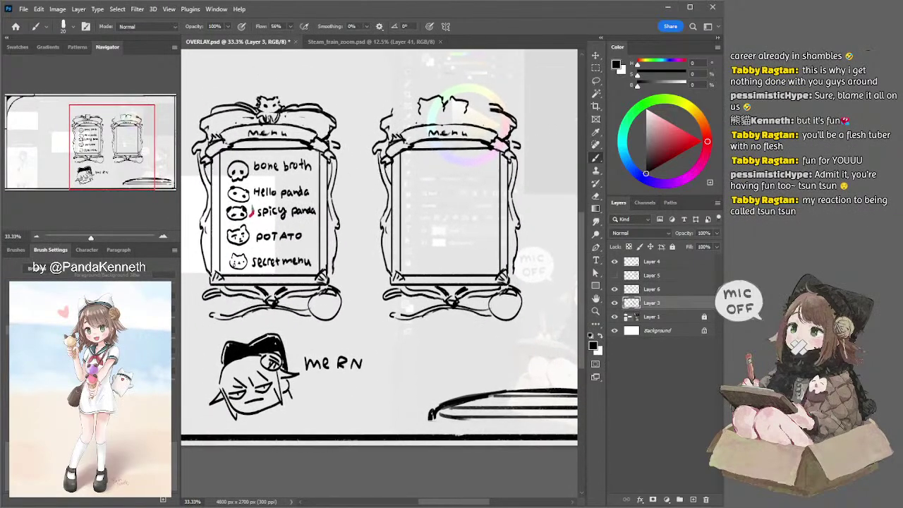
key(l)
mouse_move(418, 93)
mouse_down()
mouse_move(424, 125)
mouse_move(479, 109)
mouse_move(428, 87)
mouse_up()
drag(464, 106, 469, 105)
key(ctrl+d)
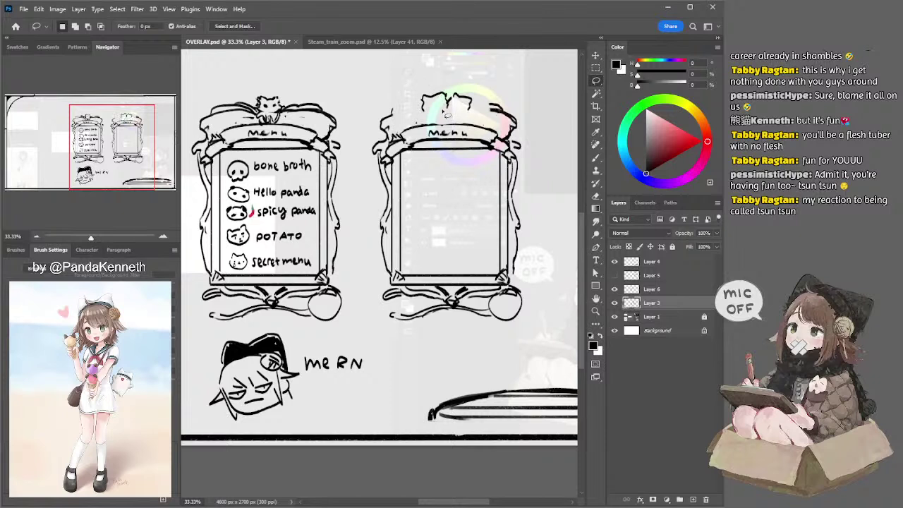
Step: Sketch the two cats' bodies stretching from their heads to both ends of the second frame's top
key(b)
key(ctrl+z)
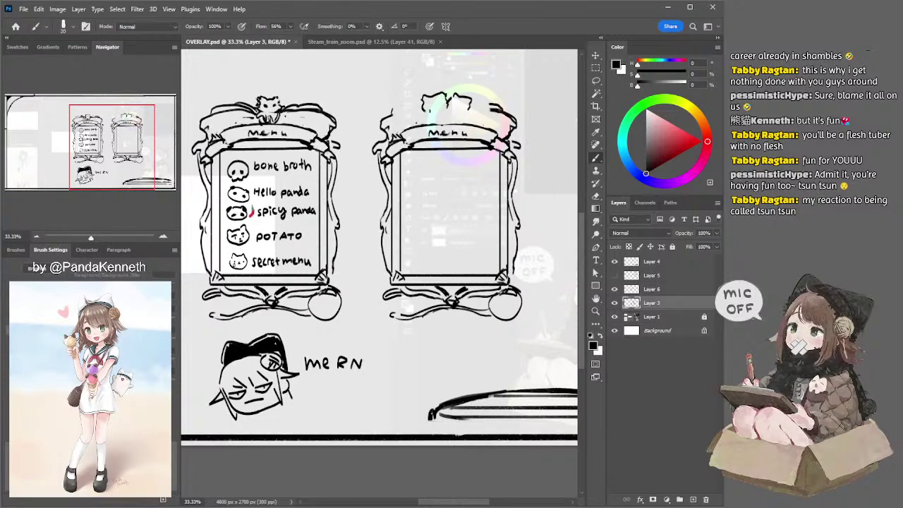
key(ctrl+z)
mouse_move(450, 109)
mouse_down()
mouse_move(447, 125)
mouse_move(420, 118)
mouse_up()
key(ctrl+z)
key(ctrl+z)
key(e)
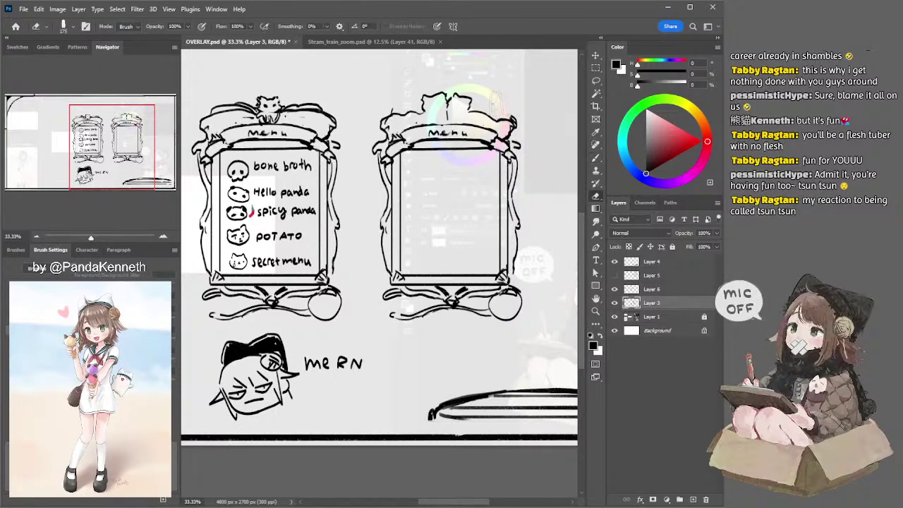
key(b)
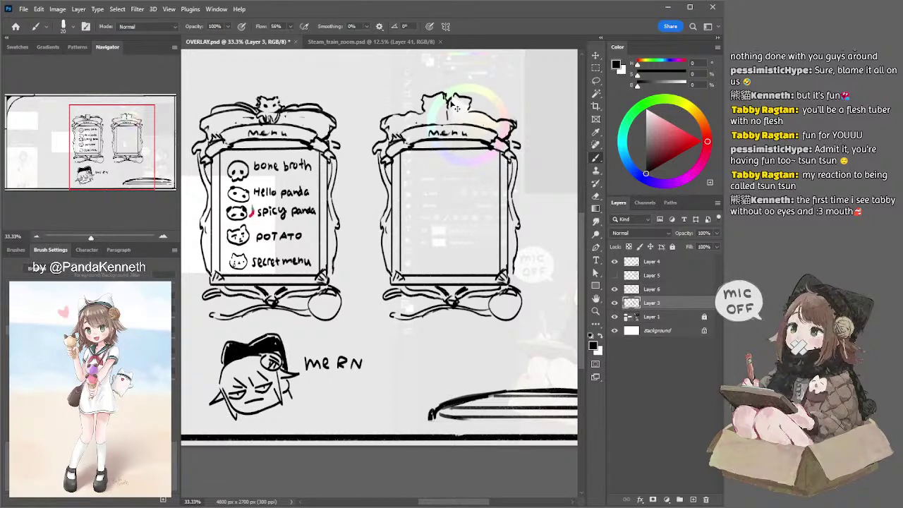
Step: Lasso the right cat's head on the second frame and shift it lower, then touch up the lines around it
key(l)
mouse_move(474, 118)
mouse_down()
mouse_move(455, 91)
mouse_move(456, 106)
mouse_move(464, 105)
mouse_move(453, 115)
mouse_up()
key(ctrl+d)
key(e)
key(b)
key(ctrl+z)
key(ctrl+z)
key(ctrl+z)
Step: Redraw the outer ends of the cats' bodies at both upper corners of the second frame
drag(388, 120, 382, 135)
key(ctrl+z)
drag(517, 125, 517, 145)
key(ctrl+z)
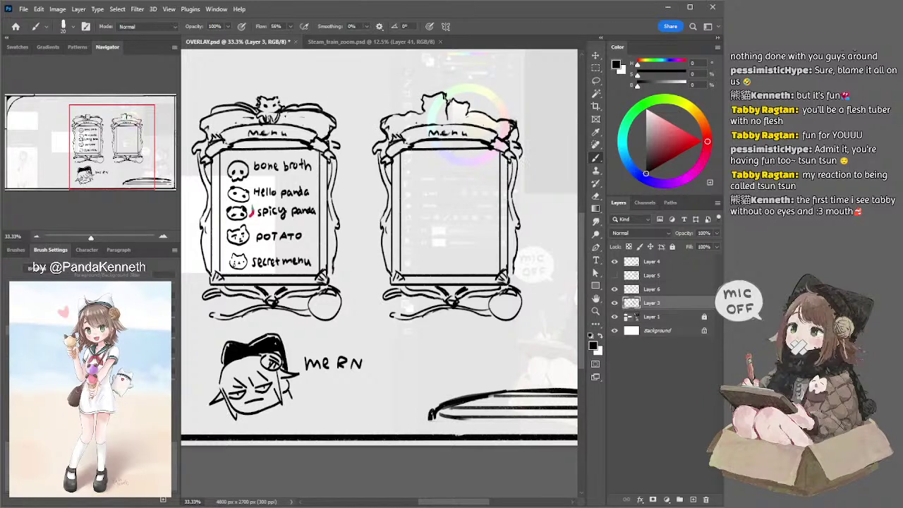
key(e)
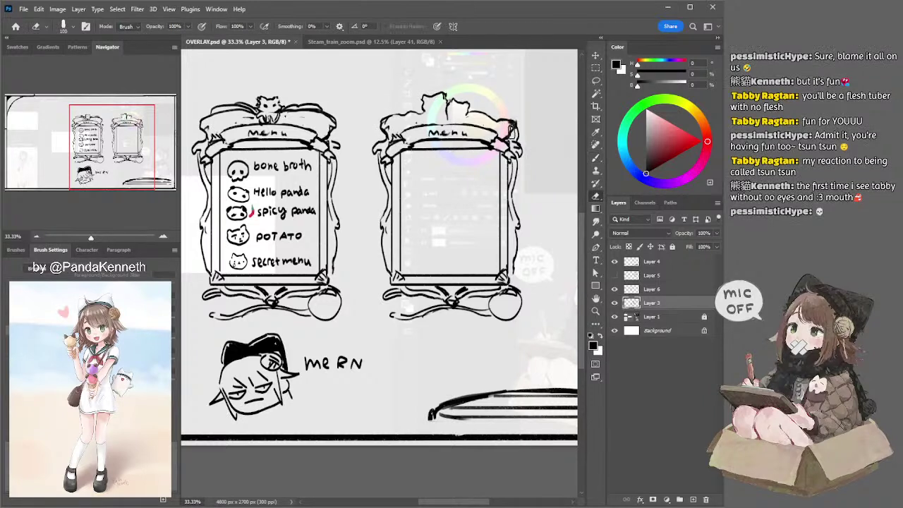
key(b)
drag(510, 129, 515, 145)
key(ctrl+z)
Step: Clean up stray lines along the cats' bodies on the second frame with a smaller eraser
key(e)
key(bracketleft)
key(bracketleft)
key(bracketleft)
drag(485, 124, 487, 121)
key(b)
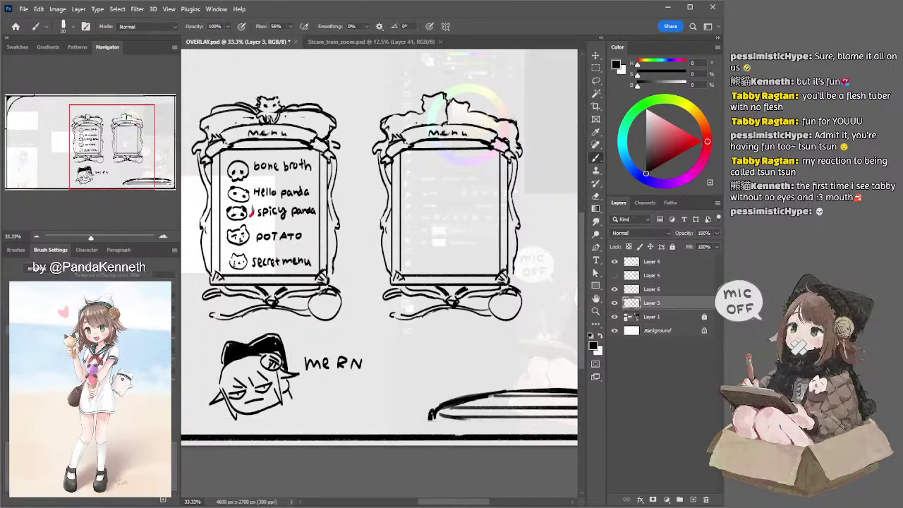
key(e)
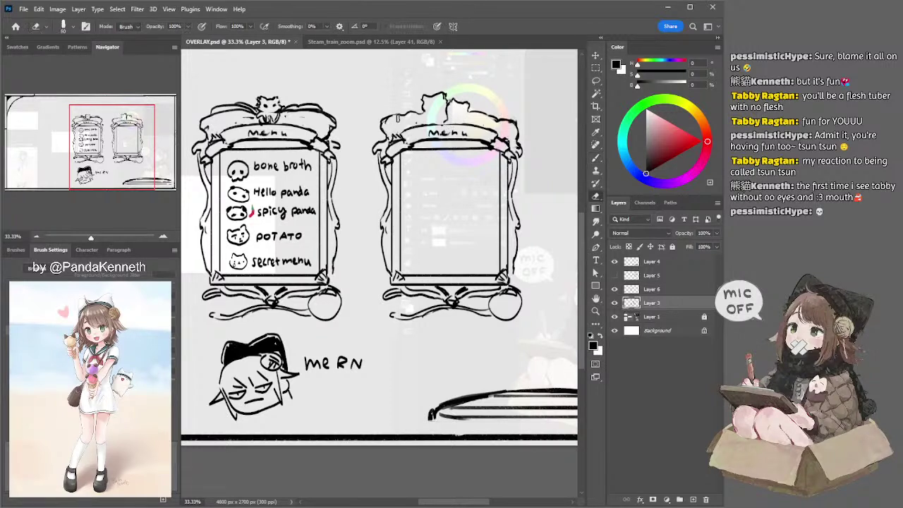
key(b)
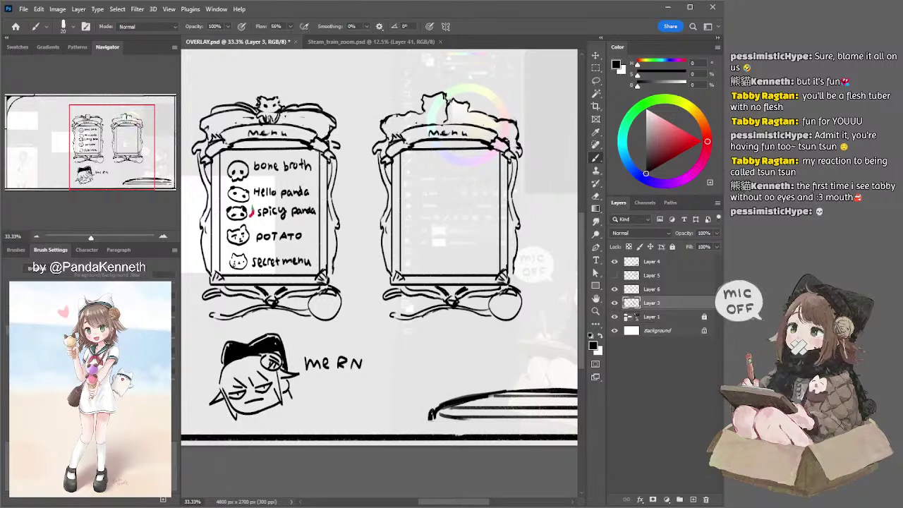
Step: Draw small eyes and mouths on both cat heads of the second frame with a finer brush
key(bracketleft)
drag(441, 104, 438, 108)
key(ctrl+z)
mouse_move(459, 113)
mouse_down()
mouse_move(469, 119)
mouse_move(461, 114)
mouse_up()
key(ctrl+z)
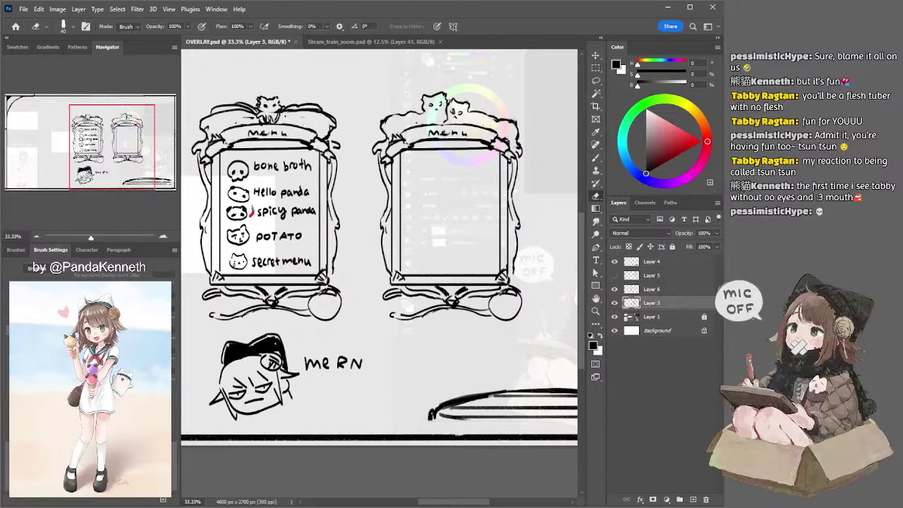
ctrl+click(456, 115)
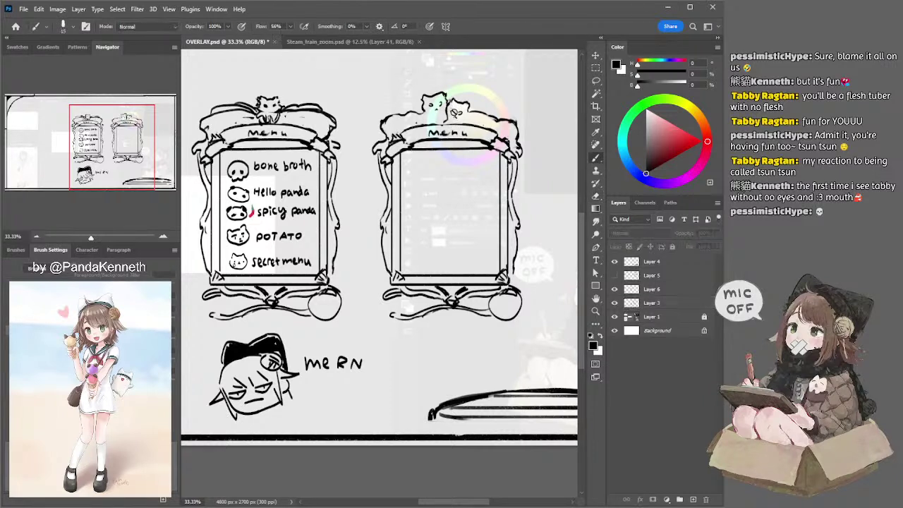
ctrl+click(475, 109)
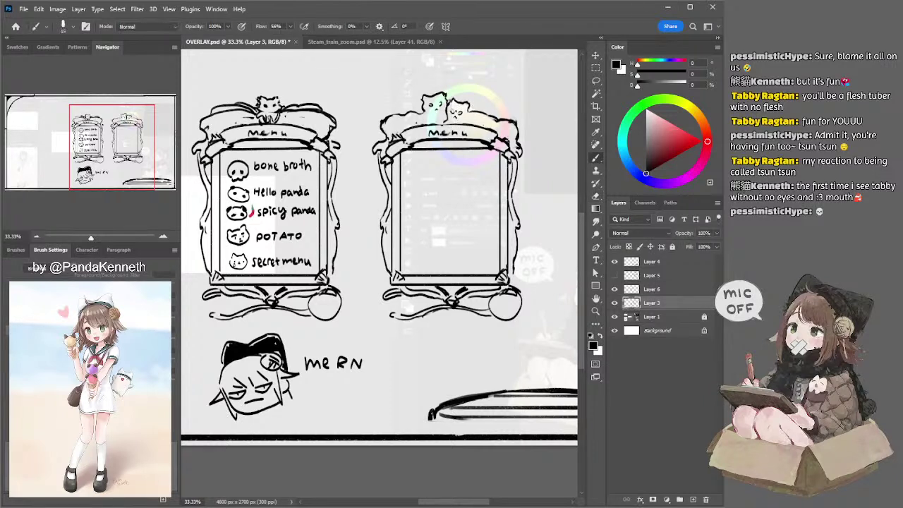
Step: Rework the left cat's body line on the second frame and erase the excess strokes inside it
key(e)
key(b)
key(e)
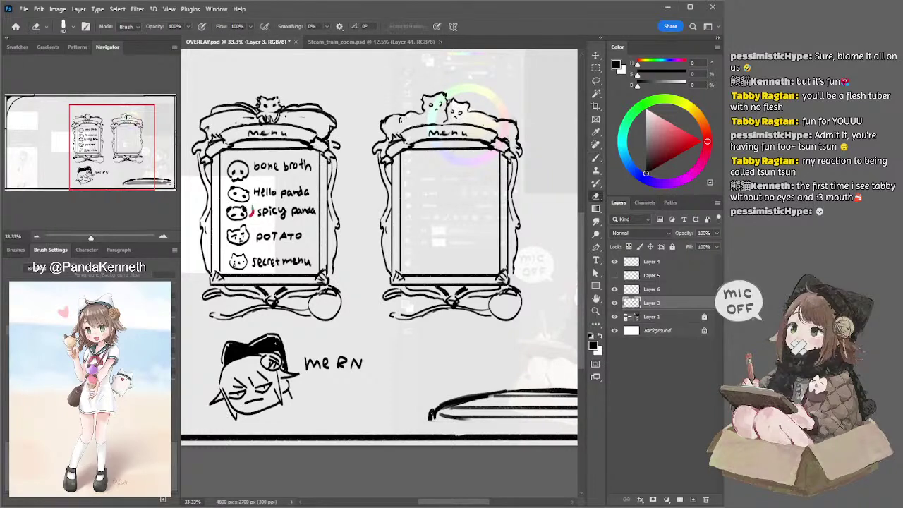
drag(408, 119, 401, 116)
key(b)
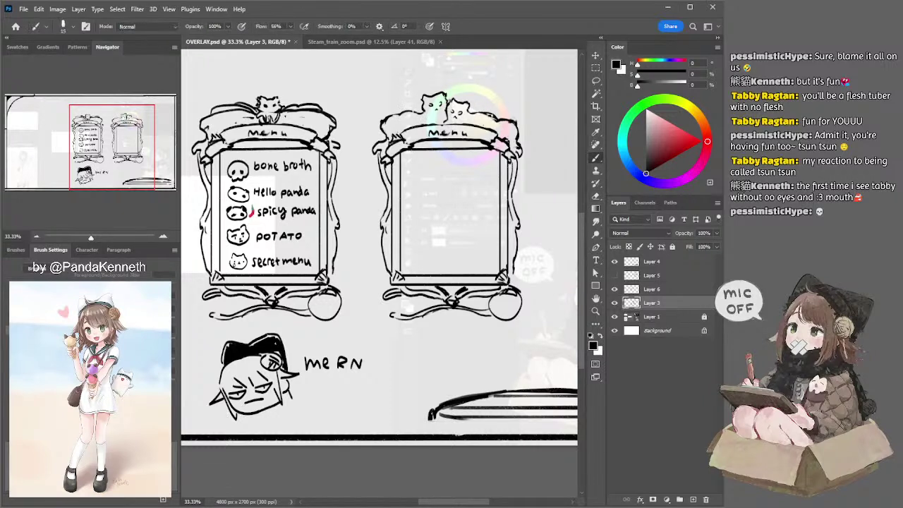
Step: Erase and touch up the rough lines where the cats' bodies meet the second frame's upper corners
key(e)
drag(382, 247, 357, 249)
key(e)
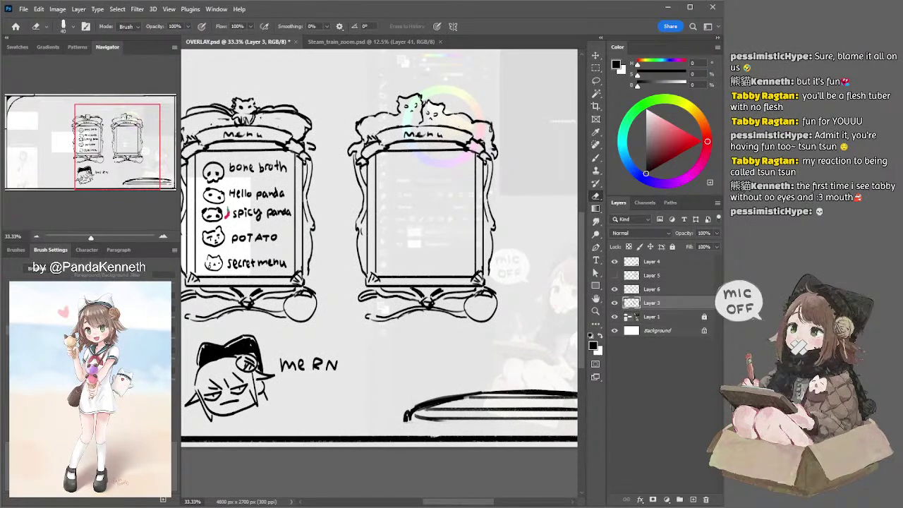
key(b)
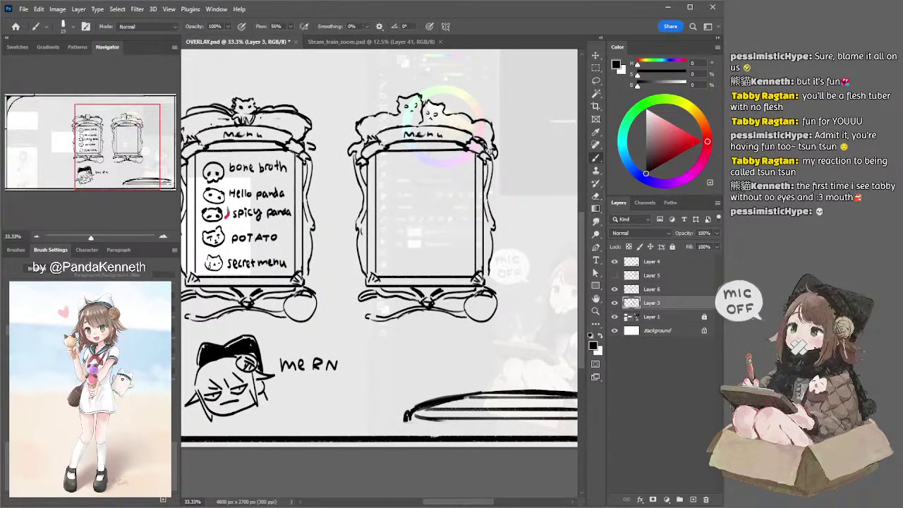
key(e)
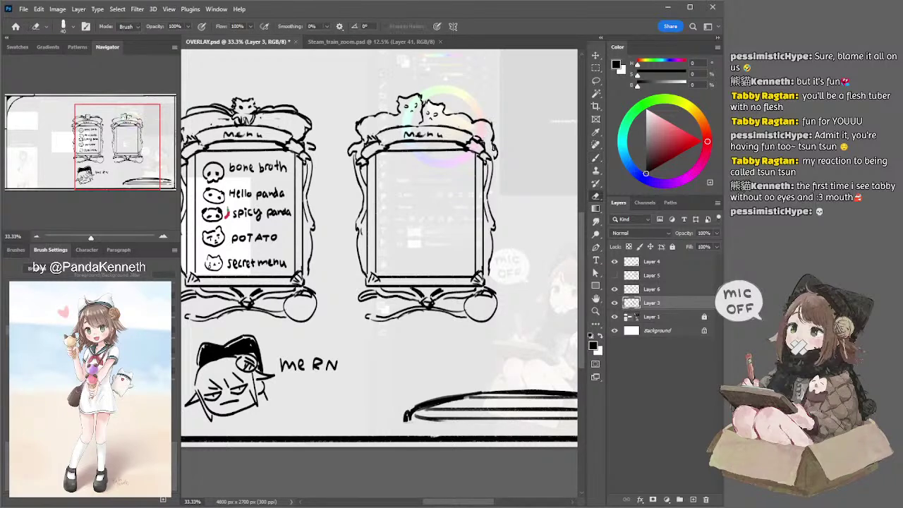
key(b)
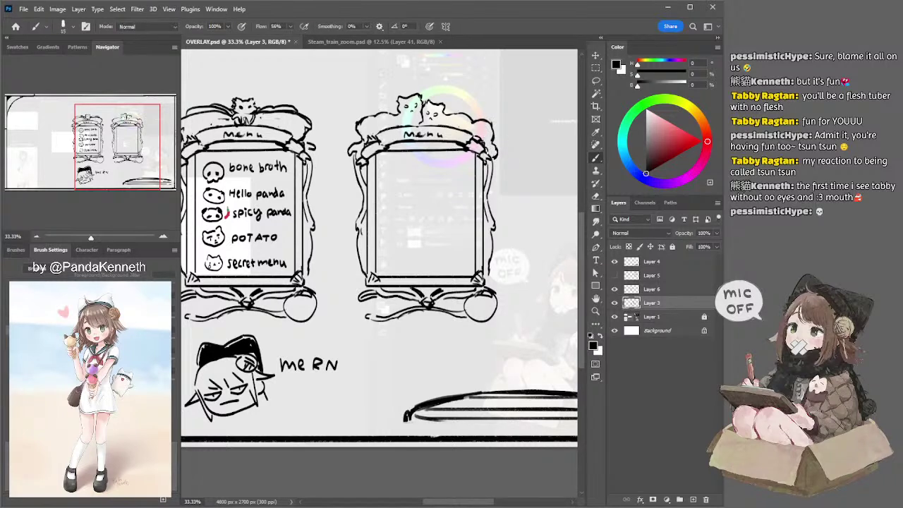
key(e)
drag(366, 134, 364, 144)
drag(479, 113, 483, 118)
mouse_move(472, 98)
mouse_down()
mouse_move(487, 100)
mouse_move(511, 156)
mouse_move(488, 137)
mouse_move(493, 130)
mouse_move(502, 143)
mouse_move(489, 140)
mouse_move(505, 143)
mouse_move(496, 139)
mouse_up()
Step: Sketch the right cat's tail curling down around the second frame's upper right corner and clean up its overlapping lines
key(b)
key(ctrl+z)
key(ctrl+z)
key(ctrl+z)
key(ctrl+z)
key(ctrl+z)
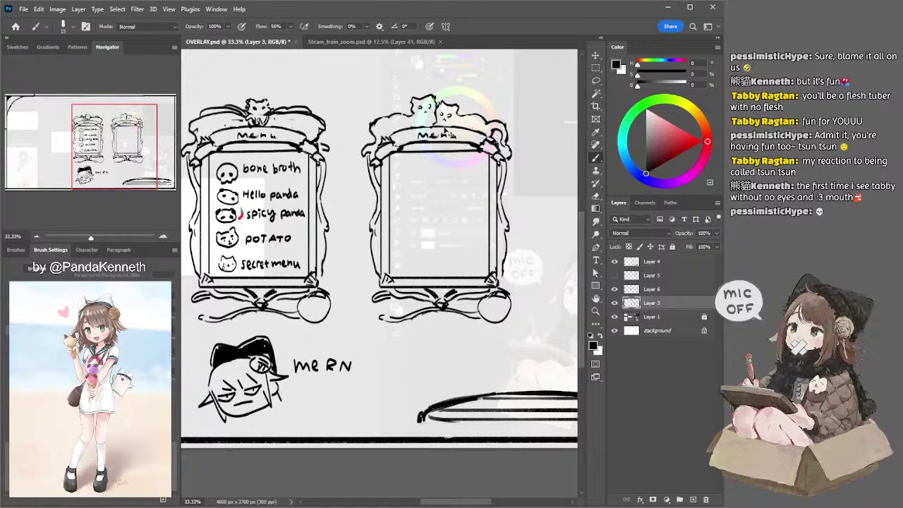
key(e)
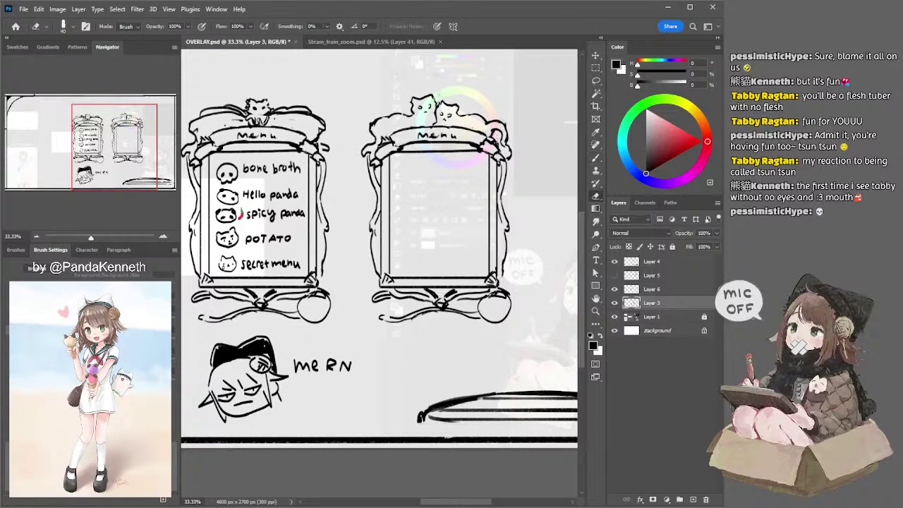
mouse_move(466, 115)
mouse_down()
mouse_move(492, 120)
mouse_move(498, 109)
mouse_up()
key(b)
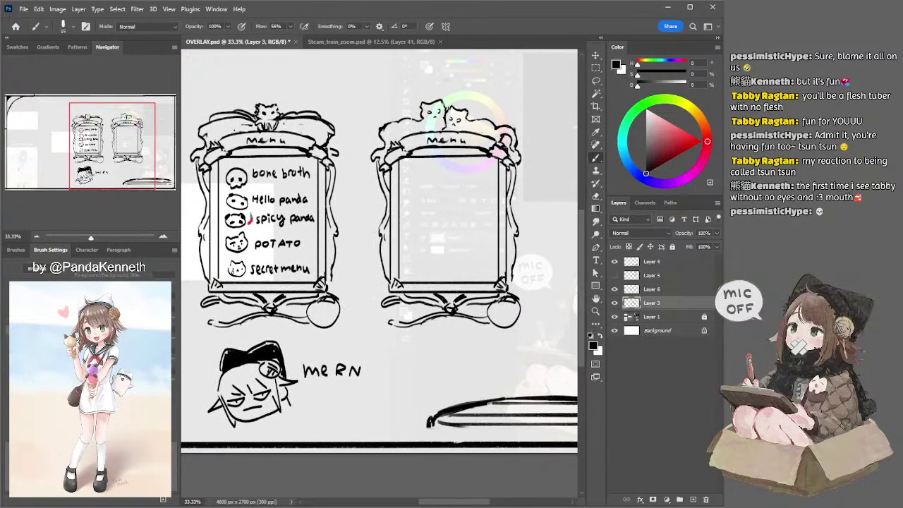
Step: Erase the lines crossing the circle at the second frame's lower right corner and redraw the circle's outline
key(e)
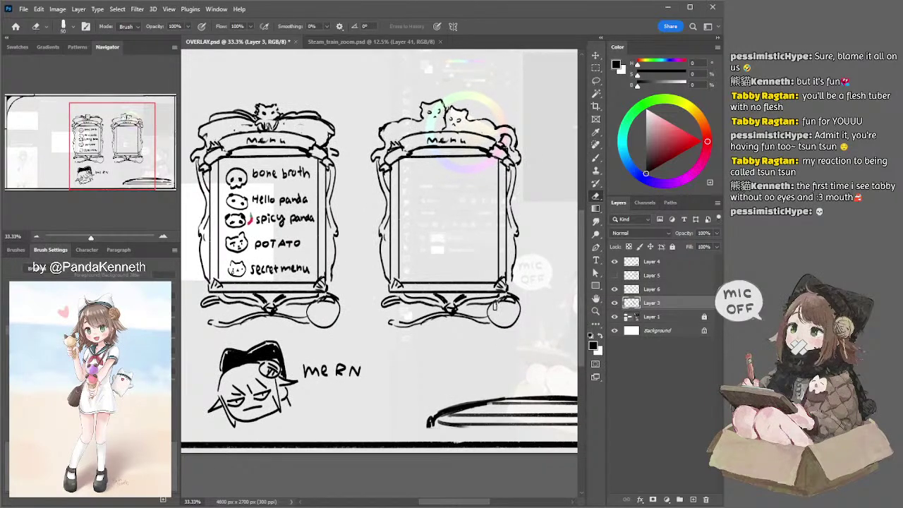
key(b)
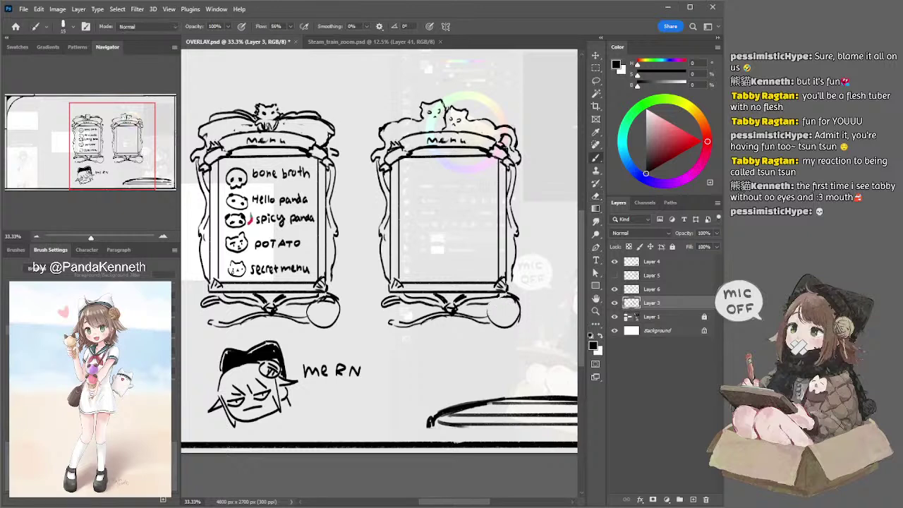
drag(488, 308, 503, 297)
key(ctrl+z)
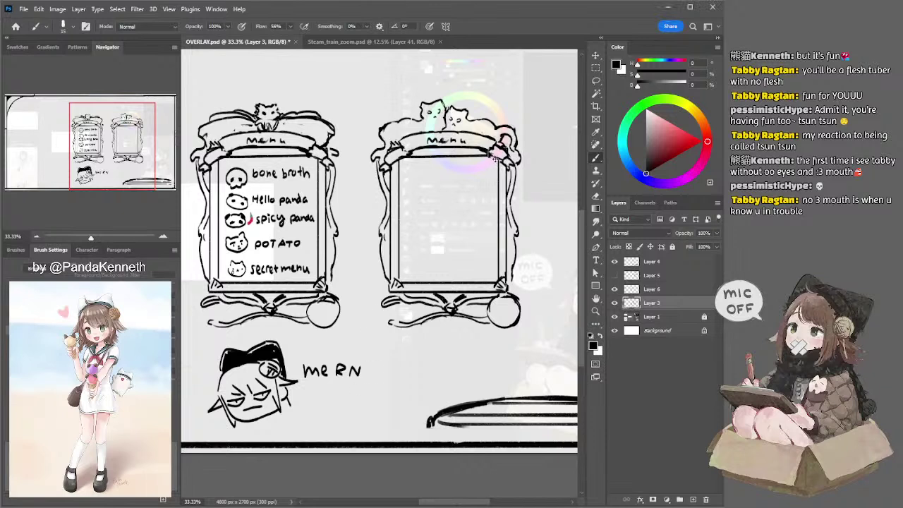
Step: Try to rework the lines around the right cat's tail at the second frame's upper right corner
key(e)
key(bracketleft)
key(bracketleft)
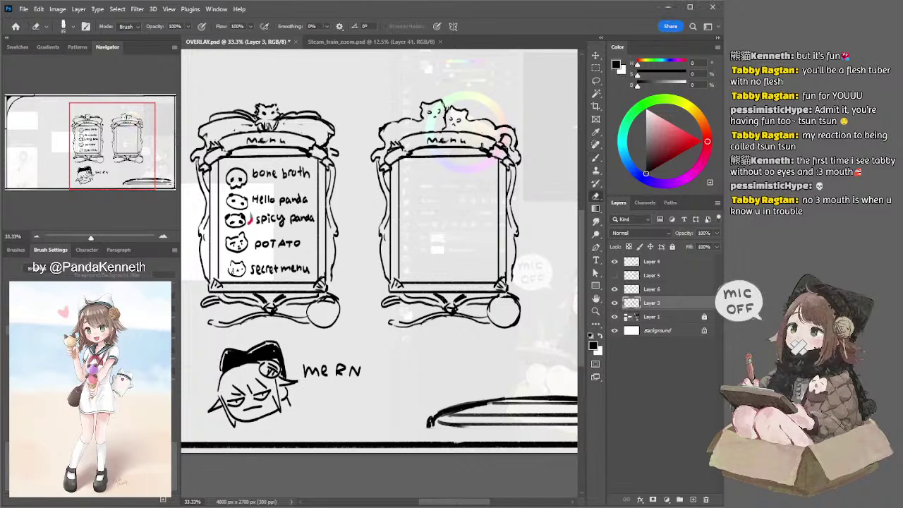
drag(469, 145, 481, 146)
key(ctrl+z)
key(bracketleft)
key(b)
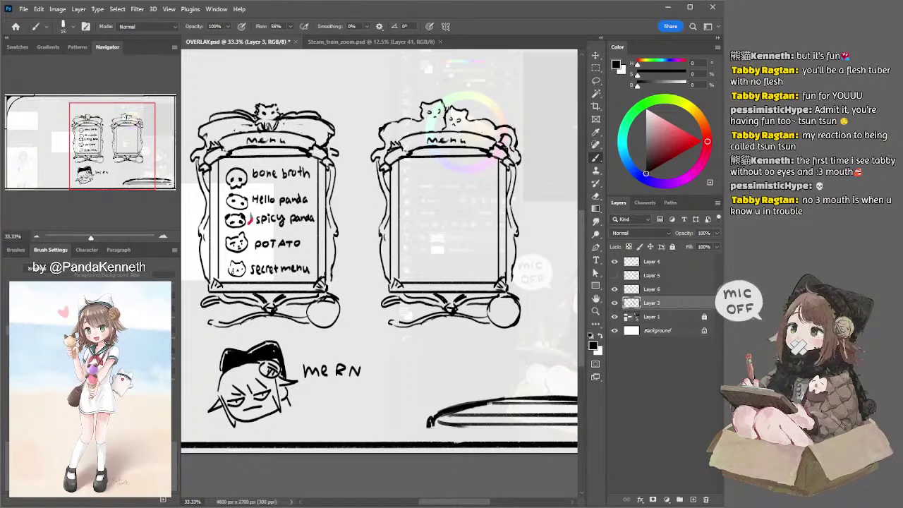
mouse_move(489, 144)
mouse_down()
mouse_move(501, 156)
mouse_move(495, 149)
mouse_up()
key(ctrl+z)
key(ctrl+z)
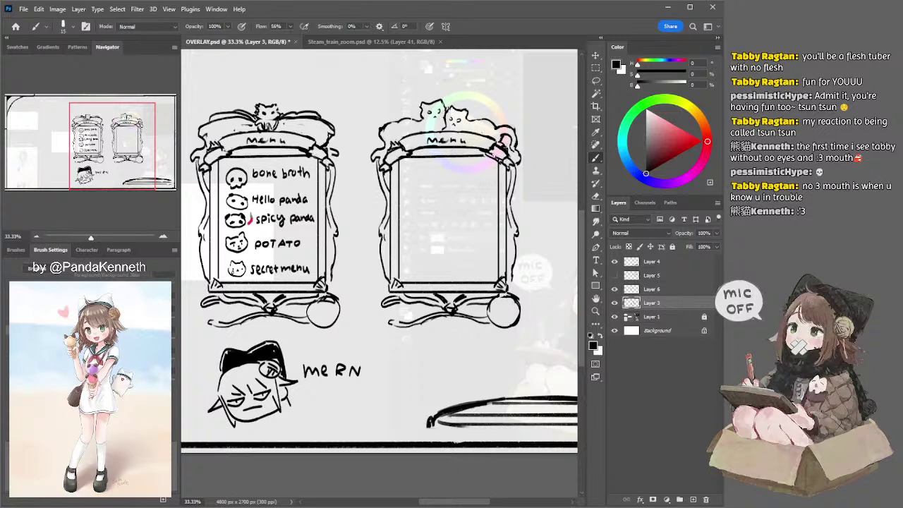
Step: Touch up the tail's end where it meets the second frame's upper right corner
key(e)
key(b)
drag(494, 148, 507, 157)
drag(470, 183, 456, 180)
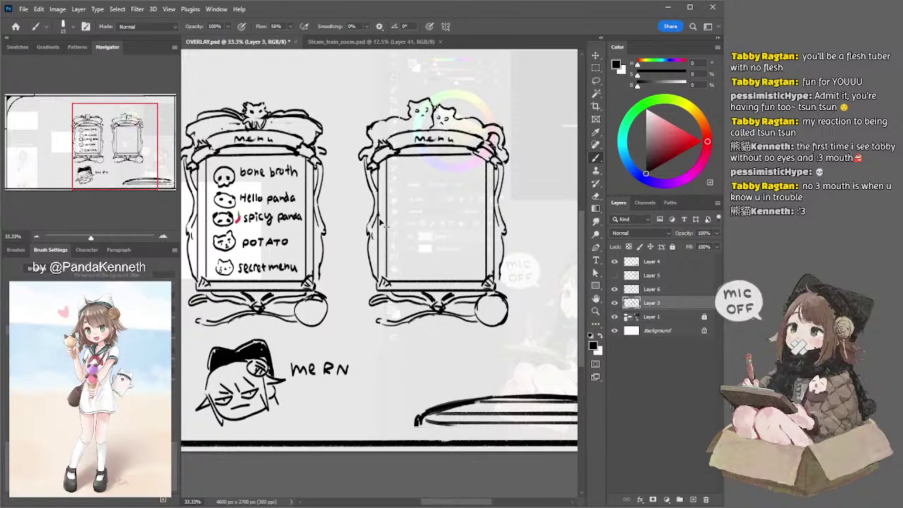
key(e)
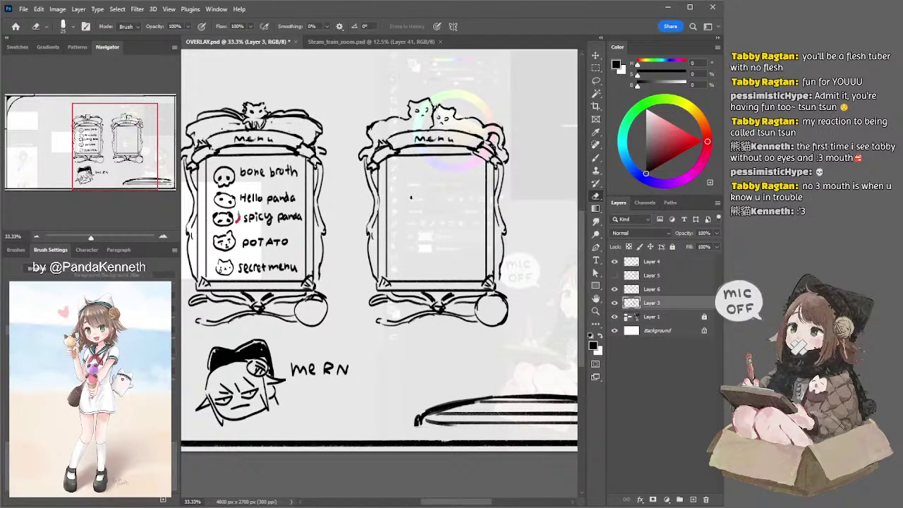
drag(493, 195, 495, 200)
key(b)
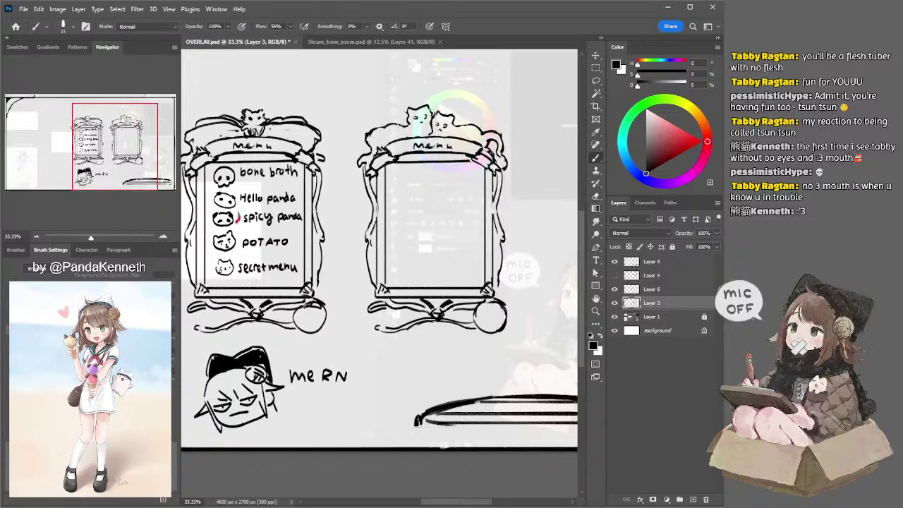
key(ctrl+z)
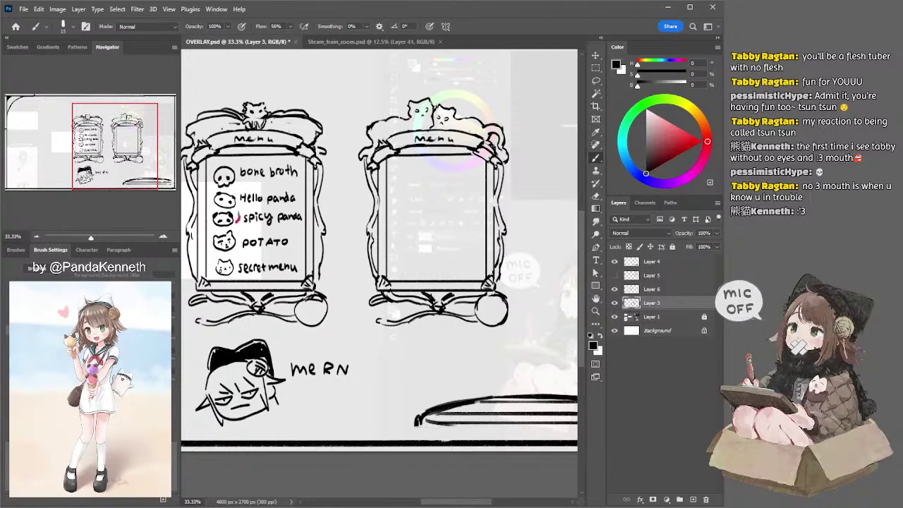
Step: Redraw the small ornament at the centre of the second frame's lower edge
key(e)
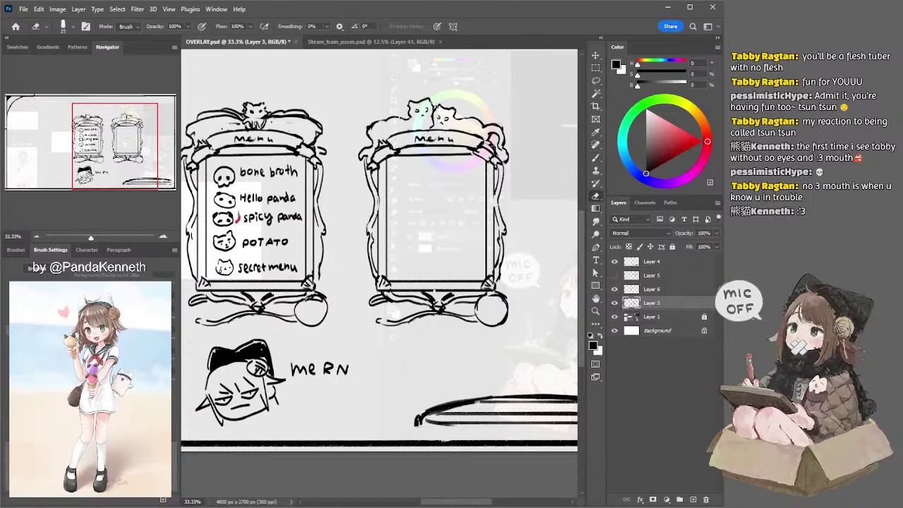
key(b)
mouse_move(428, 291)
mouse_down()
mouse_move(454, 292)
mouse_move(449, 302)
mouse_up()
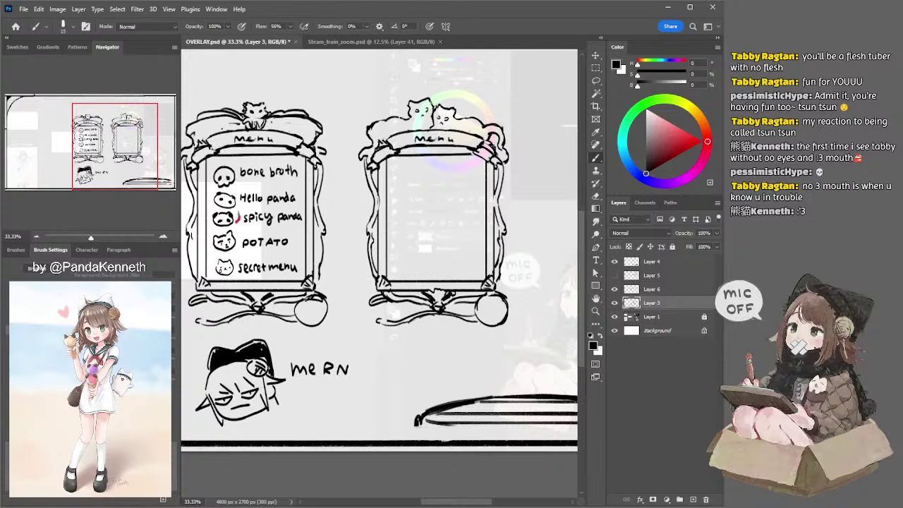
Step: Draw curved strands inside the circle at the second frame's lower right corner to turn it into a yarn ball
key(e)
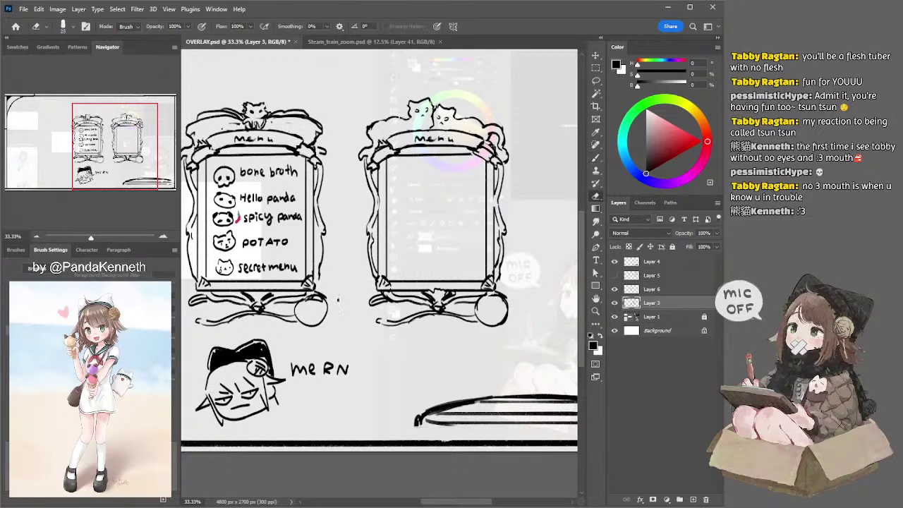
key(b)
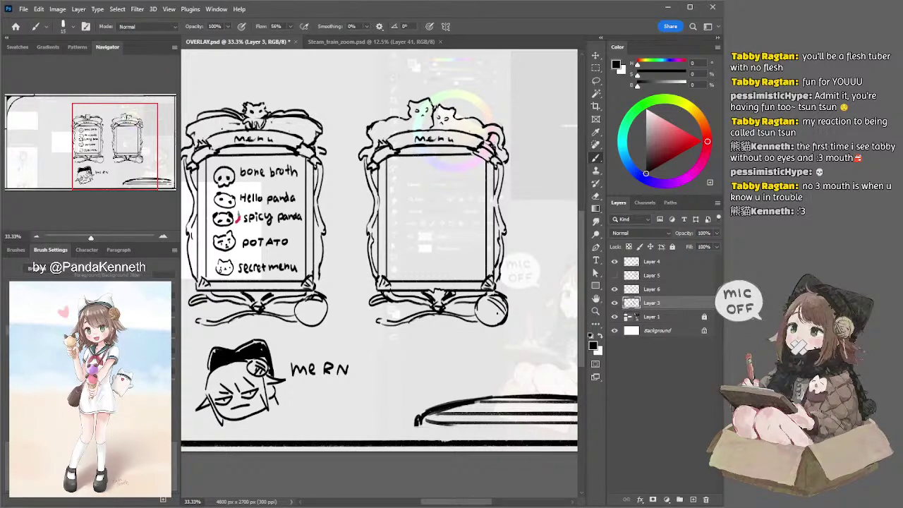
drag(489, 301, 483, 320)
key(e)
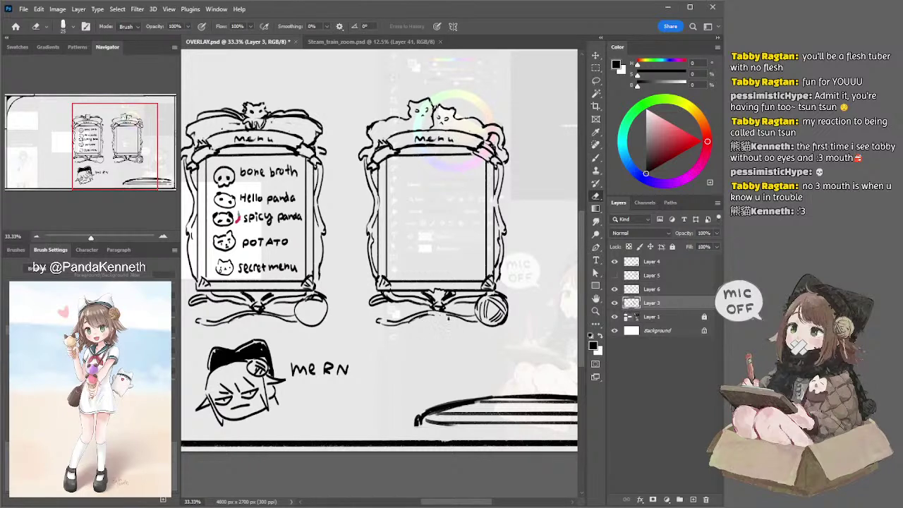
Step: Rework the loose yarn strand trailing from the ball beneath the second frame
key(b)
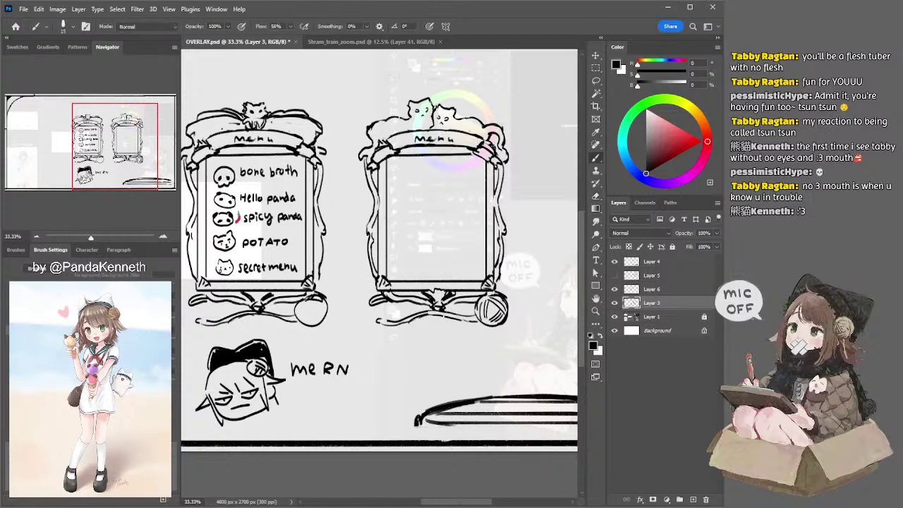
key(e)
key(b)
drag(459, 315, 507, 319)
key(ctrl+z)
key(ctrl+z)
mouse_move(377, 321)
mouse_down()
mouse_move(396, 329)
mouse_move(388, 319)
mouse_move(386, 331)
mouse_move(376, 324)
mouse_move(390, 333)
mouse_up()
key(ctrl+z)
key(ctrl+z)
key(ctrl+z)
Step: Lasso the two-cat frame on Layer 3, move it into the overlay's upper right corner and deselect it
mouse_move(488, 223)
mouse_down()
mouse_move(521, 228)
mouse_move(507, 221)
mouse_up()
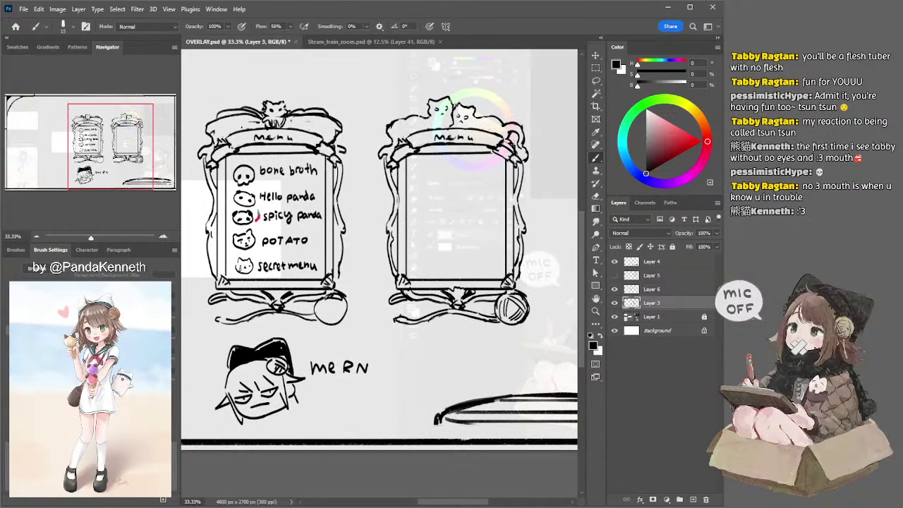
drag(418, 283, 284, 350)
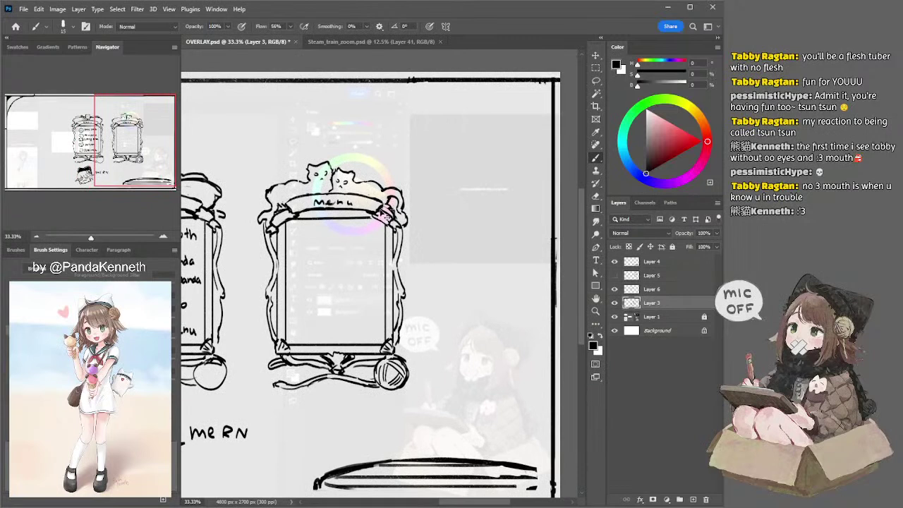
key(l)
mouse_move(262, 203)
mouse_down()
mouse_move(258, 334)
mouse_move(429, 395)
mouse_move(326, 141)
mouse_up()
mouse_move(285, 183)
mouse_down()
mouse_move(251, 204)
mouse_move(262, 230)
mouse_move(438, 163)
mouse_up()
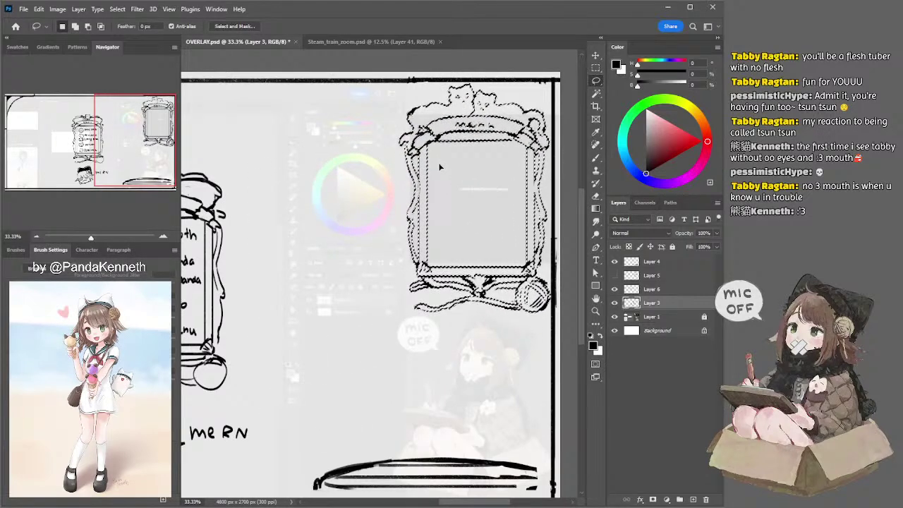
key(ctrl+d)
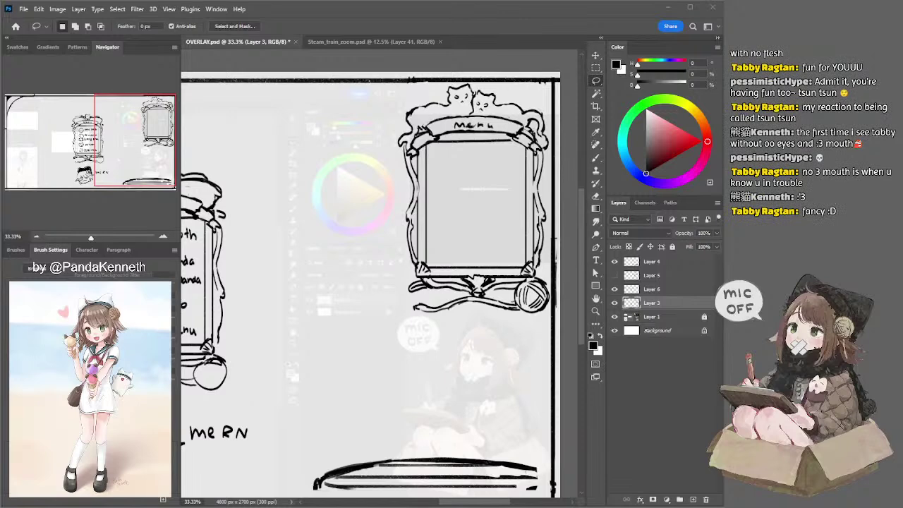
key(ctrl+z)
click(650, 302)
key(ctrl+d)
Step: Move the menu item list on Layer 6 from the first board into the two-cat frame
mouse_move(290, 257)
mouse_down()
mouse_move(429, 263)
mouse_move(412, 265)
mouse_up()
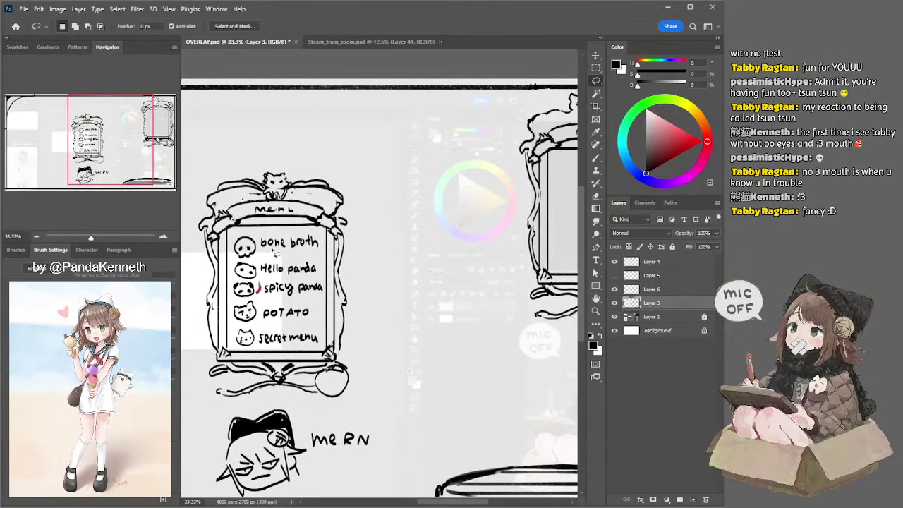
drag(323, 267, 571, 196)
drag(473, 223, 384, 232)
drag(478, 200, 485, 198)
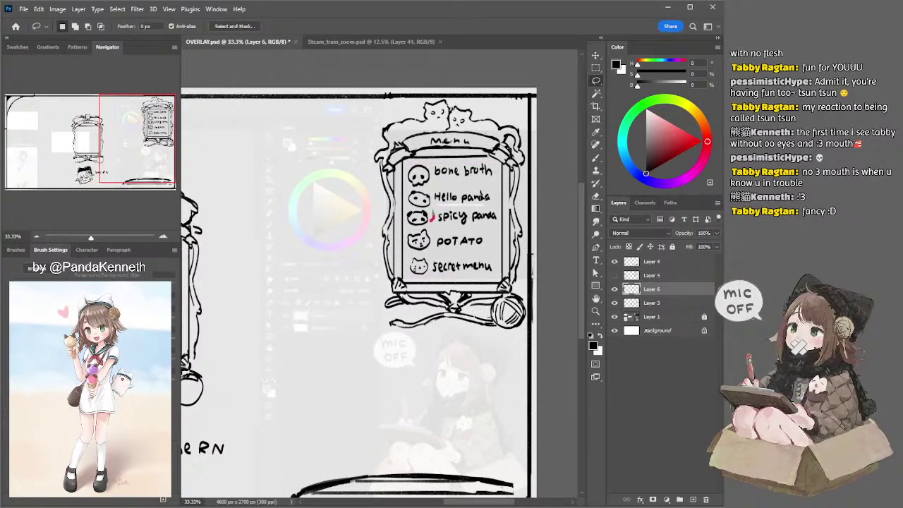
Step: Erase part of the doubled line along the tabletop's upper edge on Layer 4
drag(371, 270, 355, 205)
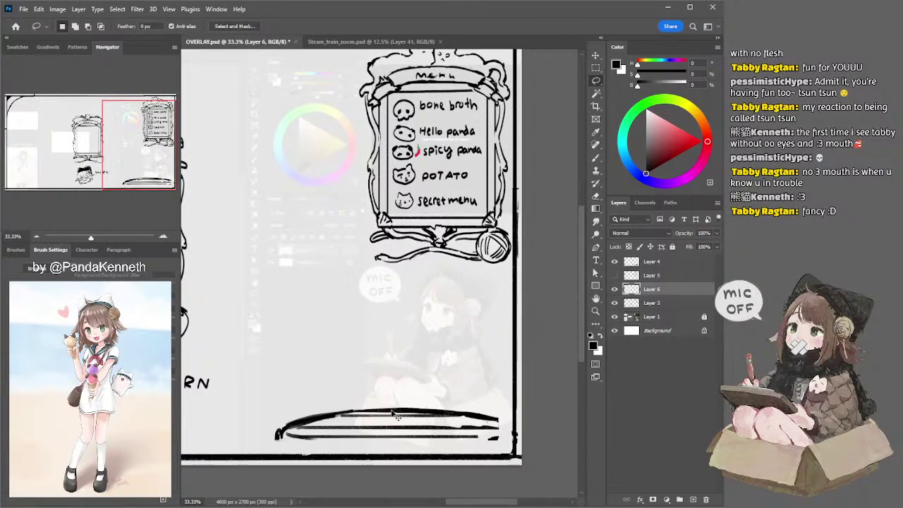
ctrl+click(391, 411)
drag(383, 334, 420, 273)
key(e)
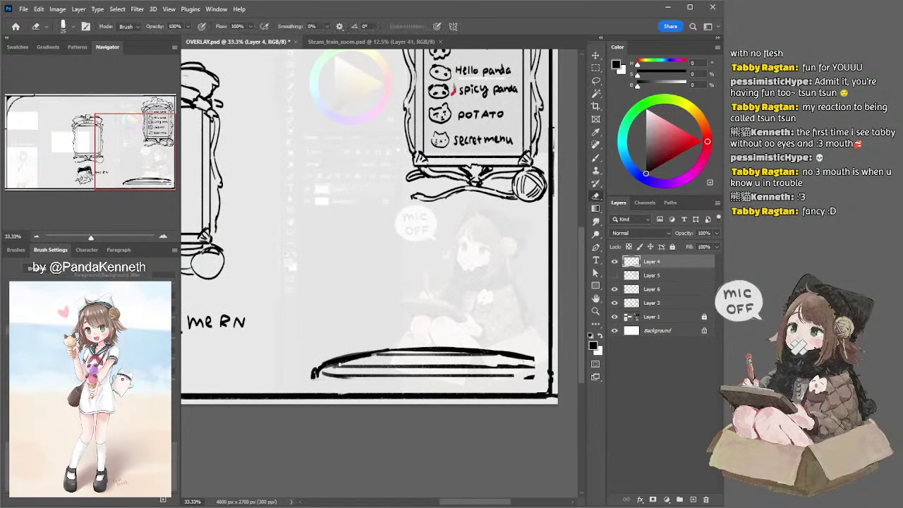
mouse_move(330, 362)
mouse_down()
mouse_move(398, 351)
mouse_move(337, 371)
mouse_move(386, 353)
mouse_move(472, 356)
mouse_up()
key(ctrl+z)
drag(406, 351, 471, 353)
key(ctrl+z)
key(ctrl+z)
mouse_move(393, 351)
mouse_down()
mouse_move(469, 353)
mouse_move(395, 352)
mouse_move(463, 353)
mouse_up()
key(ctrl+z)
key(ctrl+z)
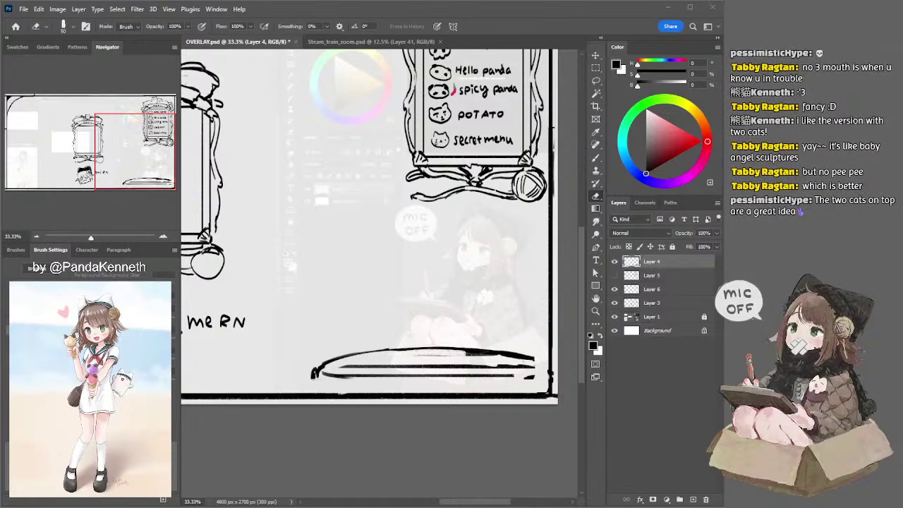
Step: Redraw the two-cat frame's lower corner ornaments on Layer 3 as rounded knobs
drag(381, 233, 381, 312)
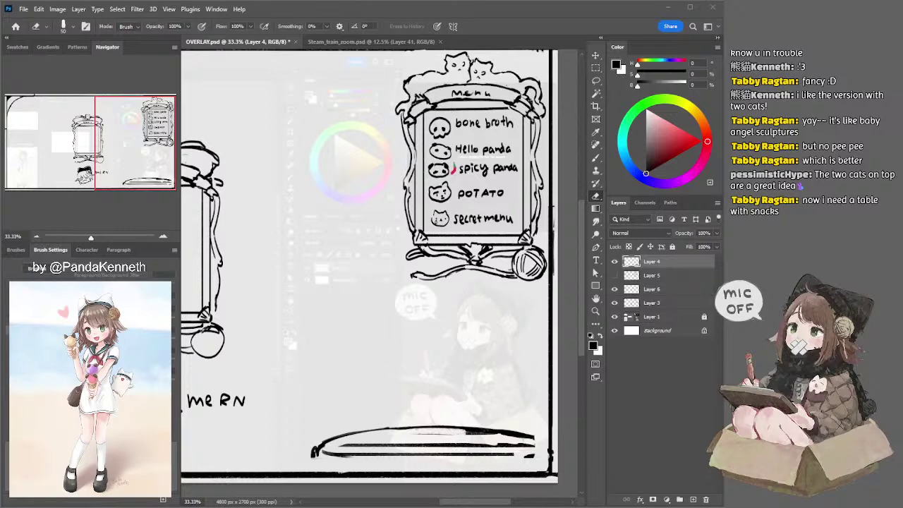
drag(418, 231, 381, 185)
drag(444, 247, 436, 265)
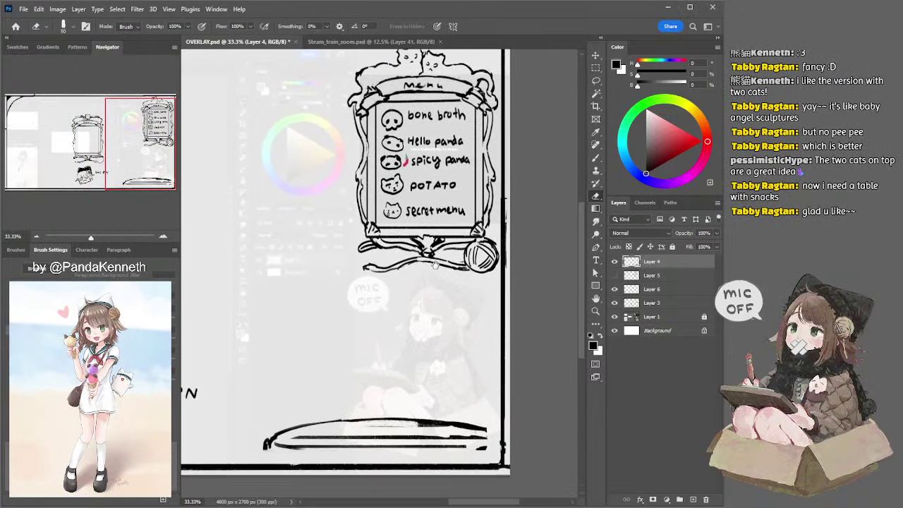
ctrl+click(379, 228)
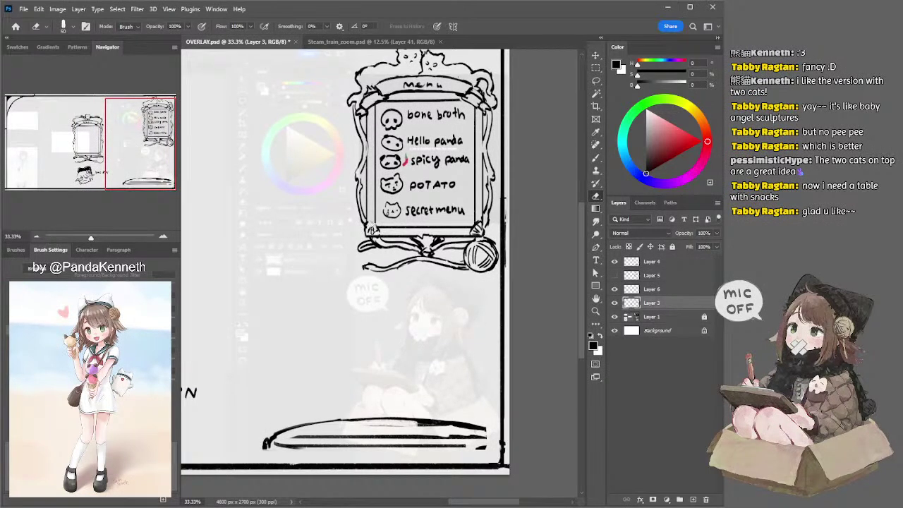
key(b)
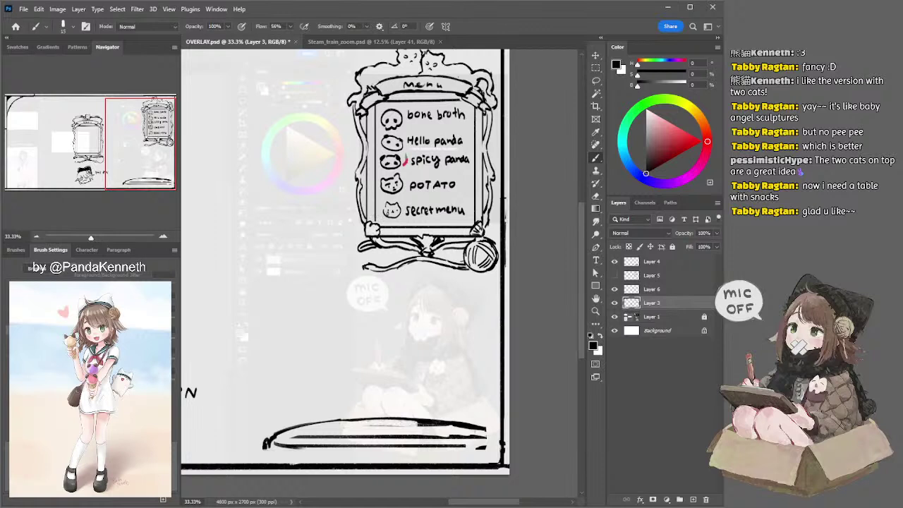
key(e)
key(b)
drag(475, 224, 482, 222)
Step: Add thin inner border lines along the sides and lower edge of the two-cat frame
drag(373, 106, 373, 181)
key(ctrl+z)
drag(371, 105, 371, 185)
drag(371, 108, 371, 223)
mouse_move(390, 96)
mouse_down()
mouse_move(434, 95)
mouse_move(480, 177)
mouse_up()
drag(478, 108, 477, 211)
drag(418, 230, 471, 230)
drag(379, 234, 477, 233)
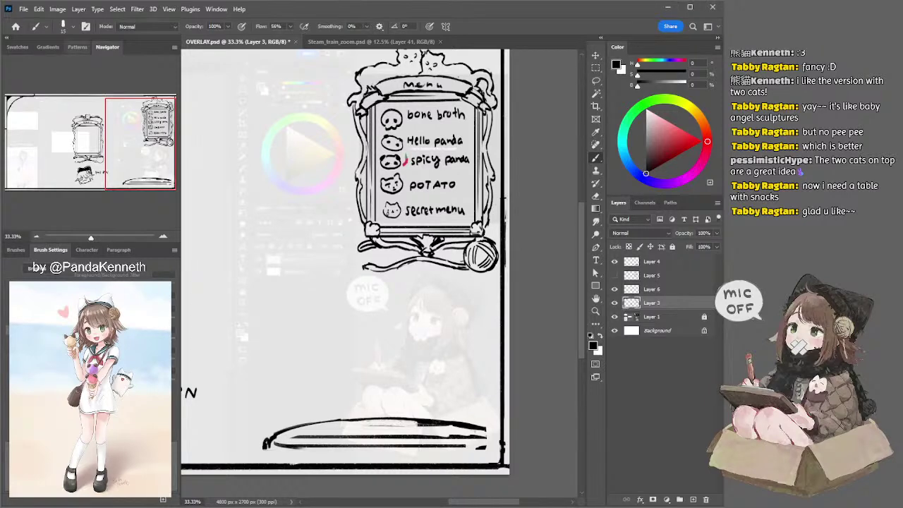
mouse_move(540, 117)
mouse_down()
mouse_move(537, 181)
mouse_move(537, 143)
mouse_up()
drag(356, 174, 351, 193)
key(ctrl+z)
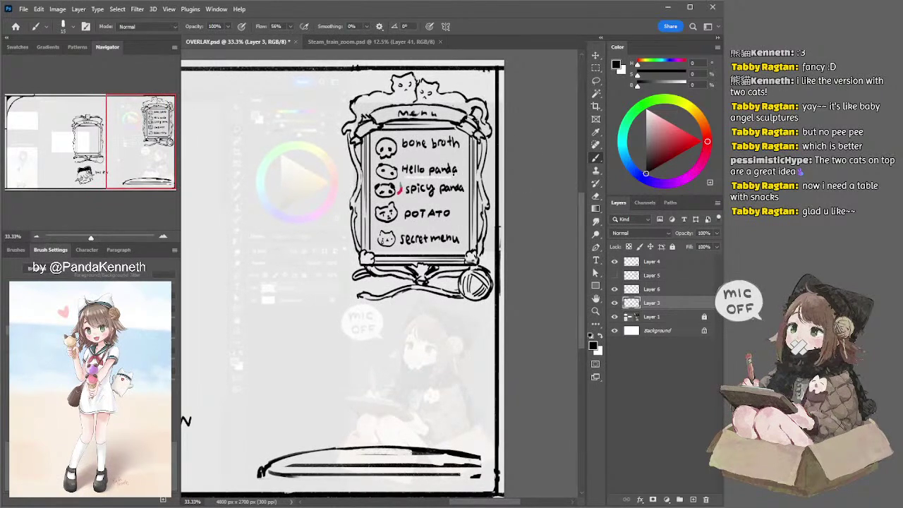
drag(423, 267, 422, 231)
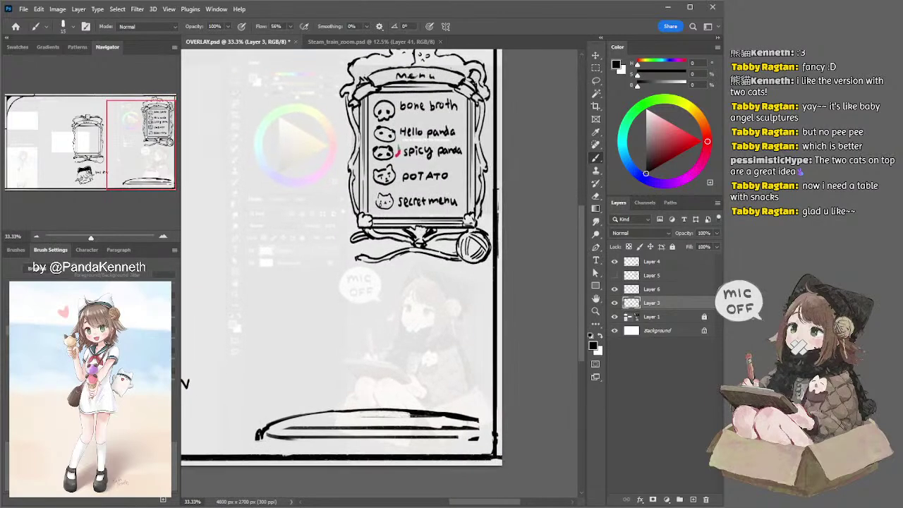
drag(488, 235, 490, 250)
key(ctrl+z)
Step: Erase the horizontal stripes inside the tabletop on Layer 4
drag(415, 248, 439, 218)
key(e)
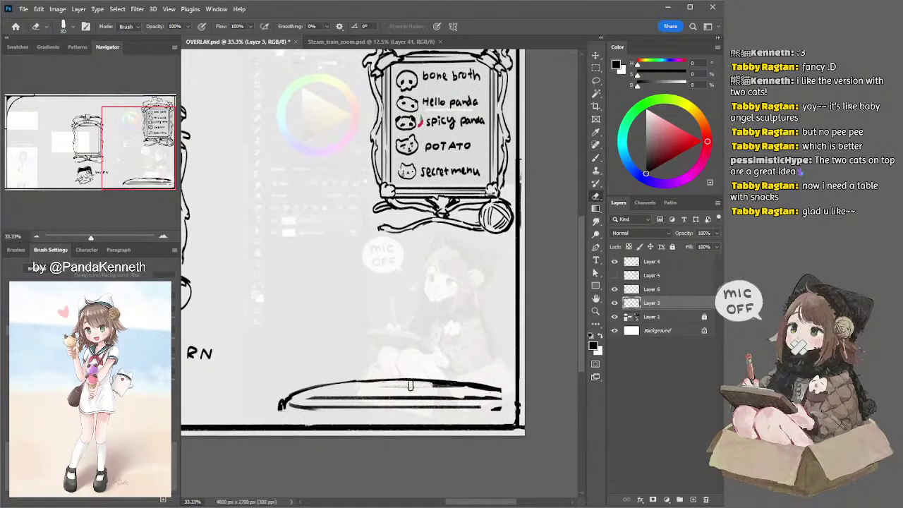
ctrl+click(436, 385)
drag(422, 386, 457, 391)
mouse_move(391, 388)
mouse_down()
mouse_move(491, 395)
mouse_move(353, 393)
mouse_move(312, 403)
mouse_move(498, 401)
mouse_move(487, 407)
mouse_move(511, 393)
mouse_up()
Step: Redraw the tabletop's left end with a downward side line and extend its outline at the right end
key(b)
key(ctrl+z)
key(ctrl+z)
mouse_move(282, 408)
mouse_down()
mouse_move(280, 424)
mouse_move(316, 418)
mouse_up()
key(ctrl+z)
key(ctrl+z)
drag(308, 348, 355, 339)
key(ctrl+z)
mouse_move(335, 393)
mouse_down()
mouse_move(382, 405)
mouse_move(358, 407)
mouse_up()
key(ctrl+z)
drag(559, 388, 548, 402)
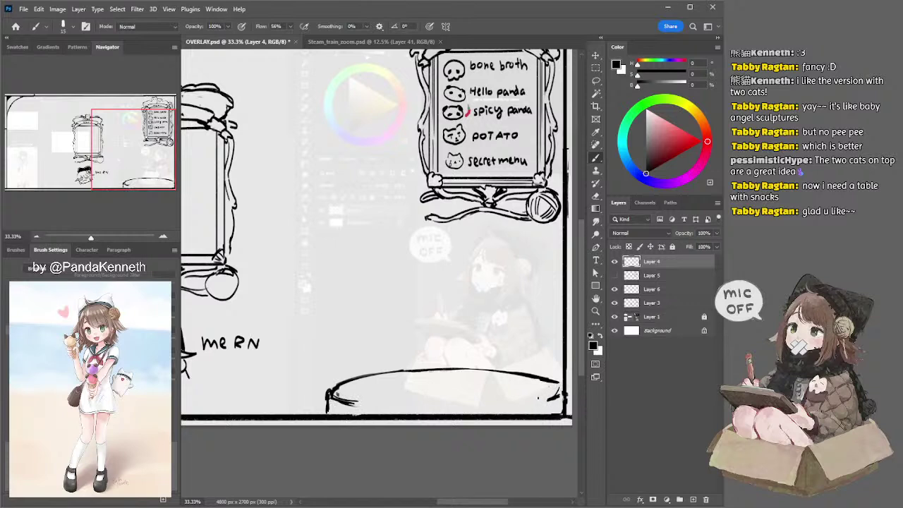
Step: Erase the table's side line and close the tabletop into a flat ellipse with a curved lower edge
key(e)
mouse_move(326, 407)
mouse_down()
mouse_move(544, 403)
mouse_move(492, 409)
mouse_up()
key(b)
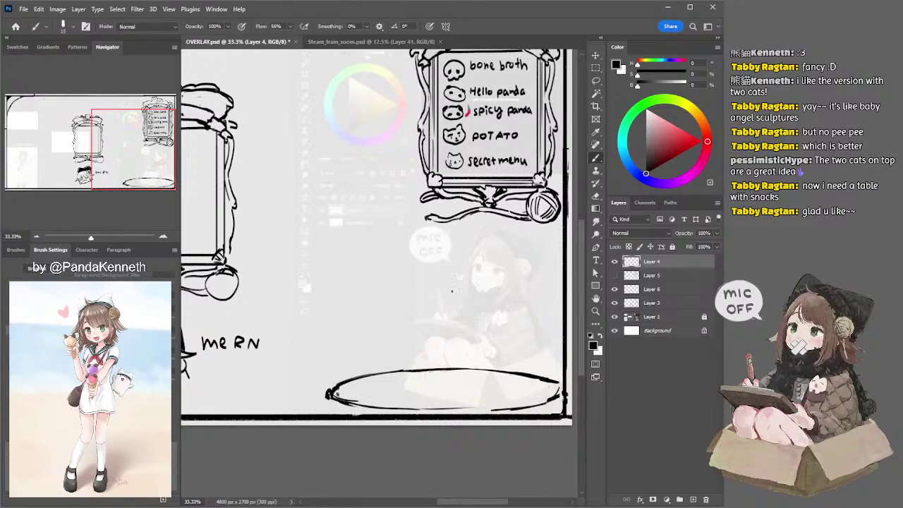
key(ctrl+z)
mouse_move(357, 404)
mouse_down()
mouse_move(490, 410)
mouse_move(541, 404)
mouse_move(571, 385)
mouse_move(554, 398)
mouse_move(555, 411)
mouse_up()
key(ctrl+z)
key(ctrl+z)
key(ctrl+z)
key(ctrl+z)
key(ctrl+z)
drag(567, 394, 549, 402)
key(ctrl+z)
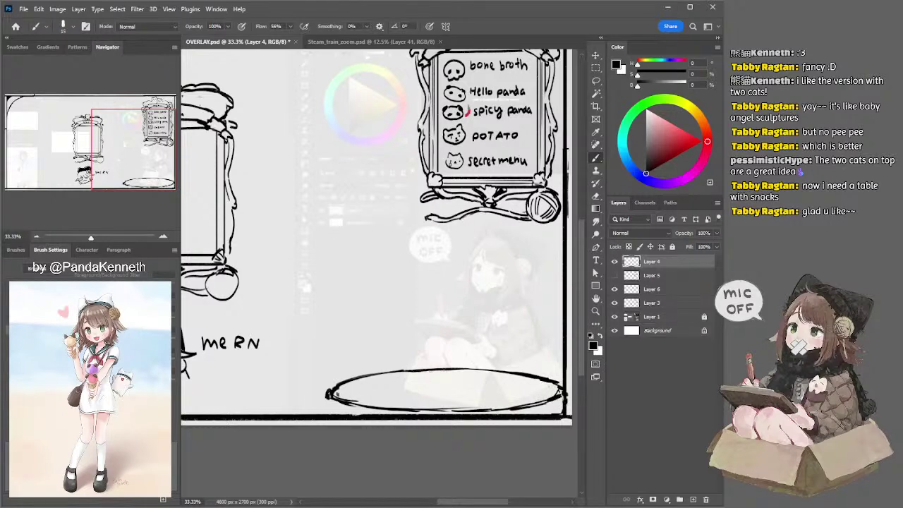
Step: Thicken the lower edge of the tabletop ellipse and thin its upper right outline with the eraser
mouse_move(417, 413)
mouse_down()
mouse_move(464, 412)
mouse_move(445, 413)
mouse_up()
key(ctrl+z)
key(ctrl+z)
key(ctrl+z)
drag(420, 411, 505, 411)
key(ctrl+z)
drag(443, 411, 460, 413)
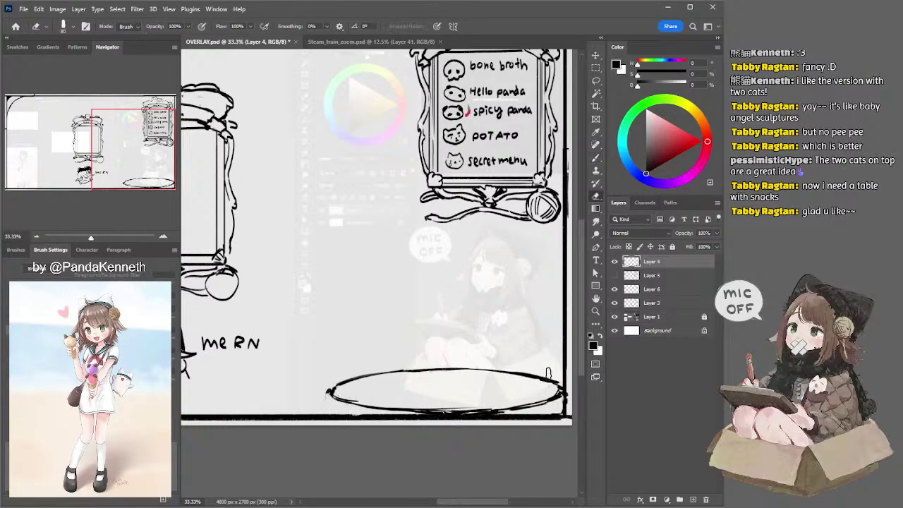
mouse_move(523, 370)
mouse_down()
mouse_move(476, 360)
mouse_move(518, 371)
mouse_up()
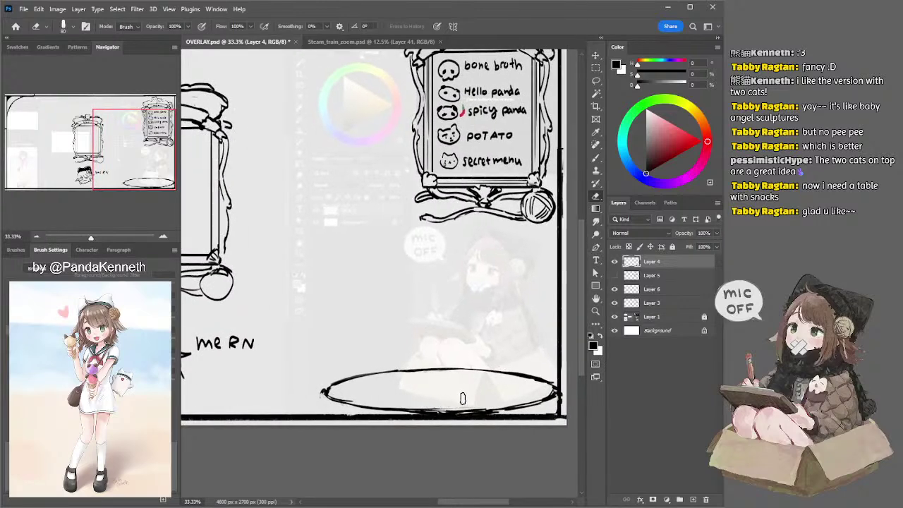
Step: Clean stray marks around the tabletop ellipse and touch up its lower right edge on Layer 4
drag(381, 333, 518, 353)
drag(425, 341, 474, 342)
drag(540, 378, 392, 346)
drag(540, 353, 467, 354)
key(b)
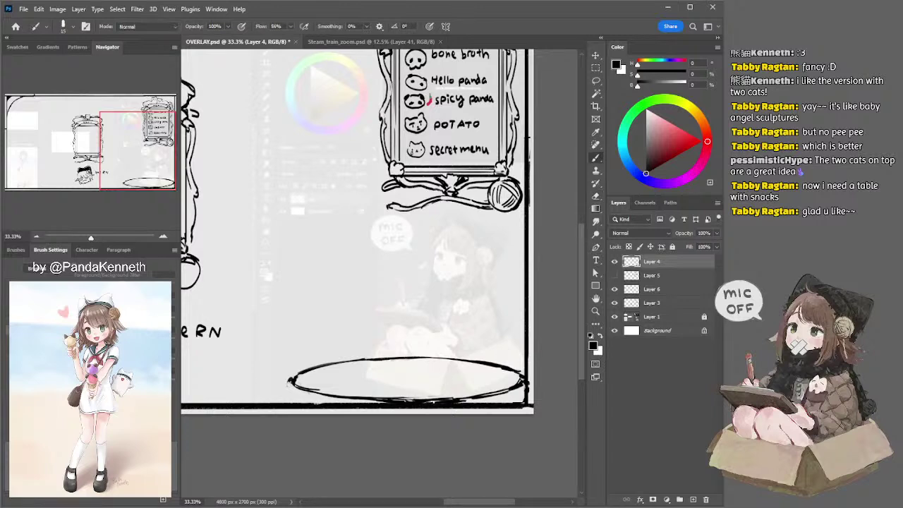
key(e)
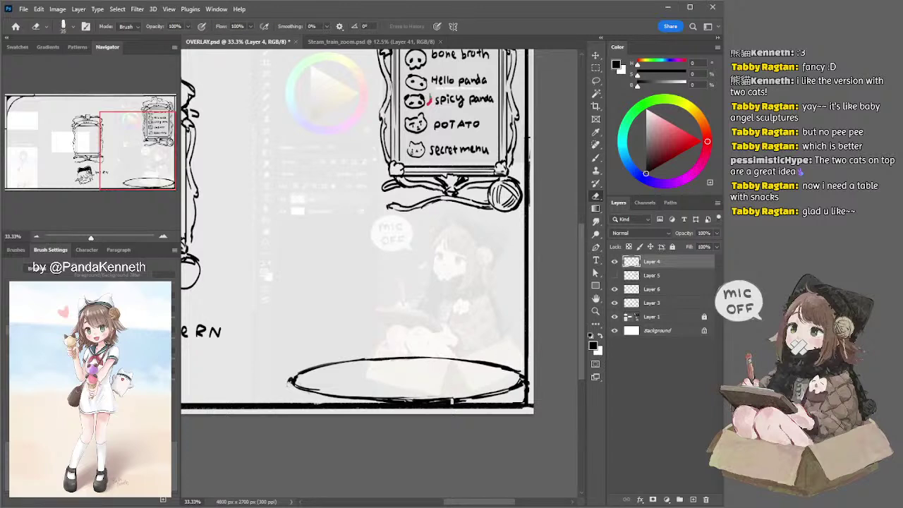
drag(450, 402, 463, 401)
key(b)
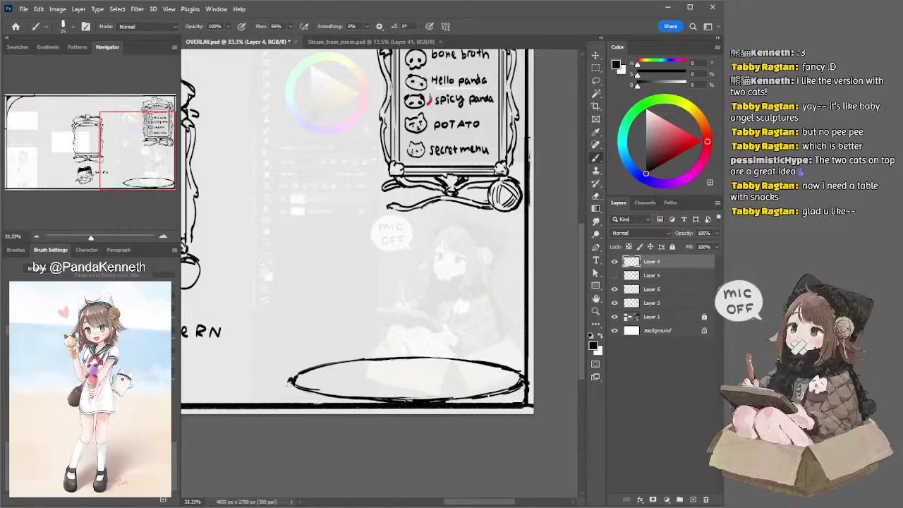
drag(454, 403, 472, 398)
Step: Erase the overshooting line ends at the left and upper right of the tabletop ellipse
key(e)
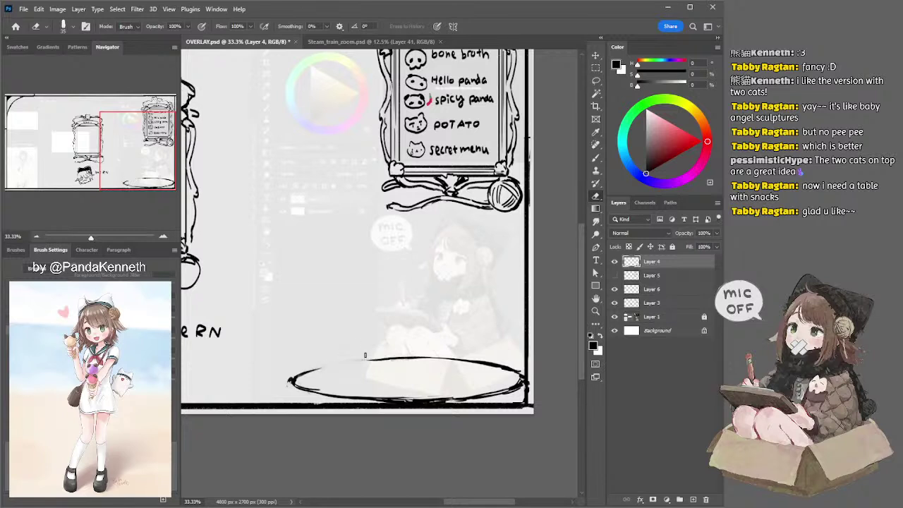
key(b)
key(e)
drag(290, 374, 287, 387)
drag(513, 367, 521, 369)
Step: Add a new layer above Layer 4 and rough in a chibi character's hooded head above the tabletop's right half
click(694, 500)
key(b)
key(b)
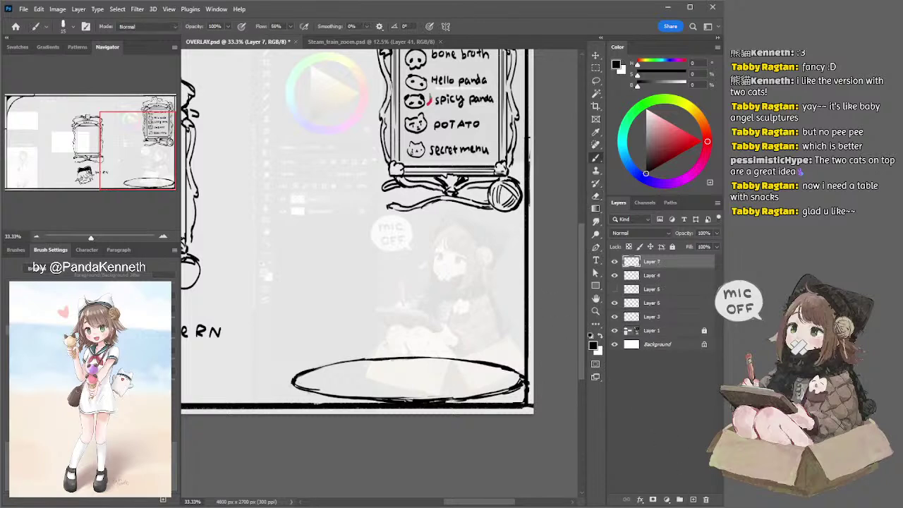
mouse_move(447, 299)
mouse_down()
mouse_move(453, 320)
mouse_move(431, 314)
mouse_move(442, 323)
mouse_move(461, 309)
mouse_move(442, 307)
mouse_move(467, 309)
mouse_move(465, 302)
mouse_move(472, 323)
mouse_move(431, 323)
mouse_move(445, 314)
mouse_move(433, 326)
mouse_move(457, 276)
mouse_move(488, 303)
mouse_up()
key(ctrl+z)
key(ctrl+z)
key(ctrl+z)
key(ctrl+z)
key(ctrl+z)
key(ctrl+z)
key(ctrl+z)
key(ctrl+z)
key(ctrl+z)
key(ctrl+z)
key(ctrl+z)
key(ctrl+z)
key(ctrl+z)
key(ctrl+z)
Step: Refine the chibi head with fringe strands, side hair and a round flower on the hood
mouse_move(458, 276)
mouse_down()
mouse_move(486, 292)
mouse_move(477, 329)
mouse_up()
key(ctrl+z)
drag(478, 329, 476, 321)
drag(485, 290, 481, 318)
key(ctrl+z)
key(ctrl+z)
key(e)
mouse_move(484, 285)
mouse_down()
mouse_move(488, 300)
mouse_move(451, 304)
mouse_move(463, 298)
mouse_up()
key(b)
key(ctrl+z)
key(ctrl+z)
mouse_move(465, 289)
mouse_down()
mouse_move(467, 298)
mouse_move(476, 274)
mouse_move(502, 274)
mouse_move(505, 298)
mouse_move(495, 305)
mouse_move(507, 311)
mouse_move(492, 312)
mouse_up()
key(ctrl+z)
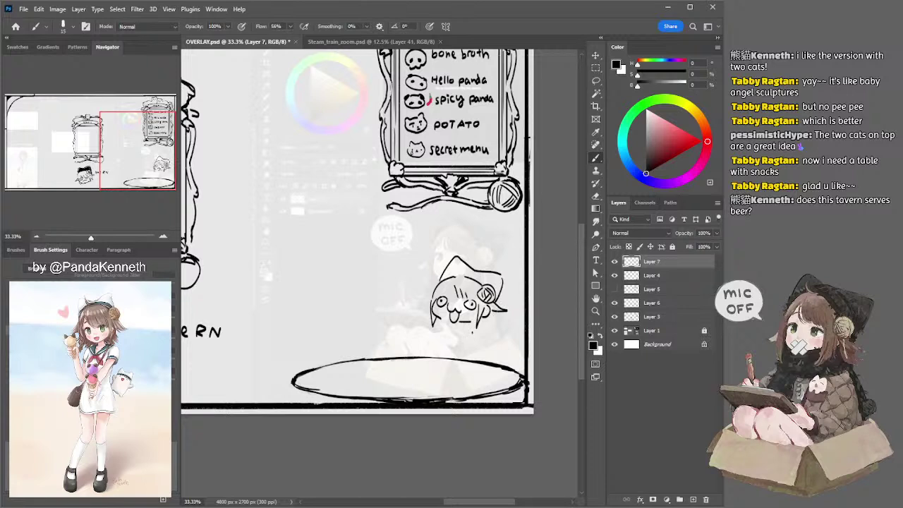
Step: Draw the chibi's collar line, the two body sides down toward the table and a pointed hair tuft beside the face
drag(482, 323, 494, 358)
key(ctrl+z)
mouse_move(441, 326)
mouse_down()
mouse_move(488, 335)
mouse_move(467, 335)
mouse_move(492, 325)
mouse_move(441, 333)
mouse_move(491, 332)
mouse_move(491, 319)
mouse_up()
key(ctrl+z)
key(ctrl+z)
key(ctrl+z)
mouse_move(454, 328)
mouse_down()
mouse_move(487, 334)
mouse_move(453, 334)
mouse_move(492, 331)
mouse_move(487, 321)
mouse_up()
key(ctrl+z)
key(ctrl+z)
key(ctrl+z)
key(ctrl+z)
mouse_move(437, 332)
mouse_down()
mouse_move(439, 354)
mouse_move(450, 347)
mouse_up()
key(ctrl+z)
key(ctrl+z)
mouse_move(442, 332)
mouse_down()
mouse_move(444, 353)
mouse_move(497, 359)
mouse_up()
key(ctrl+z)
drag(419, 306, 431, 302)
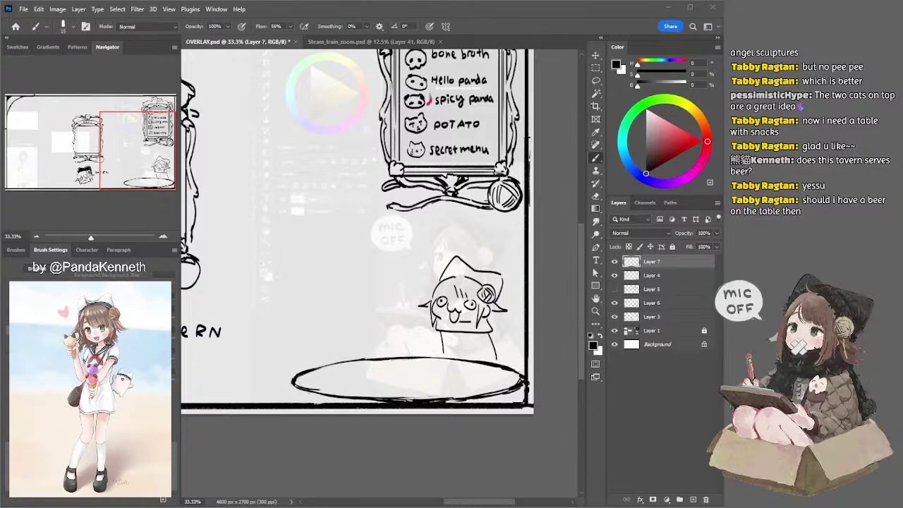
drag(476, 286, 478, 275)
click(614, 261)
click(615, 262)
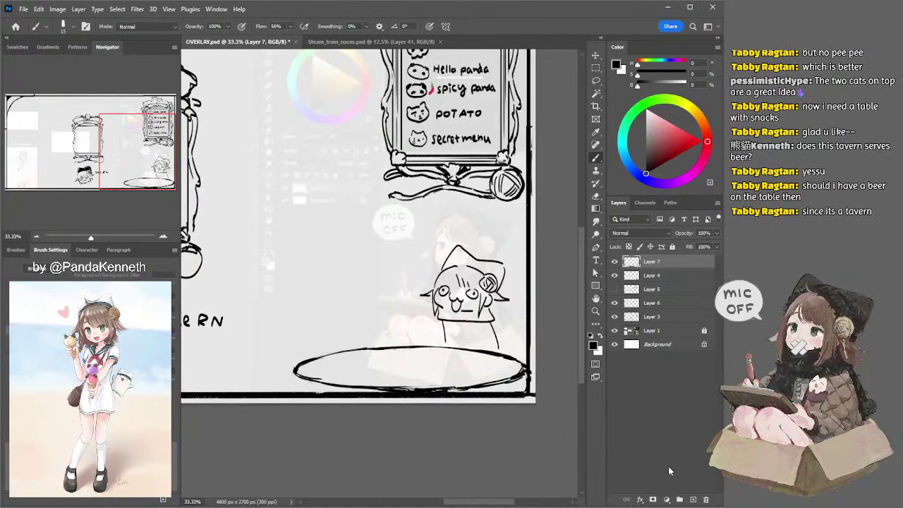
Step: Add a new layer on top and rough in a beer mug on the tabletop's left end
click(693, 499)
mouse_move(329, 325)
mouse_down()
mouse_move(354, 324)
mouse_move(338, 316)
mouse_move(360, 319)
mouse_move(358, 328)
mouse_move(328, 330)
mouse_move(358, 330)
mouse_move(333, 338)
mouse_move(354, 331)
mouse_move(360, 338)
mouse_move(334, 359)
mouse_move(324, 355)
mouse_up()
key(ctrl+z)
key(ctrl+z)
key(ctrl+z)
key(ctrl+z)
key(ctrl+z)
key(ctrl+z)
key(ctrl+z)
key(ctrl+z)
key(ctrl+z)
key(ctrl+z)
key(ctrl+z)
key(ctrl+z)
key(ctrl+z)
key(ctrl+z)
key(ctrl+z)
key(ctrl+z)
Step: Rework the beer mug's body with cleaner sides and a curved base
mouse_move(327, 335)
mouse_down()
mouse_move(331, 367)
mouse_move(351, 369)
mouse_move(363, 338)
mouse_move(360, 364)
mouse_up()
key(ctrl+z)
key(ctrl+z)
key(ctrl+z)
key(ctrl+z)
key(ctrl+z)
key(ctrl+z)
key(ctrl+z)
key(ctrl+z)
key(ctrl+z)
key(ctrl+z)
drag(362, 329, 352, 368)
key(ctrl+z)
key(ctrl+z)
Step: Complete the beer mug with a rounded handle, vertical grooves in the glass and cat-eared foam on top
mouse_move(362, 331)
mouse_down()
mouse_move(361, 359)
mouse_move(372, 348)
mouse_move(365, 359)
mouse_move(342, 349)
mouse_move(356, 339)
mouse_move(359, 358)
mouse_move(341, 340)
mouse_move(358, 336)
mouse_move(328, 351)
mouse_move(341, 365)
mouse_up()
key(ctrl+z)
key(ctrl+z)
key(ctrl+z)
key(ctrl+z)
key(ctrl+z)
key(ctrl+z)
key(ctrl+z)
key(ctrl+z)
key(ctrl+z)
key(ctrl+z)
key(ctrl+z)
key(ctrl+z)
key(ctrl+z)
mouse_move(329, 360)
mouse_down()
mouse_move(342, 365)
mouse_move(369, 353)
mouse_move(338, 363)
mouse_move(326, 347)
mouse_move(360, 359)
mouse_up()
key(ctrl+z)
key(ctrl+z)
key(ctrl+z)
key(ctrl+z)
key(ctrl+z)
key(ctrl+z)
key(ctrl+z)
key(ctrl+z)
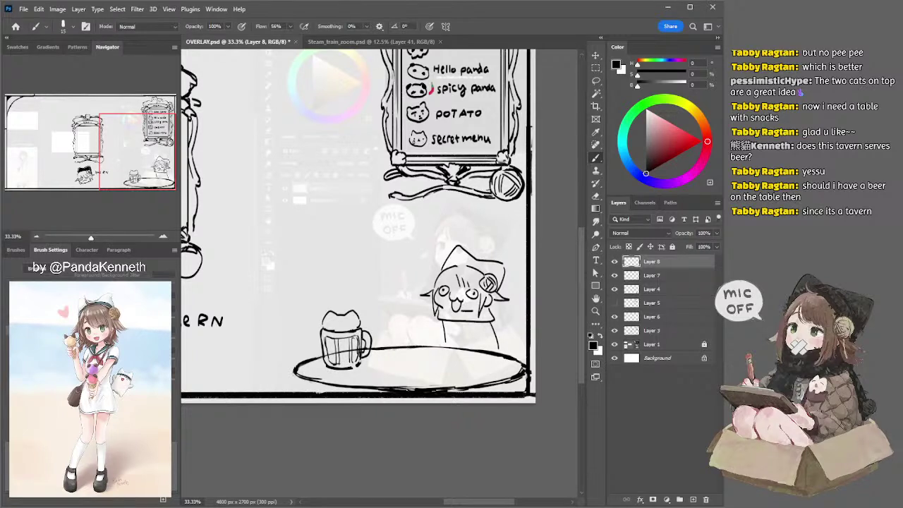
Step: Rework the mug's vertical grooves and draw a small cat face on the foam
key(ctrl+z)
mouse_move(362, 328)
mouse_down()
mouse_move(362, 348)
mouse_move(371, 335)
mouse_move(337, 324)
mouse_up()
key(ctrl+z)
key(ctrl+z)
key(ctrl+z)
Step: Erase the part of the tabletop outline on Layer 4 that runs behind the beer mug
ctrl+click(395, 350)
key(e)
drag(331, 354, 373, 349)
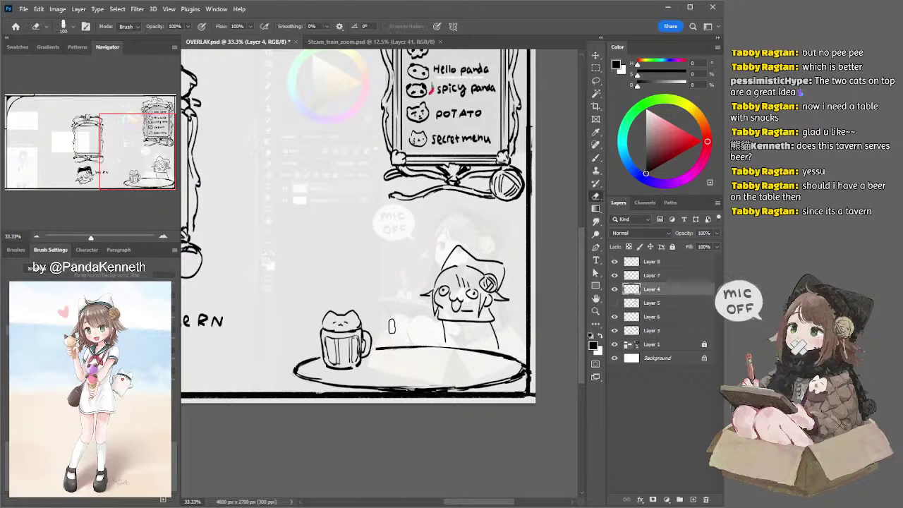
Step: Sketch the first curves of a flat plate on Layer 8, on the tabletop beside the beer mug
ctrl+click(364, 329)
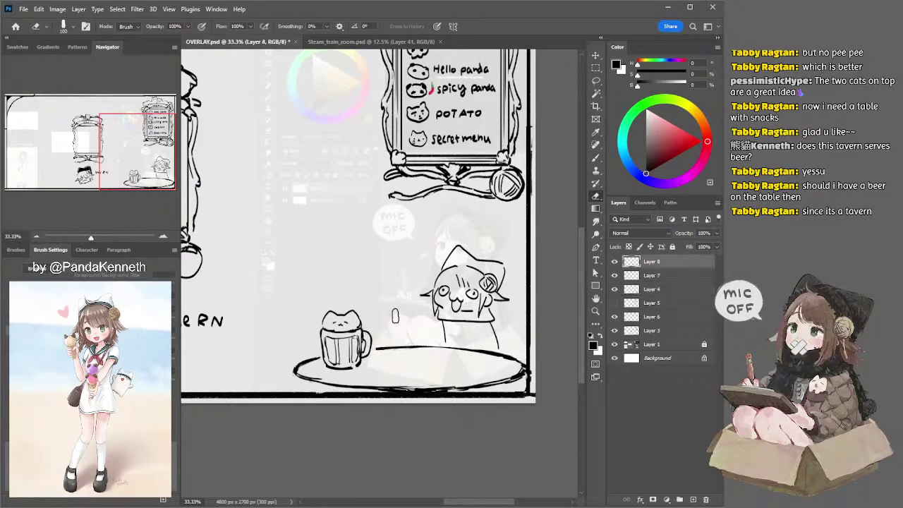
key(b)
drag(383, 359, 446, 362)
key(ctrl+z)
key(ctrl+z)
key(ctrl+z)
key(ctrl+z)
key(ctrl+z)
key(ctrl+z)
mouse_move(375, 360)
mouse_down()
mouse_move(437, 360)
mouse_move(367, 367)
mouse_move(387, 382)
mouse_move(369, 375)
mouse_move(405, 385)
mouse_move(436, 376)
mouse_up()
key(ctrl+z)
key(ctrl+z)
key(ctrl+z)
key(ctrl+z)
key(ctrl+z)
Step: Draw the plate's lower edge to close it into a flat ellipse on the tabletop
mouse_move(376, 382)
mouse_down()
mouse_move(382, 389)
mouse_move(442, 370)
mouse_up()
key(ctrl+z)
key(ctrl+z)
key(ctrl+z)
drag(405, 381, 439, 375)
key(e)
key(b)
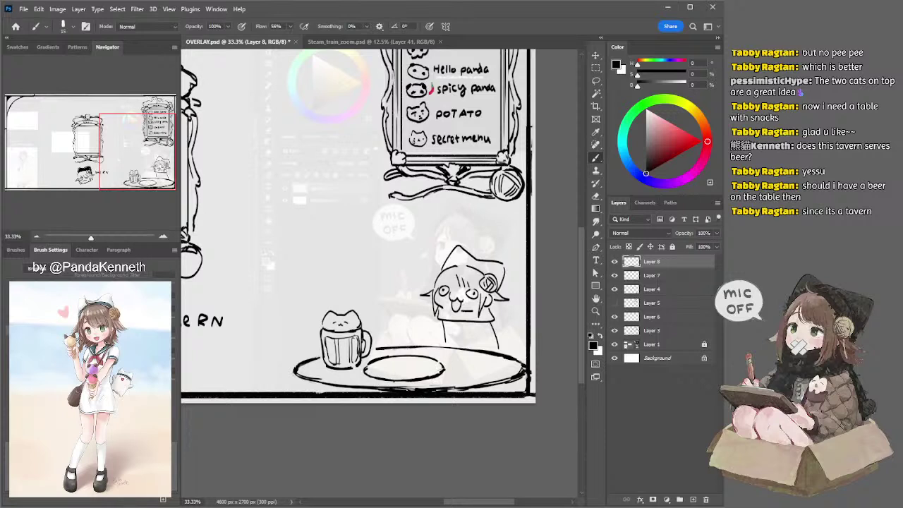
Step: Draw a small round bun on the left end of the plate and erase the plate line behind it
key(ctrl+z)
mouse_move(378, 350)
mouse_down()
mouse_move(396, 363)
mouse_move(378, 352)
mouse_move(390, 370)
mouse_move(376, 363)
mouse_up()
key(ctrl+z)
key(e)
key(b)
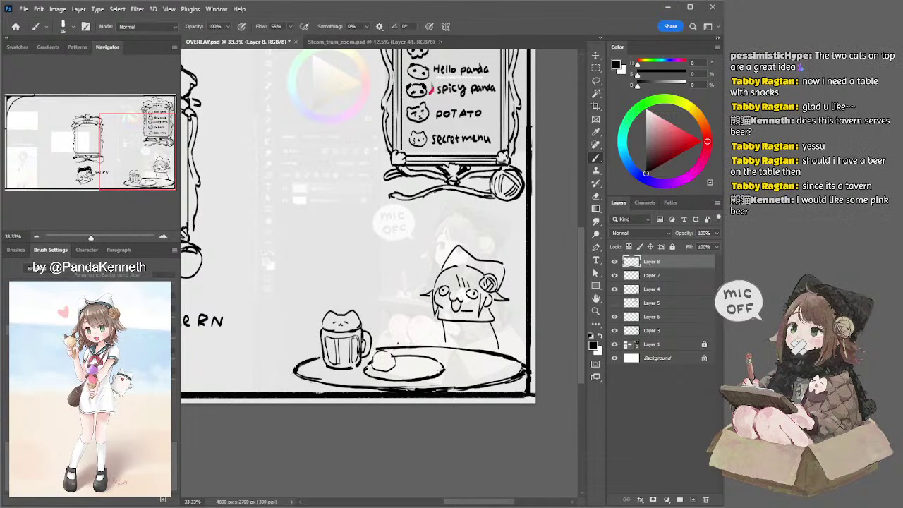
Step: Lasso the plate with its bun, shift it slightly left toward the mug and clear the selection
key(l)
mouse_move(382, 345)
mouse_down()
mouse_move(363, 388)
mouse_move(433, 339)
mouse_move(395, 343)
mouse_up()
mouse_move(431, 364)
mouse_down()
mouse_move(421, 370)
mouse_move(426, 363)
mouse_up()
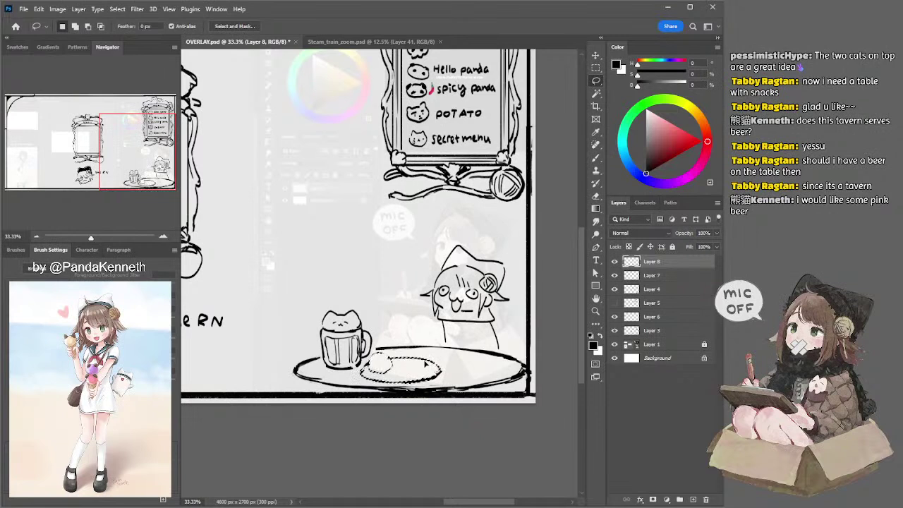
key(ctrl+d)
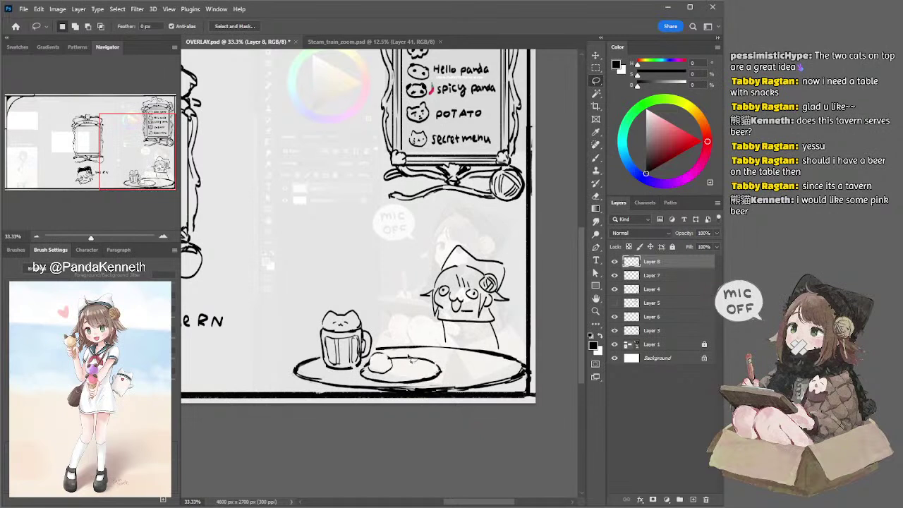
key(e)
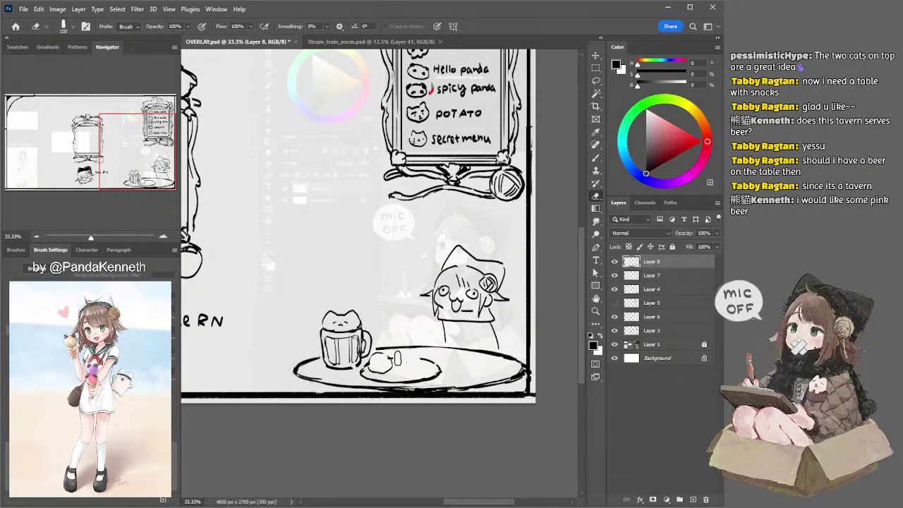
Step: Draw a rounded grilled patty with crosshatched grill marks beside the bun on the plate
key(b)
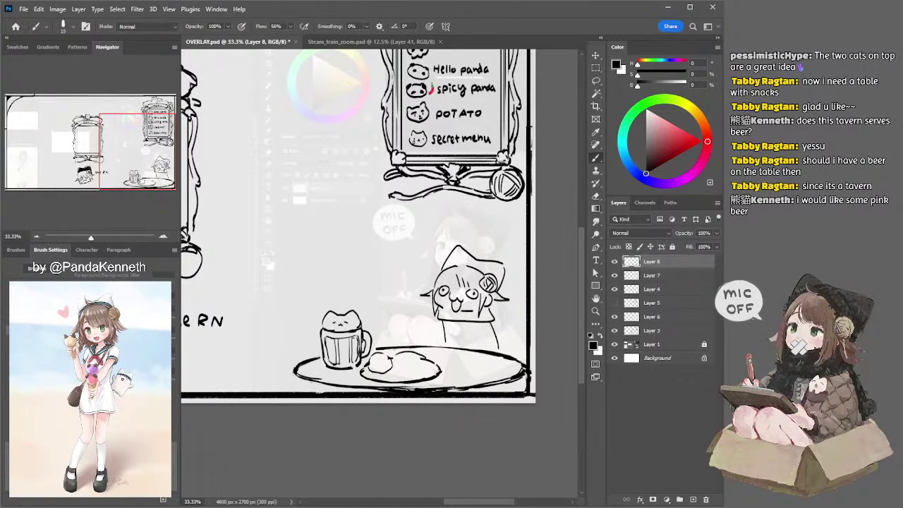
key(e)
mouse_move(420, 357)
mouse_down()
mouse_move(431, 361)
mouse_move(406, 353)
mouse_move(393, 370)
mouse_move(421, 359)
mouse_move(398, 360)
mouse_up()
key(b)
key(ctrl+z)
key(ctrl+z)
mouse_move(424, 356)
mouse_down()
mouse_move(408, 360)
mouse_move(431, 360)
mouse_move(419, 369)
mouse_up()
key(ctrl+z)
key(ctrl+z)
key(ctrl+z)
key(e)
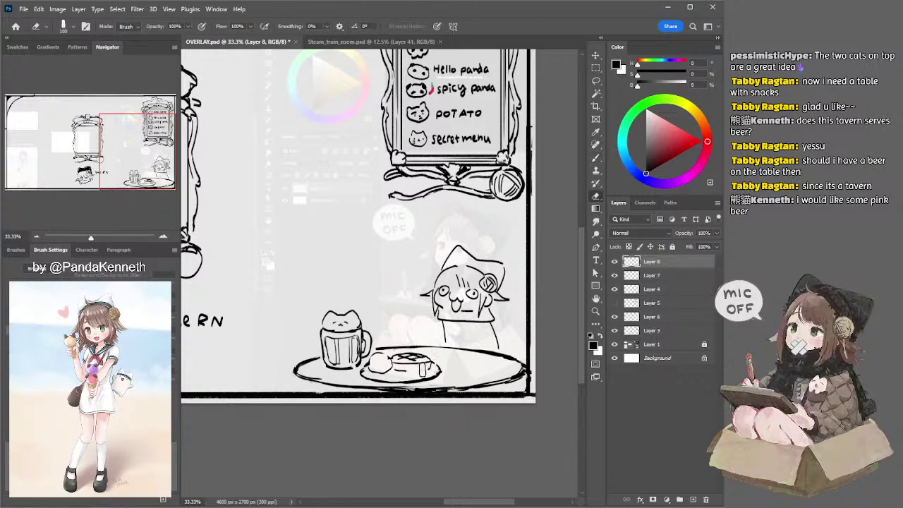
Step: Sketch short diagonal sausage-like strips across the front of the plate, below the patty
key(b)
drag(418, 371, 403, 376)
key(ctrl+z)
mouse_move(420, 369)
mouse_down()
mouse_move(404, 376)
mouse_move(415, 372)
mouse_up()
drag(414, 372, 407, 379)
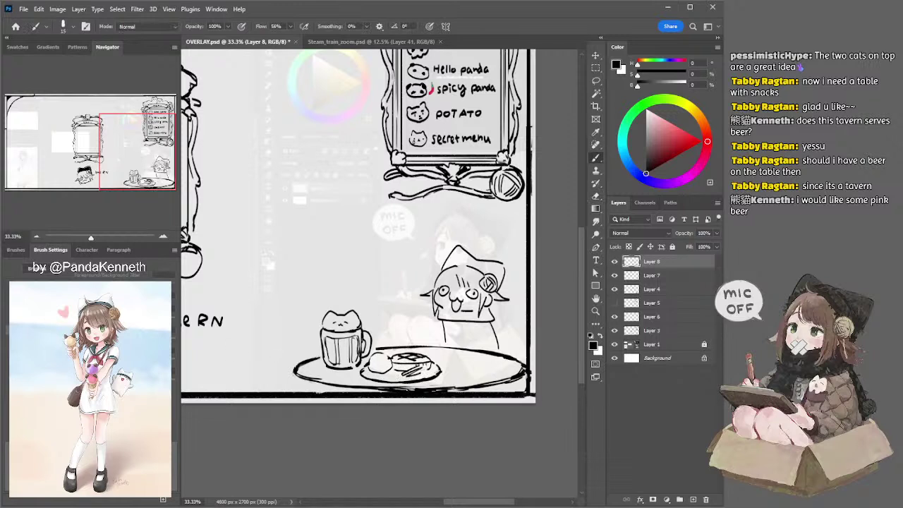
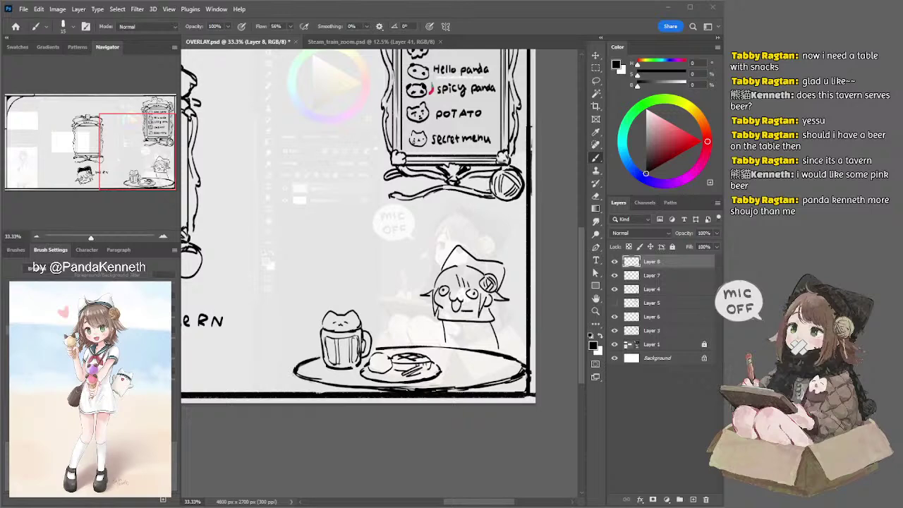
Step: Add small topping detail strokes to the round bun on the plate, undoing the unwanted ones
drag(545, 213, 524, 197)
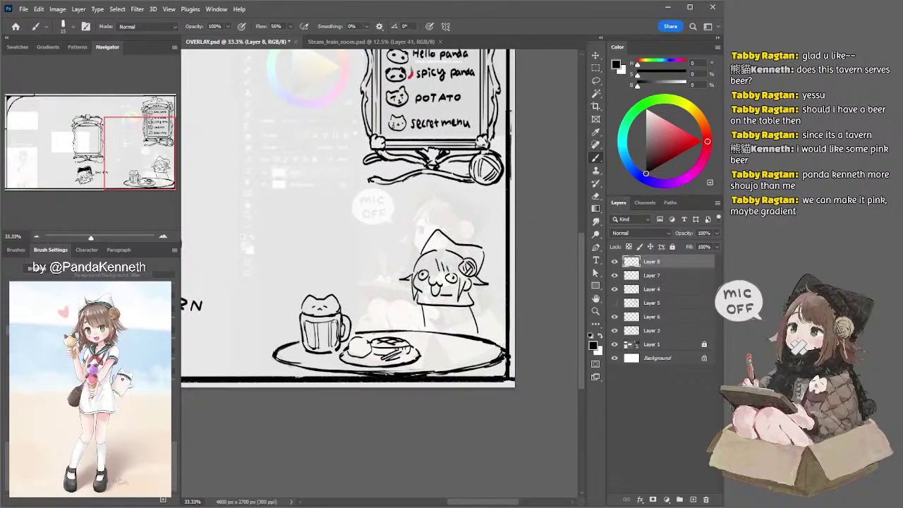
mouse_move(352, 341)
mouse_down()
mouse_move(381, 361)
mouse_move(407, 359)
mouse_move(389, 364)
mouse_up()
key(ctrl+z)
key(ctrl+z)
key(ctrl+z)
key(ctrl+z)
key(ctrl+z)
key(ctrl+z)
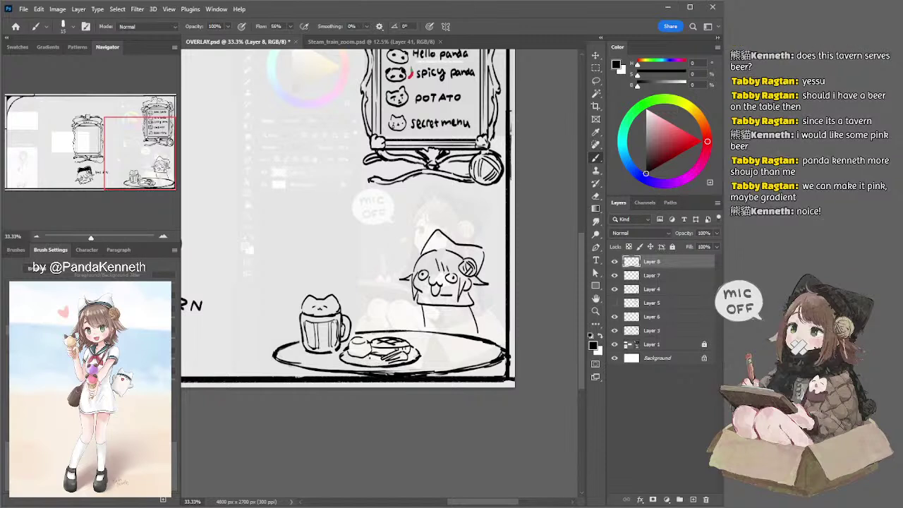
Step: Fill the front of the plate with small garnish shapes and refine the strips beside them
drag(371, 363, 359, 359)
key(e)
key(b)
key(ctrl+z)
drag(402, 353, 387, 361)
Step: Draw a wavy steam line rising above the plate of food, redoing the first attempt
drag(382, 311, 375, 329)
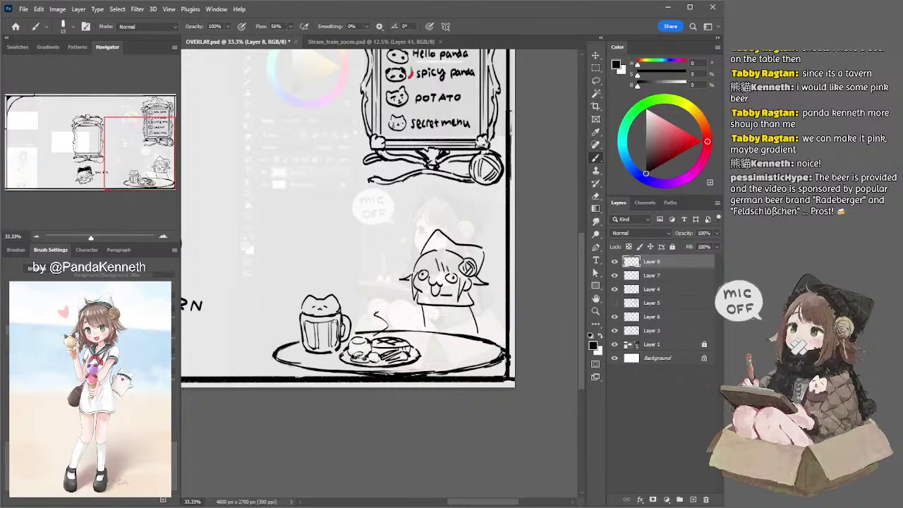
key(ctrl+z)
drag(373, 316, 379, 330)
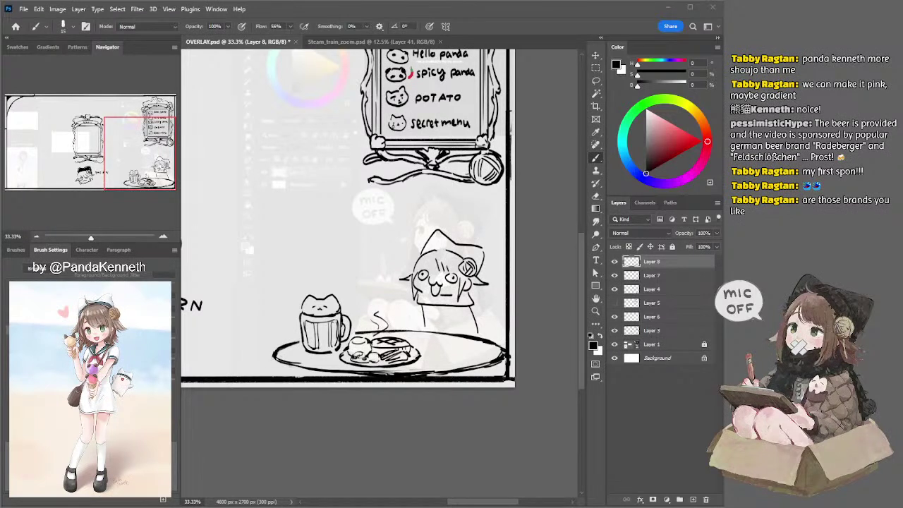
Step: Lasso the cat-topped beer mug on Layer 8 and scale it down slightly
click(546, 157)
ctrl+click(344, 319)
key(l)
mouse_move(345, 297)
mouse_down()
mouse_move(352, 339)
mouse_move(333, 358)
mouse_move(307, 247)
mouse_up()
key(v)
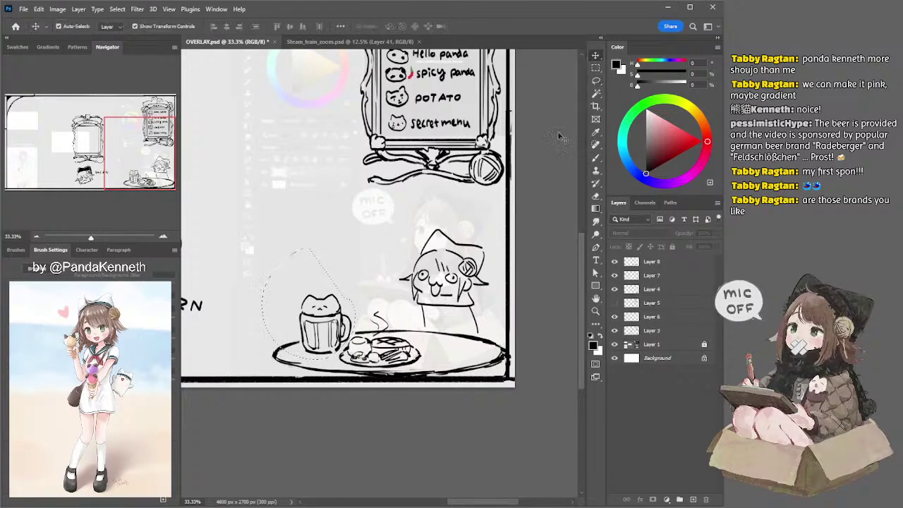
click(614, 277)
click(615, 277)
click(645, 263)
mouse_move(355, 303)
mouse_down()
mouse_move(339, 313)
mouse_move(340, 355)
mouse_move(392, 289)
mouse_move(360, 293)
mouse_move(392, 272)
mouse_up()
key(Return)
Step: Enlarge the plate of food with its steam slightly and clear the selection
click(595, 56)
key(Return)
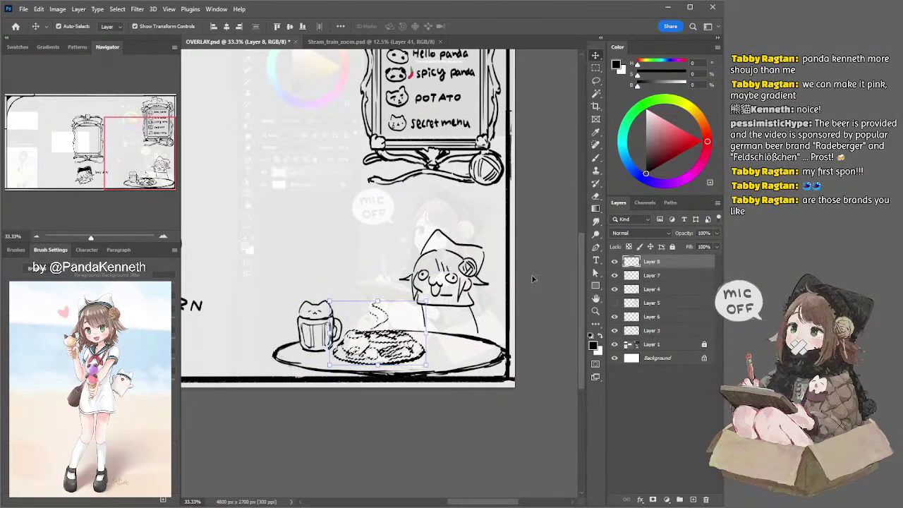
key(ctrl+d)
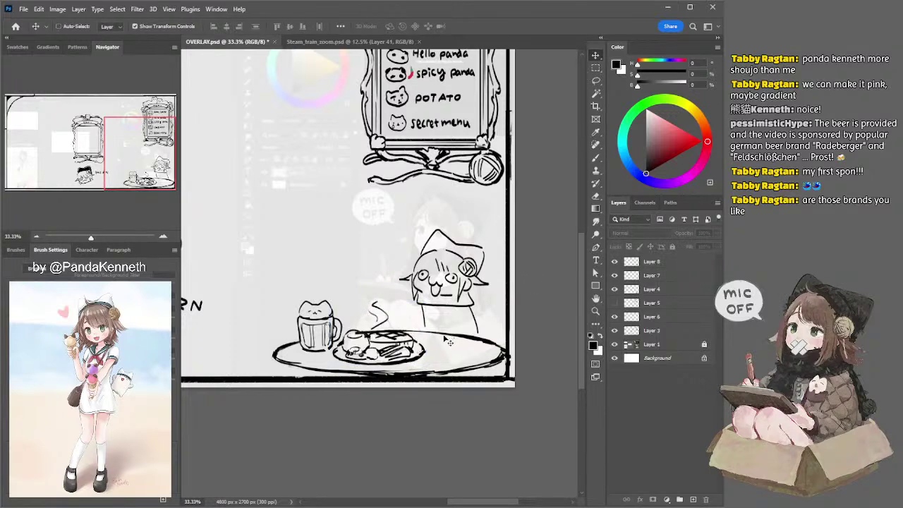
Step: Erase the tabletop's back edge on Layer 4 where it runs behind the food
click(453, 336)
key(e)
drag(375, 331, 410, 330)
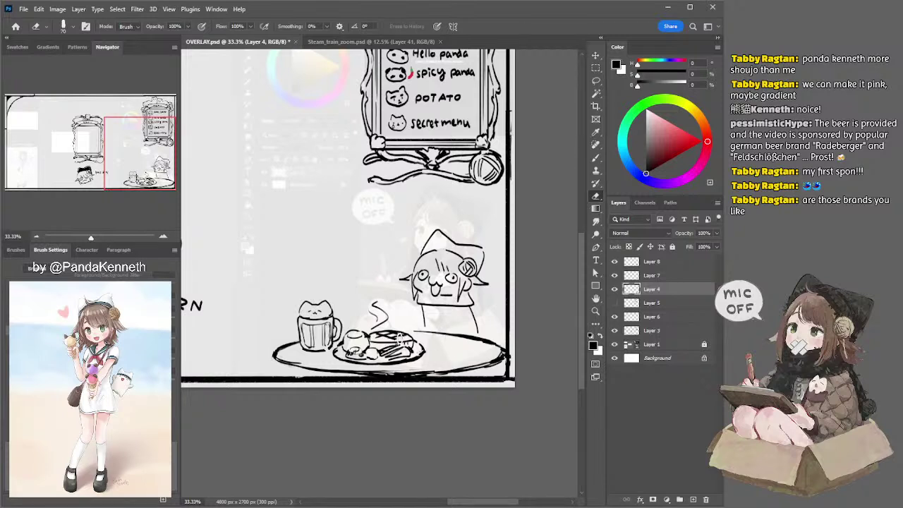
Step: Lasso the plate and steam on Layer 8, stretch them to about 102% height and shift them slightly right
ctrl+click(395, 339)
key(l)
mouse_move(351, 323)
mouse_down()
mouse_move(344, 351)
mouse_move(411, 394)
mouse_move(443, 303)
mouse_move(354, 314)
mouse_up()
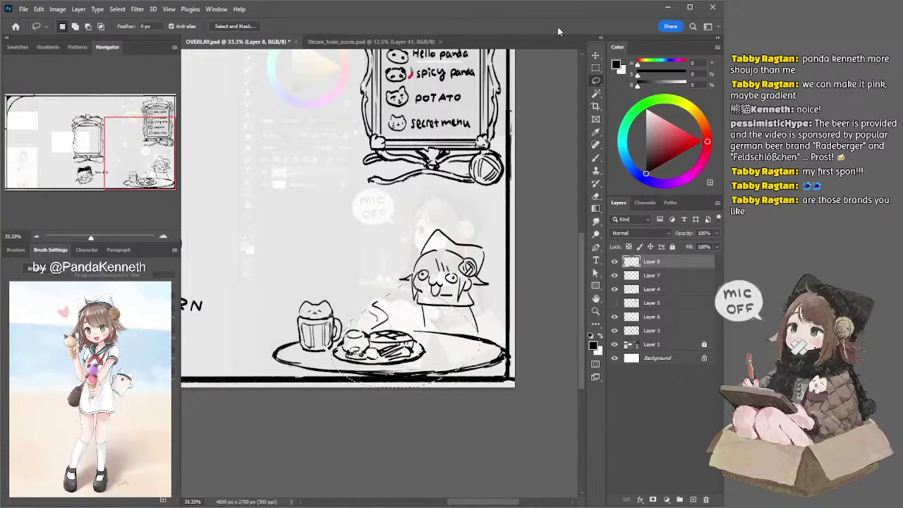
click(595, 55)
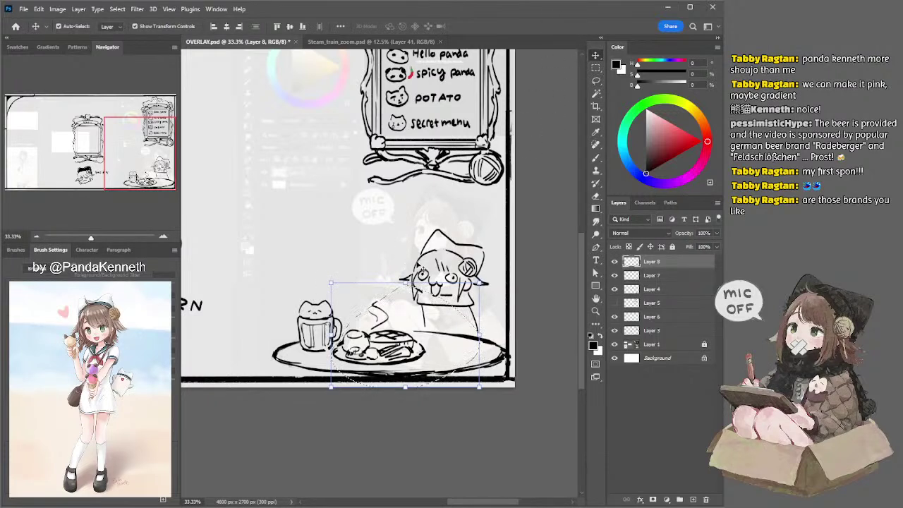
drag(405, 282, 406, 273)
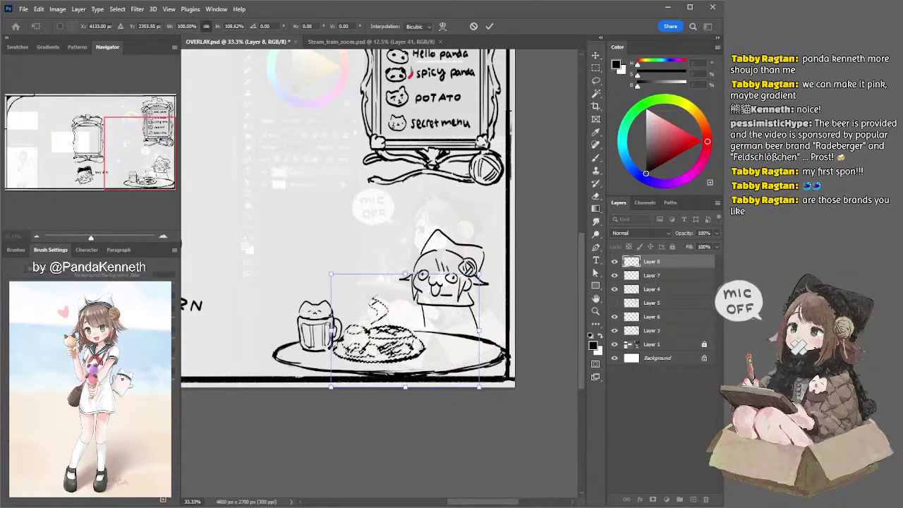
key(Escape)
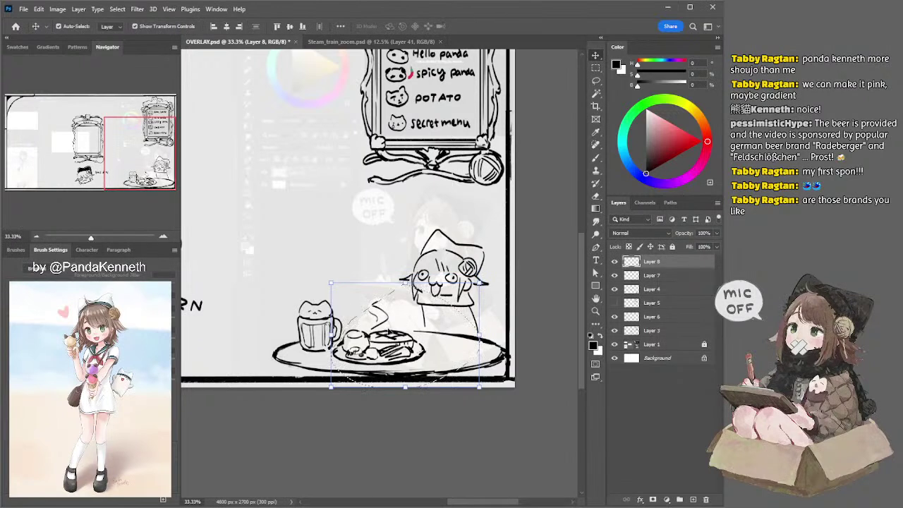
click(405, 282)
drag(406, 277, 405, 275)
drag(394, 312, 397, 311)
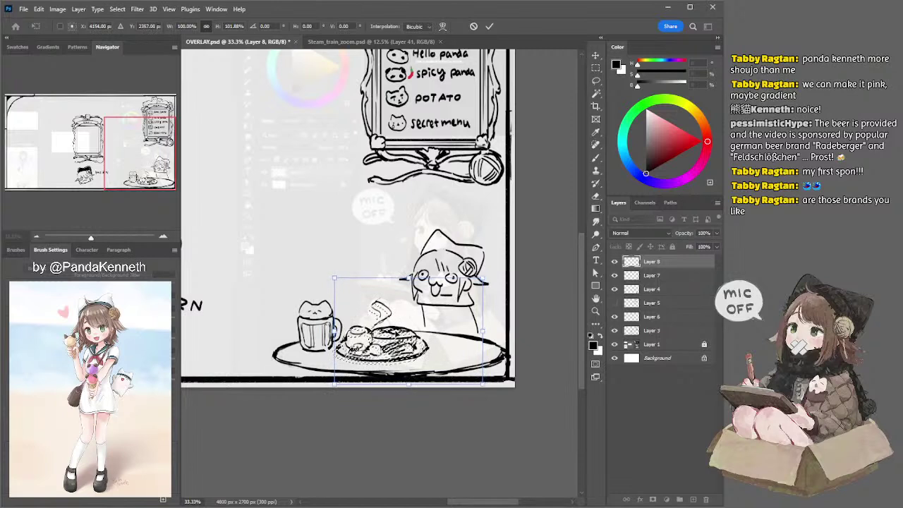
key(Return)
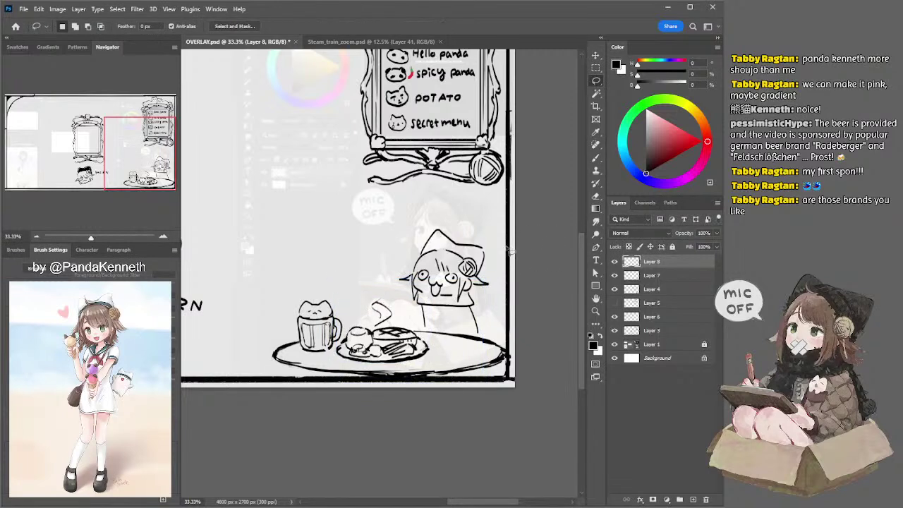
Step: Nudge the chibi character on Layer 7 slightly right and clean up the mug's handle on Layer 8 with the eraser
drag(457, 245, 460, 245)
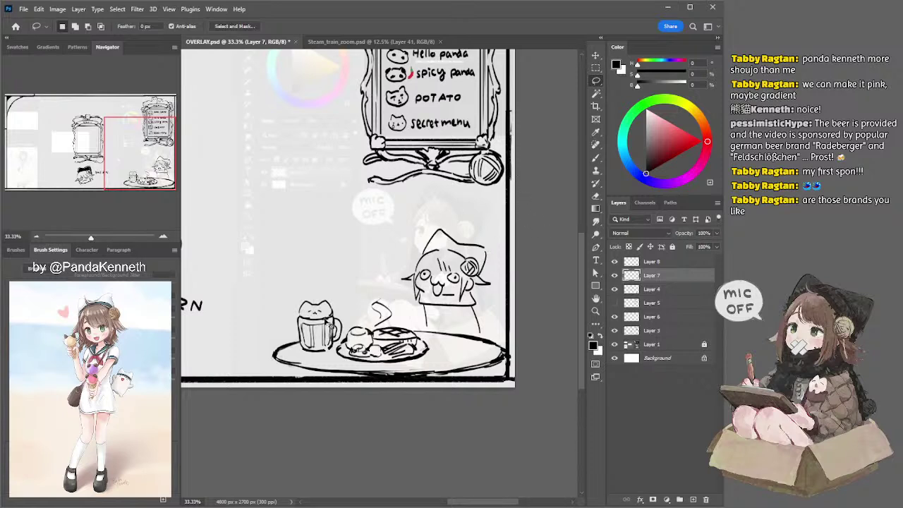
ctrl+click(330, 323)
key(e)
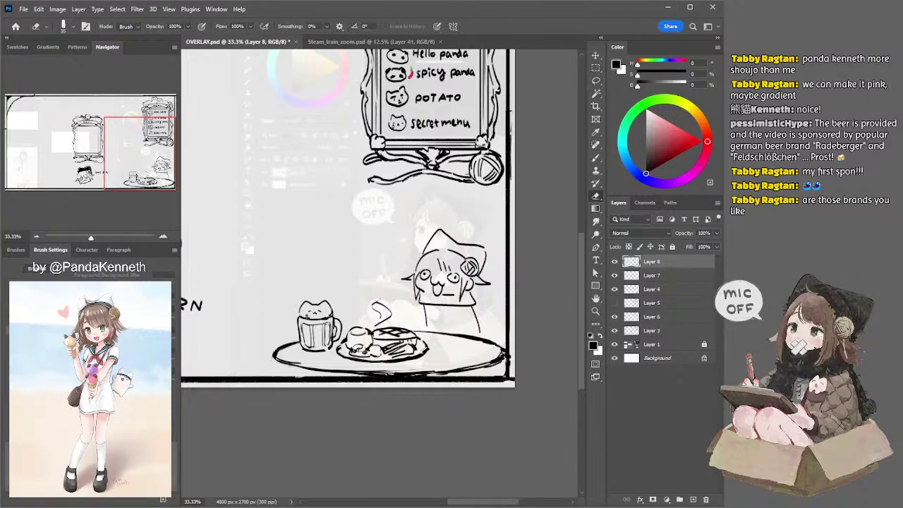
drag(330, 320, 335, 323)
key(b)
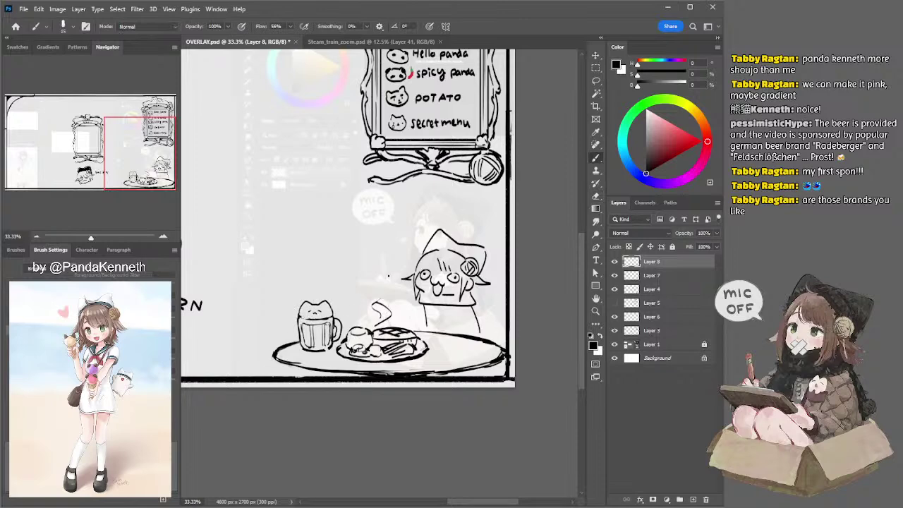
Step: Write the note PINK above the beer mug and draw an arrow from it to the mug
drag(361, 260, 402, 256)
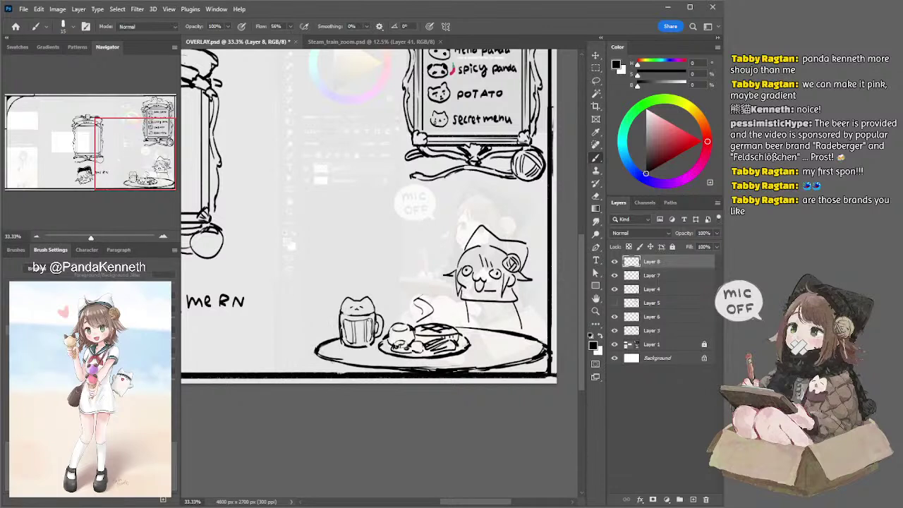
key(e)
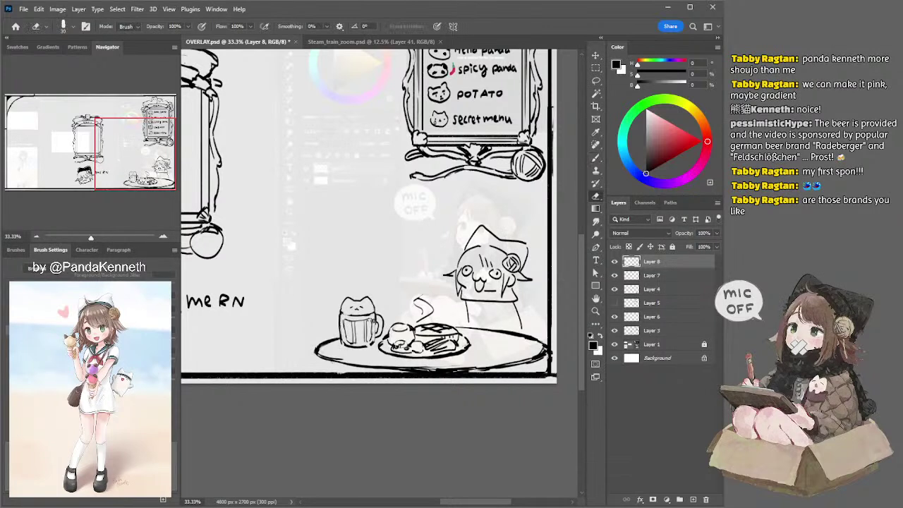
key(b)
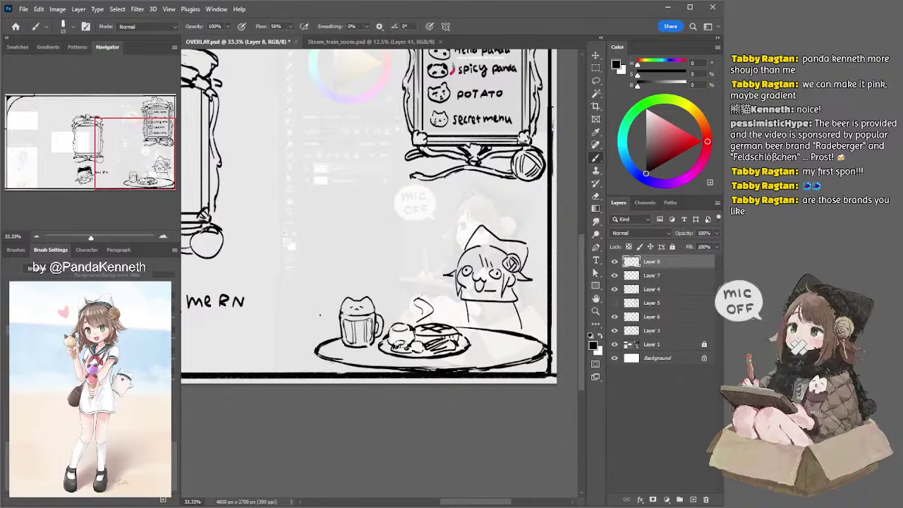
drag(323, 311, 331, 319)
mouse_move(323, 319)
mouse_down()
mouse_move(332, 312)
mouse_move(330, 321)
mouse_up()
key(ctrl+z)
key(ctrl+z)
mouse_move(301, 285)
mouse_down()
mouse_move(302, 296)
mouse_move(325, 282)
mouse_move(334, 288)
mouse_up()
key(ctrl+z)
Step: Erase excess line from the curved upper-left corner of the overlay border on Layer 3
drag(421, 283, 395, 304)
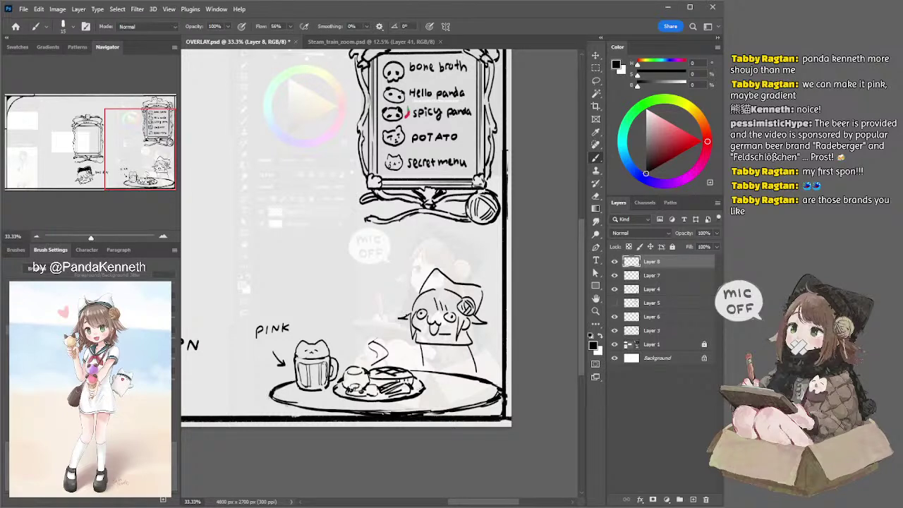
click(37, 237)
click(36, 237)
drag(321, 217, 451, 224)
drag(368, 214, 302, 202)
drag(256, 221, 322, 233)
ctrl+click(225, 141)
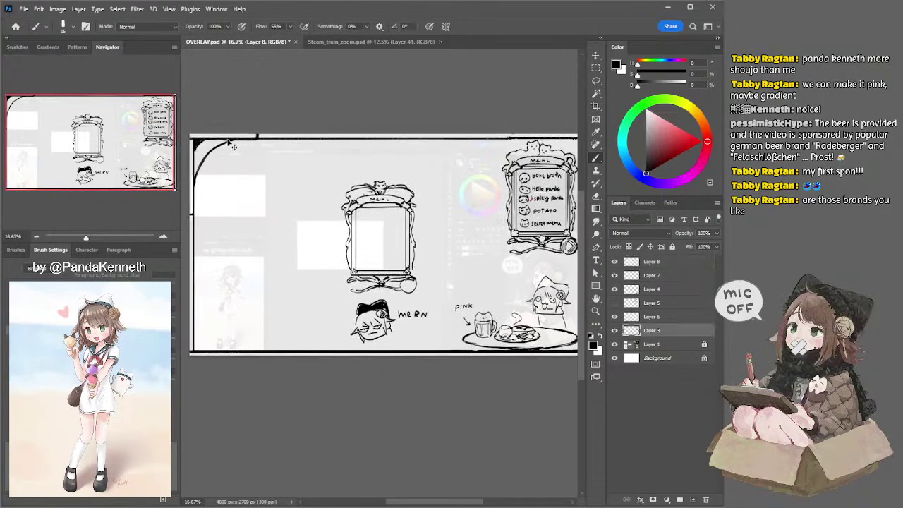
key(e)
drag(216, 141, 227, 141)
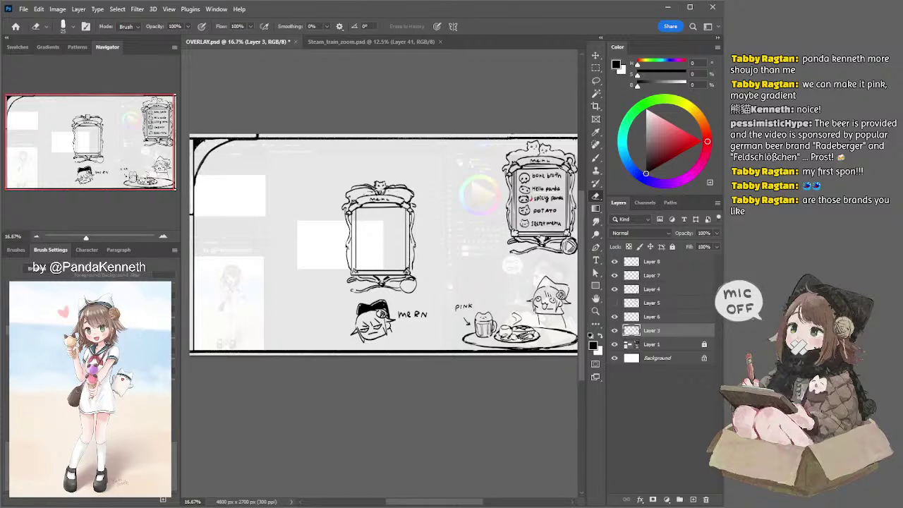
drag(206, 154, 227, 142)
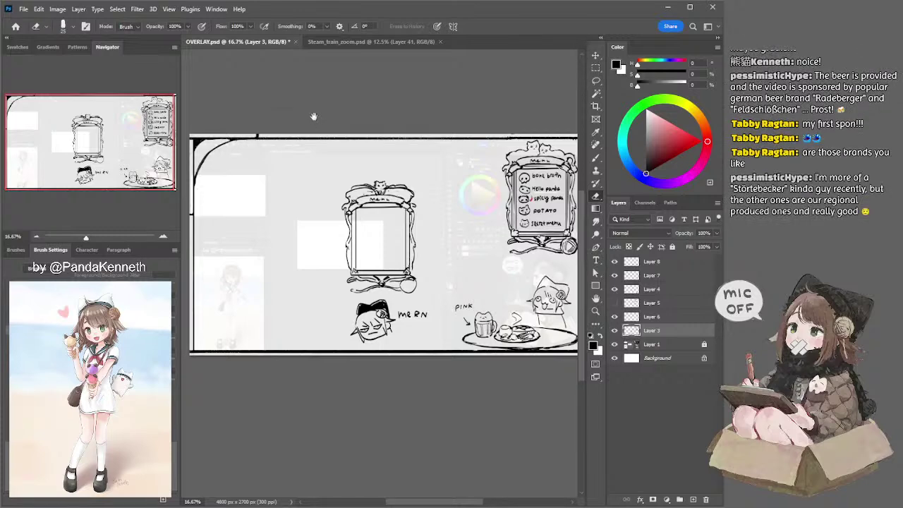
drag(323, 111, 314, 106)
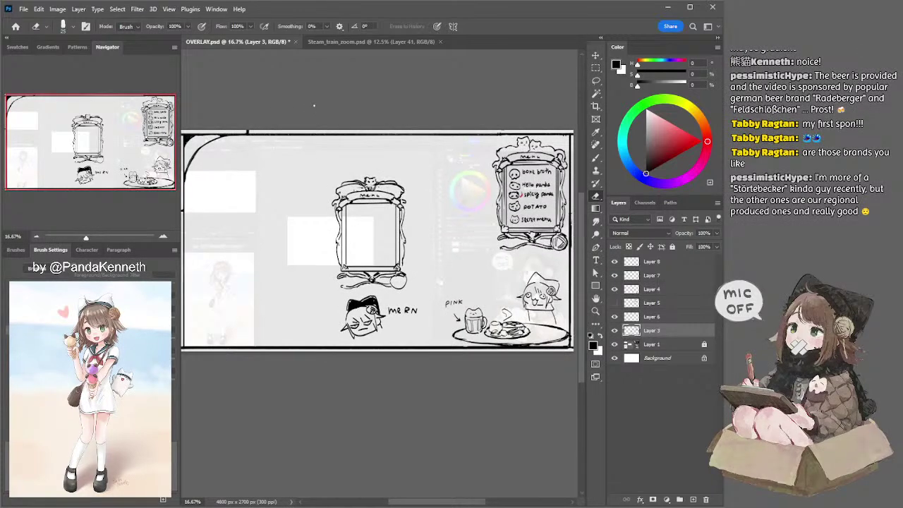
key(l)
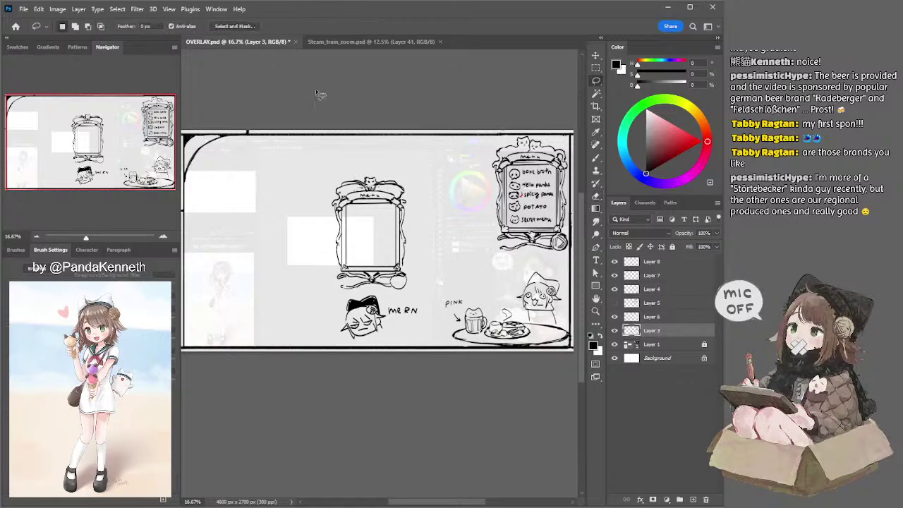
mouse_move(340, 113)
mouse_down()
mouse_move(371, 115)
mouse_move(364, 113)
mouse_up()
key(b)
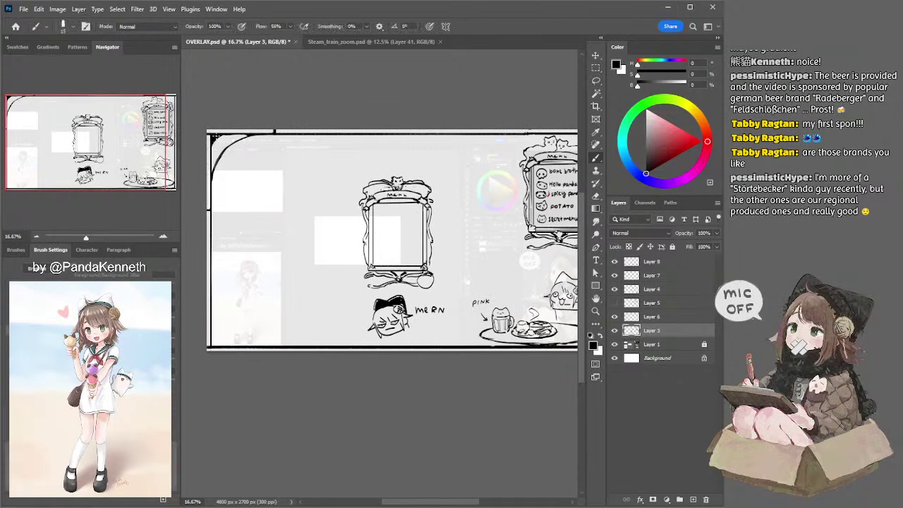
key(bracketright)
key(e)
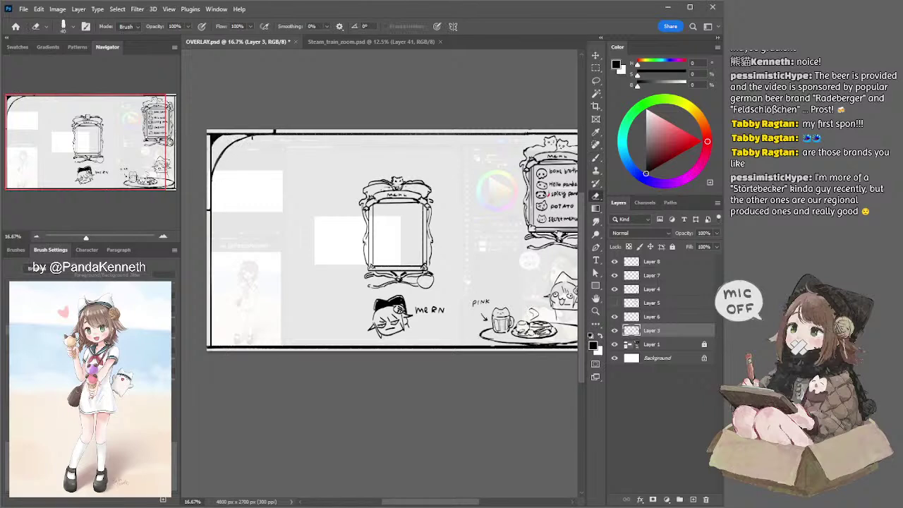
key(l)
mouse_move(358, 121)
mouse_down()
mouse_move(304, 113)
mouse_move(348, 111)
mouse_move(332, 111)
mouse_move(344, 104)
mouse_up()
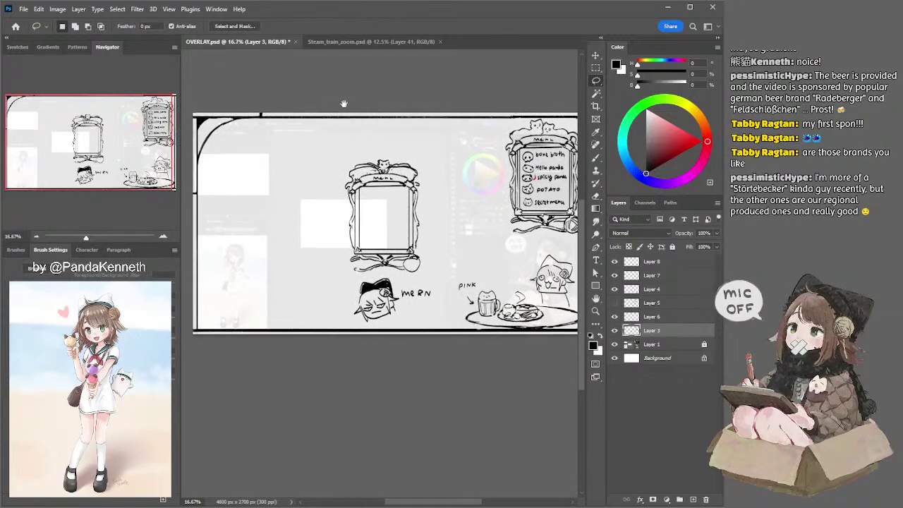
key(b)
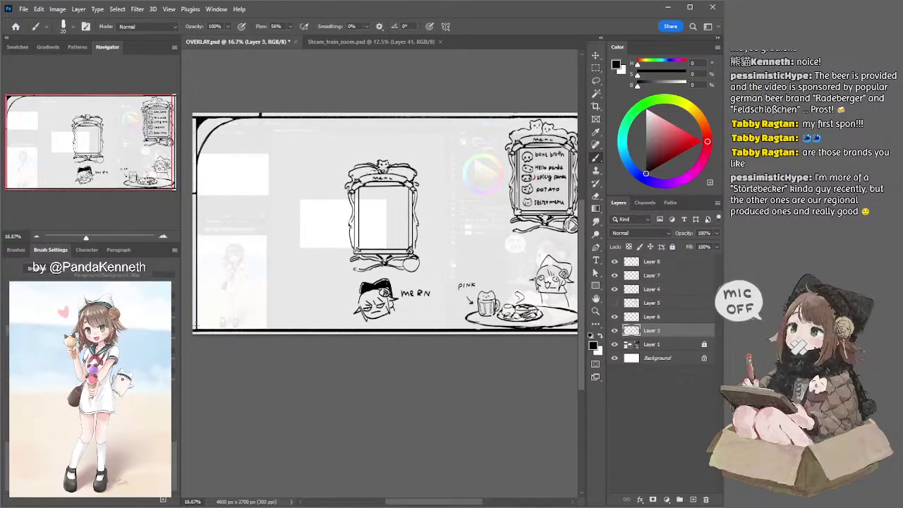
key(bracketright)
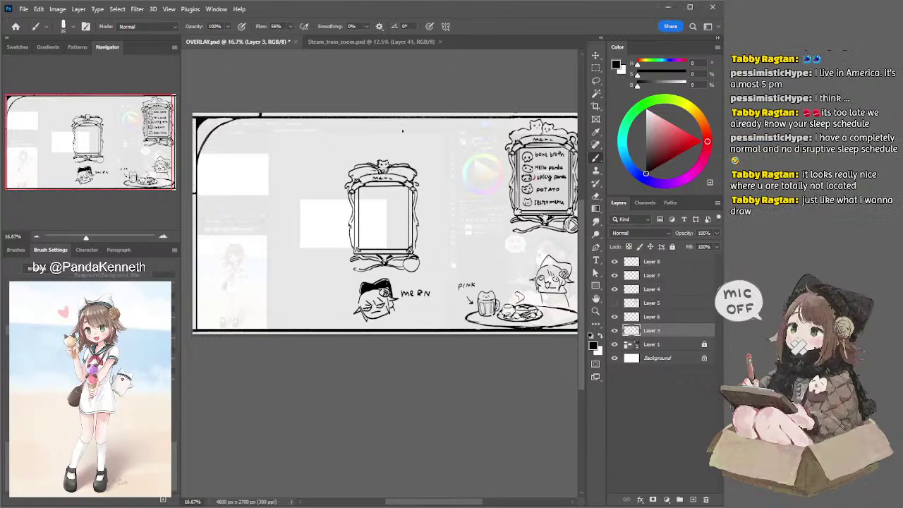
mouse_move(431, 216)
mouse_down()
mouse_move(333, 230)
mouse_move(462, 211)
mouse_move(414, 221)
mouse_up()
drag(519, 219, 512, 222)
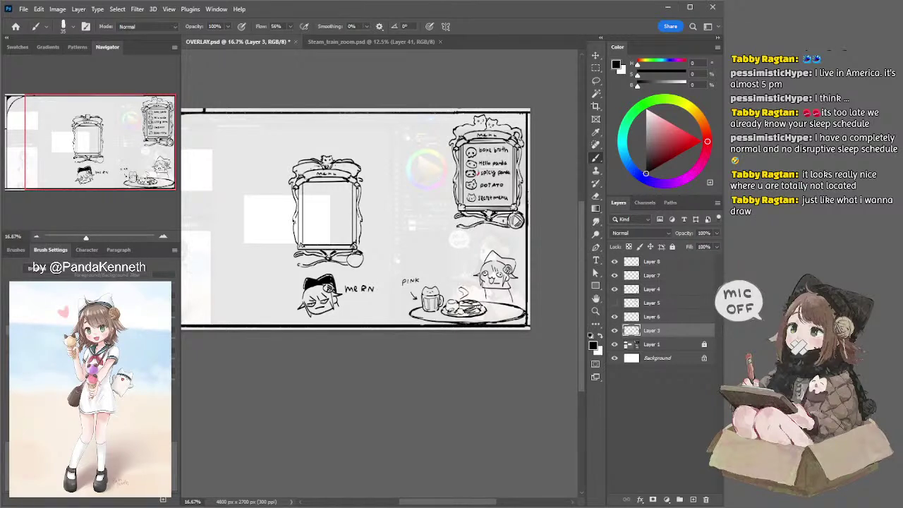
key(e)
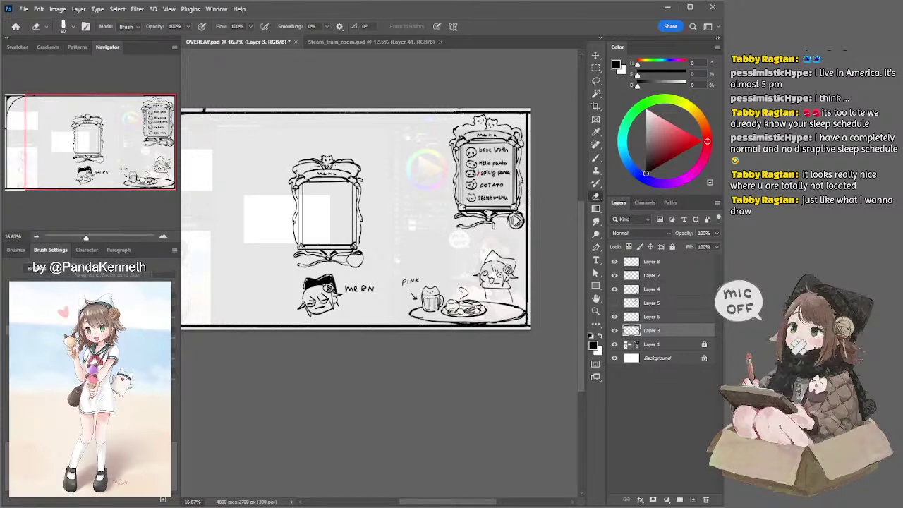
key(b)
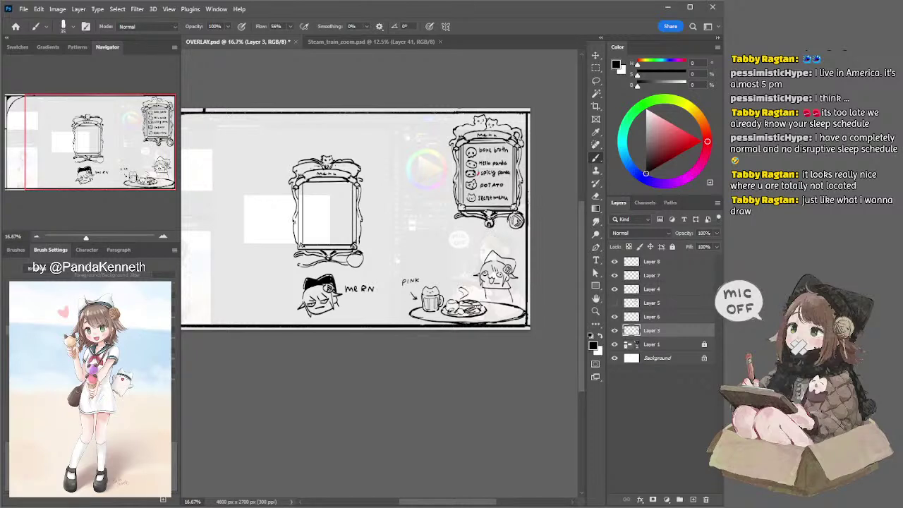
key(e)
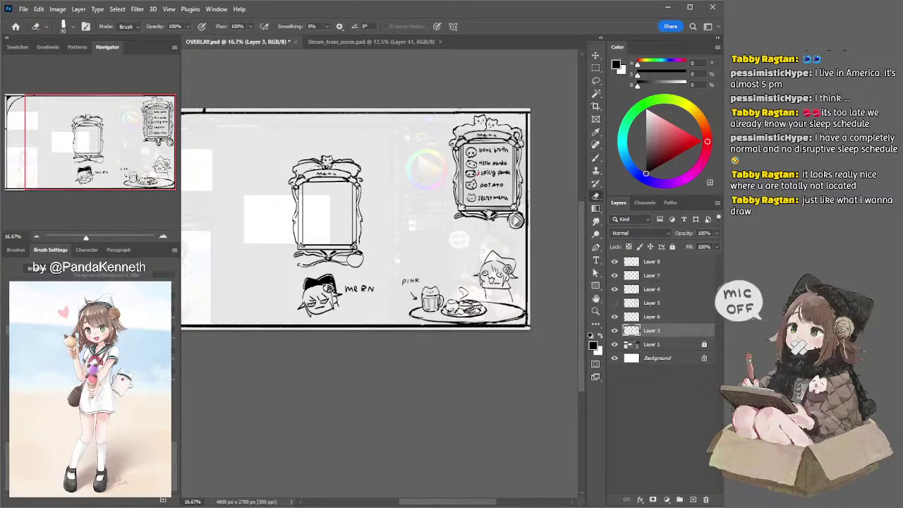
key(b)
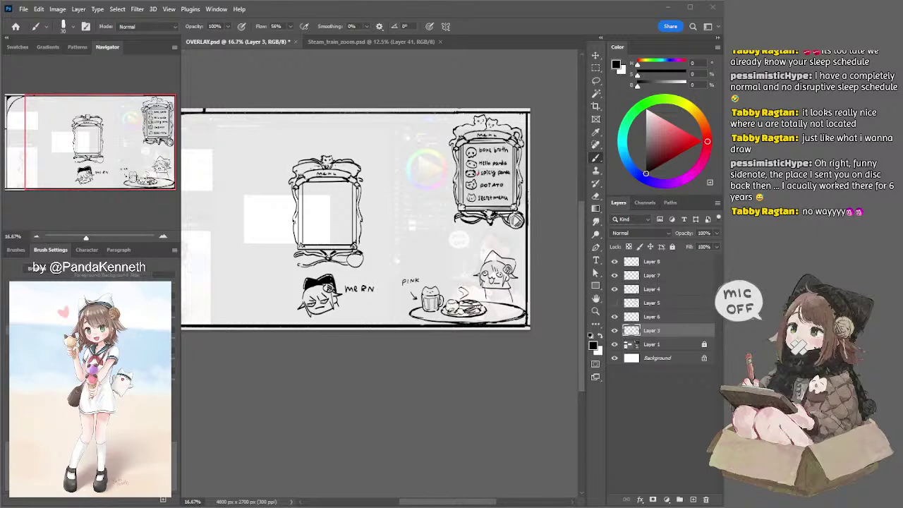
key(alt+Tab)
key(e)
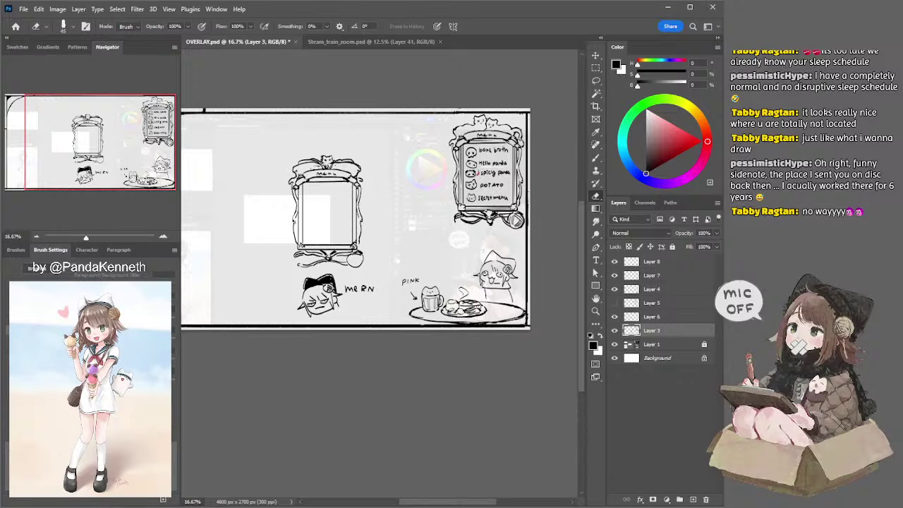
key(b)
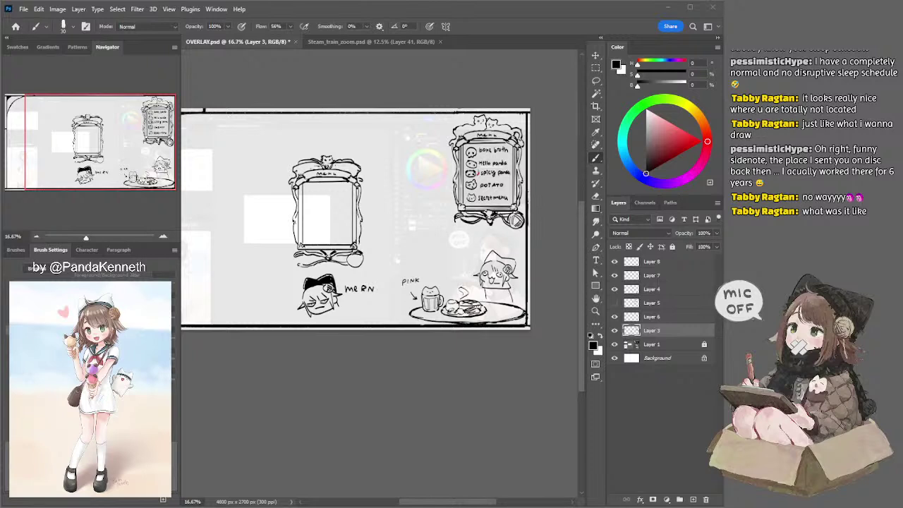
Step: Sketch hanging lines on Layer 3 that suspend the menu board in the overlay's upper-right corner from the frame's top border
click(491, 72)
drag(300, 143, 350, 148)
drag(525, 109, 539, 128)
key(ctrl+z)
key(ctrl+z)
key(ctrl+z)
key(ctrl+z)
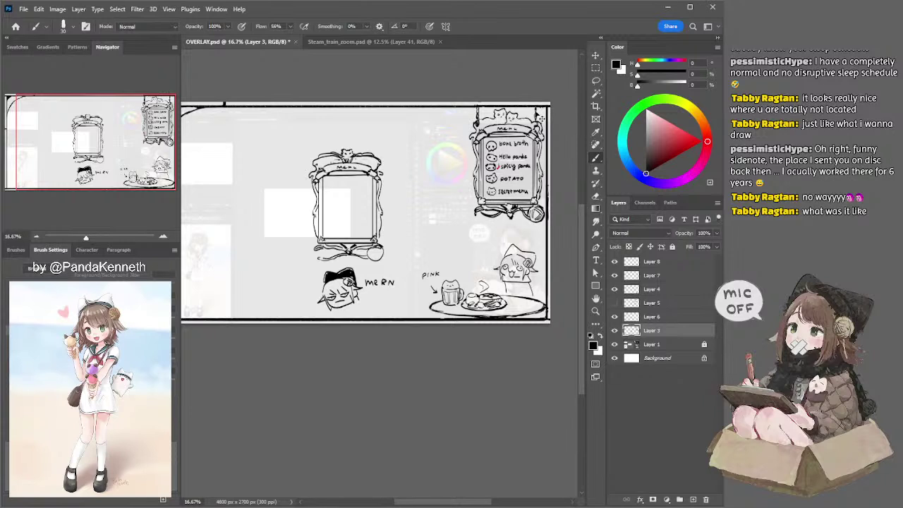
Step: Clean up the hanging menu board's sketch lines and lower ornament on Layer 3 with a size 25 eraser and the brush
key(e)
key([)
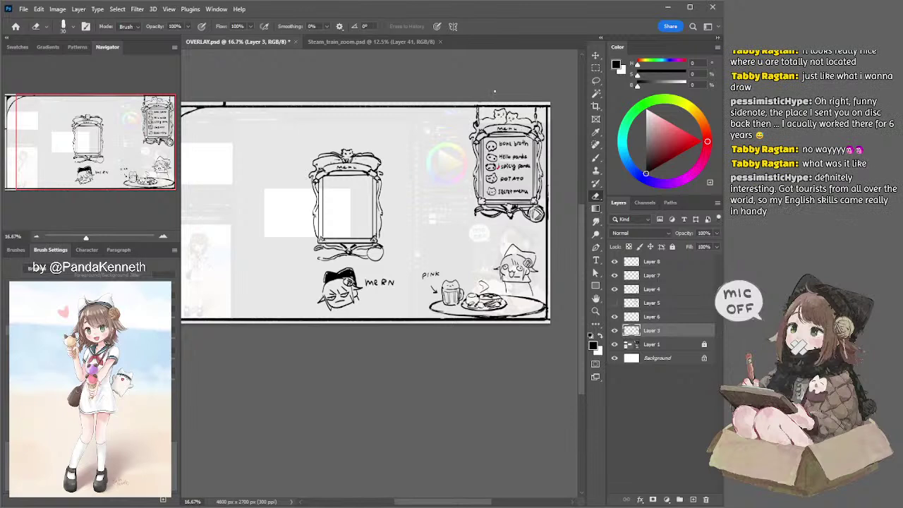
key(l)
key(b)
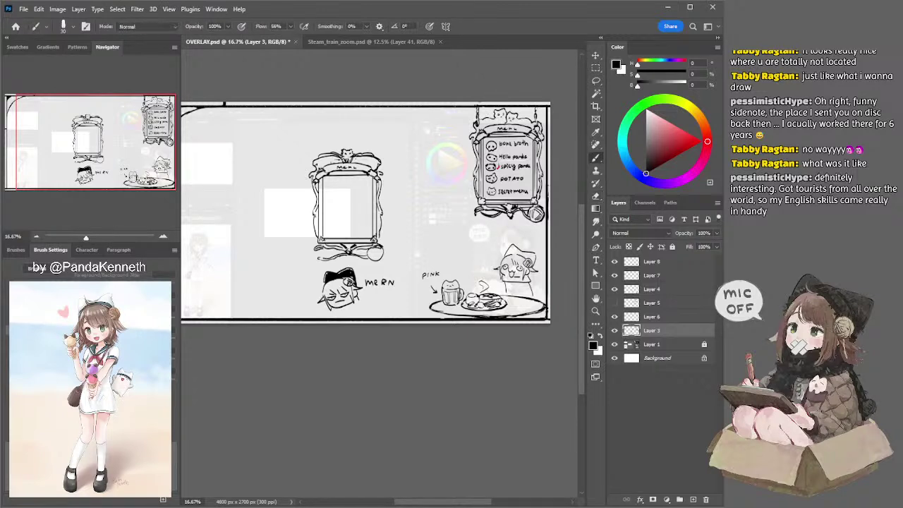
drag(533, 80, 516, 76)
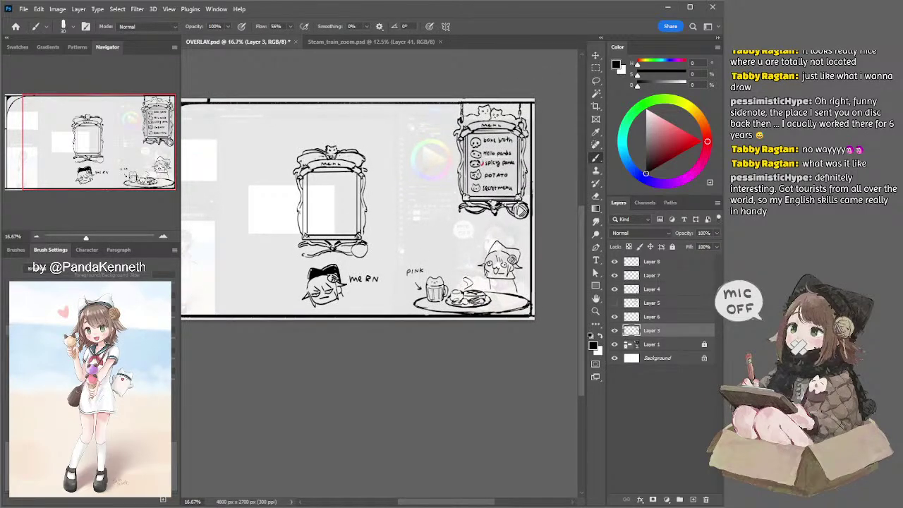
key(e)
drag(503, 206, 513, 212)
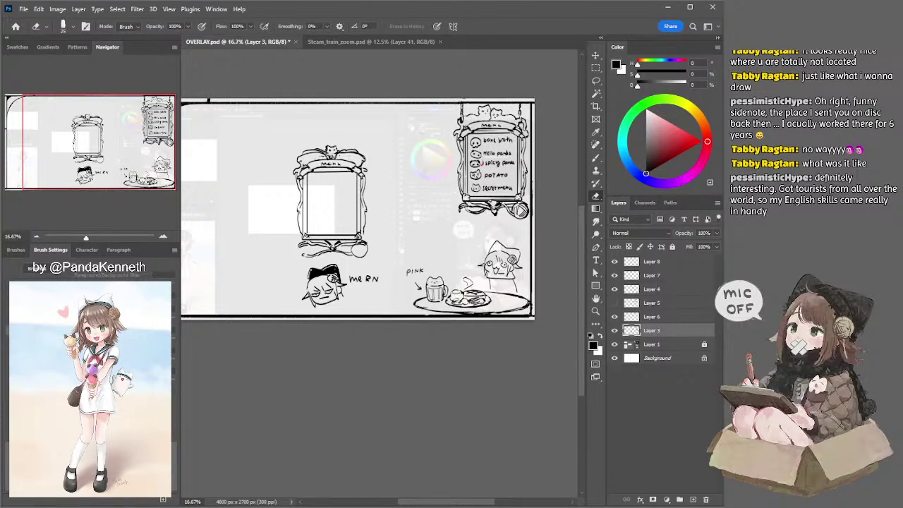
key(b)
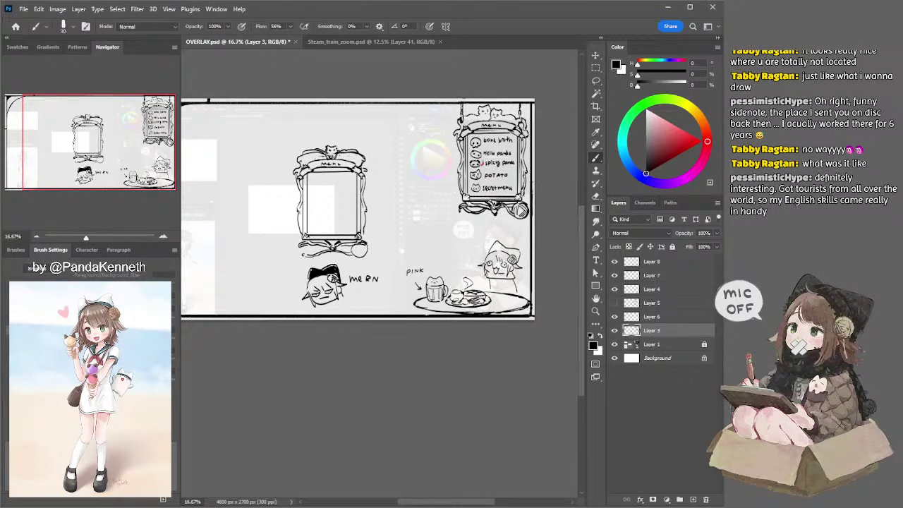
key(e)
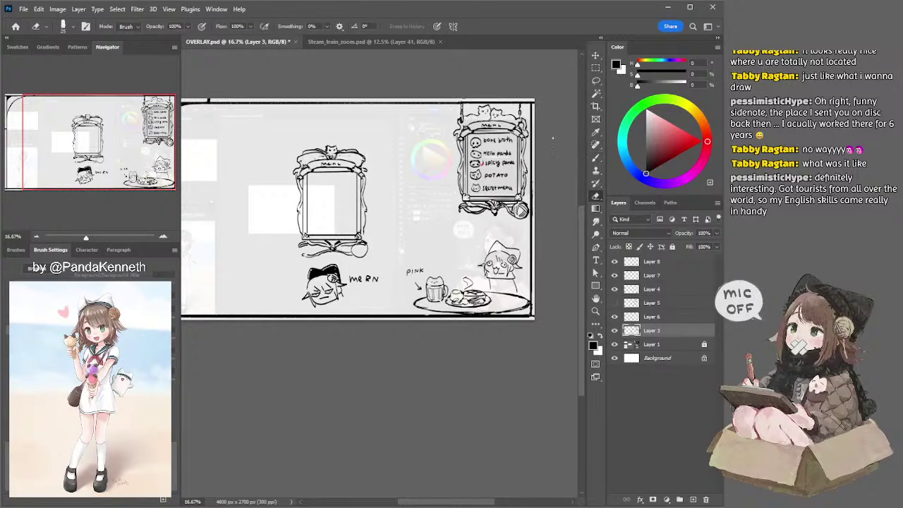
Step: Scale the menu item list on Layer 6 to 96.12% so it fits inside the hanging board's frame
ctrl+click(481, 153)
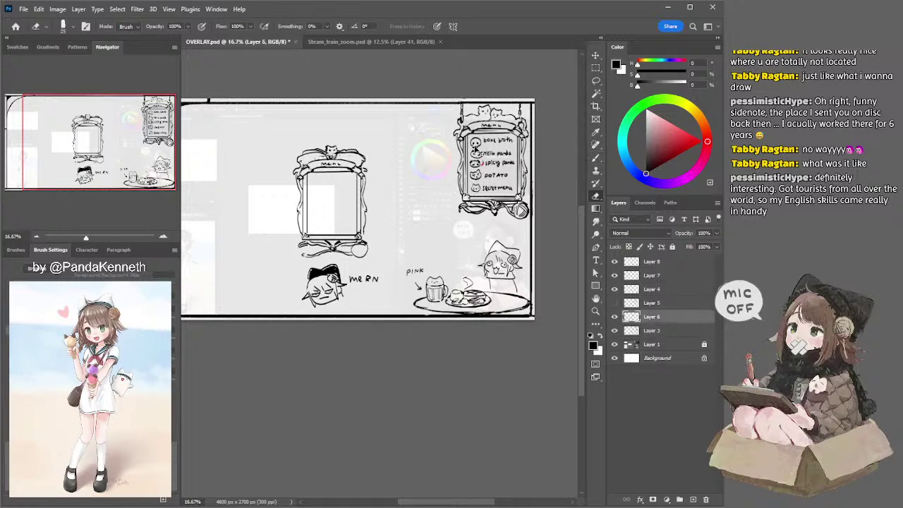
ctrl+click(488, 151)
ctrl+click(508, 159)
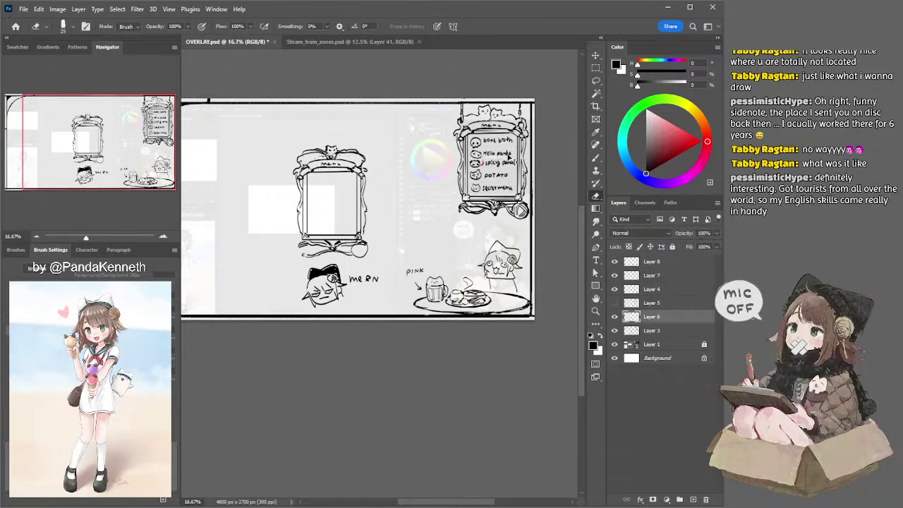
click(596, 55)
drag(492, 136, 495, 136)
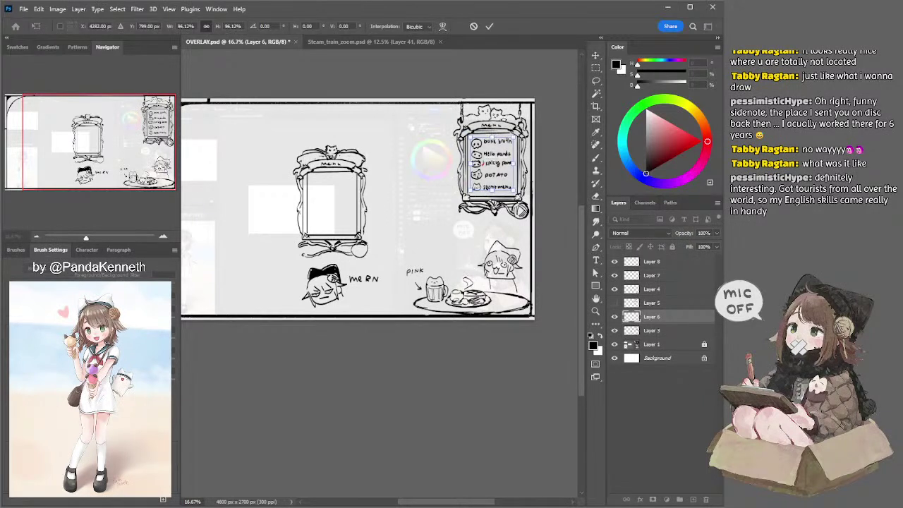
key(Return)
Step: Erase along the lower edge of the frame's top border line on Layer 3, including the part above the hanging menu board
mouse_move(445, 197)
mouse_down()
mouse_move(513, 201)
mouse_move(503, 201)
mouse_up()
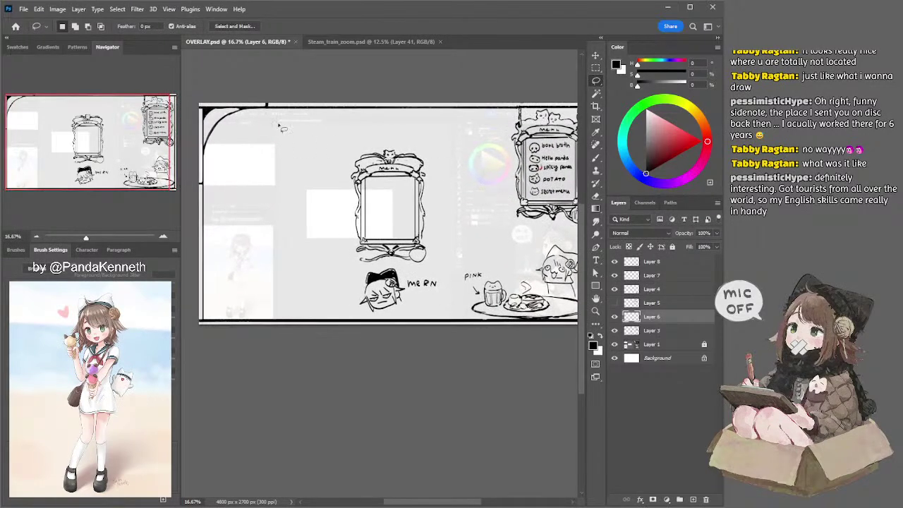
ctrl+click(242, 110)
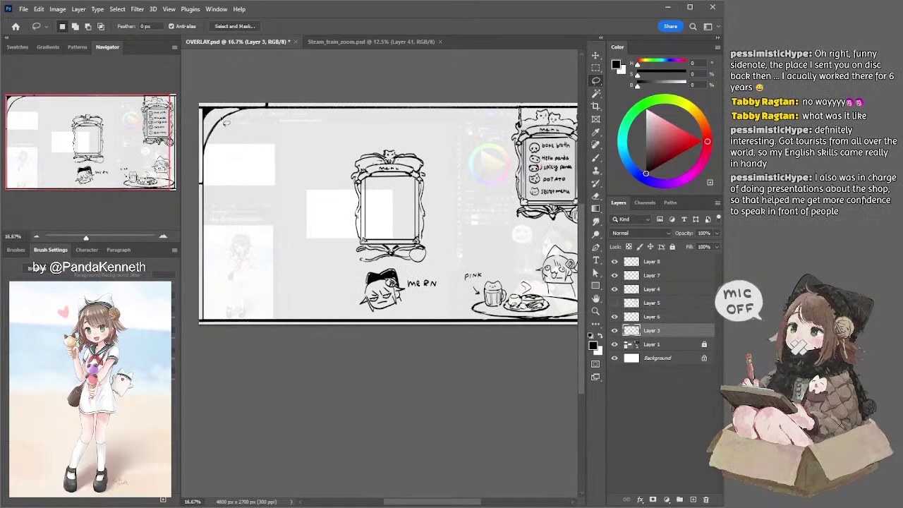
key(e)
drag(216, 125, 230, 111)
key(ctrl+z)
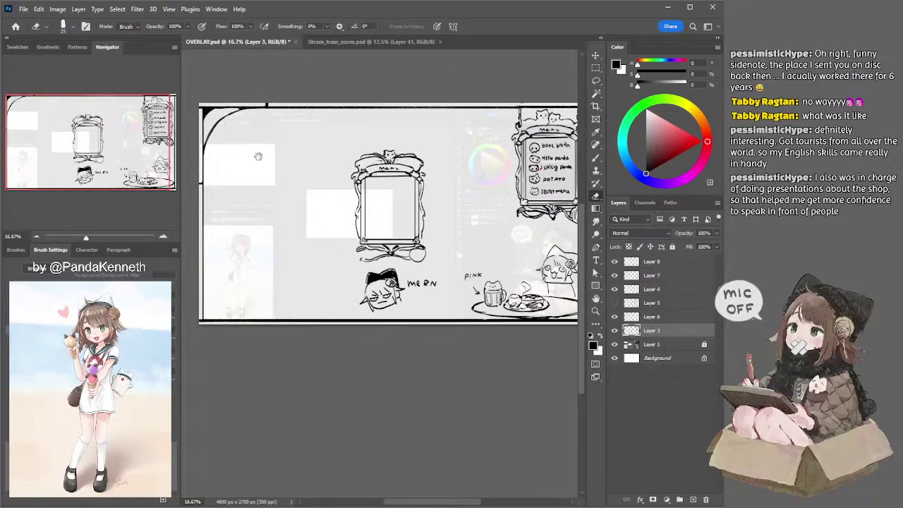
drag(259, 155, 241, 152)
drag(251, 111, 549, 111)
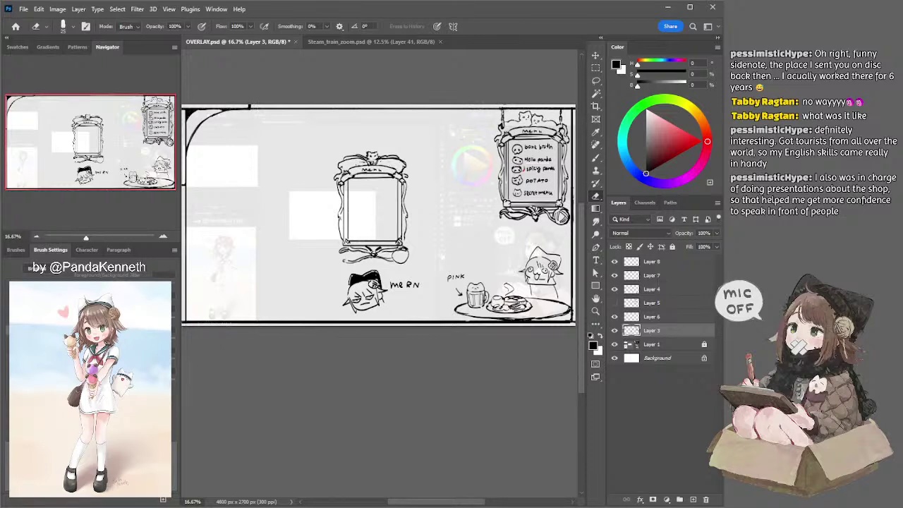
drag(503, 110, 555, 110)
mouse_move(442, 108)
mouse_down()
mouse_move(472, 97)
mouse_move(453, 94)
mouse_up()
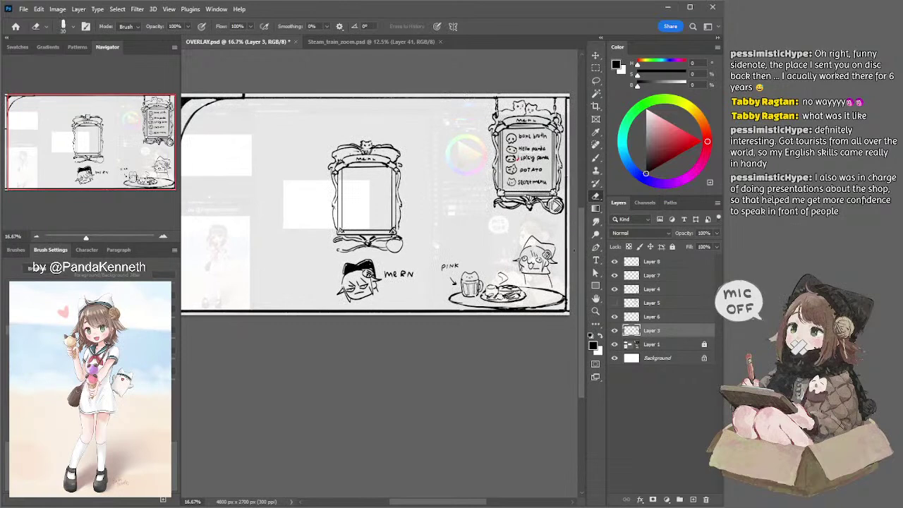
drag(562, 223, 518, 209)
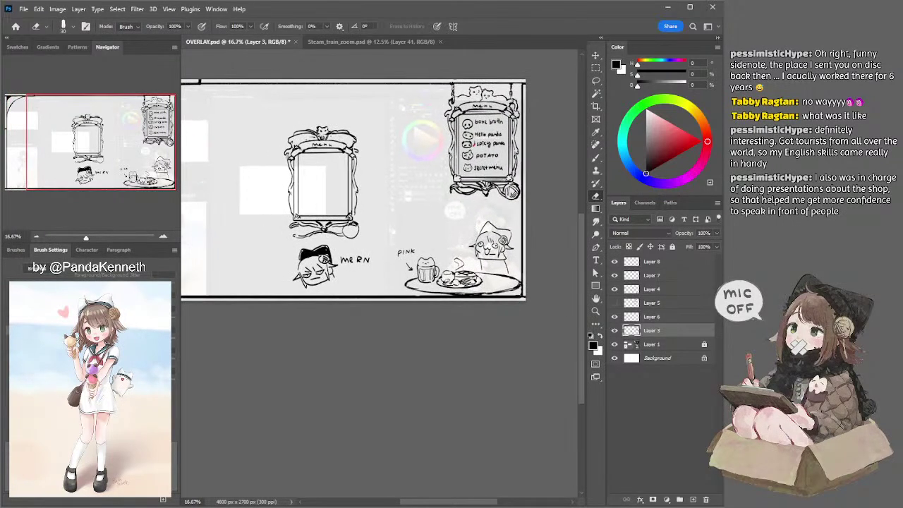
mouse_move(458, 208)
mouse_down()
mouse_move(476, 204)
mouse_move(463, 210)
mouse_up()
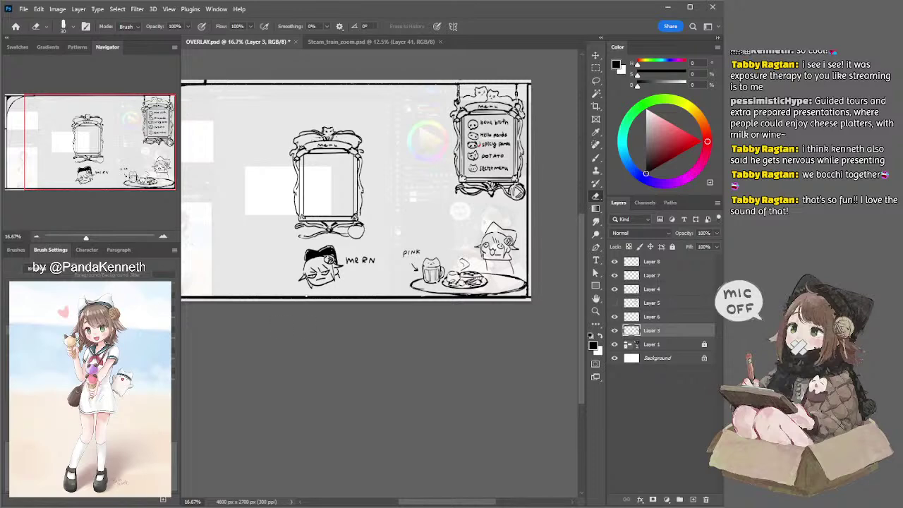
drag(559, 144, 538, 164)
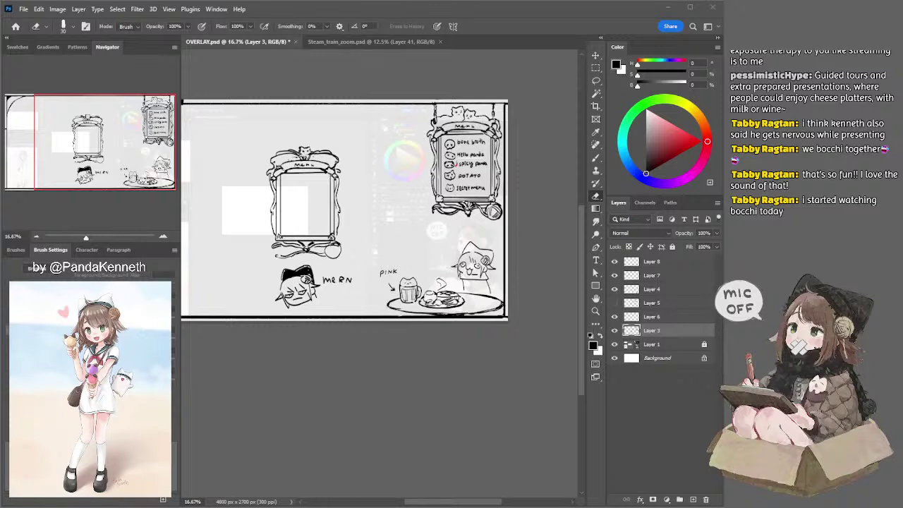
click(545, 118)
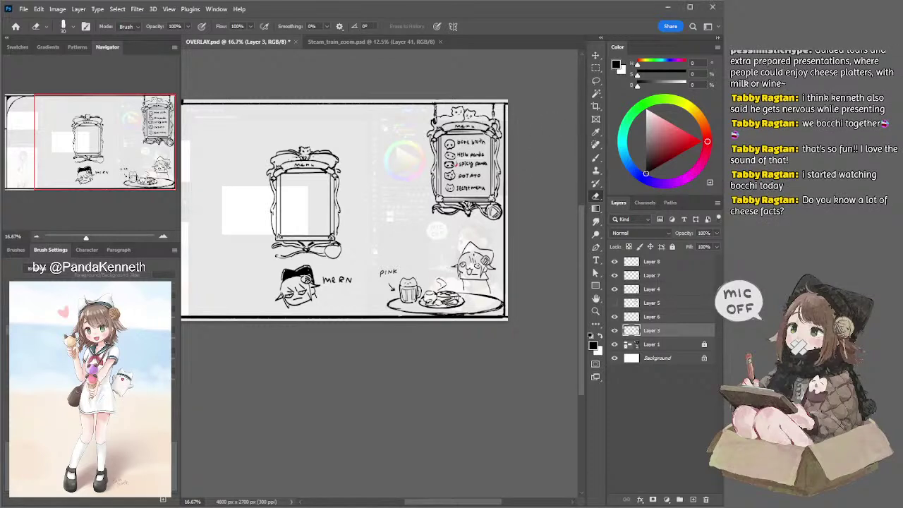
key(b)
ctrl+click(436, 295)
drag(469, 249, 528, 257)
mouse_move(451, 265)
mouse_down()
mouse_move(487, 269)
mouse_move(437, 266)
mouse_up()
mouse_move(511, 264)
mouse_down()
mouse_move(467, 262)
mouse_move(504, 269)
mouse_up()
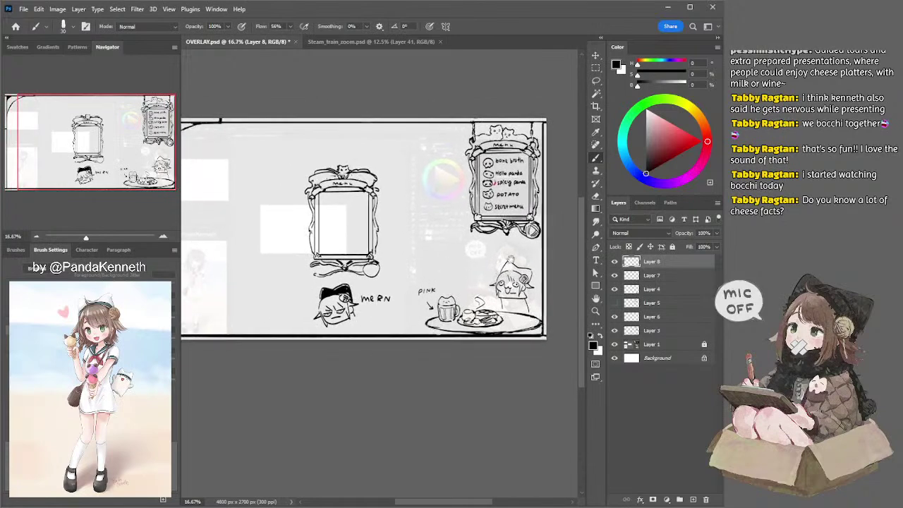
Step: Try to move the round ornament at the hanging board's lower-right corner on Layer 3 toward the middle of the board's base
ctrl+click(545, 231)
key(e)
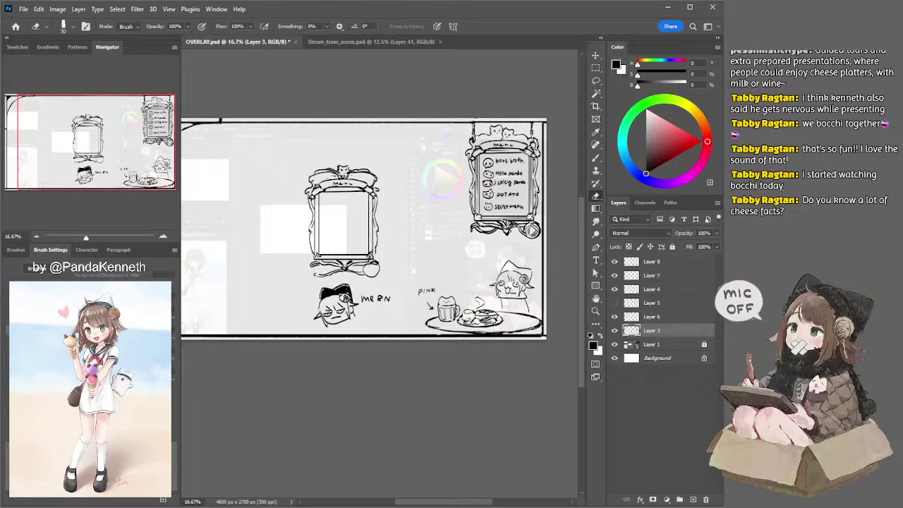
key(l)
mouse_move(527, 221)
mouse_down()
mouse_move(548, 233)
mouse_move(532, 219)
mouse_up()
drag(534, 231, 506, 228)
key(ctrl+d)
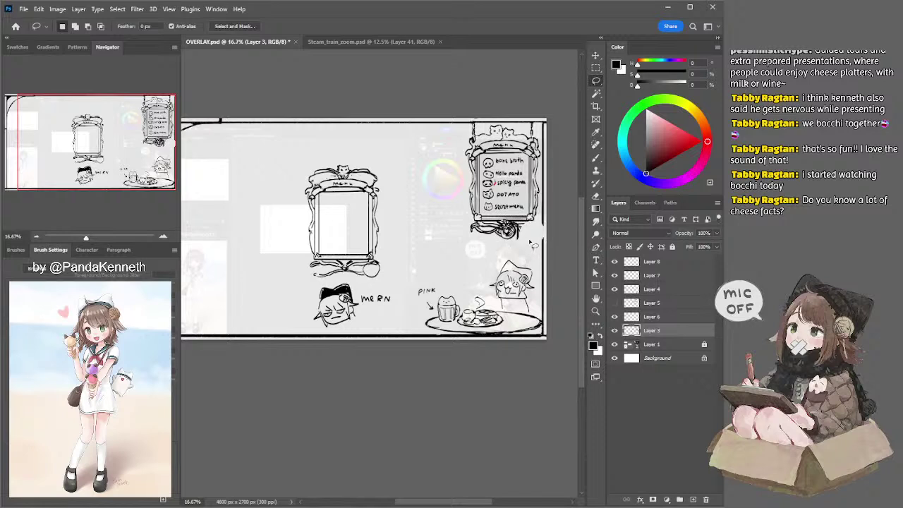
key(ctrl+z)
key(ctrl+z)
key(ctrl+z)
key(ctrl+z)
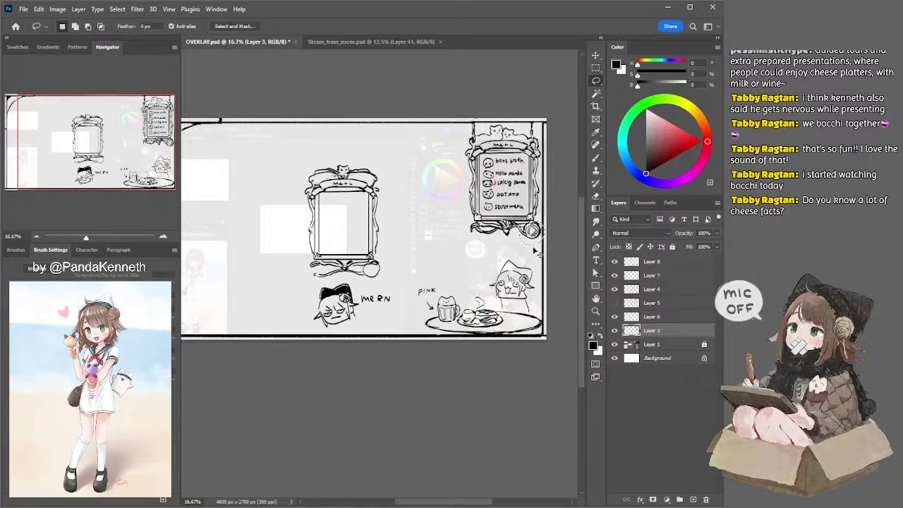
Step: Redraw the edge of the round table under the mug and plate on Layer 4 to give the tabletop a visible side thickness
drag(502, 245, 472, 258)
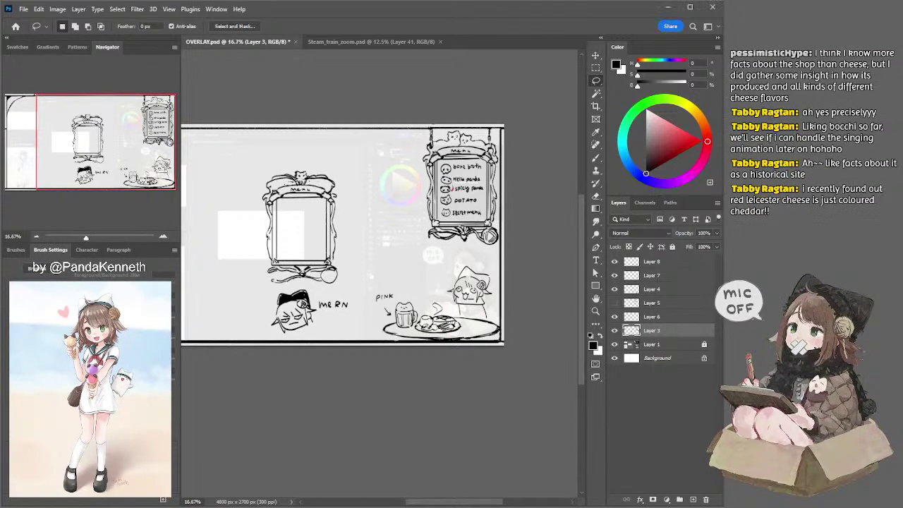
drag(351, 105, 409, 88)
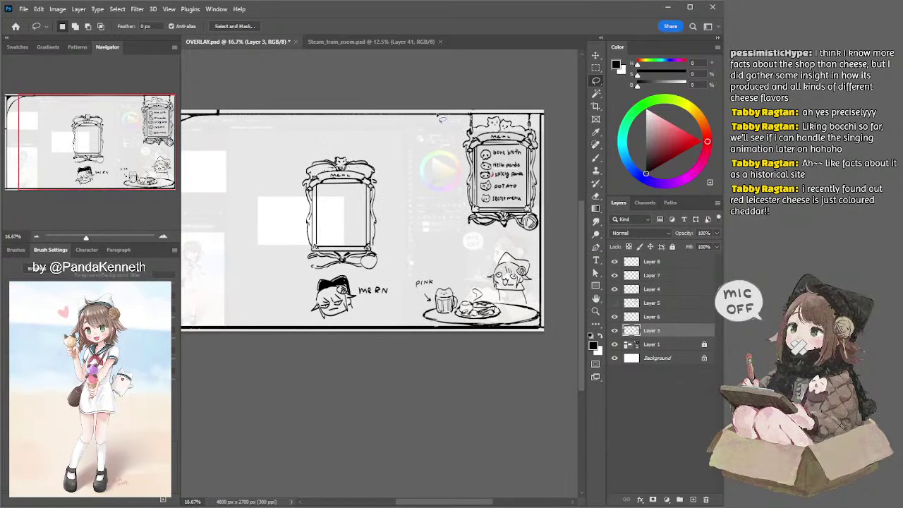
ctrl+click(534, 310)
key(e)
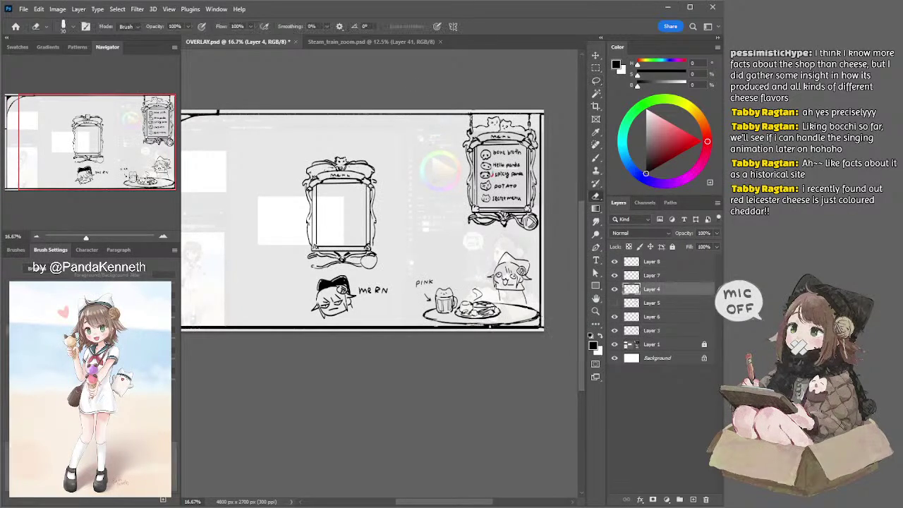
key(b)
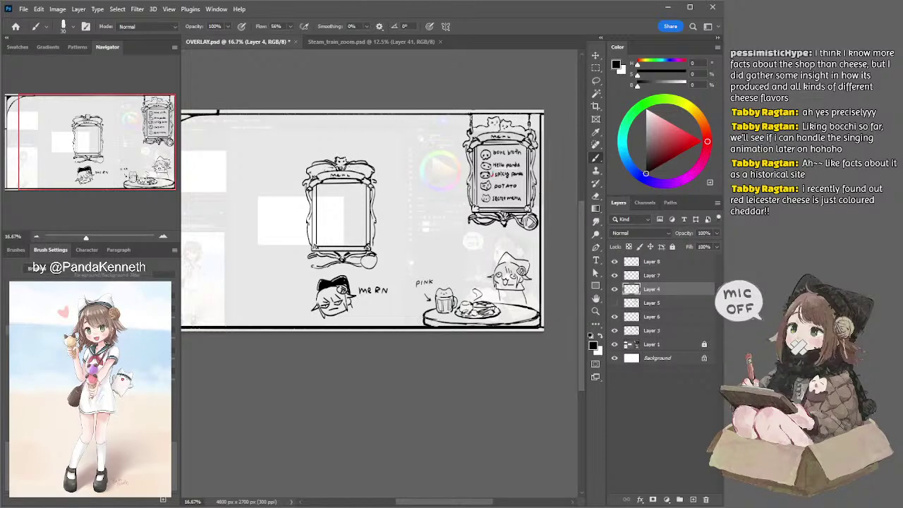
ctrl+click(484, 309)
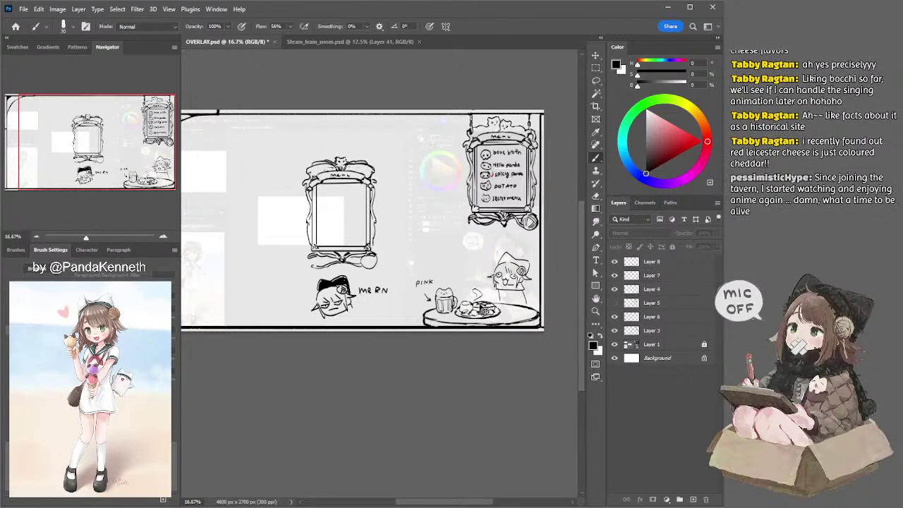
ctrl+click(485, 309)
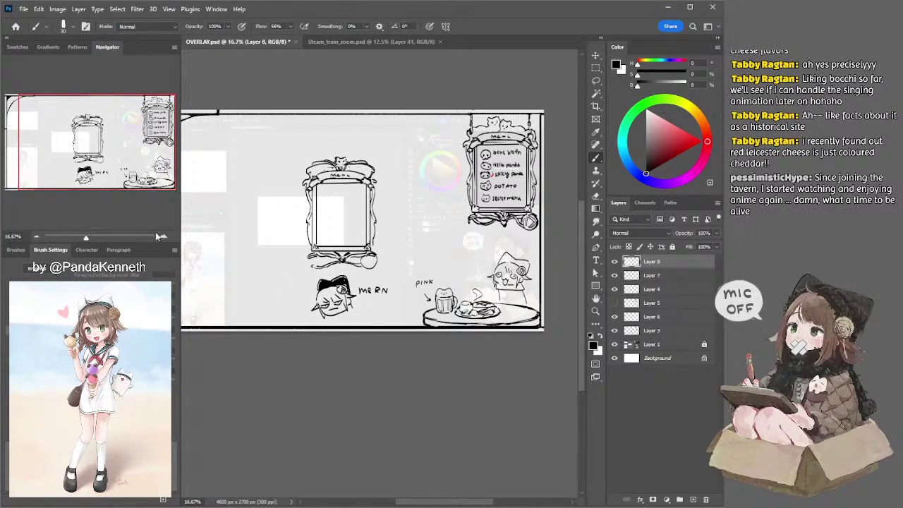
Step: Erase stray marks on Layer 3 where the frame's upper-left corner curve meets the top border, using a size 25 eraser
click(162, 236)
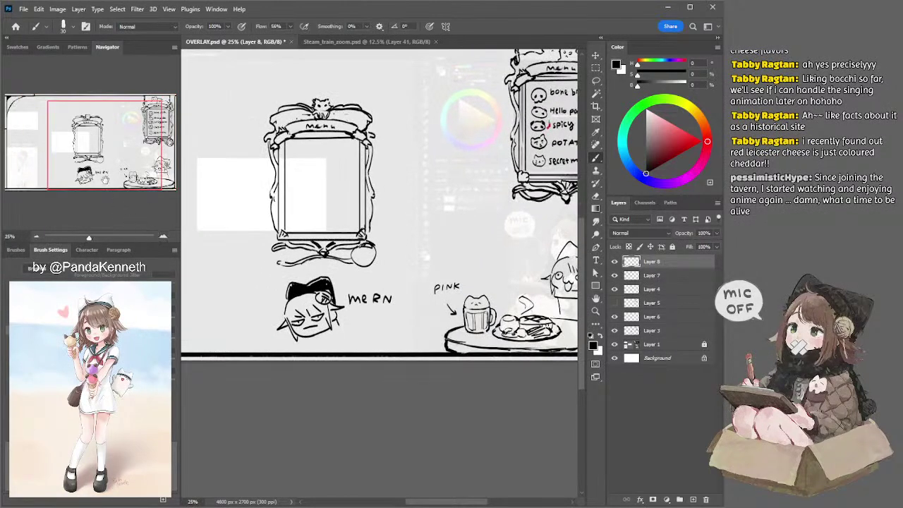
click(36, 235)
click(36, 235)
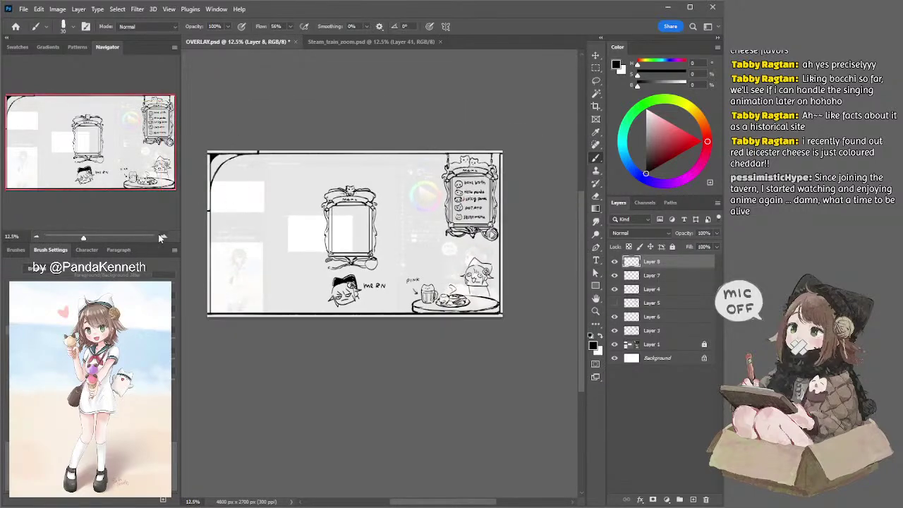
click(162, 237)
click(163, 236)
drag(259, 187, 369, 254)
drag(226, 168, 304, 205)
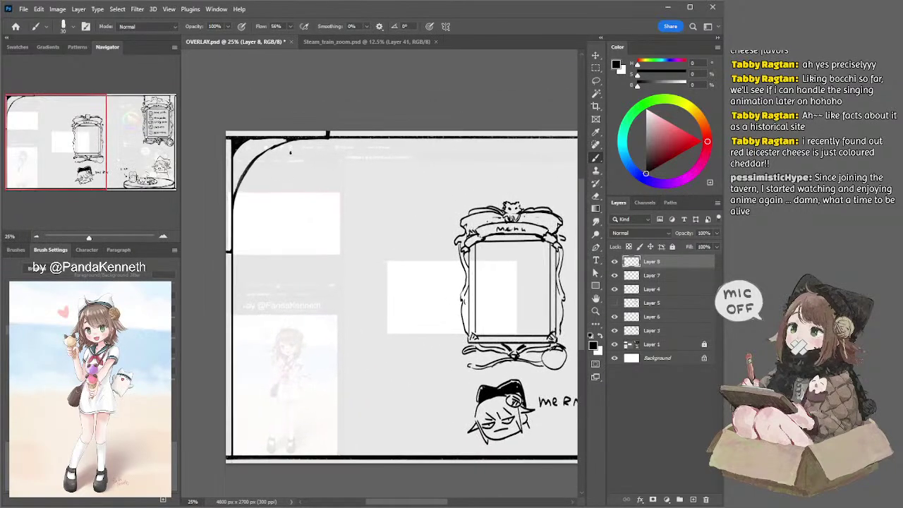
ctrl+click(291, 146)
drag(290, 143, 259, 159)
key(ctrl+z)
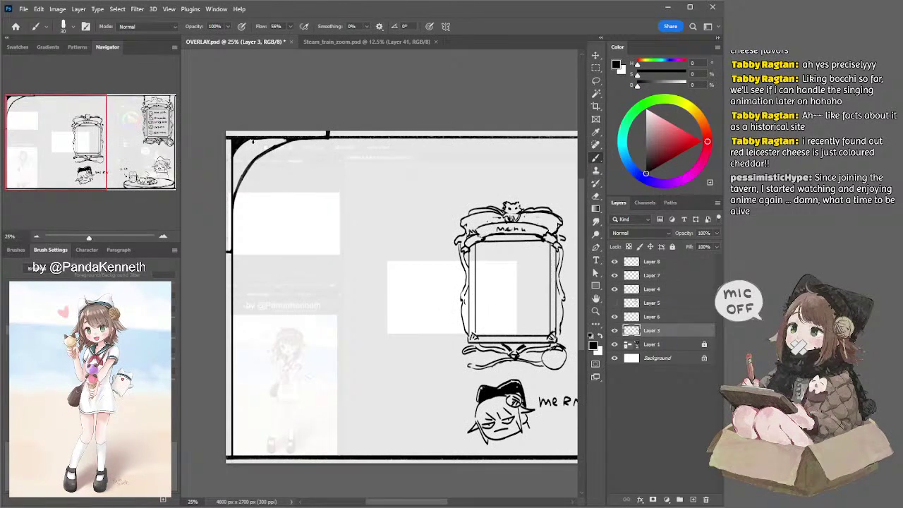
key(e)
mouse_move(266, 139)
mouse_down()
mouse_move(252, 139)
mouse_move(291, 141)
mouse_up()
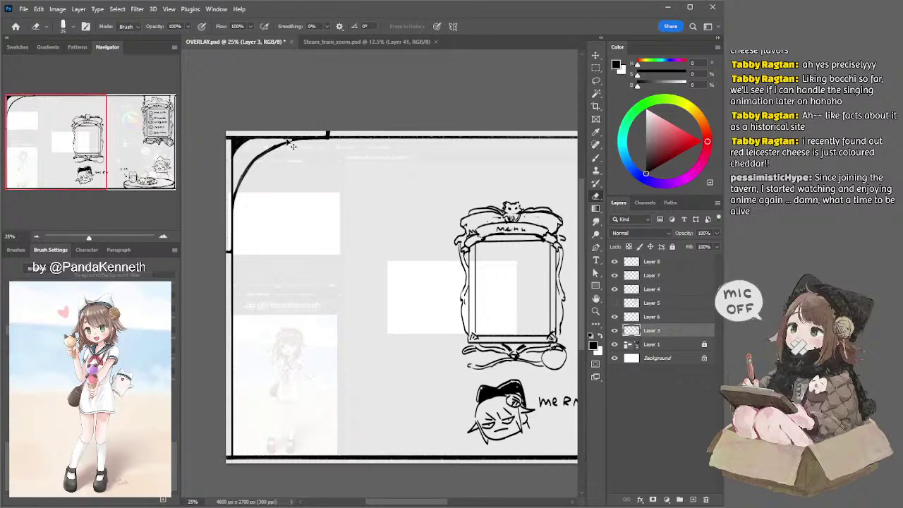
key(b)
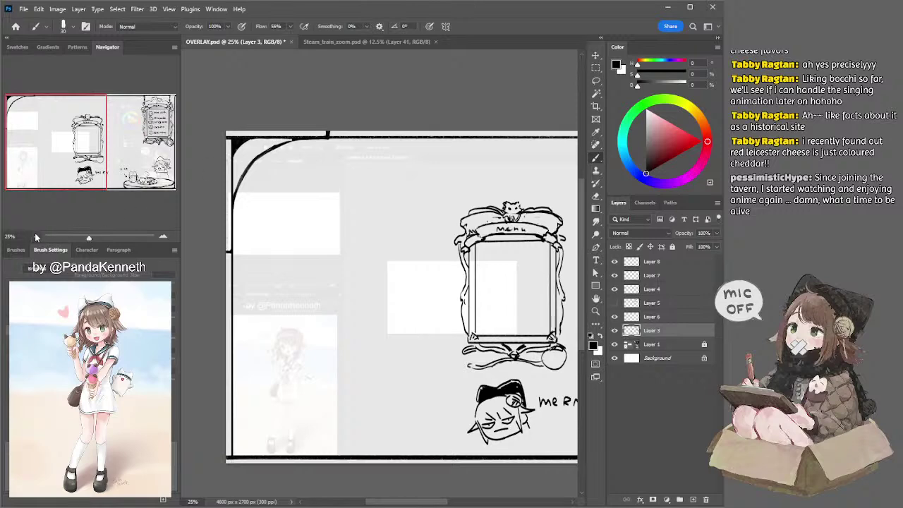
Step: Select the hanging menu board in the frame's upper-right corner on Layer 3 and cut it onto its own layer
click(36, 235)
click(36, 236)
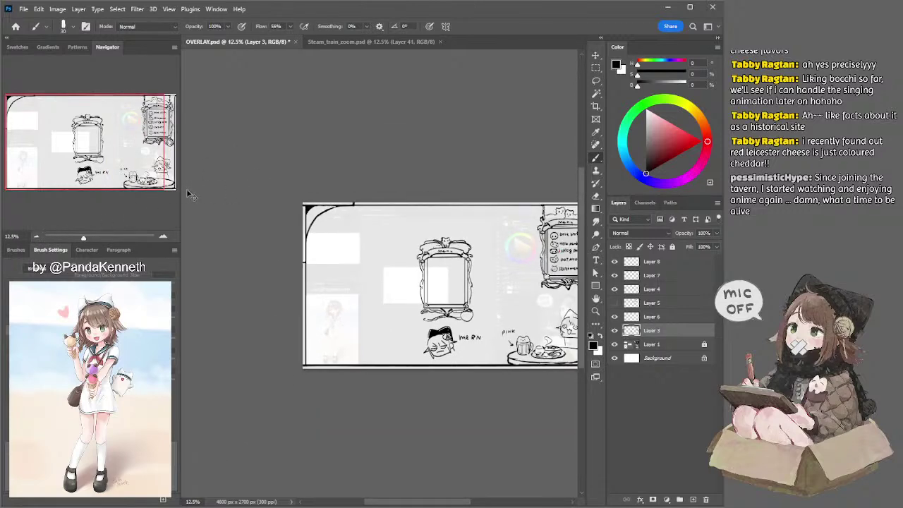
drag(358, 150, 298, 143)
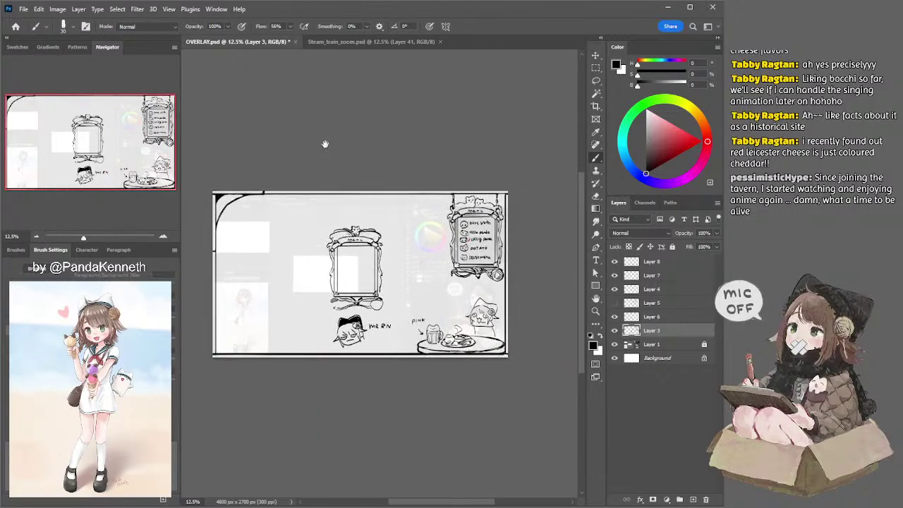
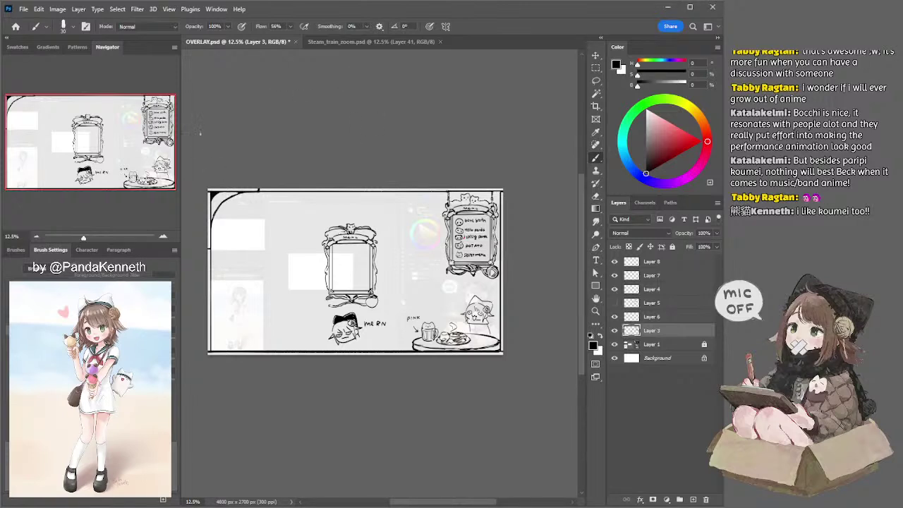
key(e)
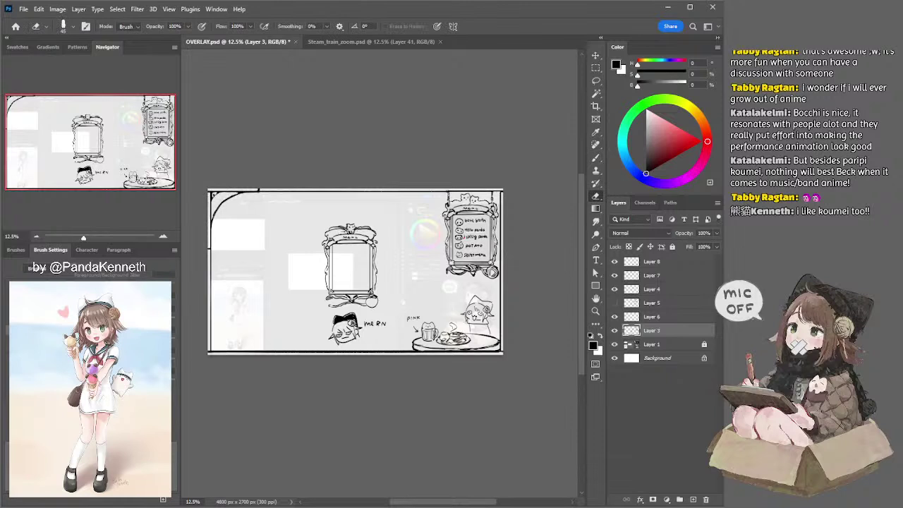
key(b)
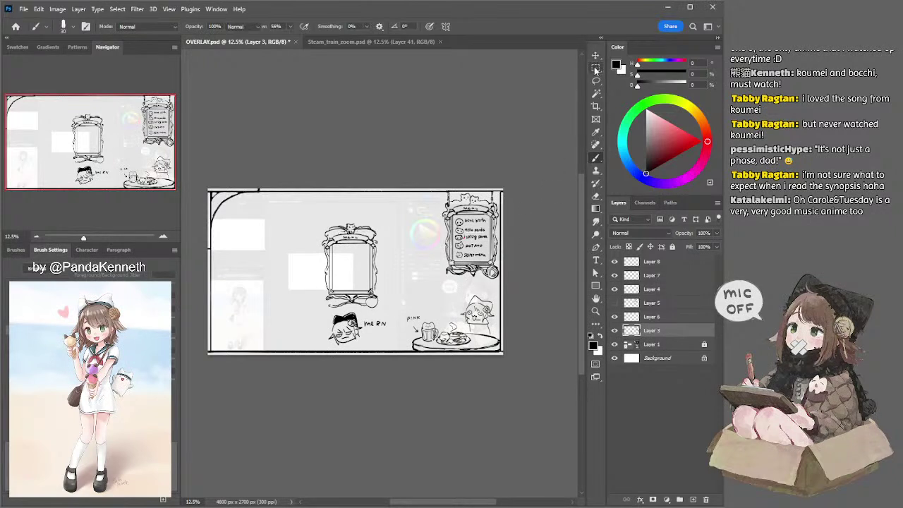
key(m)
drag(434, 286, 492, 198)
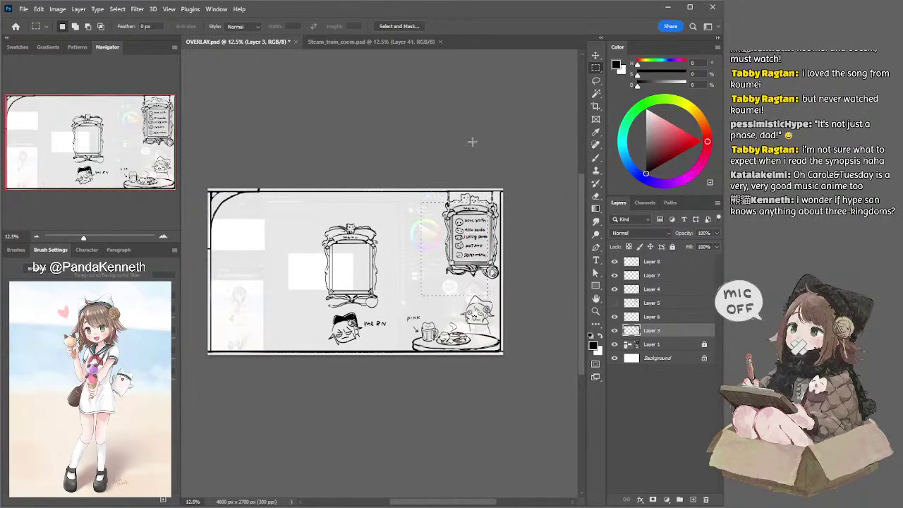
click(479, 176)
drag(436, 295, 486, 255)
key(shift)
key(shift)
key(ctrl+j)
drag(471, 265, 471, 265)
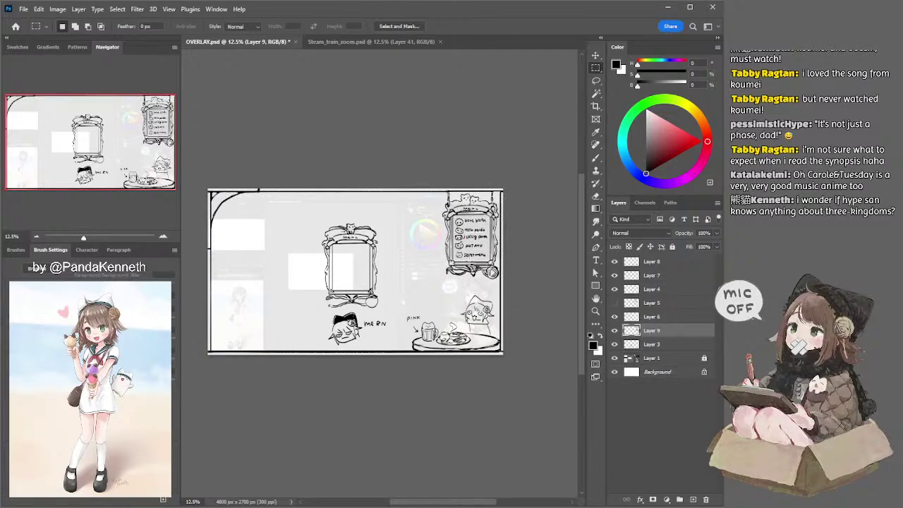
Step: Toggle Layer 6's visibility to check its content and merge the separated menu board layer with it
click(615, 317)
click(615, 317)
click(615, 318)
click(614, 318)
shift+click(632, 319)
key(ctrl+e)
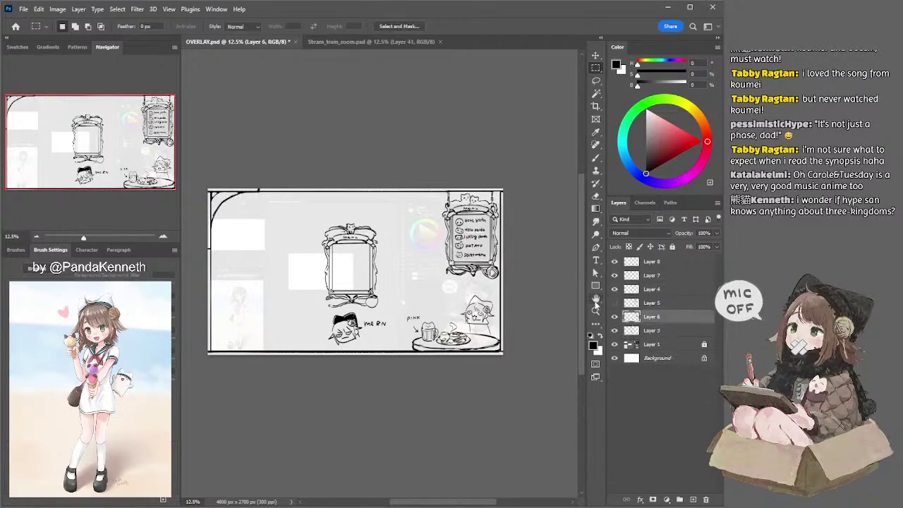
Step: Nudge the hanging menu board on Layer 6 slightly downward below the frame's top border
key(ctrl+shift+Down)
key(ctrl+shift+Down)
key(ctrl+shift+Down)
key(ctrl+shift+Down)
key(ctrl+shift+Up)
key(ctrl+shift+Up)
key(ctrl+shift+Up)
key(ctrl+shift+Up)
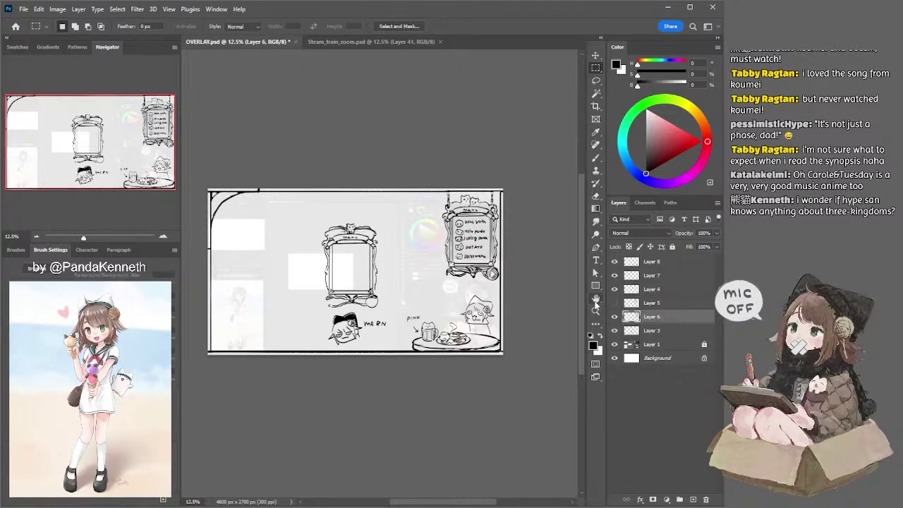
key(ctrl+shift+Down)
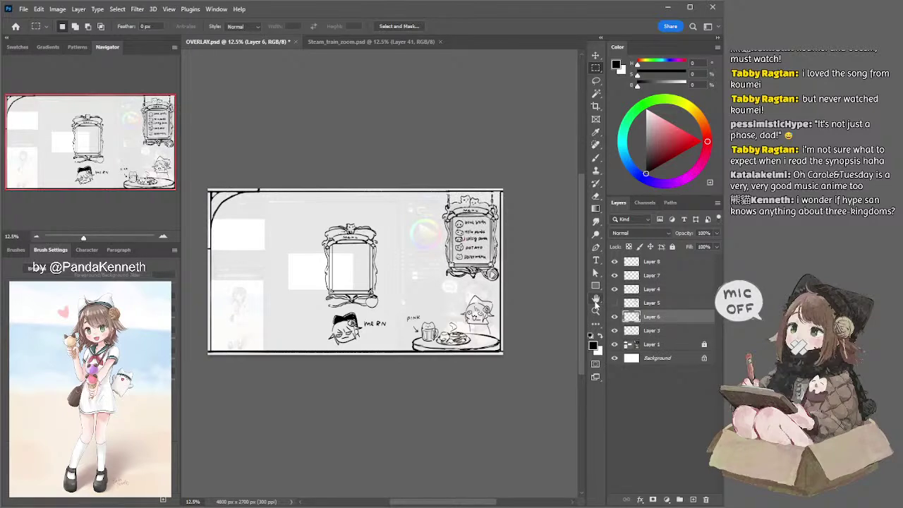
Step: Lasso around the chains and cat ornament at the top of the hanging menu board on Layer 6
ctrl+click(443, 160)
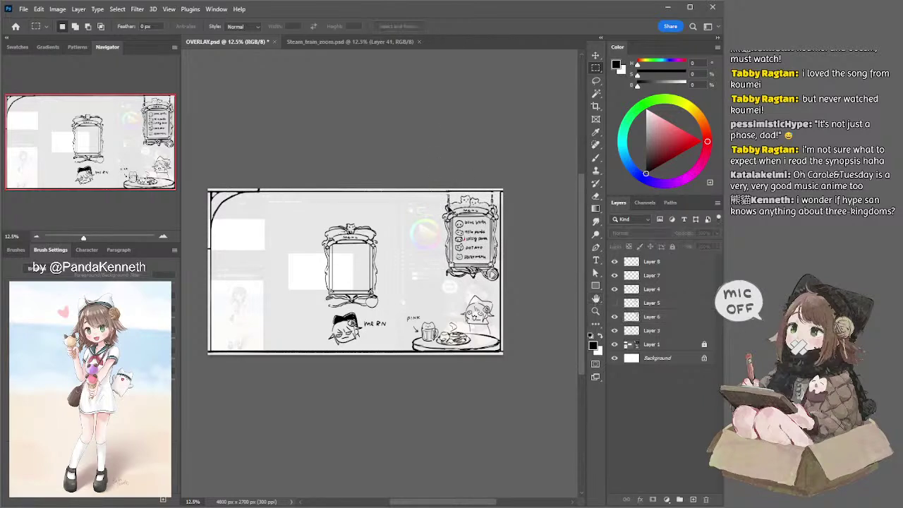
ctrl+click(447, 206)
key(l)
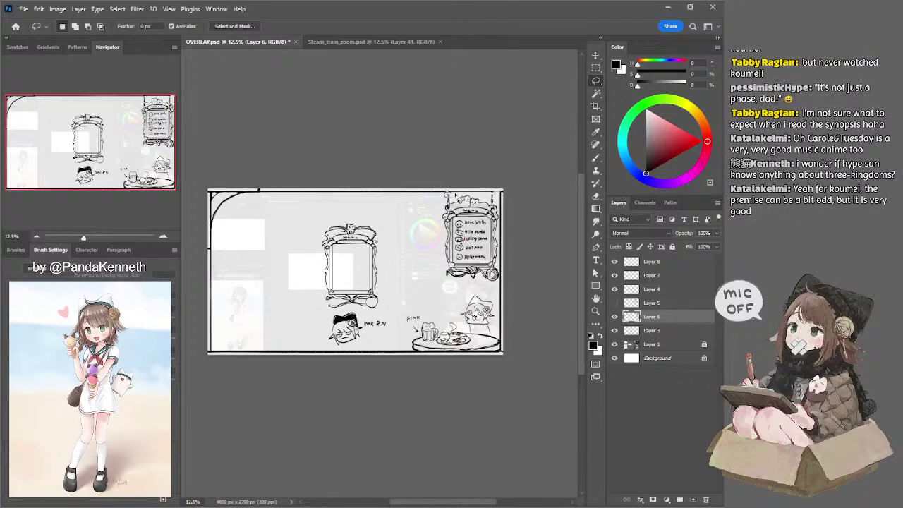
drag(449, 206, 493, 199)
Step: Cut the empty central menu frame and the head doodle below it from Layer 3 onto a new layer and hide that layer
click(164, 237)
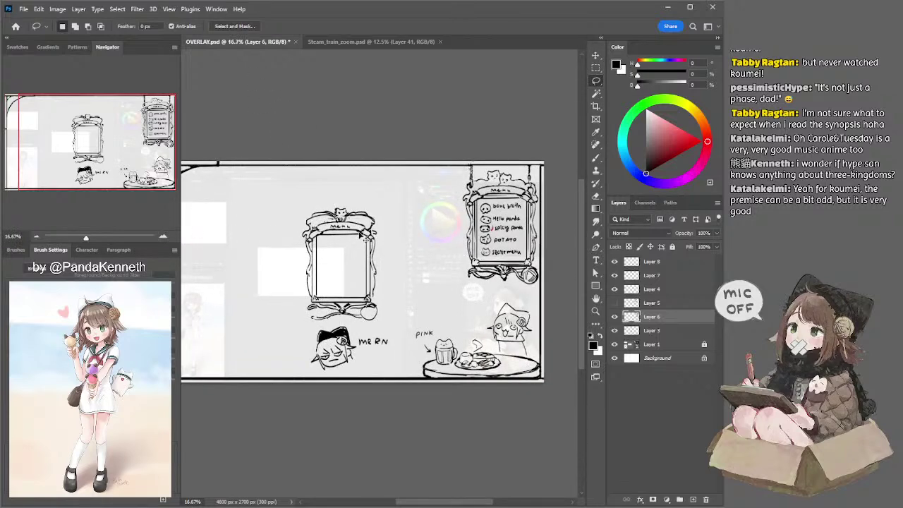
ctrl+click(361, 234)
click(615, 331)
click(615, 331)
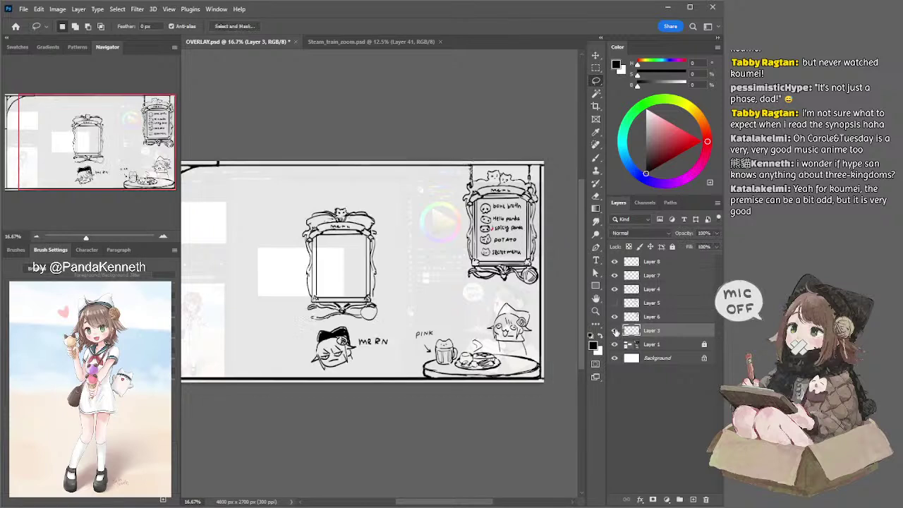
mouse_move(365, 191)
mouse_down()
mouse_move(400, 323)
mouse_move(395, 361)
mouse_move(325, 378)
mouse_move(262, 228)
mouse_move(316, 161)
mouse_up()
drag(363, 185, 361, 159)
key(ctrl+d)
key(ctrl+shift+j)
click(615, 330)
Step: Draw a hanging lantern under the curved bracket in the frame's upper-left corner on Layer 3
mouse_move(315, 135)
mouse_down()
mouse_move(427, 127)
mouse_move(371, 135)
mouse_up()
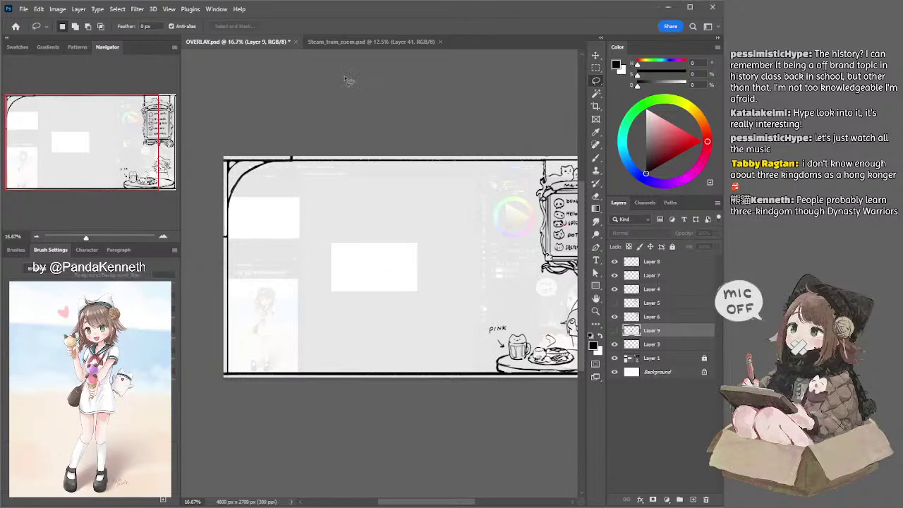
key(b)
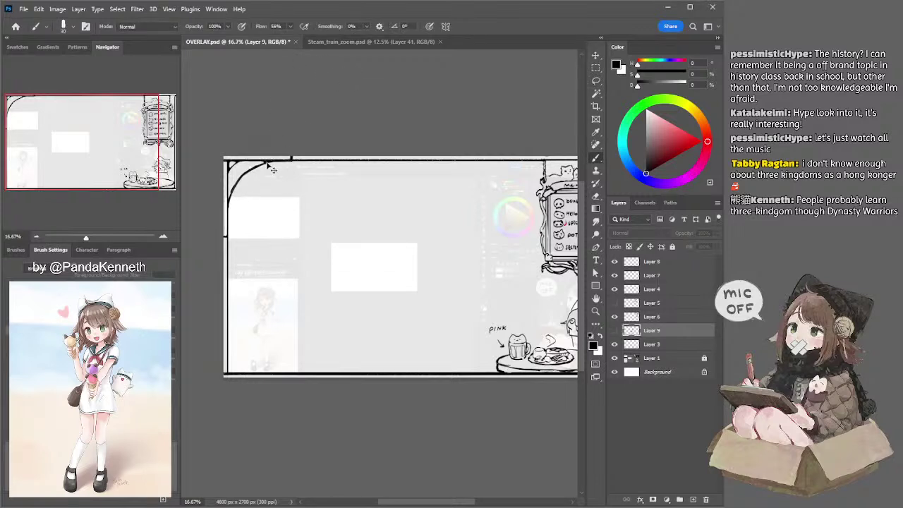
ctrl+click(270, 165)
drag(243, 189, 257, 183)
key(ctrl+z)
key(ctrl+z)
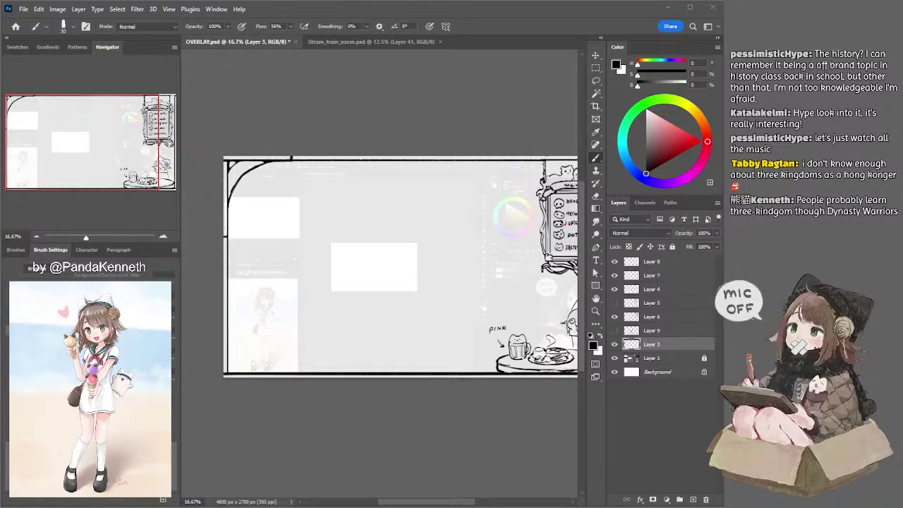
click(266, 172)
mouse_move(248, 191)
mouse_down()
mouse_move(273, 194)
mouse_move(241, 196)
mouse_move(249, 221)
mouse_move(279, 220)
mouse_move(254, 226)
mouse_up()
key(ctrl+z)
key(ctrl+z)
drag(319, 188, 282, 184)
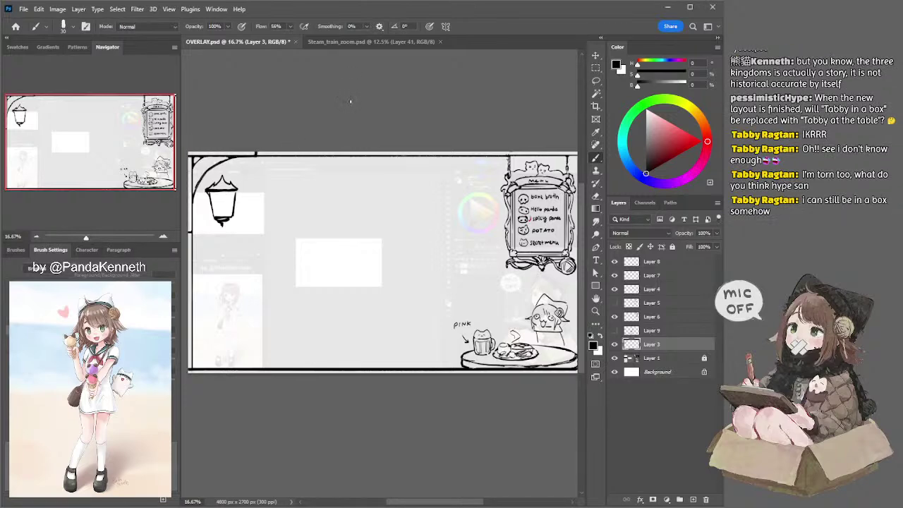
Step: Move the chibi character on Layer 7 away from the lower-right corner toward the middle of the layout
drag(314, 148, 270, 122)
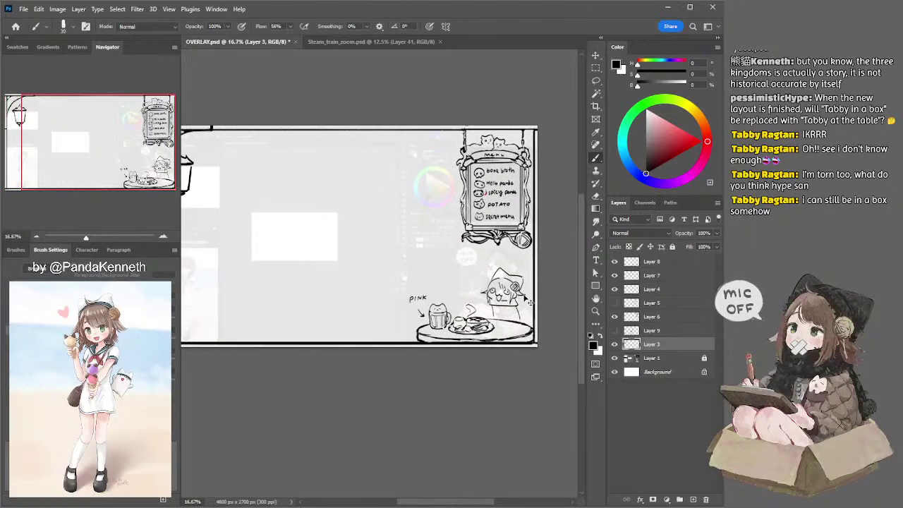
ctrl+click(525, 295)
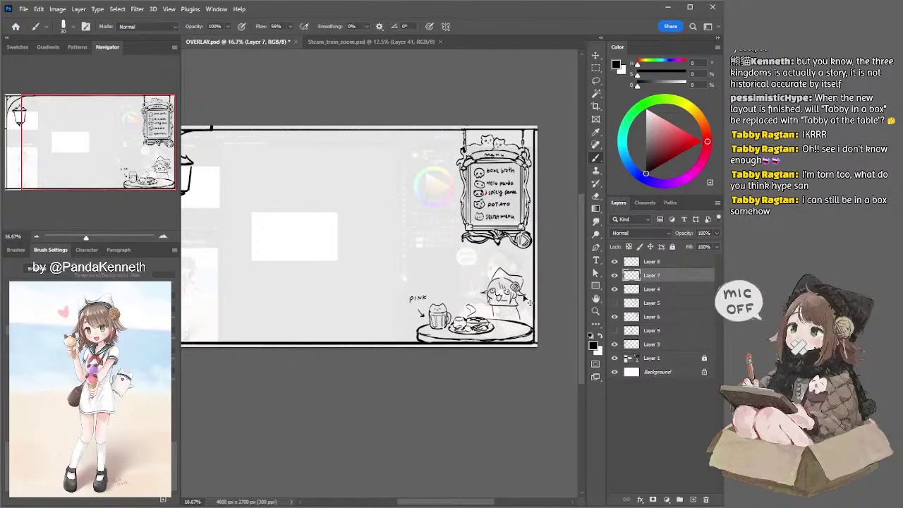
key(ctrl+z)
mouse_move(523, 295)
mouse_down()
mouse_move(395, 265)
mouse_move(377, 250)
mouse_up()
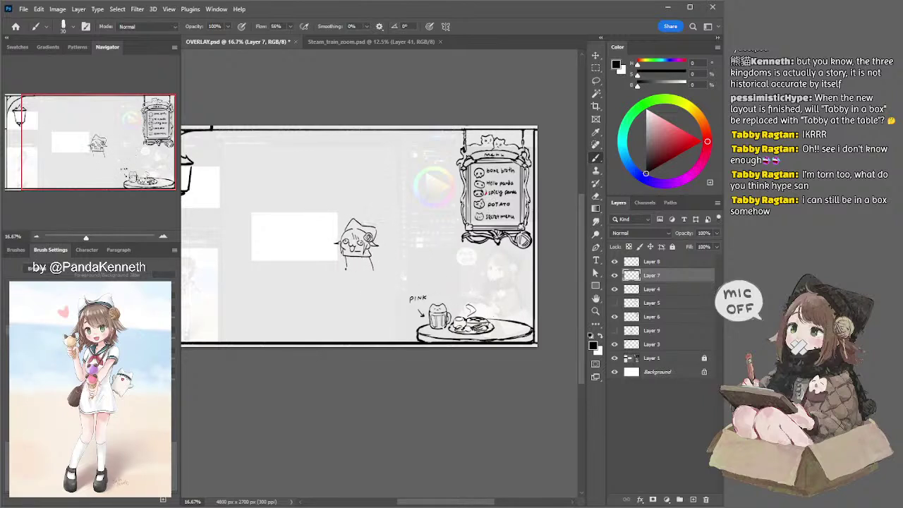
mouse_move(338, 273)
mouse_down()
mouse_move(385, 280)
mouse_move(368, 277)
mouse_move(395, 264)
mouse_up()
key(ctrl+z)
key(ctrl+z)
key(ctrl+z)
click(420, 143)
Step: Move the round table with its mug, plate and PINK note on Layers 4 and 8 toward the middle, below the character
key(alt+bracketright)
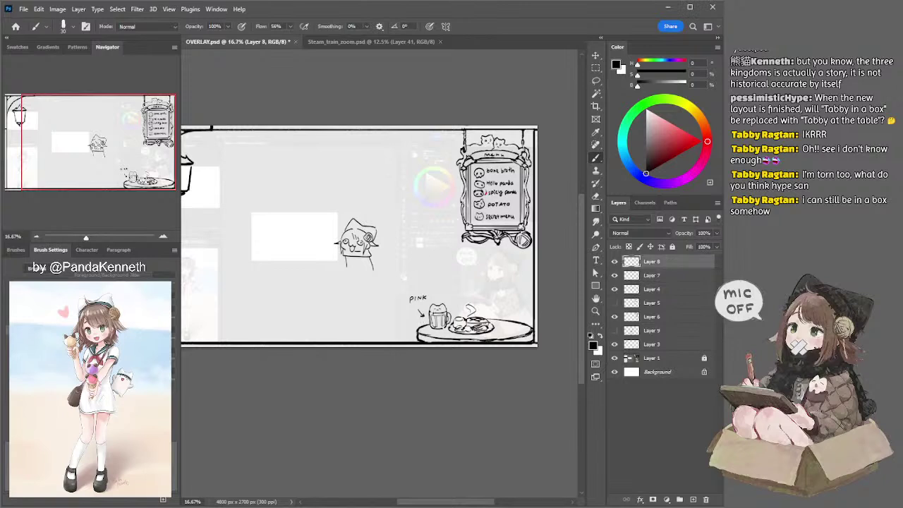
drag(425, 319, 397, 301)
key(ctrl+z)
ctrl+shift+click(424, 337)
mouse_move(522, 337)
mouse_down()
mouse_move(429, 319)
mouse_move(439, 323)
mouse_up()
ctrl+click(439, 304)
ctrl+click(440, 315)
Step: Redraw the lower side edge of the round tabletop on Layer 4 and erase the rough lines along it
mouse_move(334, 324)
mouse_down()
mouse_move(407, 329)
mouse_move(358, 337)
mouse_move(364, 330)
mouse_move(397, 341)
mouse_move(394, 333)
mouse_move(438, 322)
mouse_up()
key(ctrl+z)
key(ctrl+z)
key(ctrl+z)
key(ctrl+z)
key(ctrl+z)
key(ctrl+z)
key(ctrl+z)
key(ctrl+z)
key(ctrl+z)
key(ctrl+z)
key(ctrl+z)
key(ctrl+z)
key(ctrl+z)
key(ctrl+z)
key(ctrl+z)
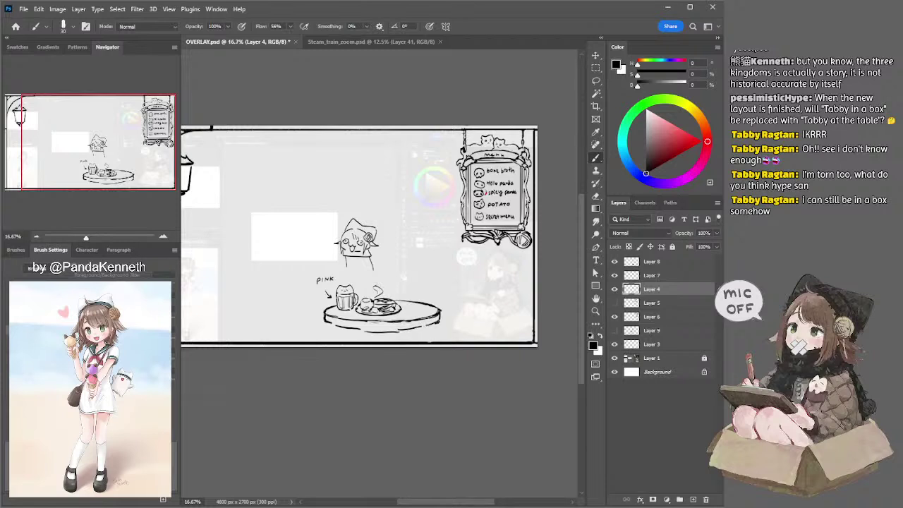
key(e)
drag(371, 333, 439, 322)
Step: Draw the table's central leg from under the tabletop to the frame's bottom border on Layer 4
key(b)
key(ctrl+z)
key(ctrl+z)
key(ctrl+z)
key(ctrl+z)
mouse_move(375, 331)
mouse_down()
mouse_move(393, 333)
mouse_move(378, 341)
mouse_move(405, 344)
mouse_up()
key(ctrl+z)
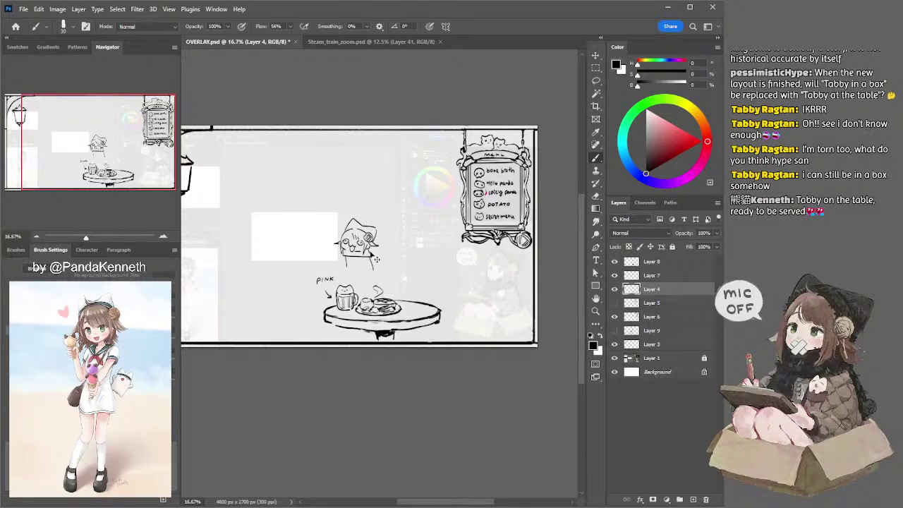
Step: Move the chibi character on Layer 7 above the right end of the table, beside the plate
ctrl+click(368, 250)
ctrl+click(393, 257)
drag(385, 252, 439, 277)
ctrl+click(426, 274)
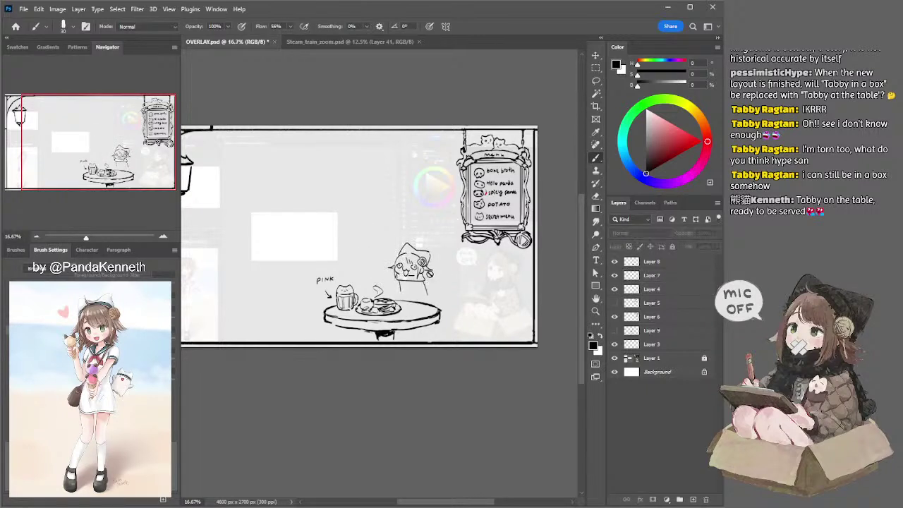
ctrl+click(431, 272)
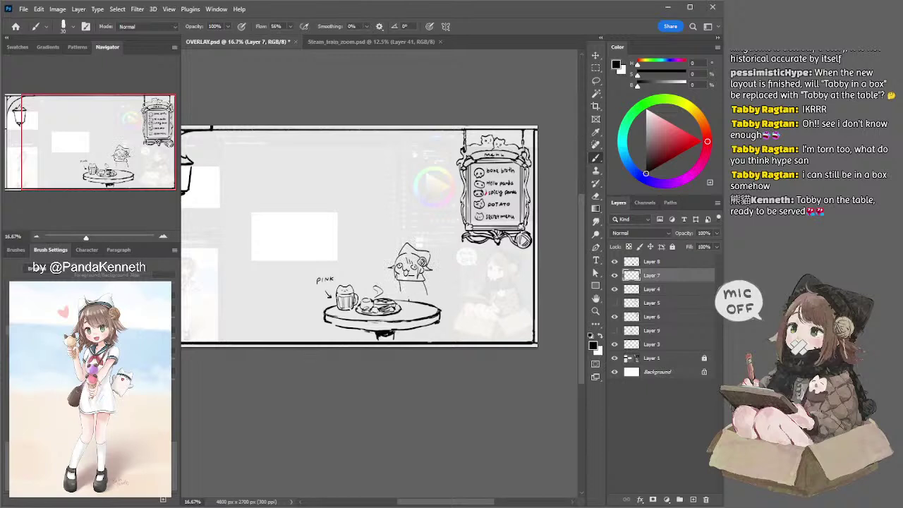
Step: Draw the chibi character's body with outstretched arms and legs on Layer 7 so it stands on the tabletop
key(ctrl+z)
mouse_move(404, 307)
mouse_down()
mouse_move(429, 309)
mouse_move(424, 301)
mouse_move(407, 309)
mouse_move(419, 313)
mouse_move(403, 310)
mouse_up()
key(ctrl+z)
key(ctrl+z)
key(ctrl+z)
mouse_move(425, 281)
mouse_down()
mouse_move(437, 278)
mouse_move(427, 291)
mouse_move(435, 276)
mouse_move(398, 290)
mouse_move(390, 279)
mouse_move(400, 297)
mouse_move(427, 299)
mouse_move(402, 287)
mouse_move(427, 295)
mouse_up()
key(ctrl+z)
key(ctrl+z)
key(ctrl+z)
key(e)
key(b)
key(ctrl+z)
key(ctrl+z)
key(ctrl+z)
key(ctrl+z)
Step: Erase stray lines around the chibi character's legs on Layer 7 with a size 45 eraser
key(e)
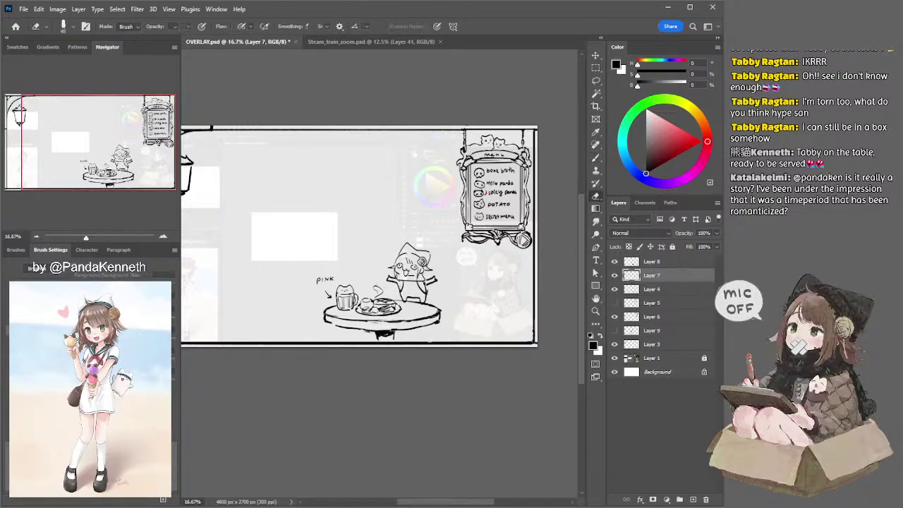
drag(432, 291, 431, 301)
ctrl+click(437, 298)
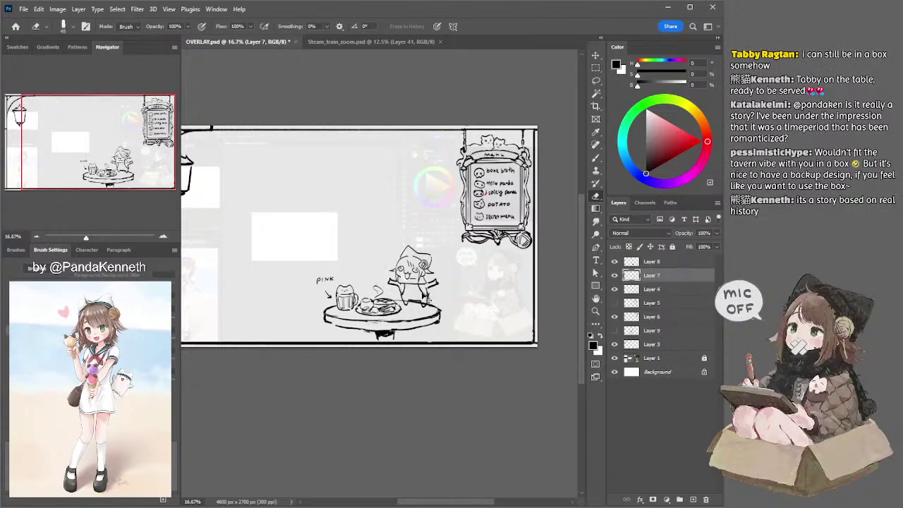
Step: Draw a speech bubble reading "DIN DINS" to the upper left of the chibi character on Layer 7
key(b)
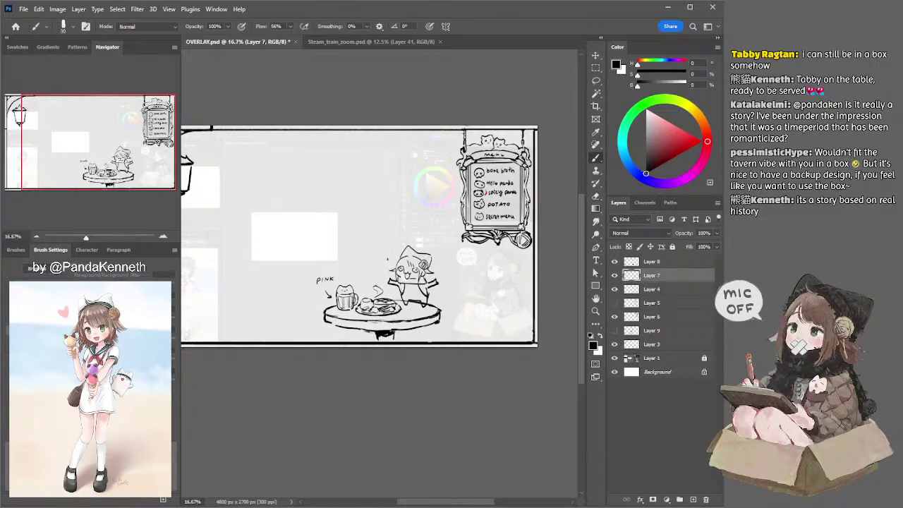
mouse_move(381, 258)
mouse_down()
mouse_move(392, 249)
mouse_move(366, 255)
mouse_move(384, 246)
mouse_move(372, 265)
mouse_move(387, 256)
mouse_move(358, 260)
mouse_move(397, 253)
mouse_move(397, 274)
mouse_move(361, 247)
mouse_move(395, 259)
mouse_move(387, 269)
mouse_move(358, 249)
mouse_move(395, 257)
mouse_move(381, 273)
mouse_up()
key(ctrl+z)
key(ctrl+z)
key(ctrl+z)
key(ctrl+z)
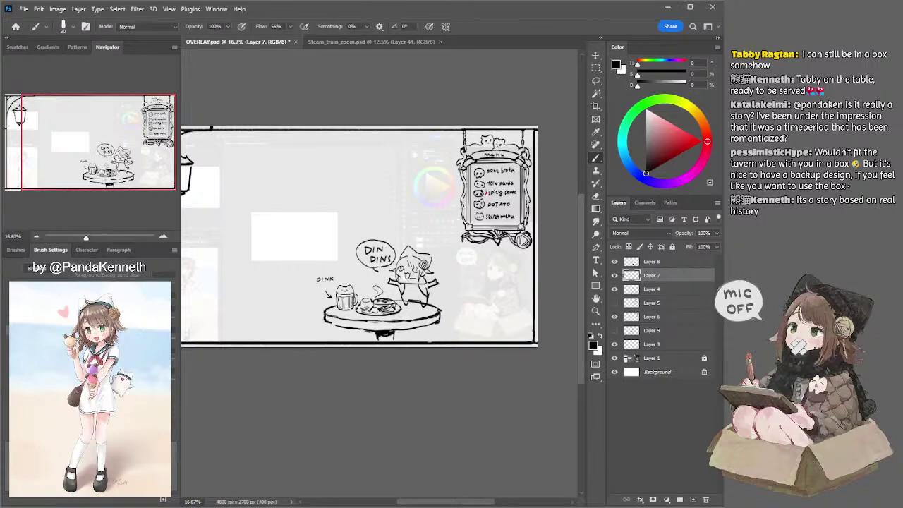
drag(483, 266, 467, 252)
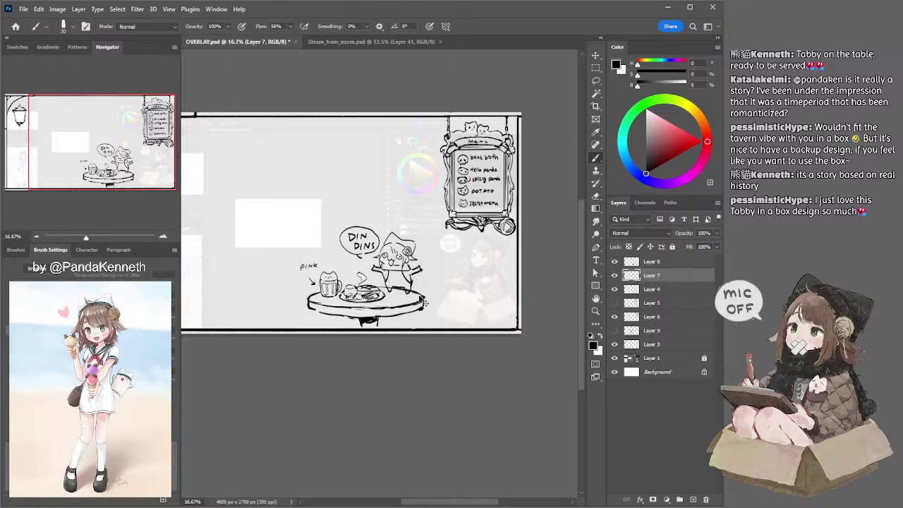
key(alt+bracketleft)
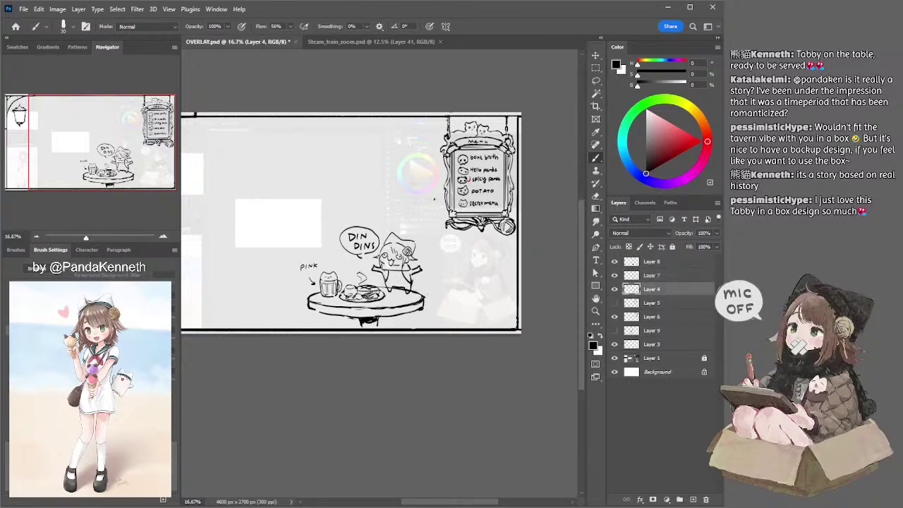
drag(468, 250, 491, 244)
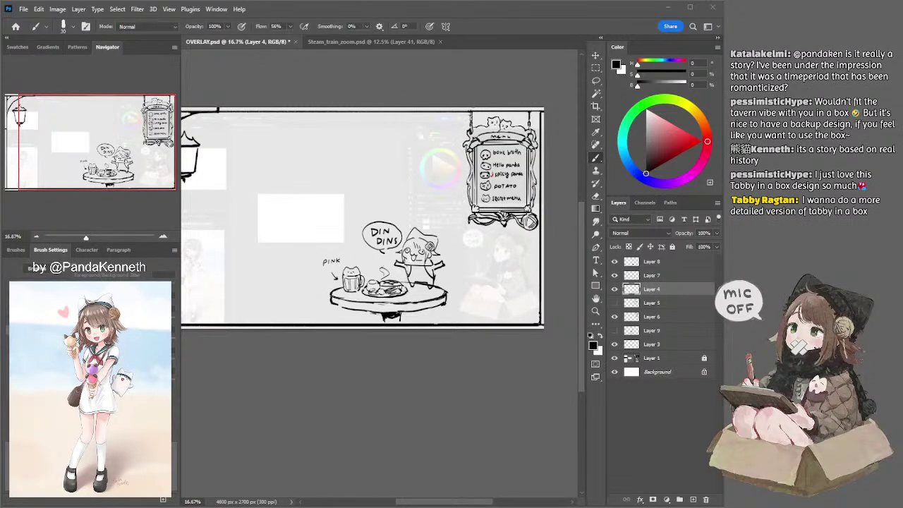
mouse_move(424, 182)
mouse_down()
mouse_move(403, 171)
mouse_move(389, 182)
mouse_up()
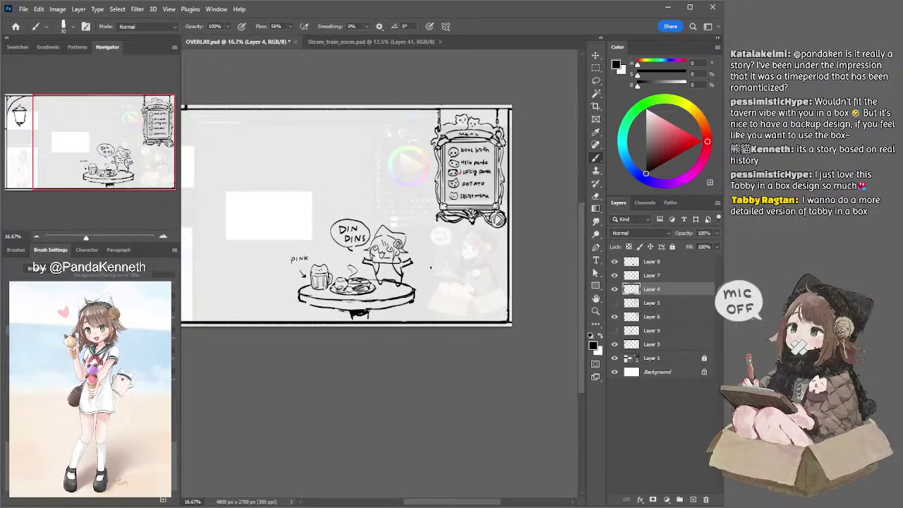
mouse_move(448, 229)
mouse_down()
mouse_move(523, 223)
mouse_move(444, 226)
mouse_up()
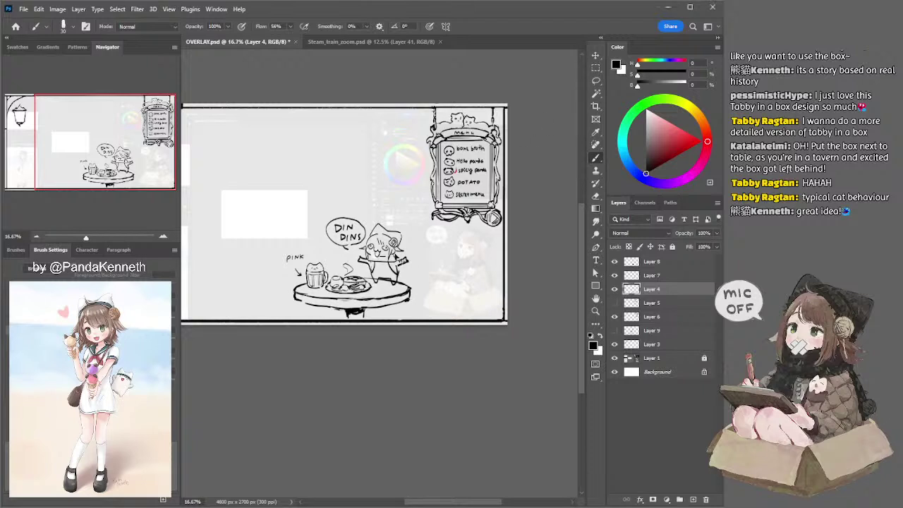
drag(409, 275, 339, 273)
key(ctrl+z)
ctrl+click(423, 277)
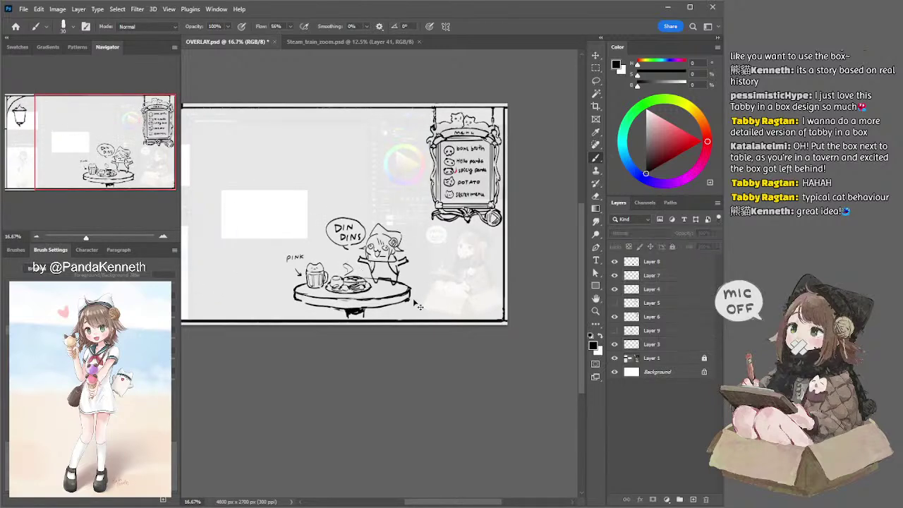
drag(410, 320, 416, 312)
key(ctrl+z)
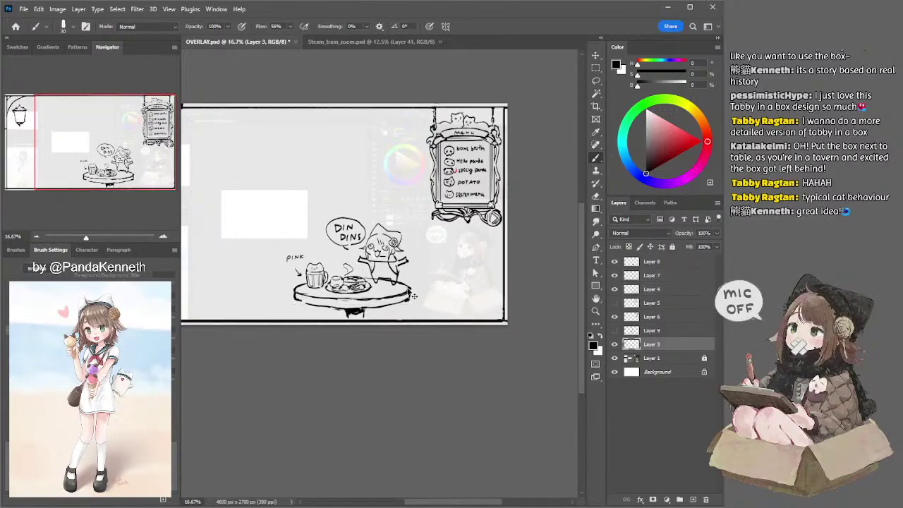
Step: Check which sketch Layer 3 holds by toggling its visibility, and lock that frame layer's position
drag(407, 240, 308, 319)
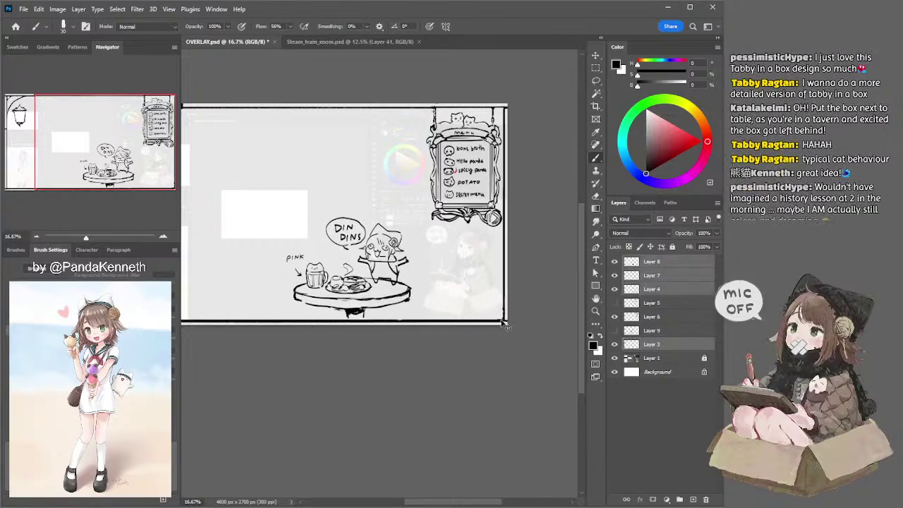
click(615, 344)
click(615, 345)
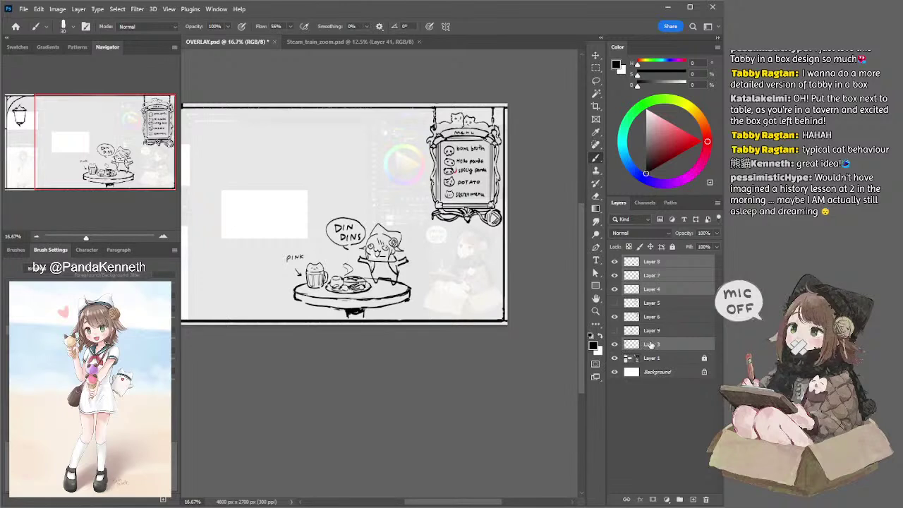
click(650, 344)
click(673, 247)
Step: Move the table, its food, the mug and the chibi character together toward the lower left of the overlay
drag(375, 205, 300, 315)
drag(357, 312, 242, 311)
ctrl+click(328, 281)
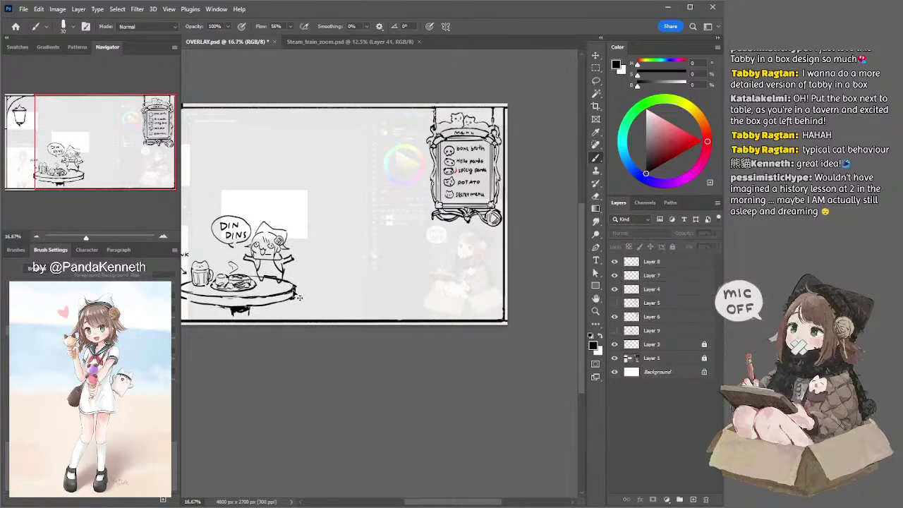
Step: Move only the table with its mug and plate to the right side below the menu board, leaving the chibi character in place
drag(295, 295, 320, 287)
key(ctrl+z)
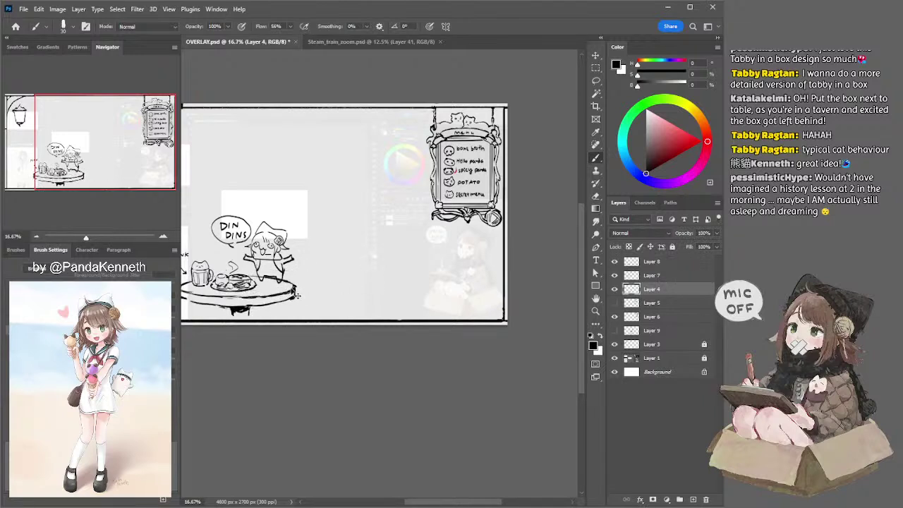
ctrl+shift+click(243, 281)
drag(244, 275, 442, 237)
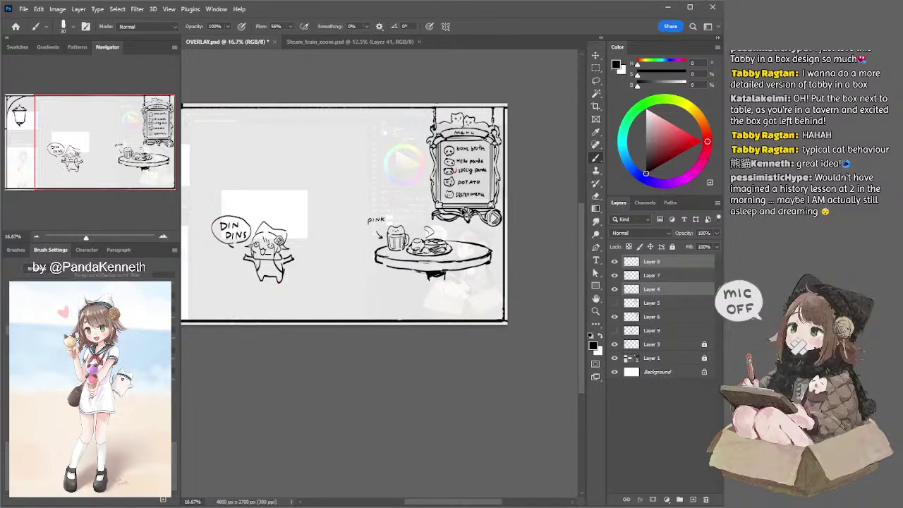
Step: Scale down the table with its mug and plate and place it directly beneath the menu board
key(v)
drag(369, 248, 385, 248)
drag(456, 258, 466, 252)
key(Return)
click(535, 216)
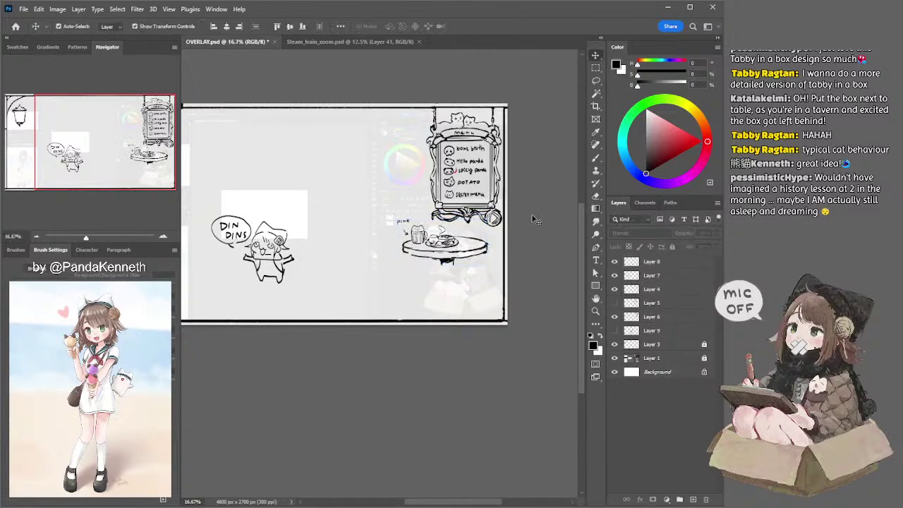
click(484, 252)
key(b)
mouse_move(460, 265)
mouse_down()
mouse_move(474, 279)
mouse_move(465, 264)
mouse_up()
key(ctrl+z)
key(ctrl+z)
key(ctrl+z)
key(ctrl+z)
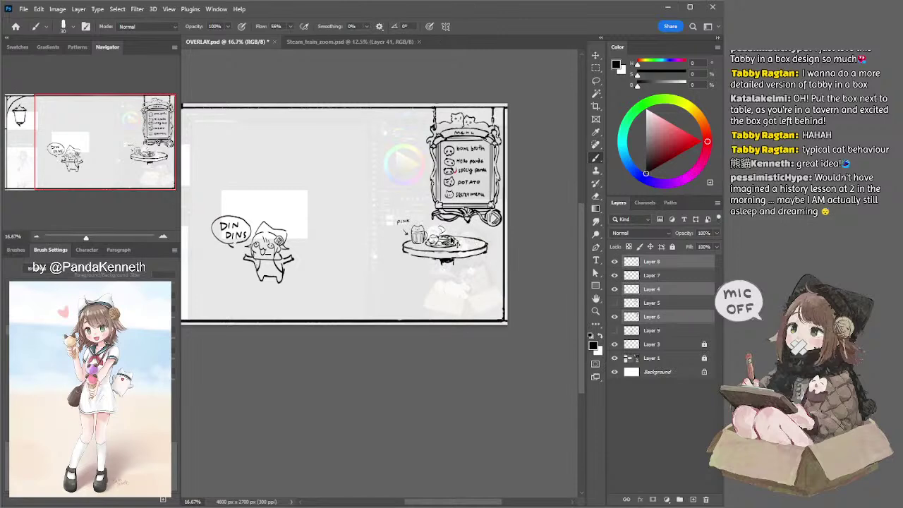
drag(446, 239, 484, 245)
key(ctrl+z)
ctrl+click(485, 245)
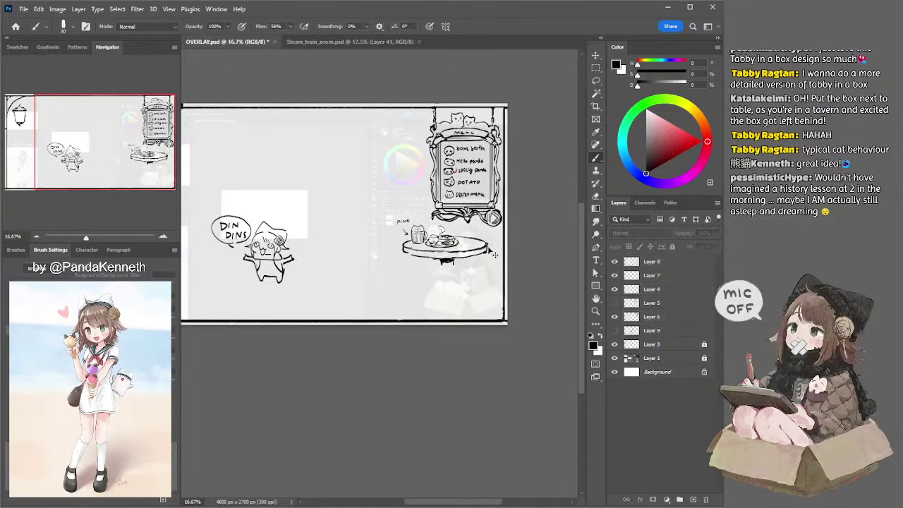
ctrl+click(452, 241)
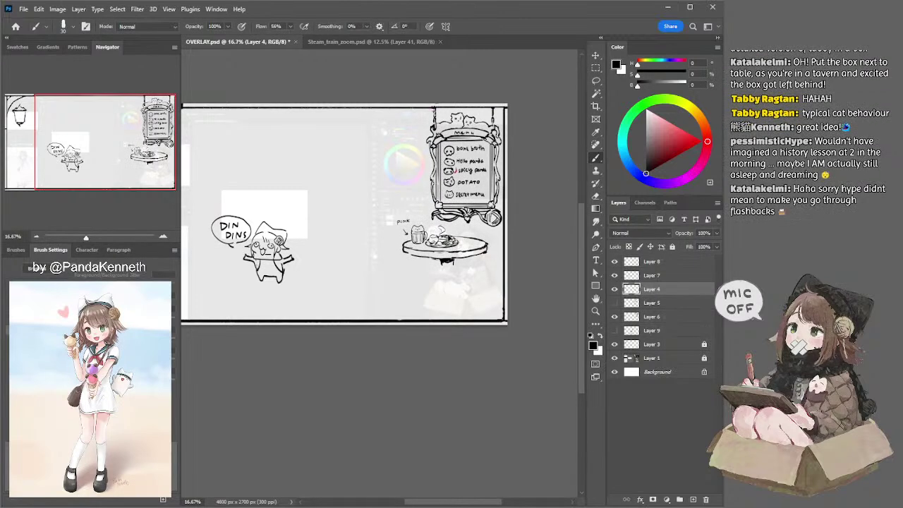
drag(453, 241, 460, 243)
key(ctrl+z)
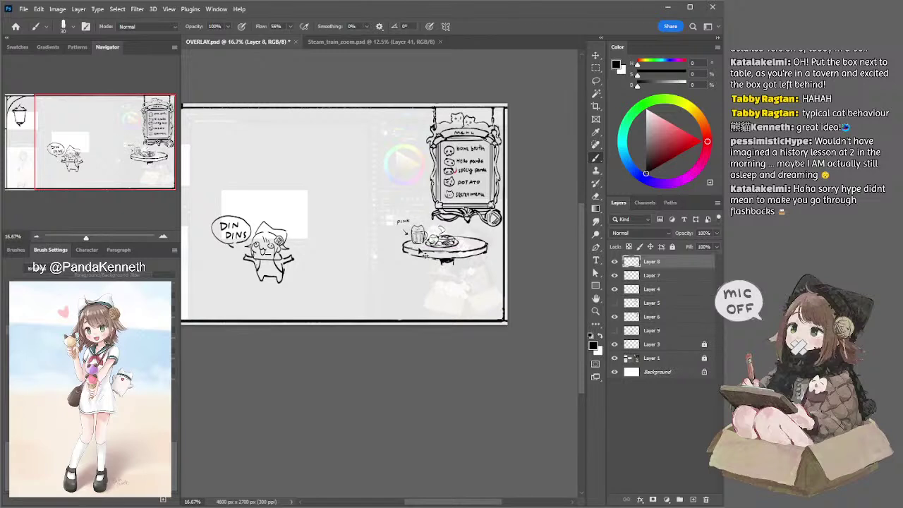
Step: Shift the table with its mug, plate and PINK note slightly right toward the frame's edge
ctrl+shift+click(451, 267)
drag(450, 267, 464, 266)
ctrl+click(537, 241)
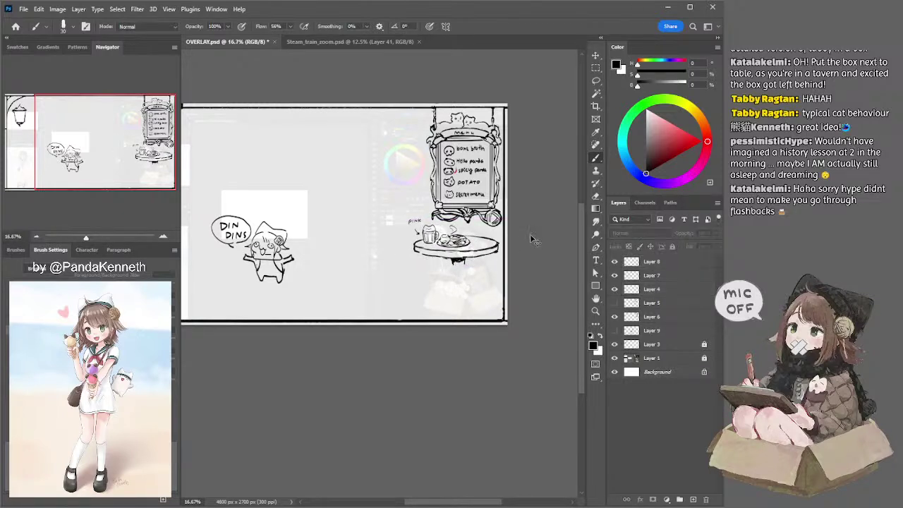
Step: Draw a central pedestal leg with spreading feet under the tabletop on Layer 4, reaching toward the frame's lower edge
ctrl+click(500, 250)
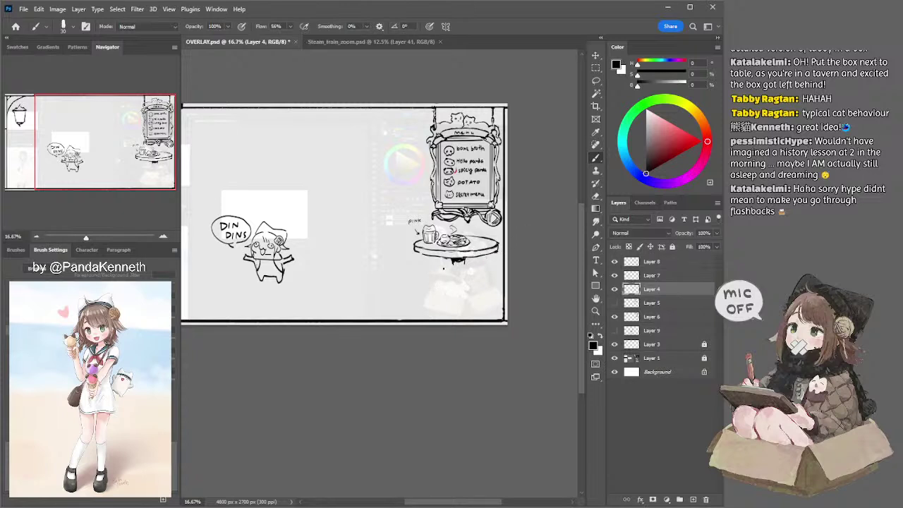
ctrl+click(546, 241)
ctrl+click(463, 262)
mouse_move(455, 274)
mouse_down()
mouse_move(452, 300)
mouse_move(429, 308)
mouse_move(456, 301)
mouse_move(461, 310)
mouse_up()
mouse_move(464, 262)
mouse_down()
mouse_move(470, 286)
mouse_move(462, 274)
mouse_move(472, 276)
mouse_move(462, 276)
mouse_move(462, 297)
mouse_move(484, 305)
mouse_move(464, 302)
mouse_move(460, 314)
mouse_move(450, 307)
mouse_up()
key(ctrl+z)
key(ctrl+z)
key(ctrl+z)
key(ctrl+z)
key(ctrl+z)
key(ctrl+z)
key(ctrl+z)
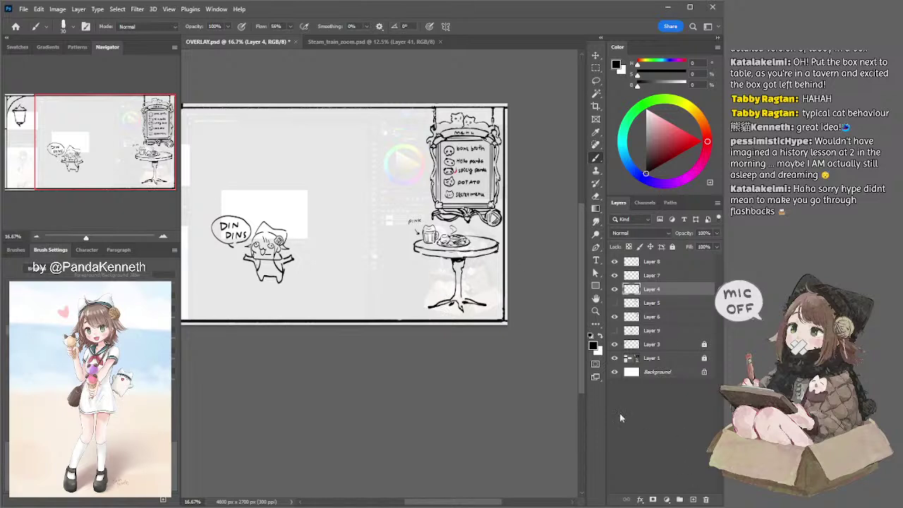
Step: Erase the table leg's left foot on Layer 4 with a size 200 eraser
key(e)
key(])
key(])
key(])
key(])
key(])
key(])
key(])
key(])
key(])
key(])
key(])
mouse_move(441, 299)
mouse_down()
mouse_move(449, 308)
mouse_move(435, 304)
mouse_up()
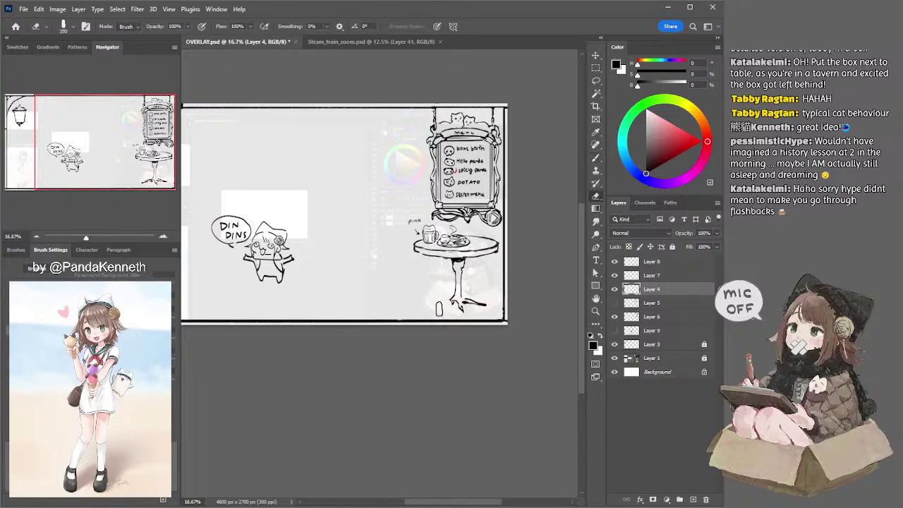
Step: Add a new layer above Layer 4 and draw a cat sitting in an open cardboard box beneath the table
click(694, 500)
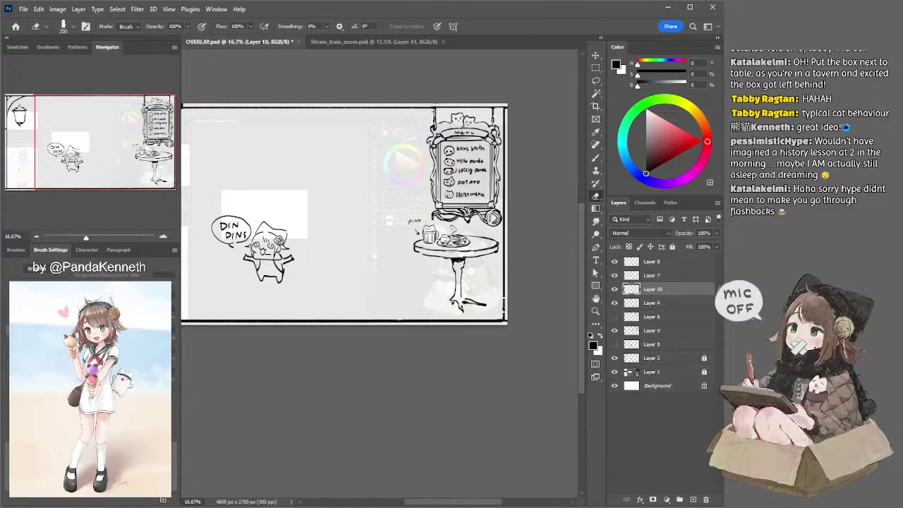
key(b)
mouse_move(434, 259)
mouse_down()
mouse_move(423, 271)
mouse_move(433, 258)
mouse_move(443, 266)
mouse_move(427, 263)
mouse_move(433, 289)
mouse_move(455, 298)
mouse_move(411, 307)
mouse_move(466, 303)
mouse_up()
key(ctrl+z)
key(ctrl+z)
key(ctrl+z)
key(ctrl+z)
key(ctrl+z)
key(ctrl+z)
key(ctrl+z)
key(ctrl+z)
key(ctrl+z)
mouse_move(409, 309)
mouse_down()
mouse_move(419, 321)
mouse_move(457, 311)
mouse_up()
key(ctrl+z)
key(ctrl+z)
key(ctrl+z)
mouse_move(424, 281)
mouse_down()
mouse_move(436, 287)
mouse_move(418, 300)
mouse_up()
key(ctrl+z)
mouse_move(444, 279)
mouse_down()
mouse_move(453, 295)
mouse_move(441, 261)
mouse_move(446, 284)
mouse_move(456, 276)
mouse_move(427, 278)
mouse_up()
key(ctrl+z)
key(ctrl+z)
key(ctrl+z)
key(ctrl+z)
key(ctrl+z)
key(ctrl+z)
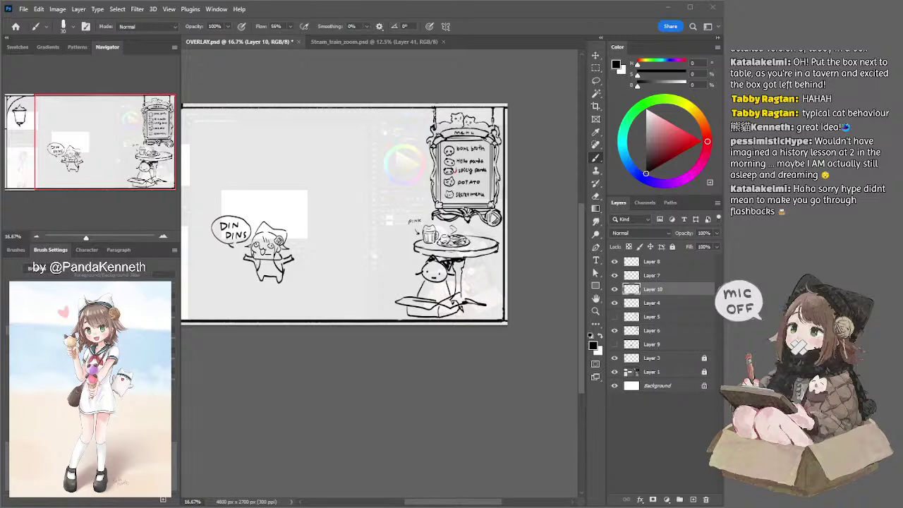
Step: Draw and clean up the small item in front of the cat inside the box on Layer 10
click(408, 347)
click(615, 290)
click(614, 290)
mouse_move(415, 286)
mouse_down()
mouse_move(437, 290)
mouse_move(428, 286)
mouse_move(420, 314)
mouse_move(439, 310)
mouse_move(415, 298)
mouse_up()
key(ctrl+z)
key(ctrl+z)
key(ctrl+z)
key(ctrl+z)
key(ctrl+z)
key(e)
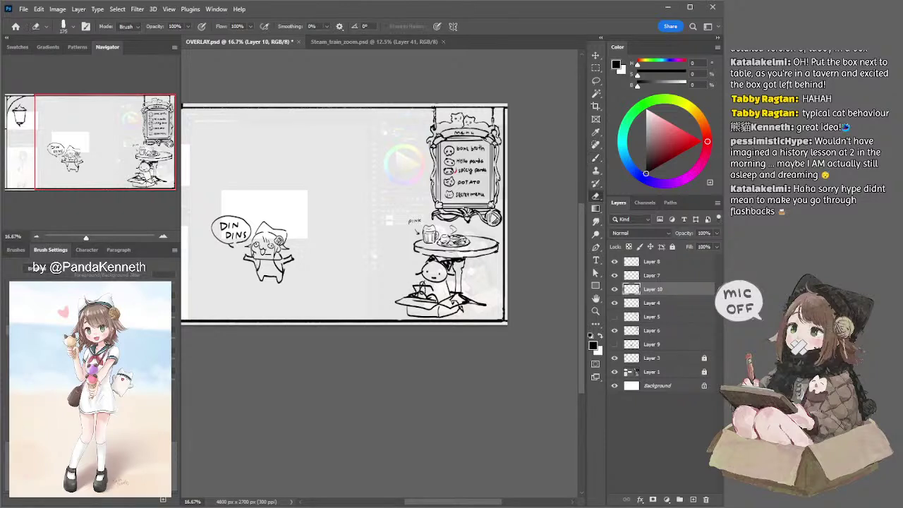
key(b)
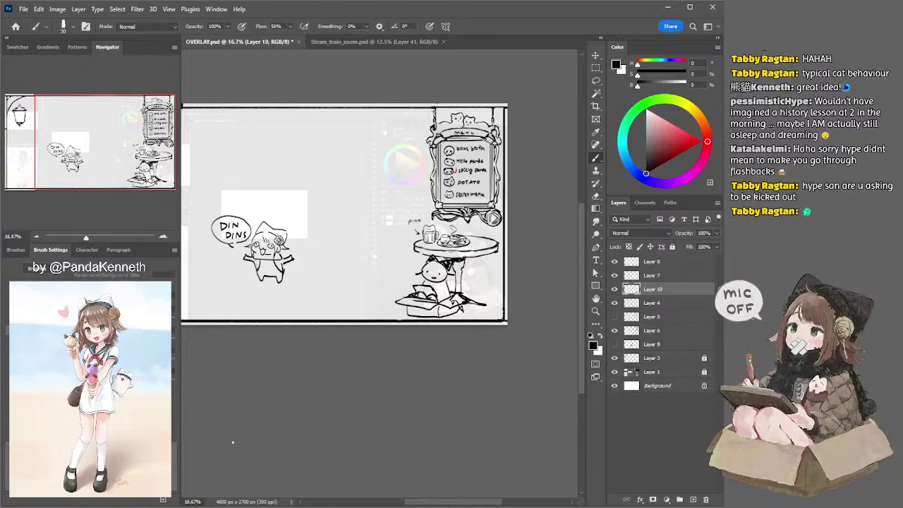
drag(493, 179, 464, 173)
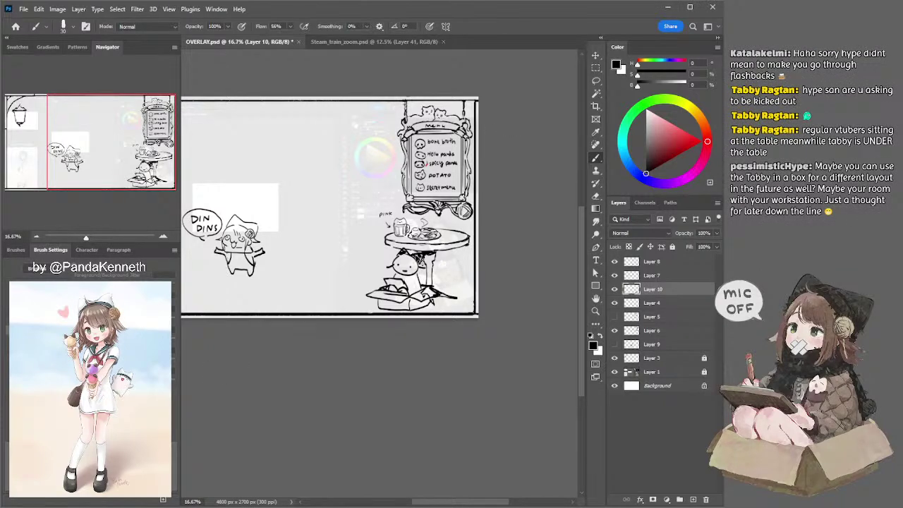
drag(399, 187, 383, 181)
drag(436, 198, 462, 199)
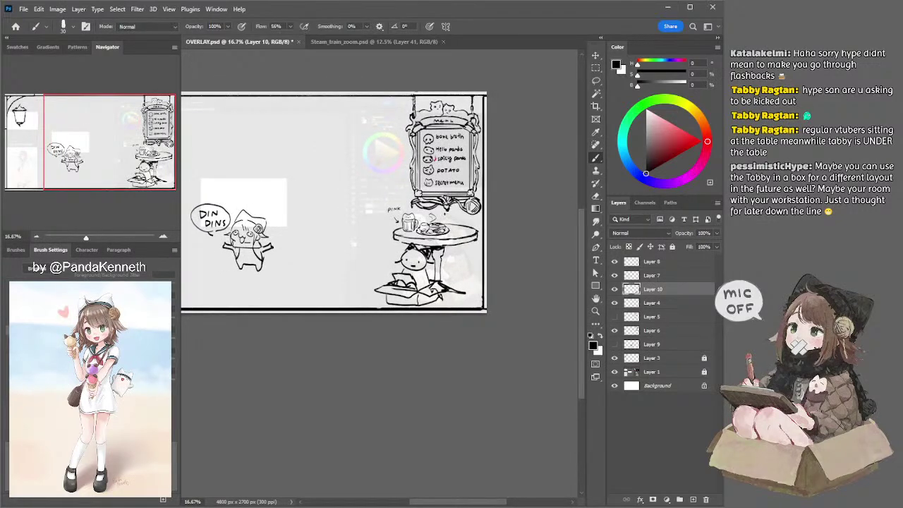
drag(395, 192, 423, 212)
drag(518, 196, 423, 205)
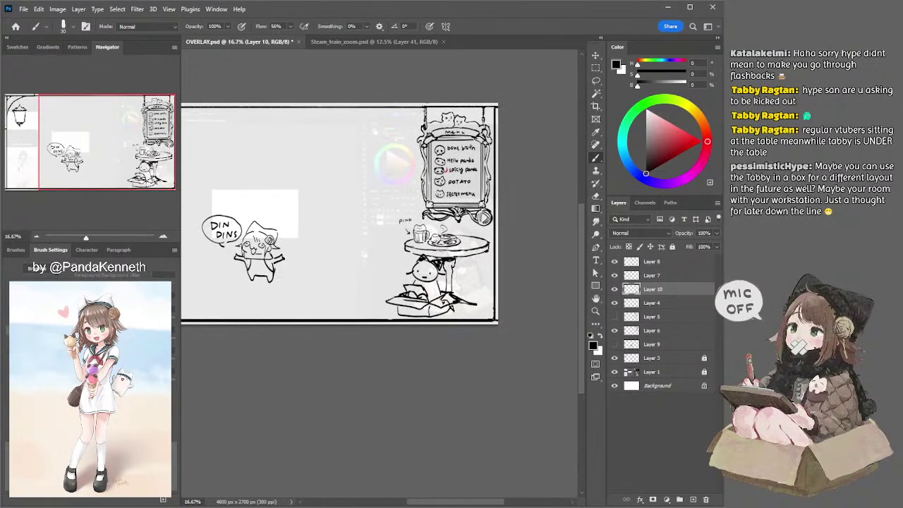
Step: Try scaling the table on Layer 4 down to about 82%, and restore its size
ctrl+click(448, 263)
click(595, 55)
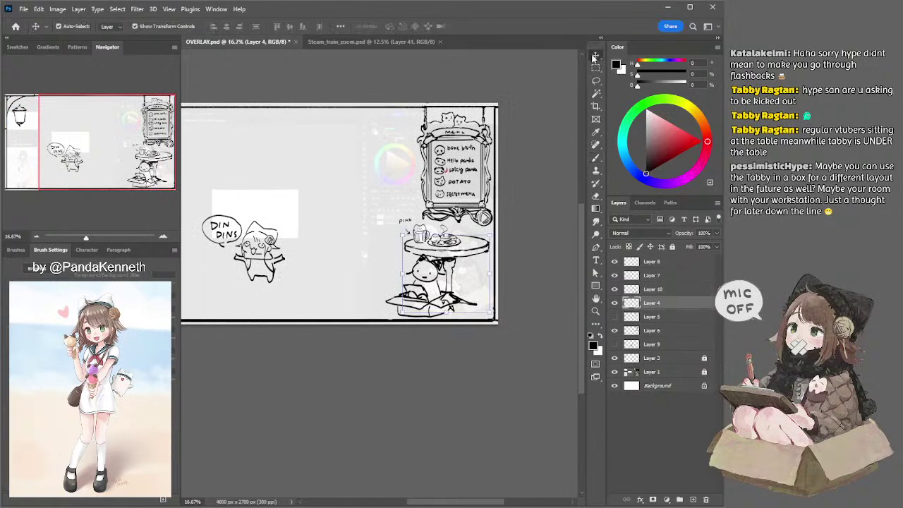
drag(418, 272, 420, 269)
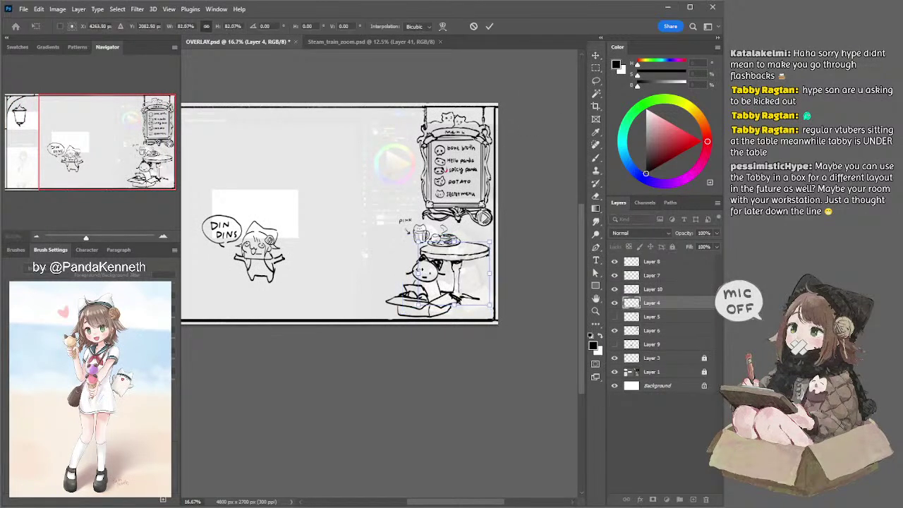
key(ctrl+z)
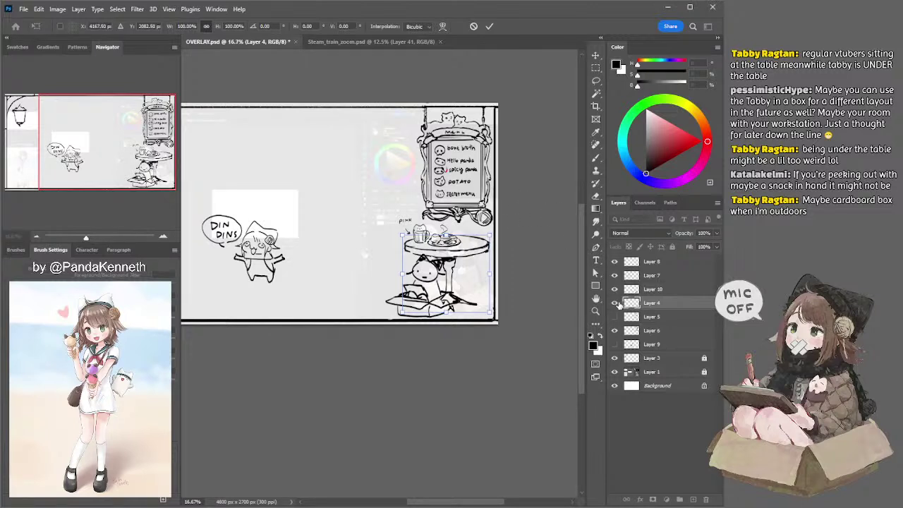
key(Return)
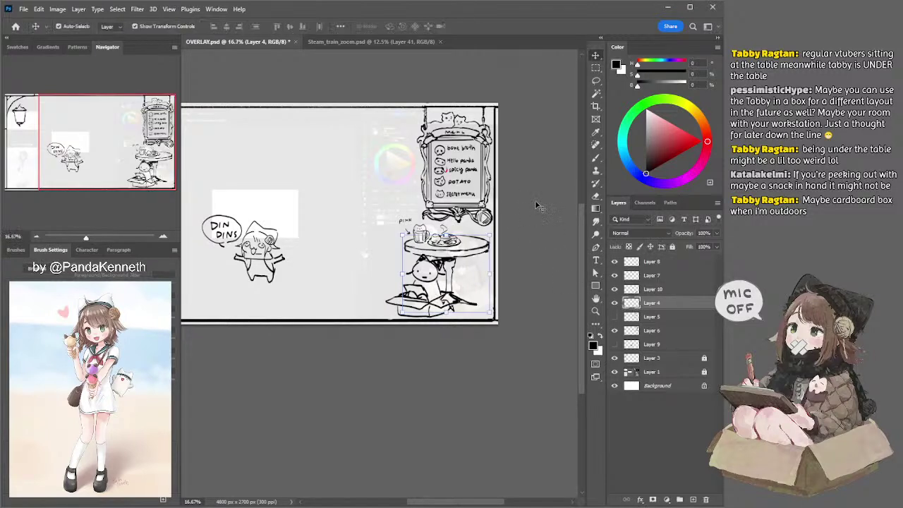
click(535, 201)
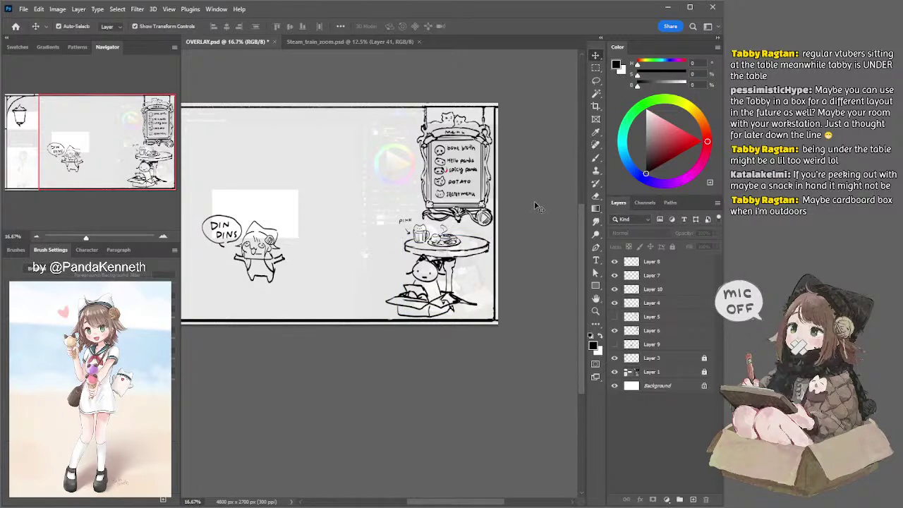
Step: Try enlarging the boxed cat on Layer 10 to about 126% and moving it left of the table
click(441, 267)
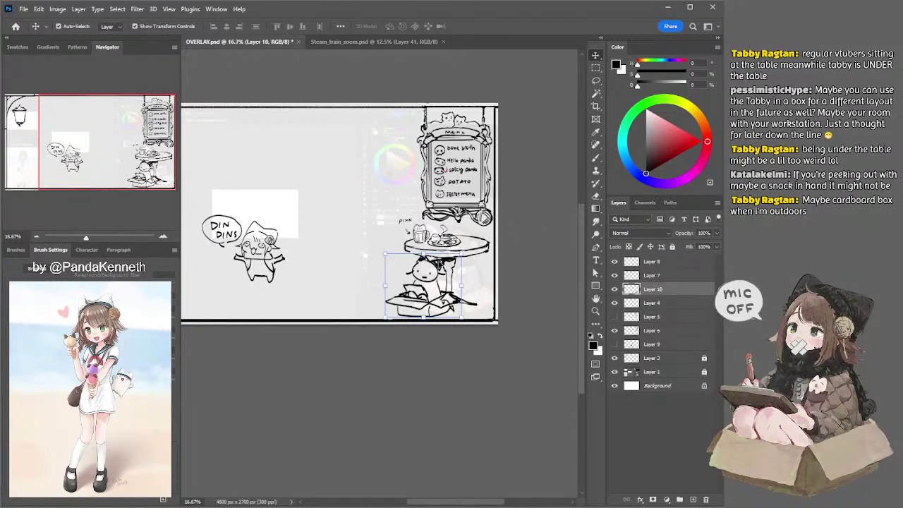
drag(425, 254, 382, 251)
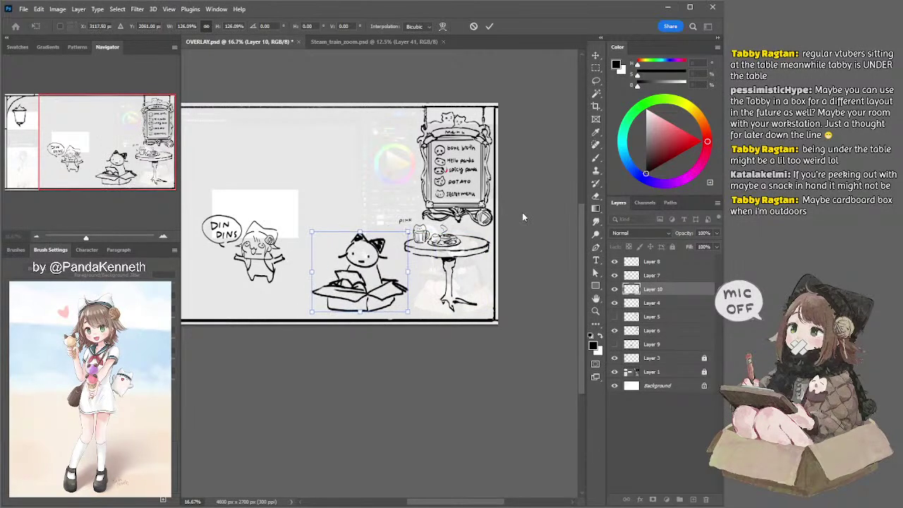
click(521, 215)
key(ctrl+z)
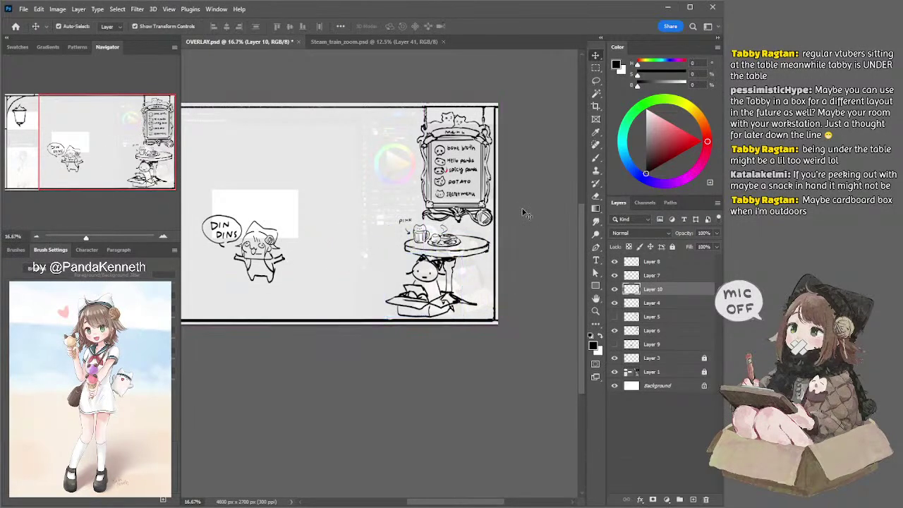
click(521, 213)
Step: Save the OVERLAY.psd document
drag(383, 240, 485, 221)
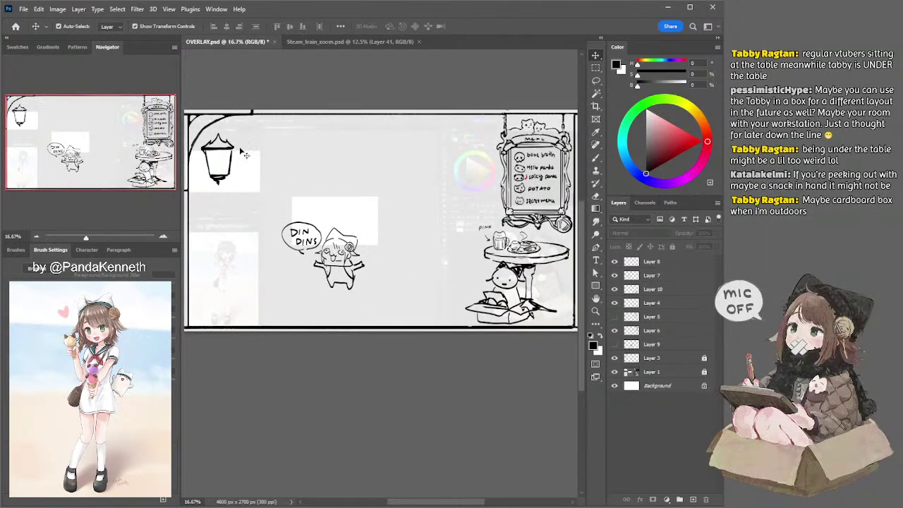
drag(378, 162, 324, 163)
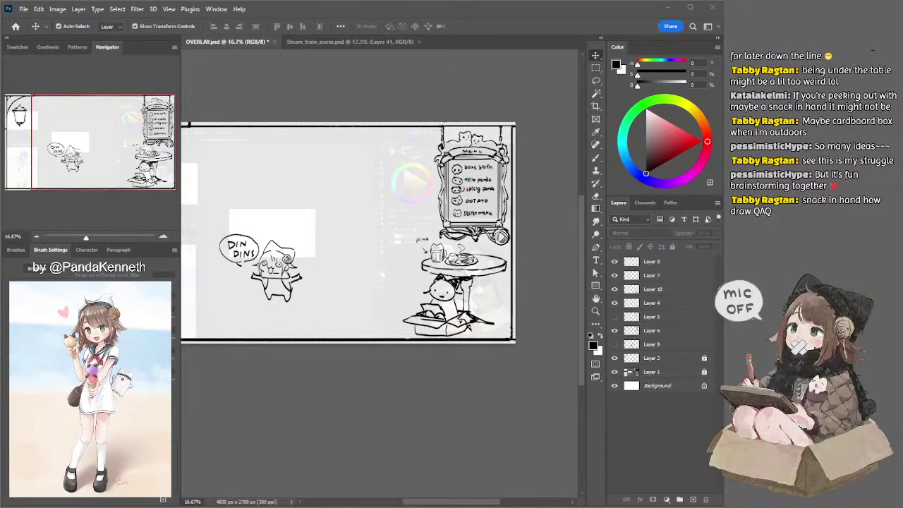
drag(466, 96, 400, 102)
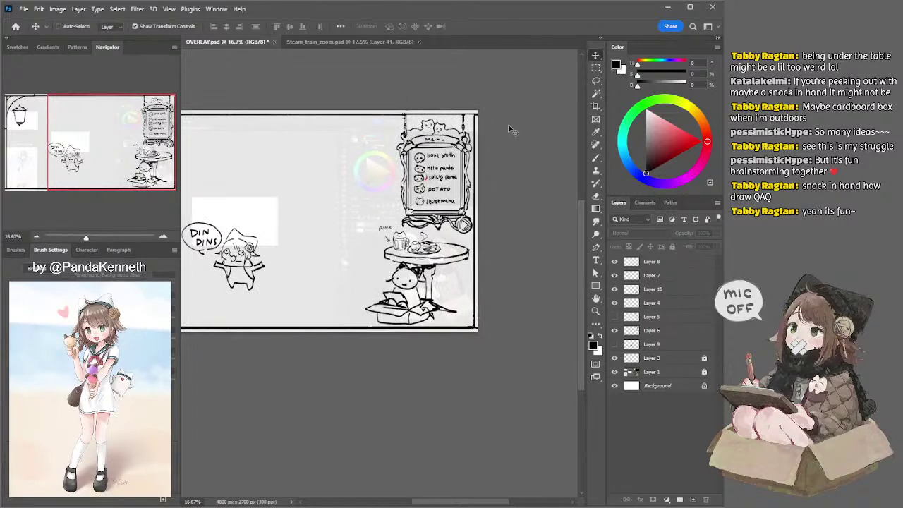
key(ctrl+s)
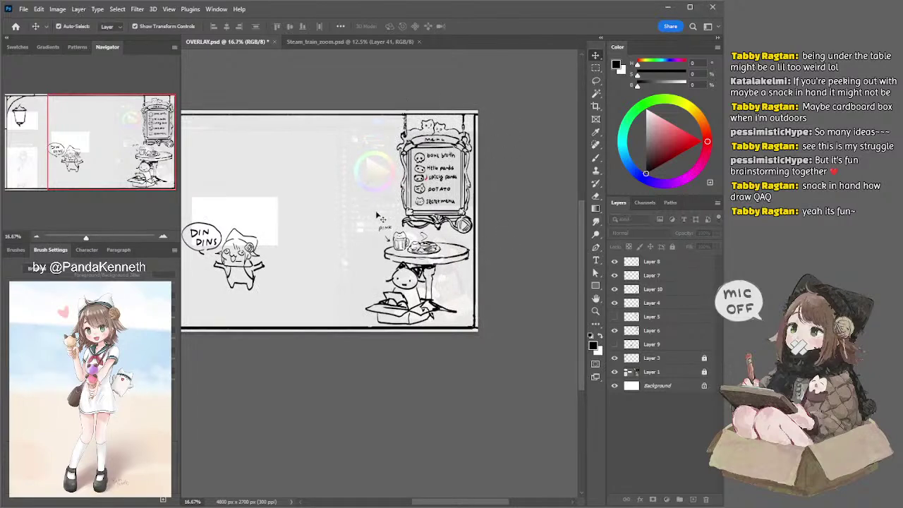
click(428, 271)
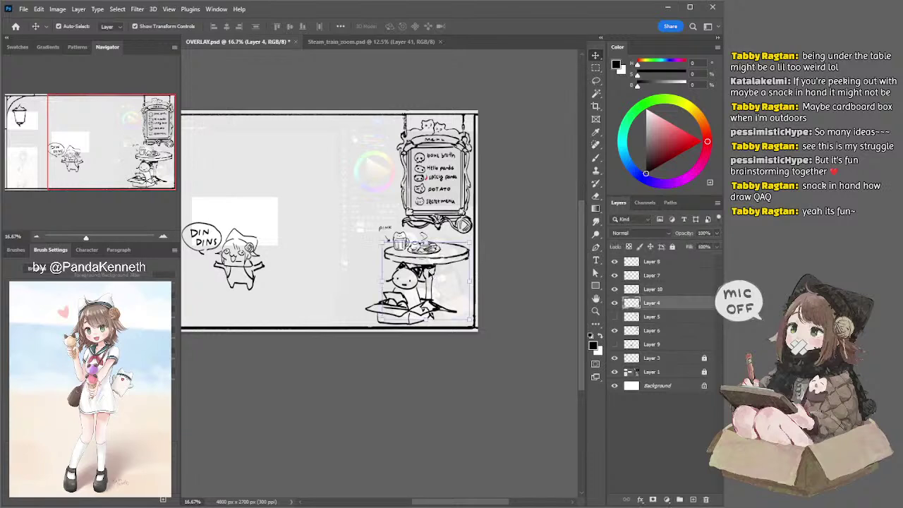
mouse_move(427, 271)
mouse_down()
mouse_move(416, 285)
mouse_move(361, 262)
mouse_up()
key(ctrl+z)
click(529, 216)
Step: Move the boxed cat on Layer 10 to the left of the table and redraw the bottom edge of its box
mouse_move(417, 271)
mouse_down()
mouse_move(333, 248)
mouse_move(343, 257)
mouse_up()
key(b)
drag(305, 303, 333, 309)
key(e)
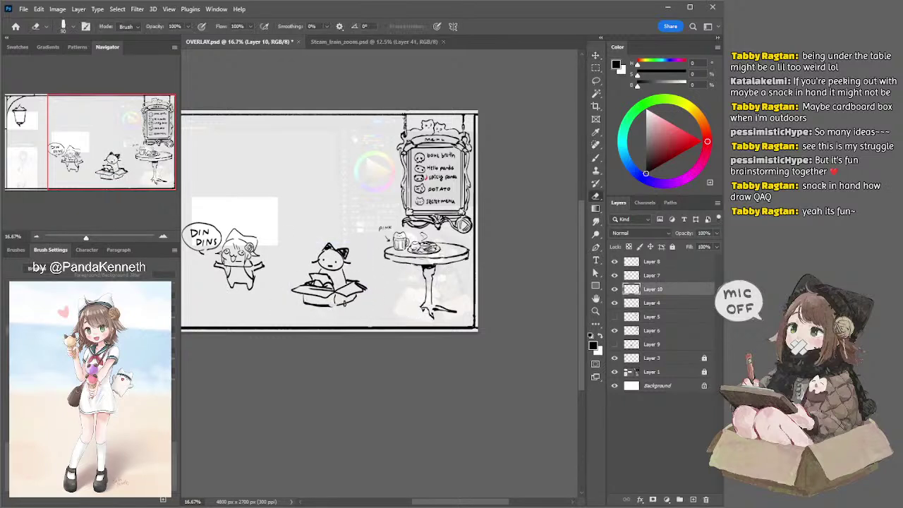
key(b)
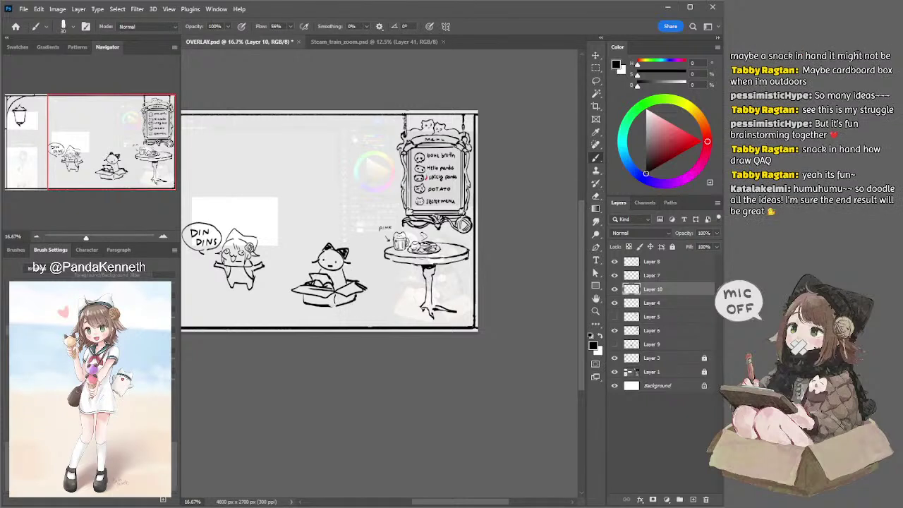
Step: Unlock Layer 3 and erase the large lantern below the corner bracket with a 600 px eraser
drag(270, 221, 372, 233)
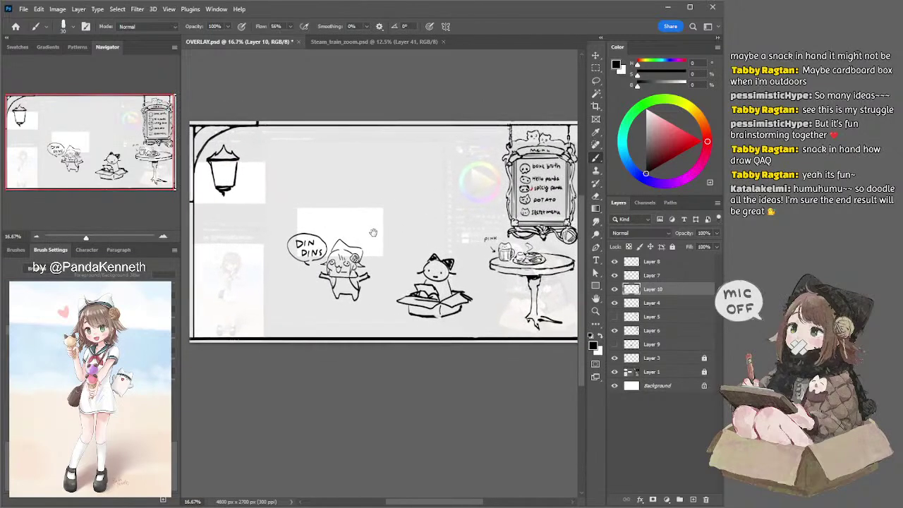
click(614, 292)
click(614, 292)
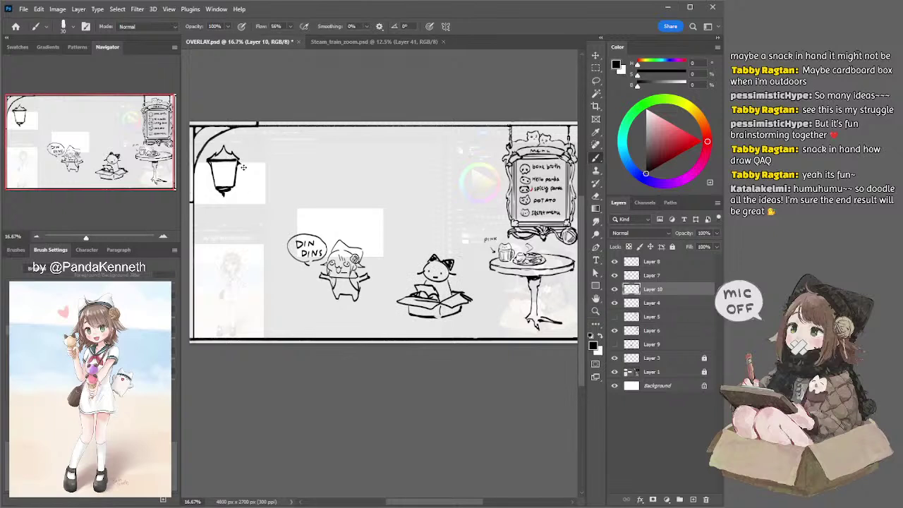
ctrl+click(237, 162)
click(704, 358)
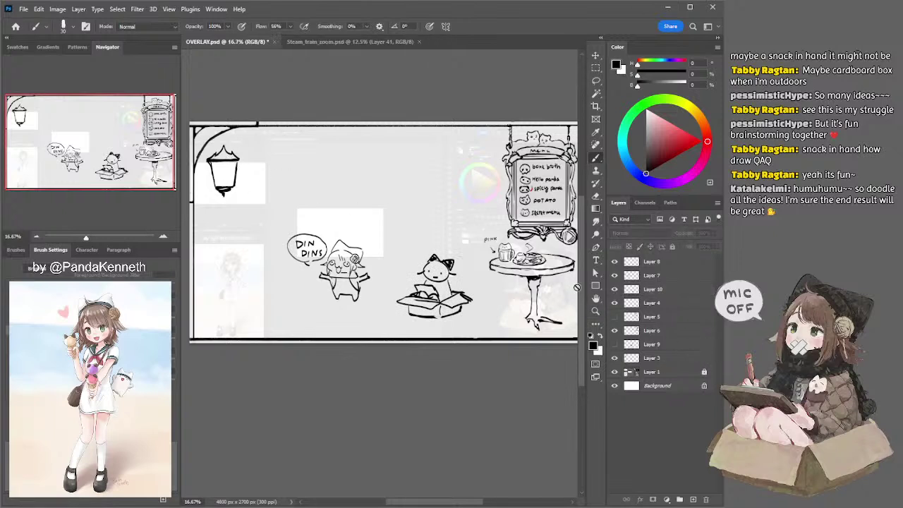
key(e)
ctrl+click(242, 167)
key(bracketright)
key(bracketright)
key(bracketright)
key(bracketright)
key(bracketright)
key(bracketright)
key(bracketright)
key(bracketright)
key(bracketright)
key(bracketright)
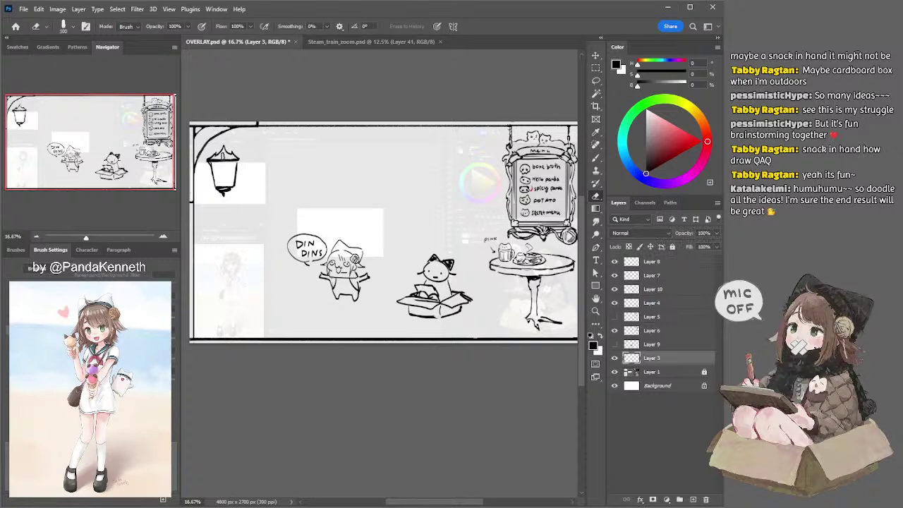
mouse_move(217, 157)
mouse_down()
mouse_move(241, 166)
mouse_move(224, 167)
mouse_up()
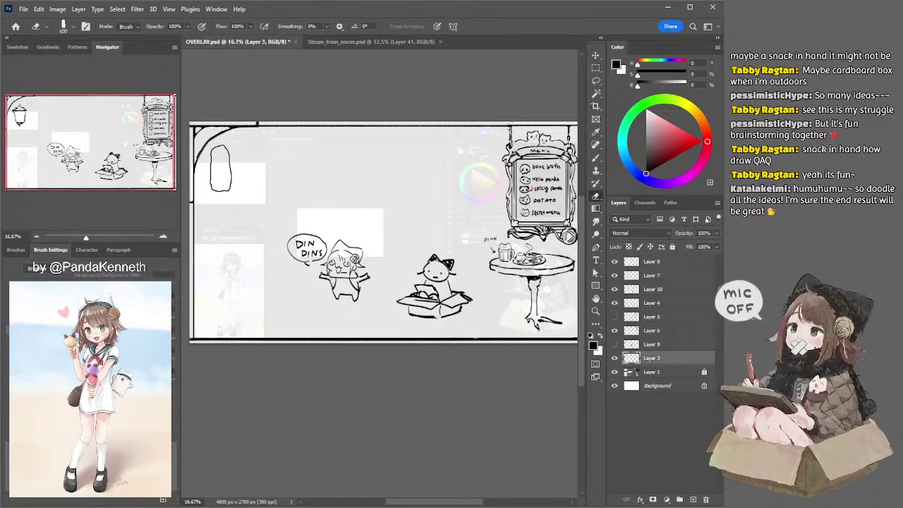
Step: Sketch a smaller lantern on Layer 3 hanging from the end of the corner bracket, and adjust it with the Lasso
key(b)
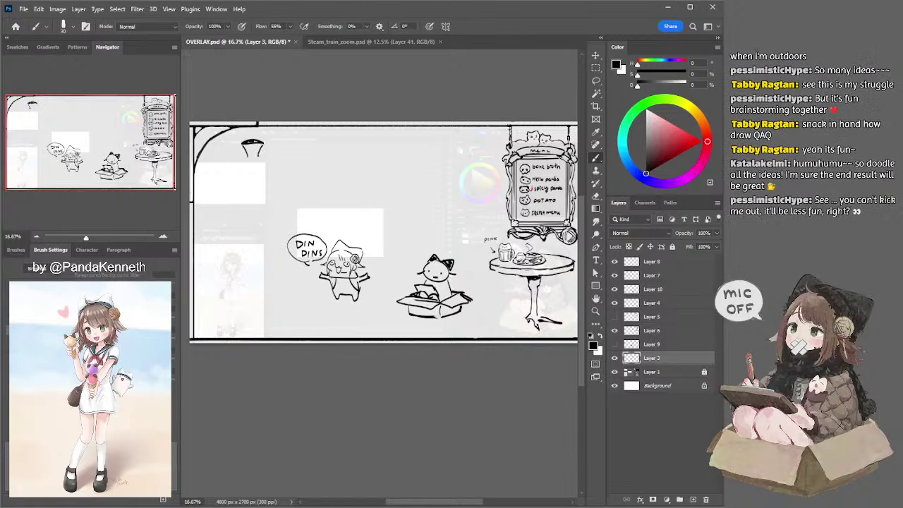
key(ctrl+z)
drag(245, 157, 259, 157)
mouse_move(243, 143)
mouse_down()
mouse_move(262, 139)
mouse_move(250, 157)
mouse_move(258, 149)
mouse_up()
key(ctrl+z)
key([)
key(ctrl+z)
key(ctrl+z)
key(ctrl+z)
key(ctrl+z)
key(ctrl+z)
key(ctrl+z)
key(ctrl+z)
key(ctrl+z)
key(ctrl+z)
mouse_move(250, 144)
mouse_down()
mouse_move(257, 156)
mouse_move(252, 128)
mouse_move(244, 135)
mouse_move(270, 143)
mouse_move(256, 132)
mouse_move(251, 160)
mouse_up()
key(ctrl+z)
key(ctrl+z)
key(ctrl+z)
key(l)
key(b)
key(l)
key(ctrl+d)
key(b)
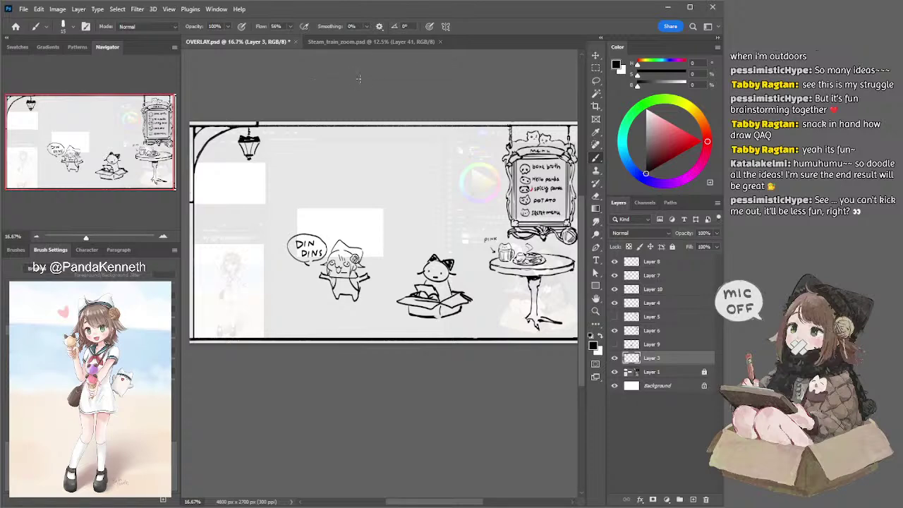
Step: Scale the table on Layer 4 and the food on Layer 8 down together and reposition them below the menu board
drag(378, 114, 311, 115)
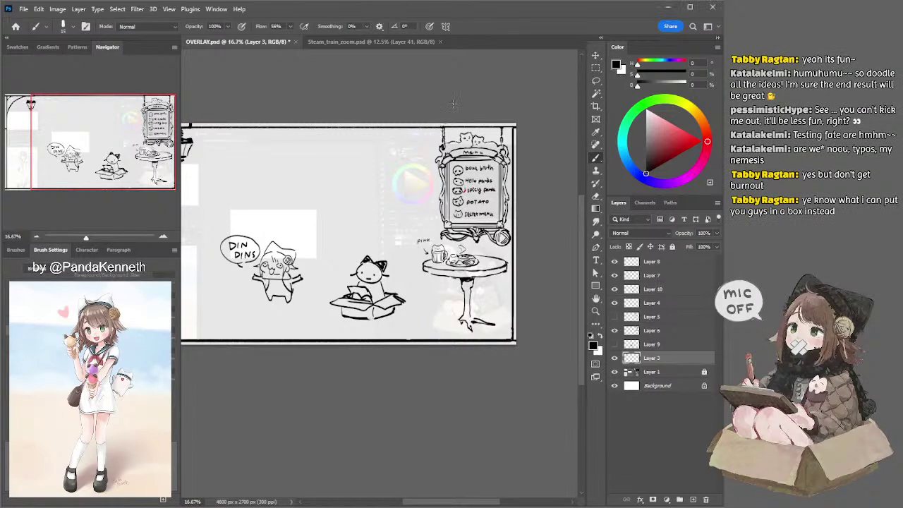
key(l)
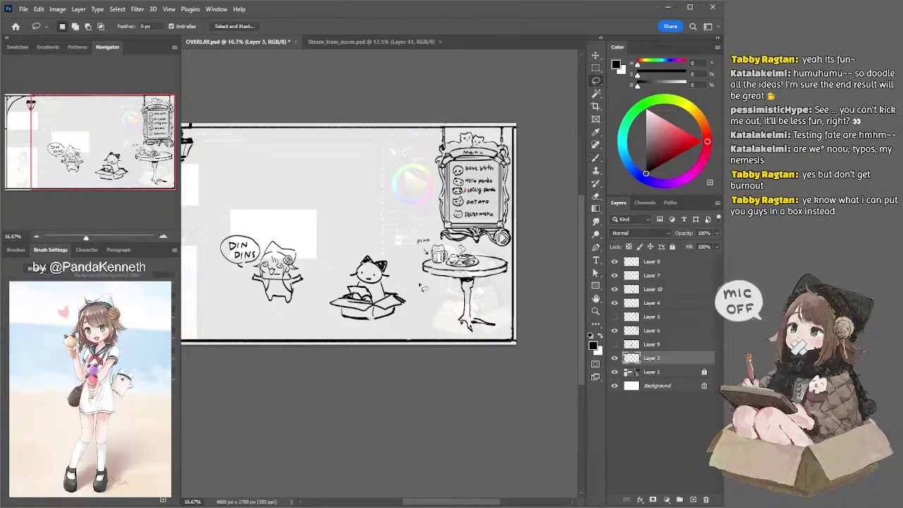
ctrl+click(402, 302)
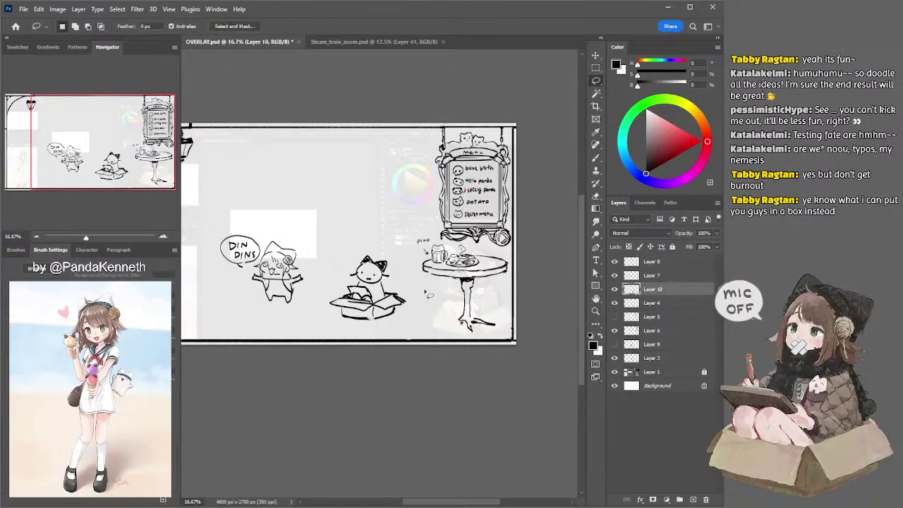
key(e)
ctrl+click(471, 284)
drag(471, 285, 471, 292)
key(ctrl+z)
ctrl+shift+click(471, 261)
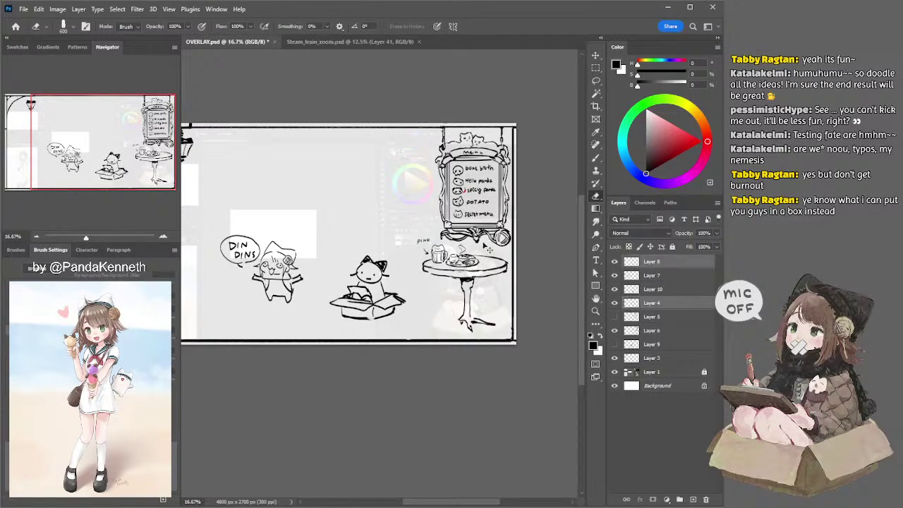
click(595, 57)
drag(464, 236, 469, 253)
drag(463, 295, 459, 299)
key(Return)
key(l)
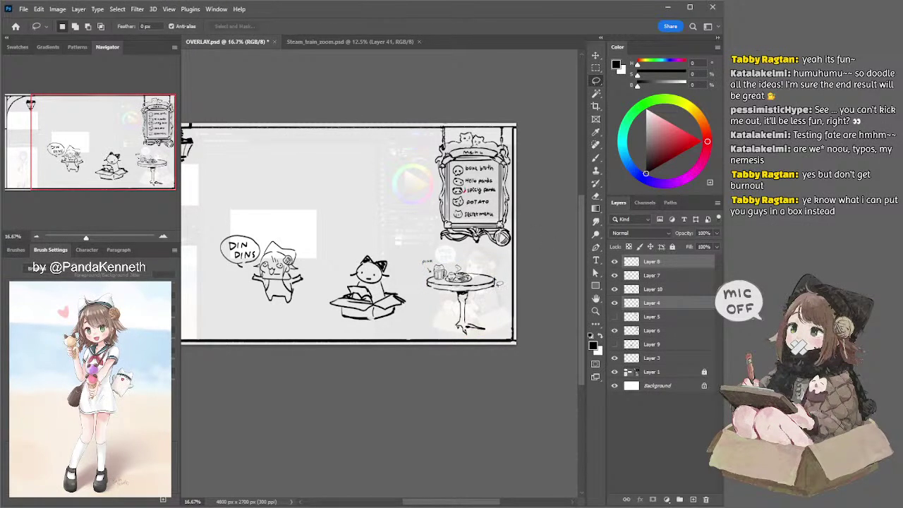
Step: Draw a circle on Layer 4 above the table's right end as the seated figure's head, and adjust its position
ctrl+click(524, 265)
ctrl+click(494, 280)
key(b)
mouse_move(480, 248)
mouse_down()
mouse_move(492, 256)
mouse_move(483, 247)
mouse_move(478, 259)
mouse_move(494, 252)
mouse_up()
key(ctrl+z)
key(ctrl+z)
key(bracketright)
key(bracketright)
key(ctrl+z)
key(ctrl+z)
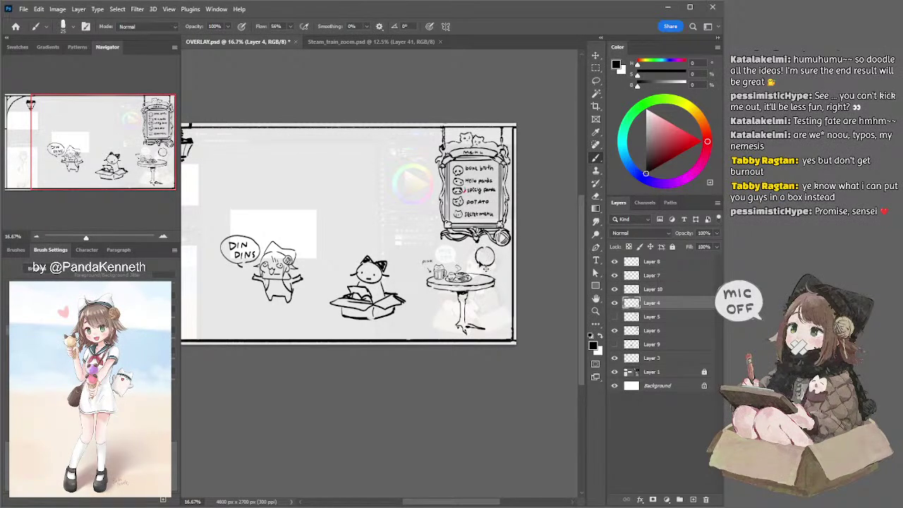
drag(478, 261, 485, 266)
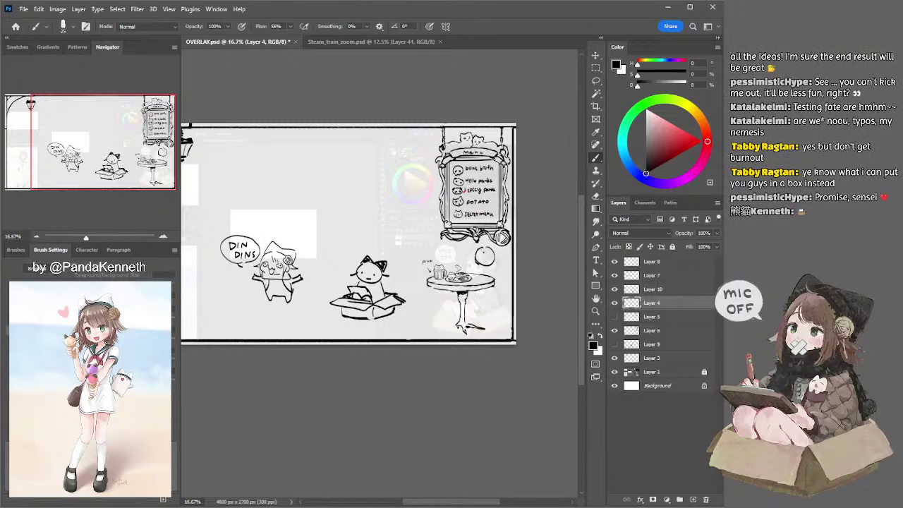
key(l)
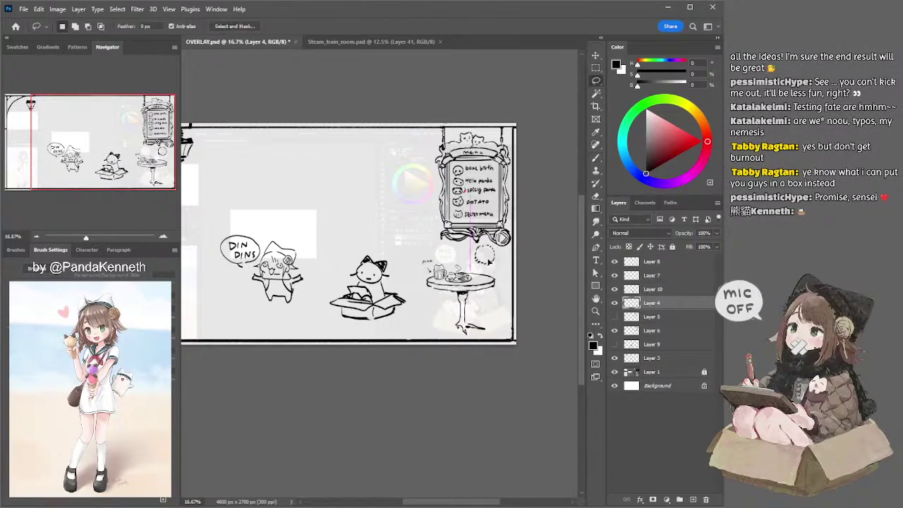
Step: Sketch the seated figure's back and seat outline on Layer 4 between the table and the right frame edge
key(b)
mouse_move(506, 264)
mouse_down()
mouse_move(511, 295)
mouse_move(476, 302)
mouse_move(483, 294)
mouse_move(502, 314)
mouse_move(503, 303)
mouse_up()
key(ctrl+z)
key(ctrl+z)
key(ctrl+z)
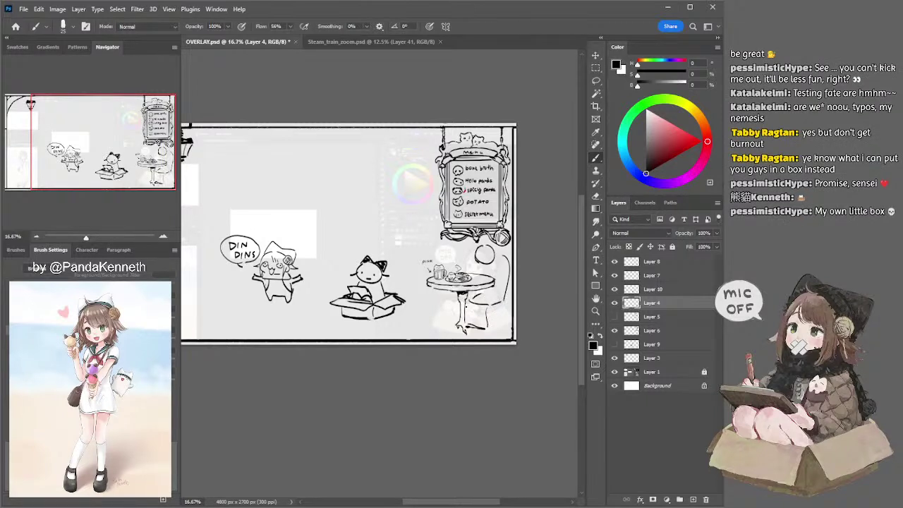
drag(502, 303, 507, 323)
key(ctrl+z)
key(ctrl+z)
key(ctrl+z)
Step: Sketch a small open box on the floor to the left of the table leg on Layer 4
mouse_move(419, 310)
mouse_down()
mouse_move(452, 311)
mouse_move(443, 331)
mouse_move(430, 319)
mouse_move(418, 337)
mouse_move(410, 330)
mouse_move(424, 339)
mouse_up()
key(ctrl+z)
key(ctrl+z)
key(ctrl+z)
key(ctrl+z)
key(ctrl+z)
key(ctrl+z)
mouse_move(410, 331)
mouse_down()
mouse_move(455, 329)
mouse_move(409, 329)
mouse_move(420, 304)
mouse_move(425, 316)
mouse_move(427, 306)
mouse_up()
key(ctrl+z)
key(ctrl+z)
key(ctrl+z)
key(ctrl+z)
key(ctrl+z)
key(ctrl+z)
key(ctrl+z)
key(ctrl+z)
key(ctrl+z)
key(ctrl+z)
key(ctrl+z)
key(ctrl+z)
Step: Draw small dark-eared heads peeking out of the small box, cleaning up overlapping lines with a small eraser
drag(417, 310, 422, 307)
drag(421, 311, 435, 329)
key(ctrl+z)
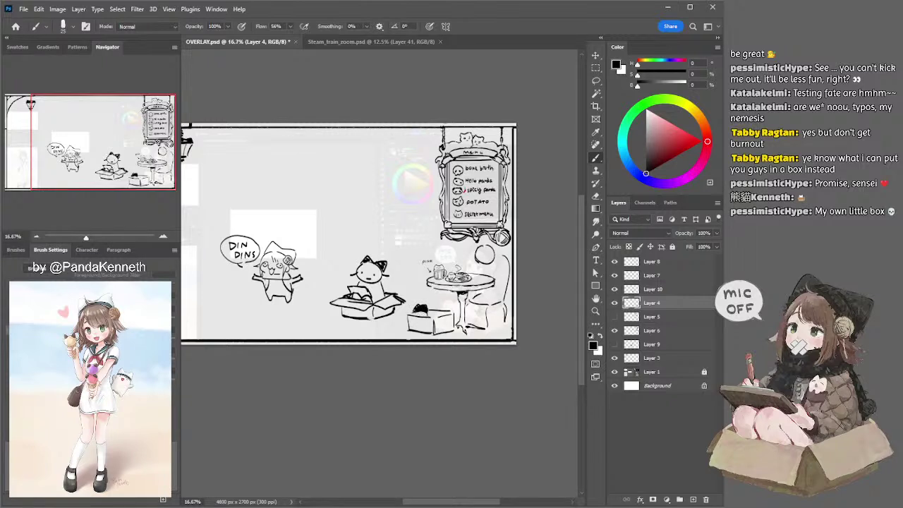
key(e)
key(bracketleft)
key(bracketleft)
key(bracketleft)
key(bracketleft)
key(bracketleft)
key(bracketleft)
key(bracketleft)
key(bracketleft)
mouse_move(415, 313)
mouse_down()
mouse_move(427, 314)
mouse_move(414, 315)
mouse_up()
key(b)
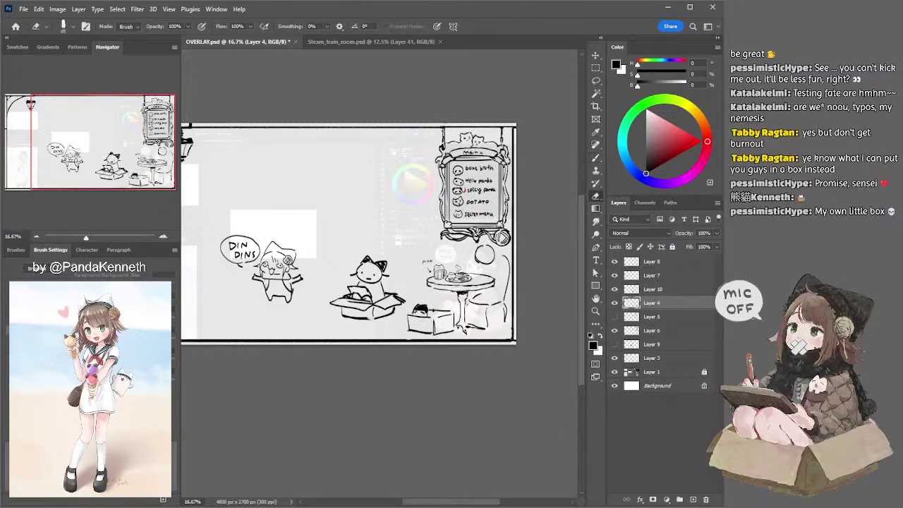
key(ctrl+z)
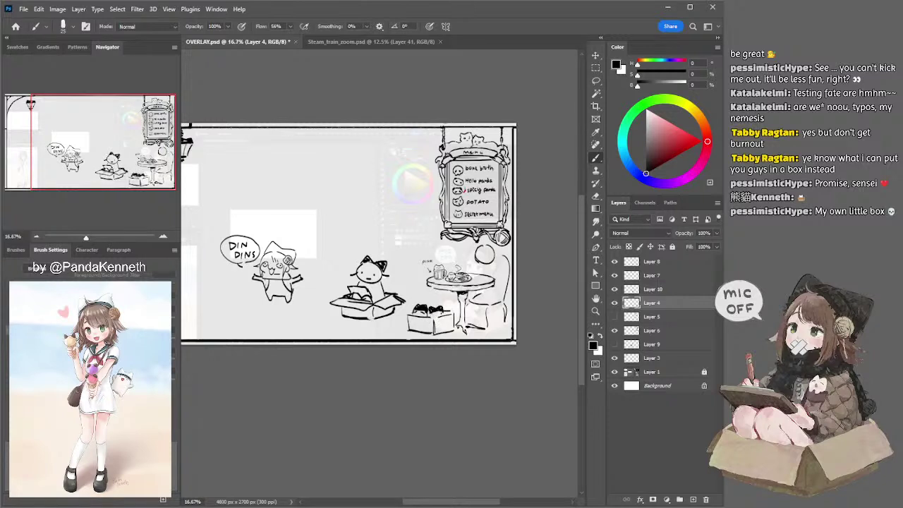
key(ctrl+z)
key(ctrl+z)
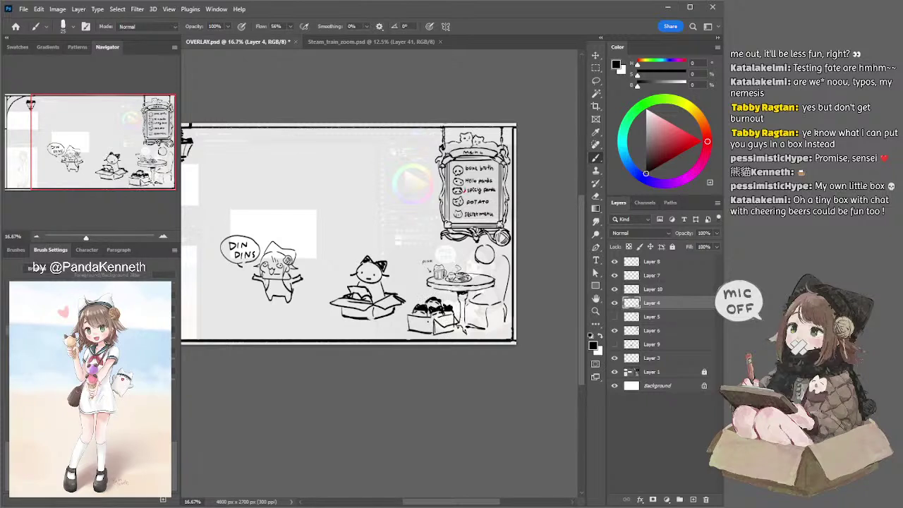
Step: Add open side flaps to the small box of heads and erase the stray lines around them
key(e)
key(b)
key(e)
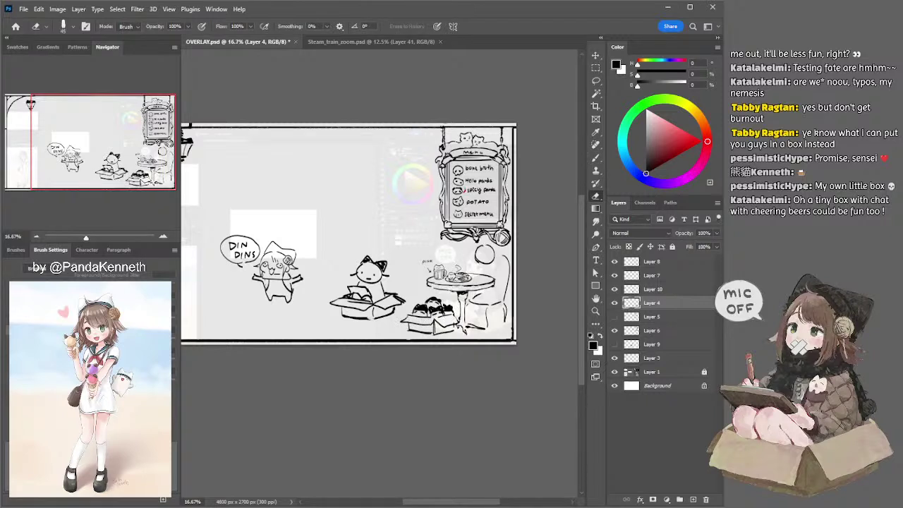
key(b)
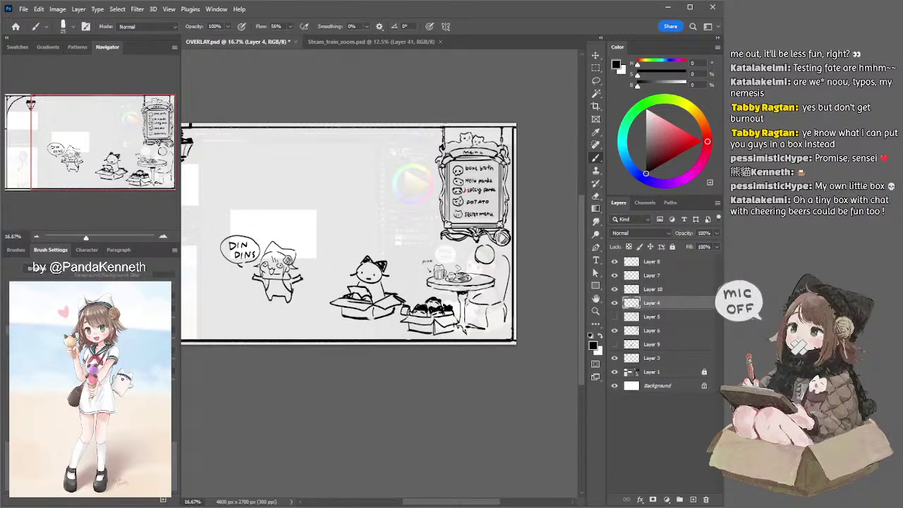
Step: Move the boxed cat on Layer 10 up beside the chibi, and draw a small mug at the little box's left corner on Layer 4
ctrl+click(402, 303)
drag(403, 304, 367, 271)
ctrl+click(424, 315)
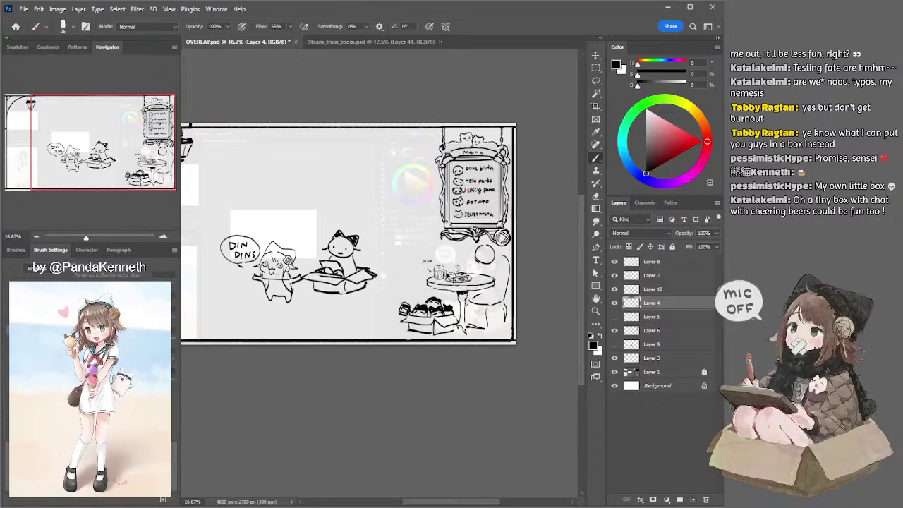
Step: Enlarge the food and its note on Layer 8 and set them back on the tabletop
ctrl+click(446, 276)
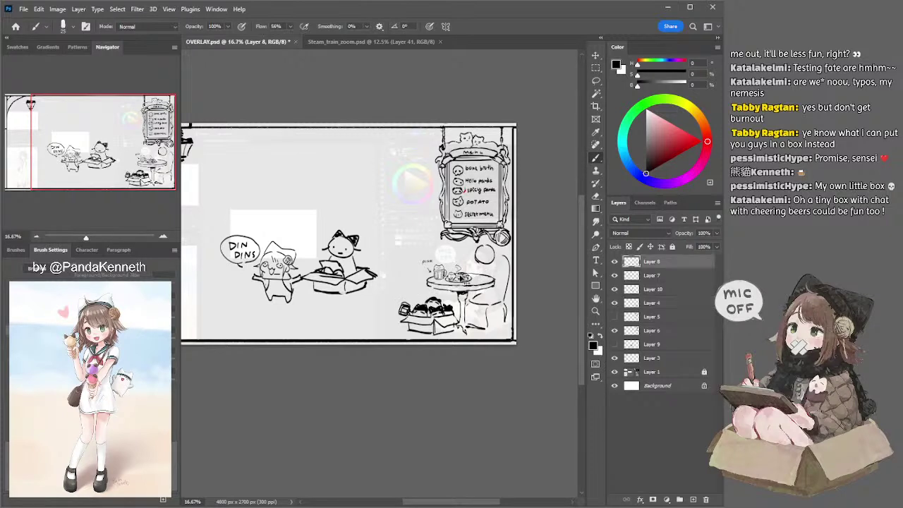
click(597, 53)
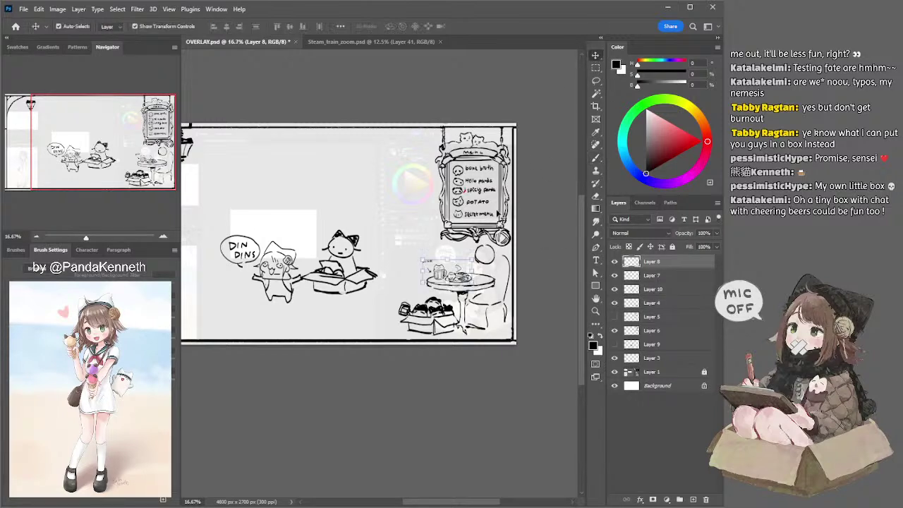
mouse_move(473, 259)
mouse_down()
mouse_move(487, 251)
mouse_move(458, 272)
mouse_up()
click(534, 230)
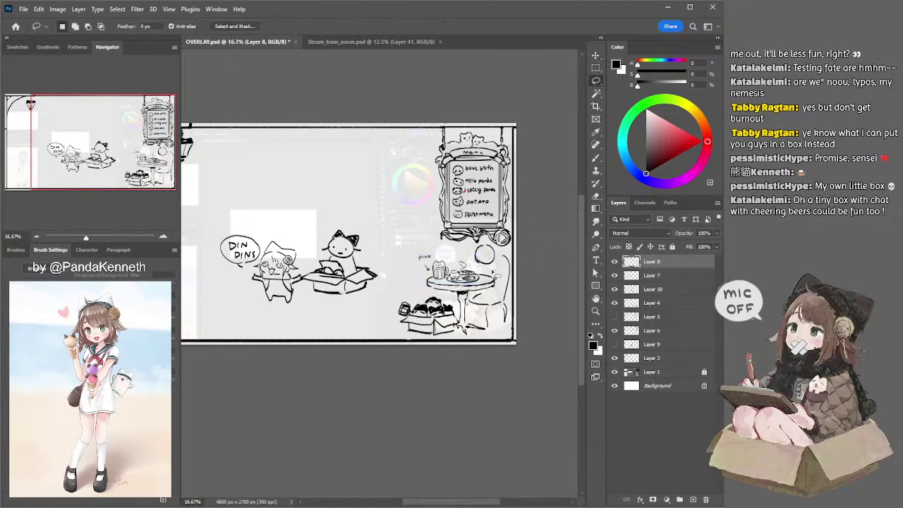
Step: Sketch the seated figure's legs behind the table and a dark scarf below the head on Layer 4
ctrl+click(497, 266)
key(b)
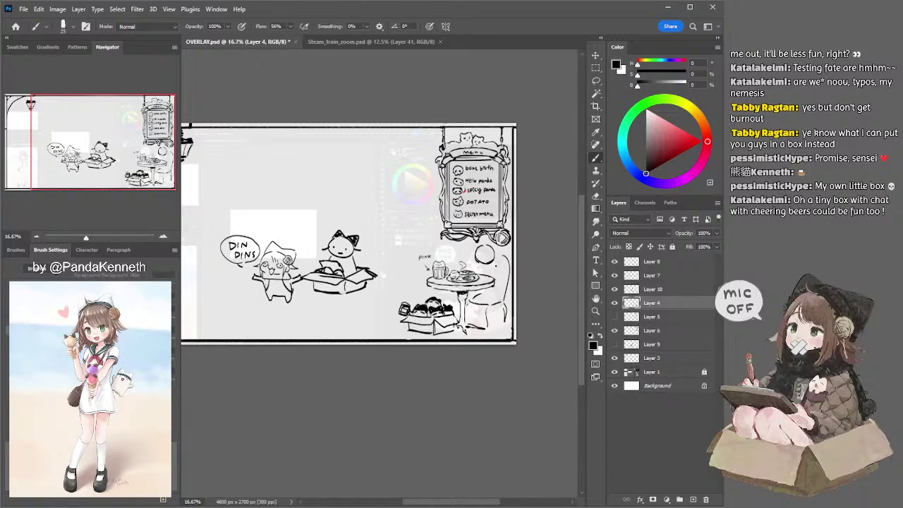
key(ctrl+z)
mouse_move(492, 299)
mouse_down()
mouse_move(475, 325)
mouse_move(464, 303)
mouse_move(476, 306)
mouse_move(465, 304)
mouse_up()
key(ctrl+z)
key(ctrl+z)
key(ctrl+z)
key(ctrl+z)
key(ctrl+z)
key(ctrl+z)
mouse_move(506, 269)
mouse_down()
mouse_move(498, 293)
mouse_move(496, 267)
mouse_up()
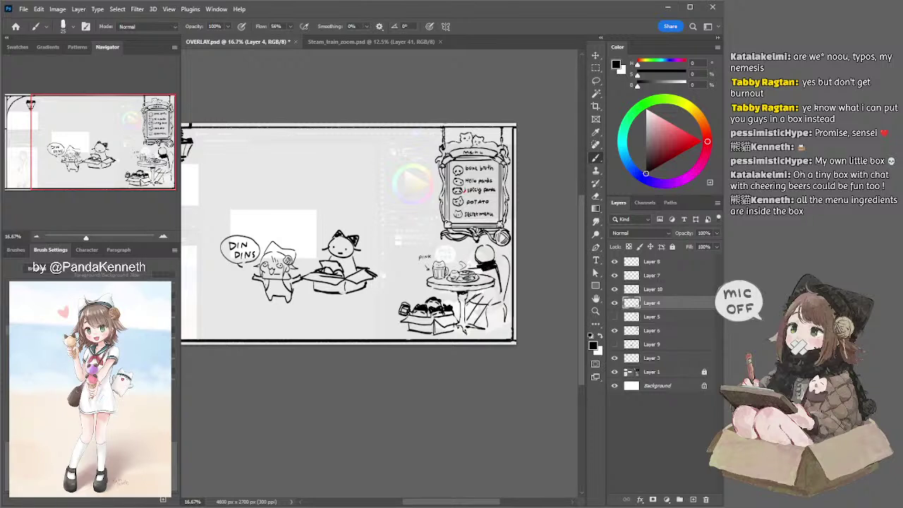
Step: Draw the seated figure's dark cat-eared hat and hair around the head circle on Layer 4
drag(494, 253, 508, 264)
key(ctrl+z)
key(ctrl+z)
mouse_move(479, 246)
mouse_down()
mouse_move(494, 242)
mouse_move(499, 253)
mouse_up()
mouse_move(481, 246)
mouse_down()
mouse_move(493, 248)
mouse_move(489, 261)
mouse_up()
key(ctrl+z)
key(ctrl+z)
key(ctrl+z)
key(ctrl+z)
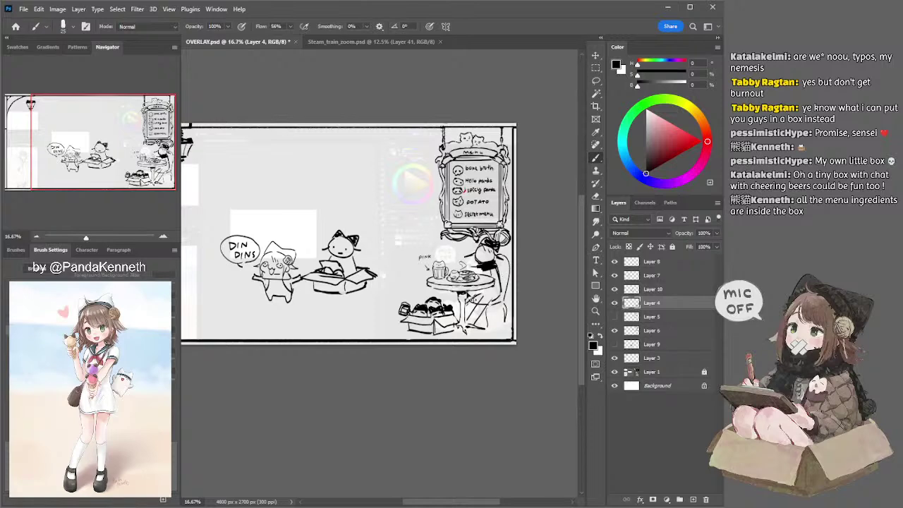
Step: Lasso the small box of heads on Layer 4, nudge it slightly left, and clear the selection
drag(521, 238, 487, 246)
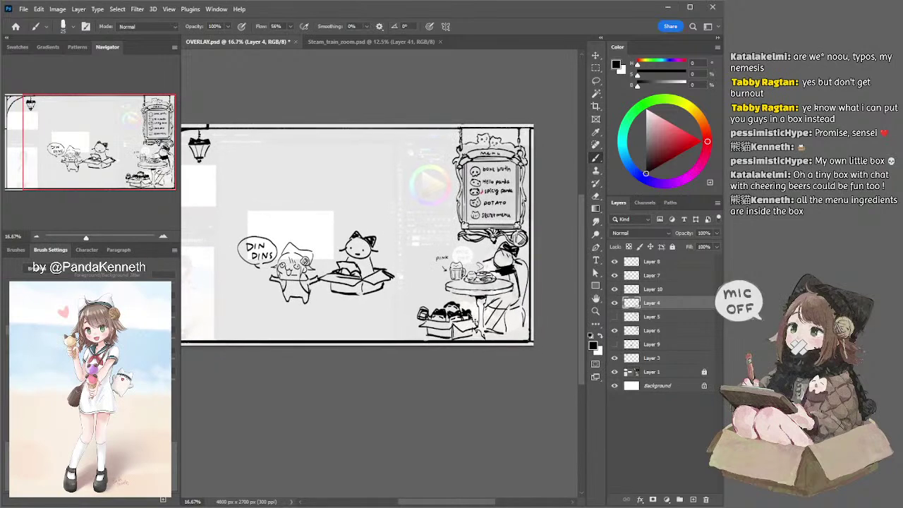
key(l)
mouse_move(470, 305)
mouse_down()
mouse_move(483, 325)
mouse_move(474, 346)
mouse_move(435, 291)
mouse_move(455, 295)
mouse_up()
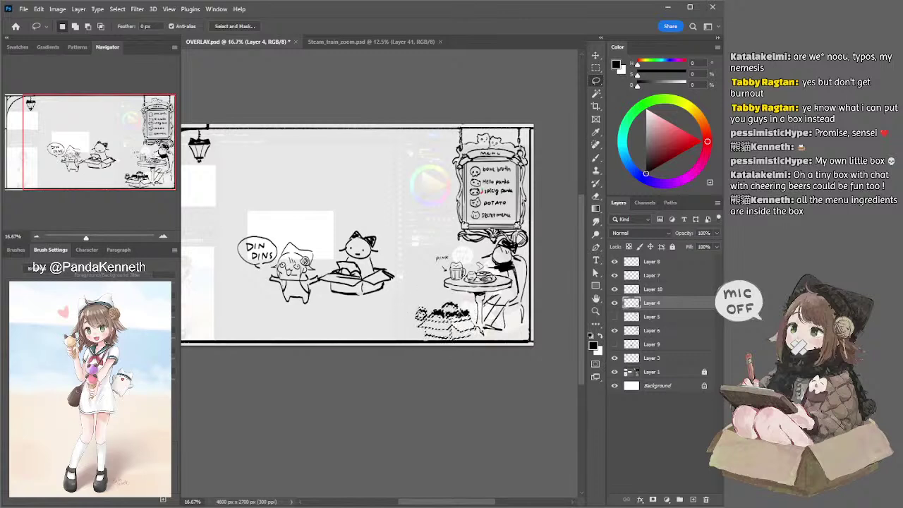
key(ctrl+d)
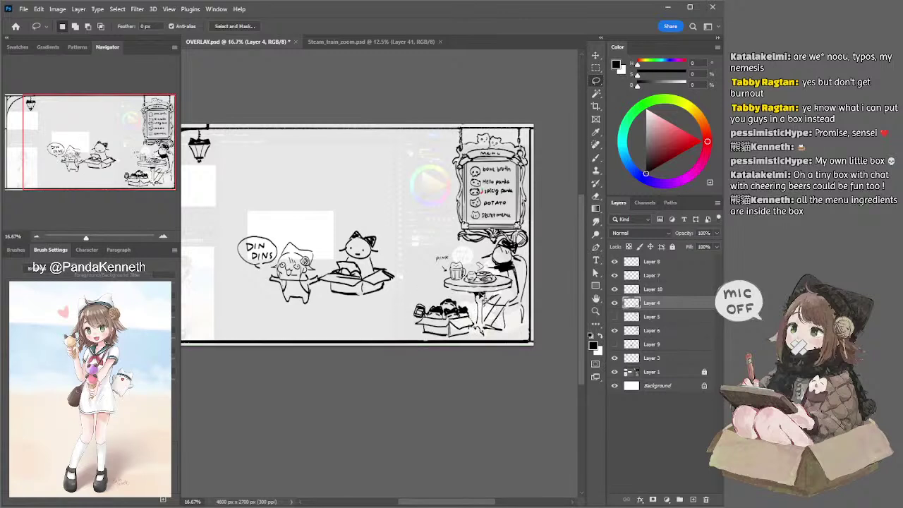
Step: Refine the seated figure's feet and lower legs beside the table base on Layer 4 by alternating brush strokes and erasing
key(b)
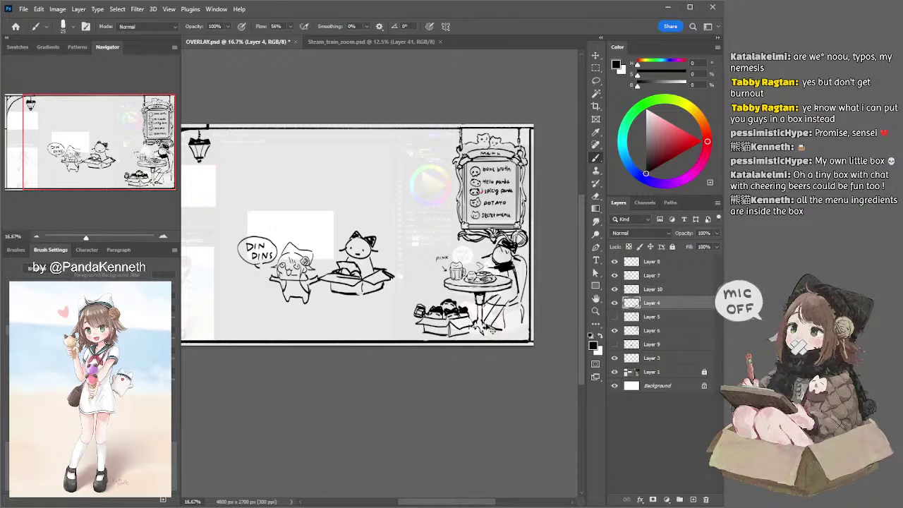
key(e)
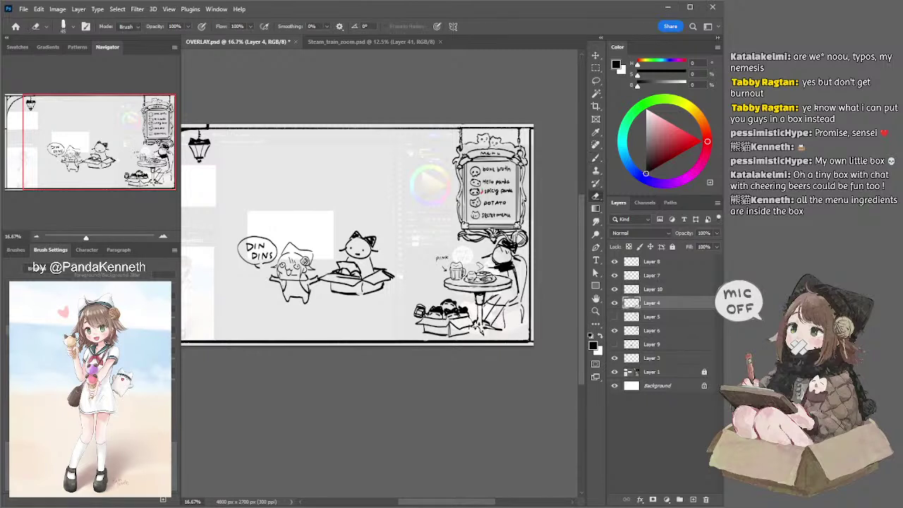
key(b)
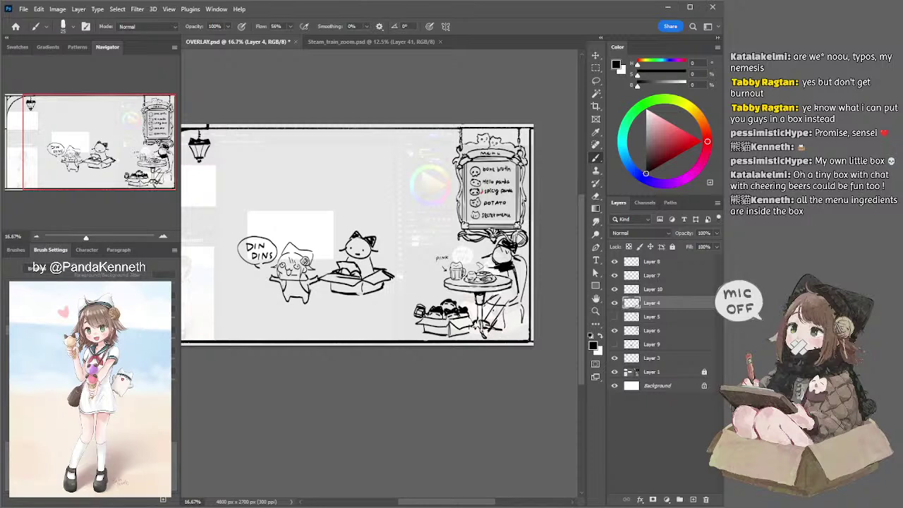
key(e)
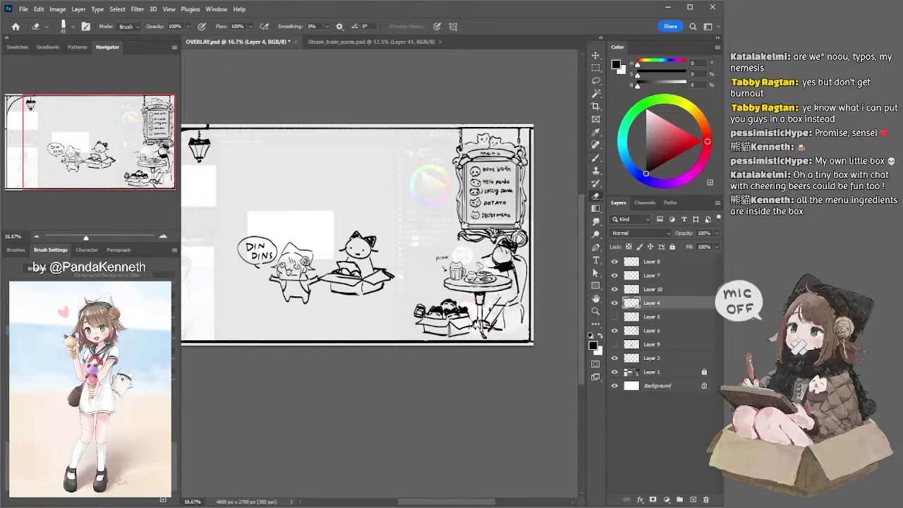
key(b)
drag(490, 299, 486, 309)
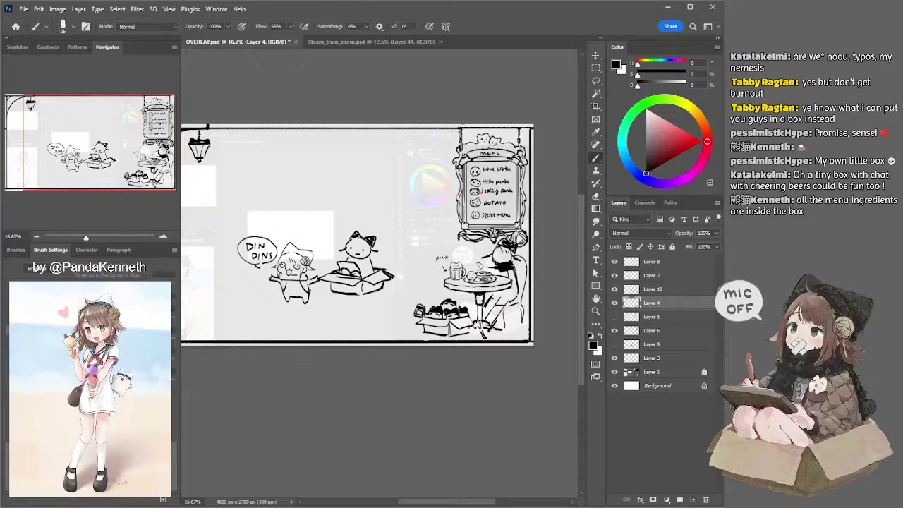
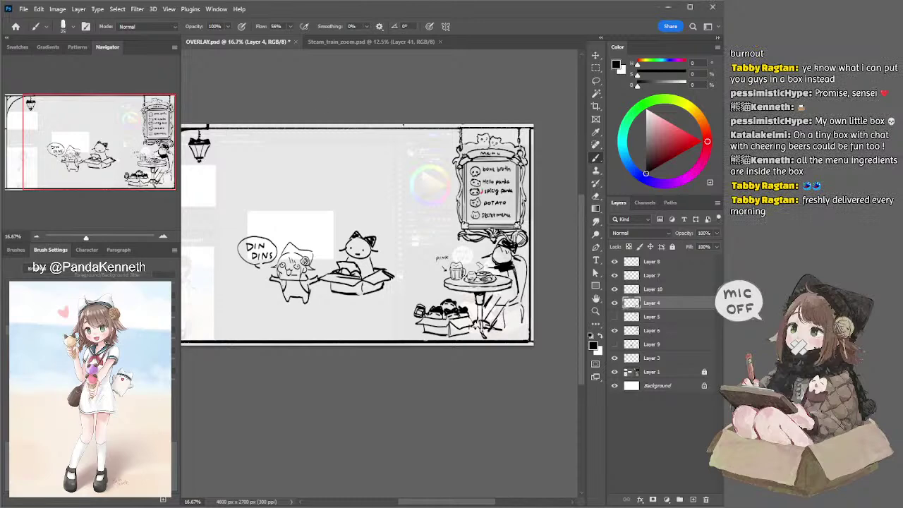
Step: Lasso the seated figure's head on Layer 4, move it up slightly, and clear the selection
drag(447, 109, 398, 94)
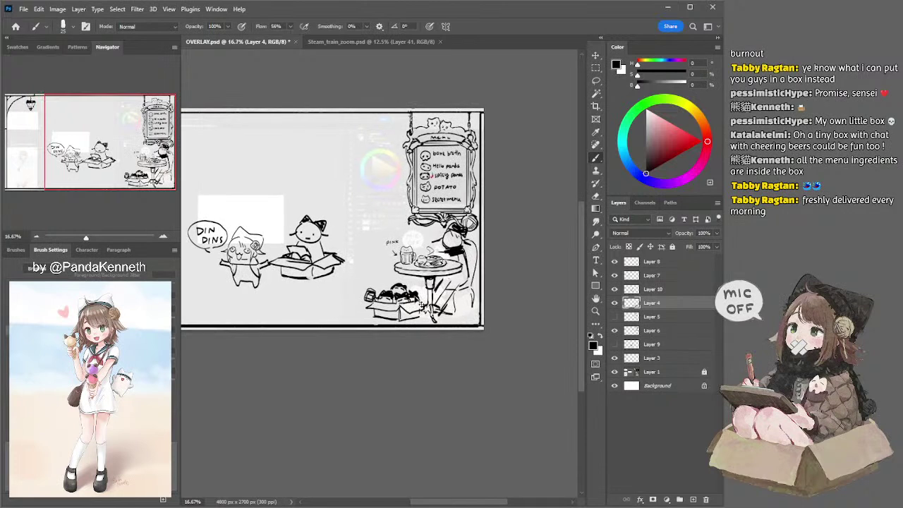
key(l)
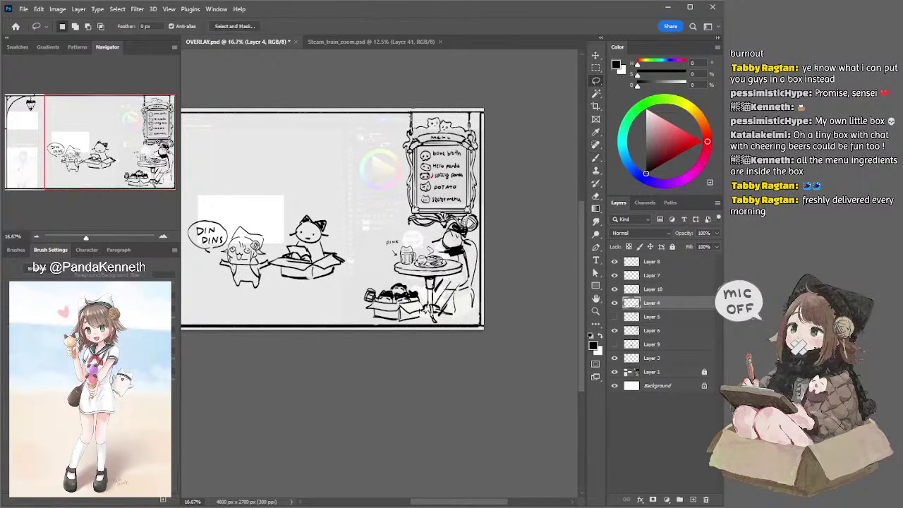
mouse_move(437, 254)
mouse_down()
mouse_move(479, 268)
mouse_move(467, 220)
mouse_move(432, 243)
mouse_up()
drag(455, 243, 456, 235)
key(ctrl+d)
Step: Erase stray lines and sketch the seated figure's torso and the chair behind it on Layer 4
key(e)
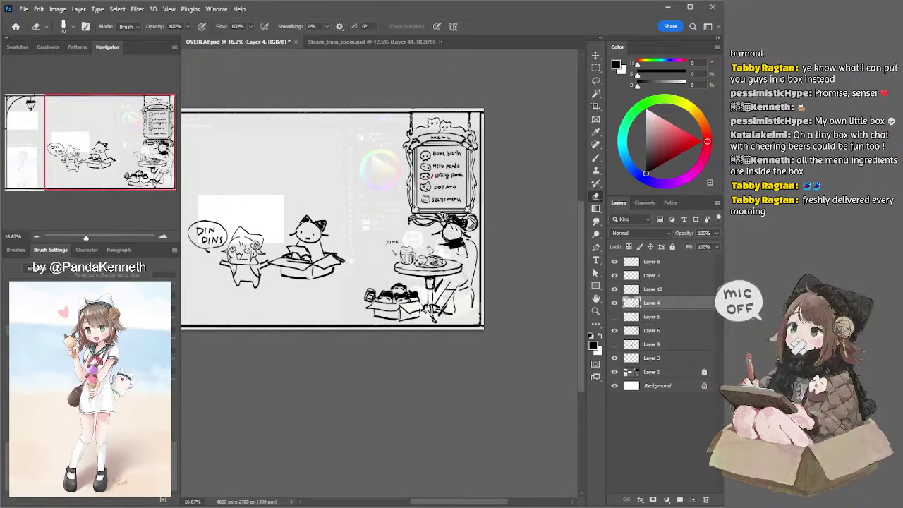
key(b)
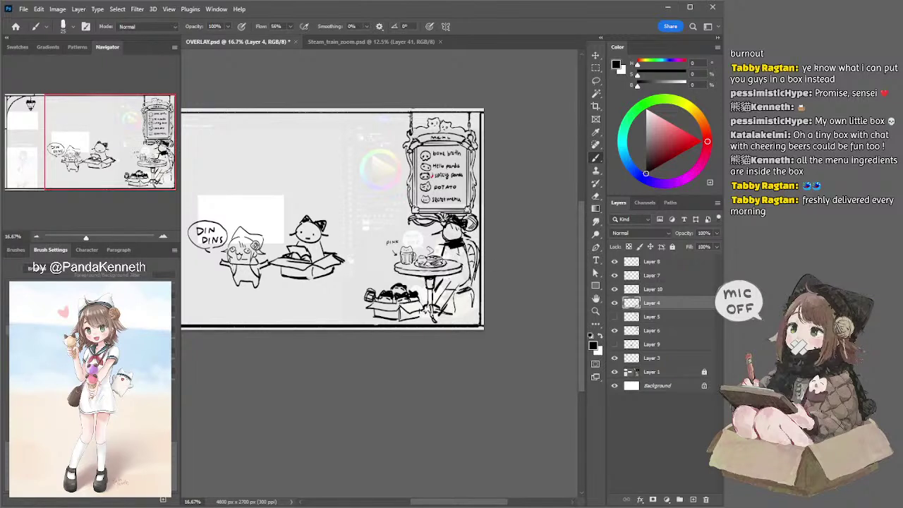
key(e)
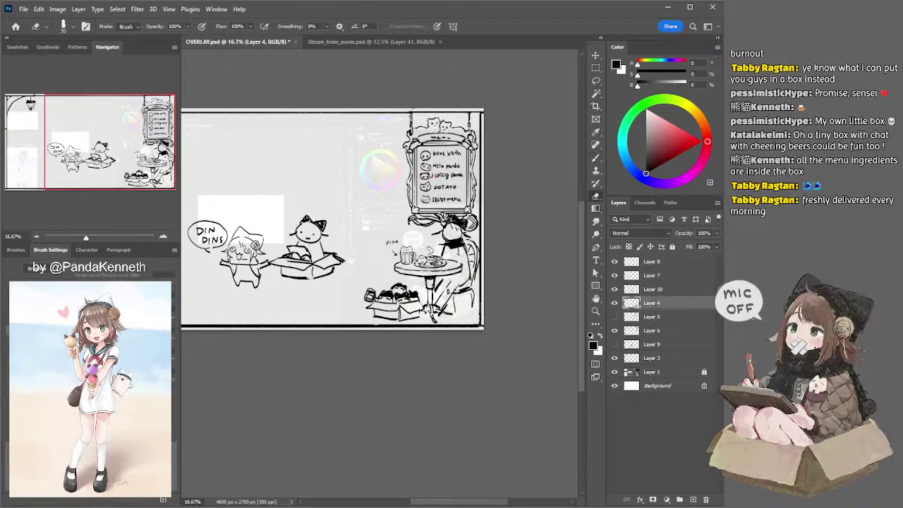
key(b)
drag(458, 278, 444, 293)
drag(481, 251, 472, 280)
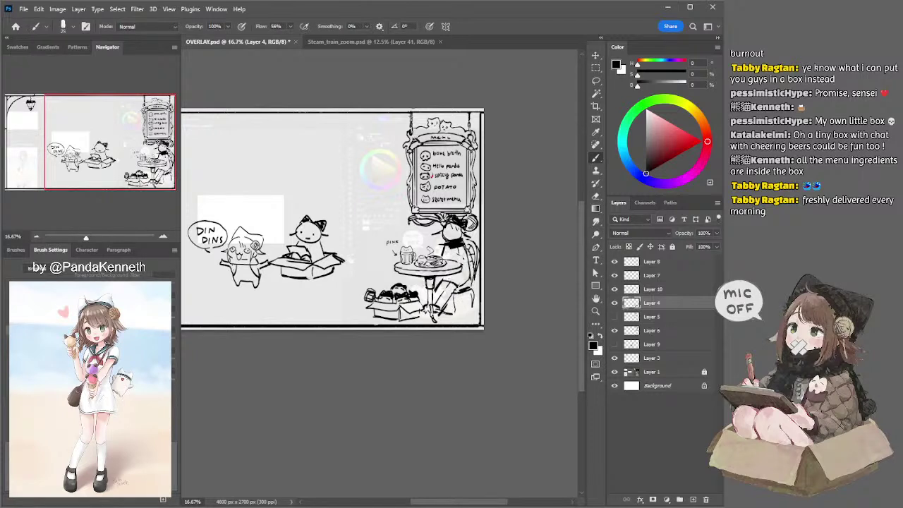
Step: Undo the latest strokes and redraw the seated figure's arm reaching toward the table
key(ctrl+z)
mouse_move(442, 246)
mouse_down()
mouse_move(439, 257)
mouse_move(456, 252)
mouse_move(463, 265)
mouse_move(456, 252)
mouse_up()
key(ctrl+z)
key(ctrl+z)
drag(457, 249, 455, 259)
Step: Lasso the food plate on Layer 8 and shift it slightly left on the tabletop, away from the seated figure
ctrl+click(437, 264)
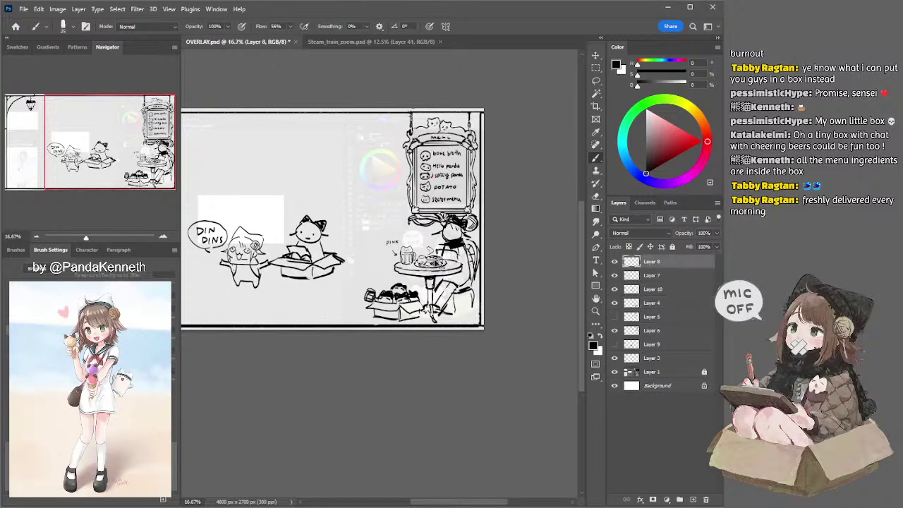
key(l)
mouse_move(419, 258)
mouse_down()
mouse_move(419, 277)
mouse_move(427, 247)
mouse_move(430, 263)
mouse_up()
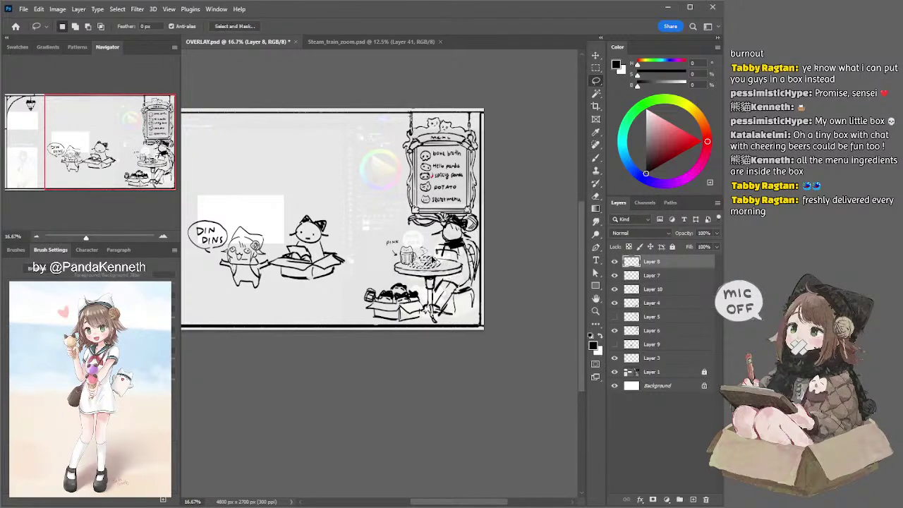
key(e)
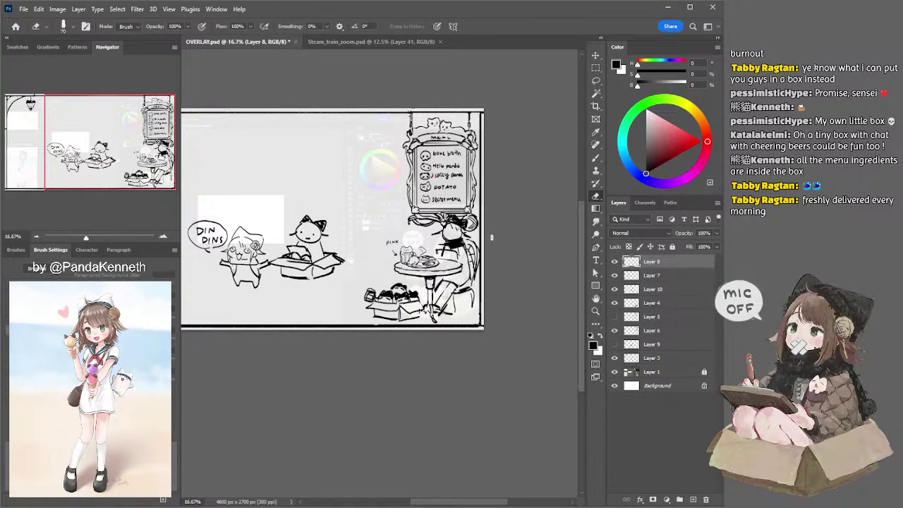
Step: Sketch a small rectangular object in front of the seated figure's chest on Layer 4 and erase overlapping lines
ctrl+click(455, 249)
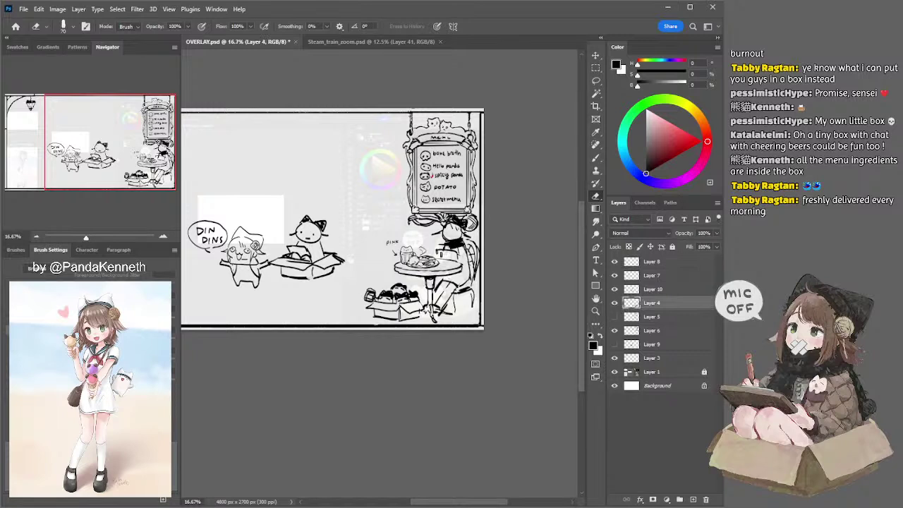
key(b)
drag(434, 249, 452, 246)
key(e)
drag(490, 211, 567, 217)
drag(562, 215, 557, 213)
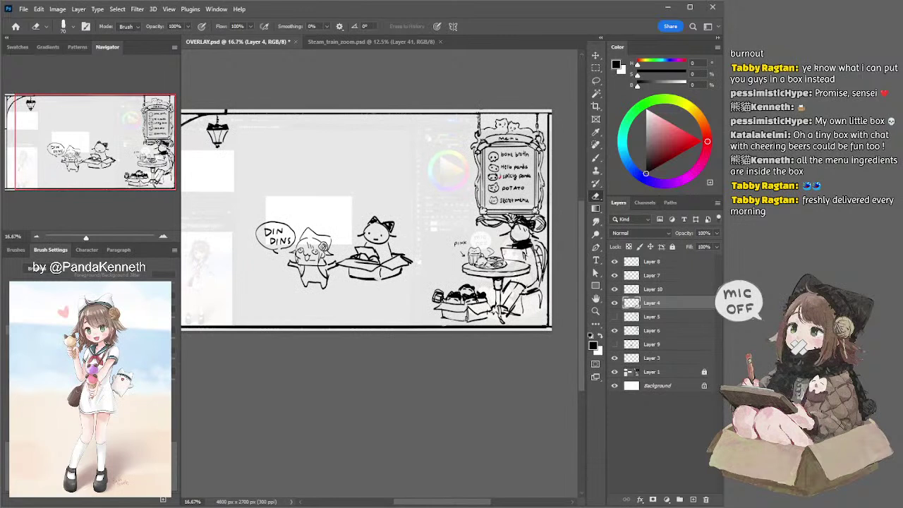
Step: Clean up and redraw the lower edge of the box of heads beside the table base on Layer 4
key(b)
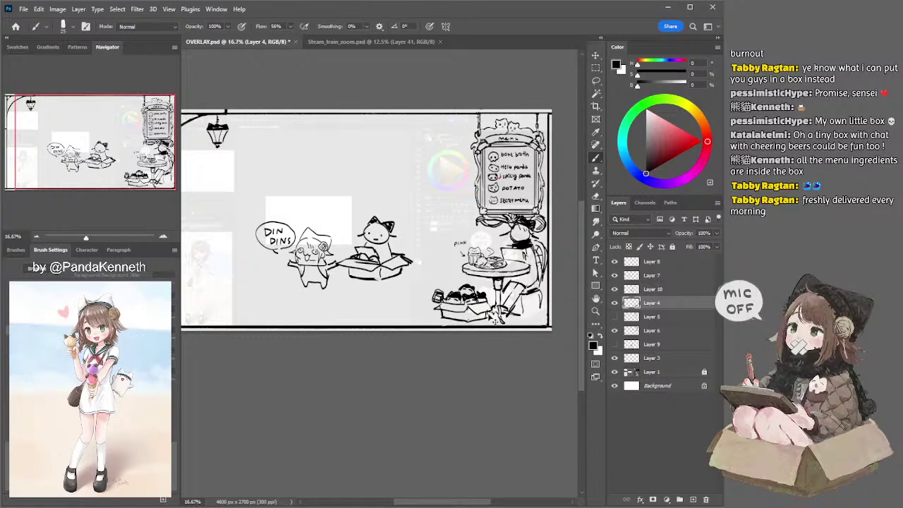
key(ctrl+z)
key(ctrl+shift+z)
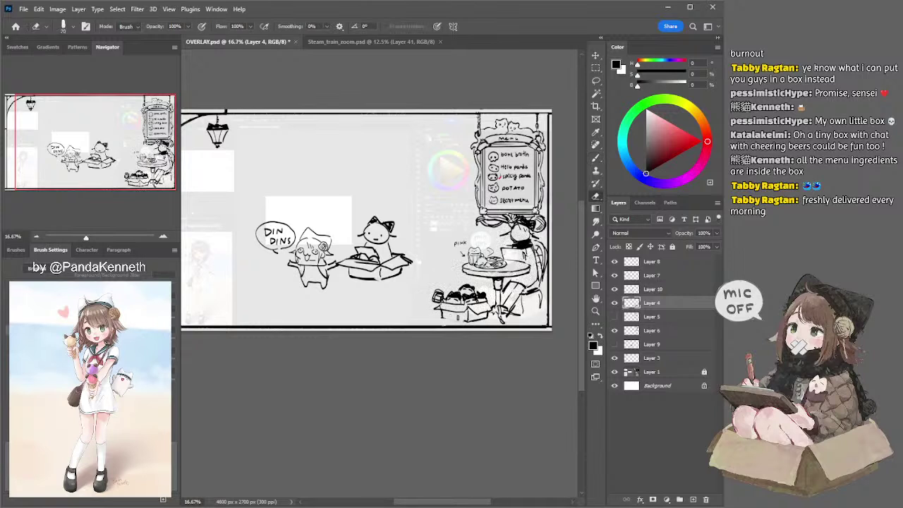
drag(447, 320, 465, 322)
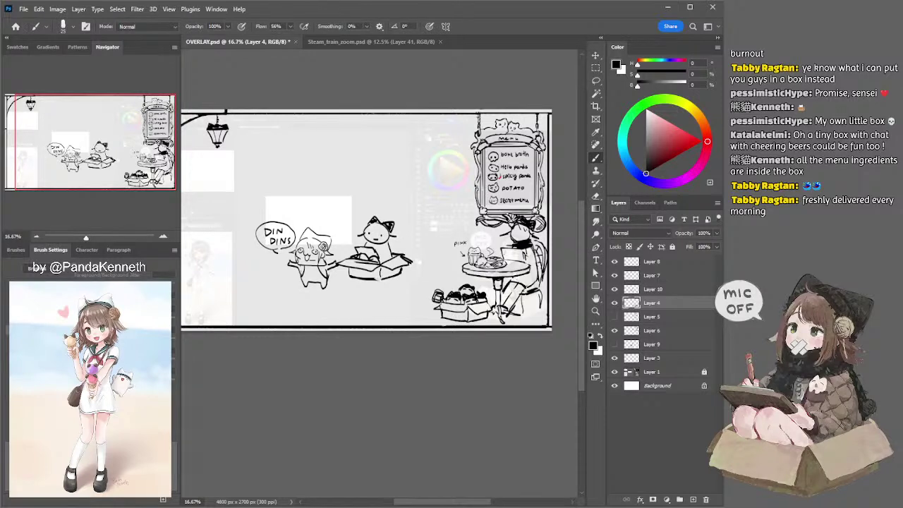
key(l)
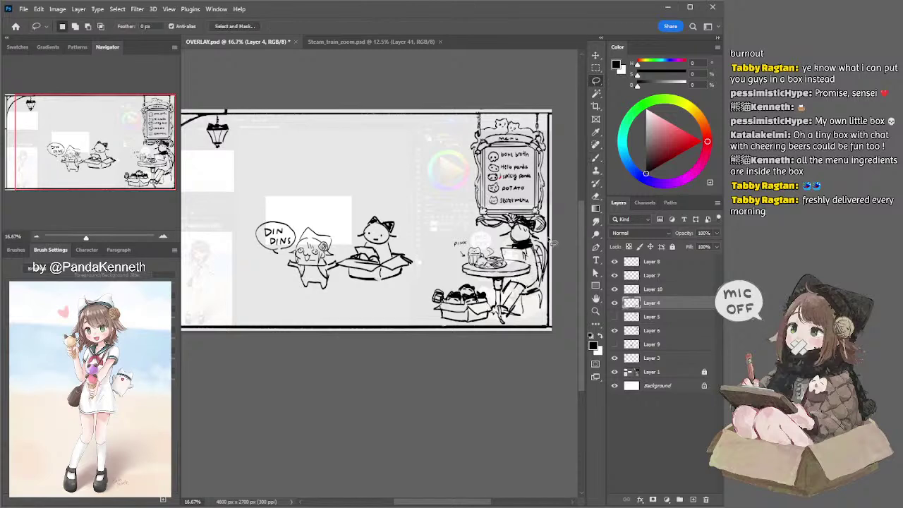
mouse_move(542, 205)
mouse_down()
mouse_move(558, 212)
mouse_move(550, 230)
mouse_move(568, 208)
mouse_move(554, 216)
mouse_up()
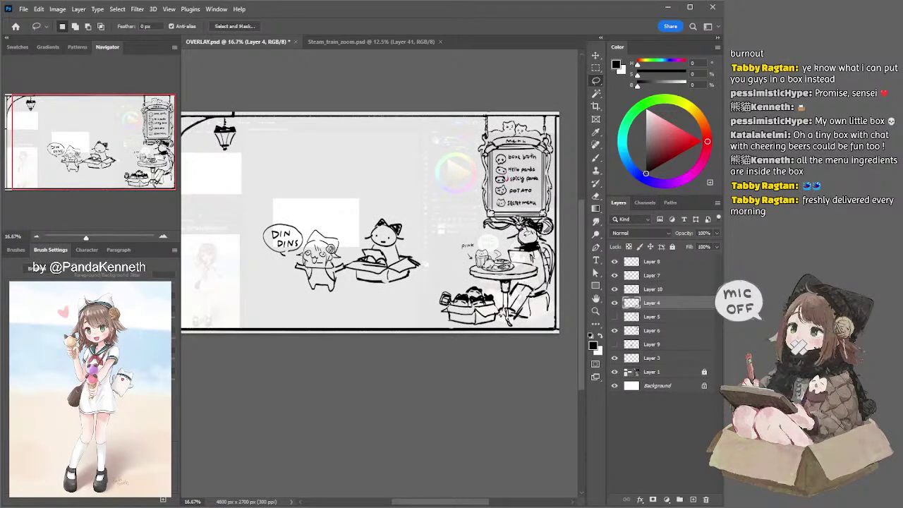
drag(521, 227, 485, 236)
mouse_move(475, 270)
mouse_down()
mouse_move(491, 250)
mouse_move(546, 263)
mouse_move(535, 260)
mouse_up()
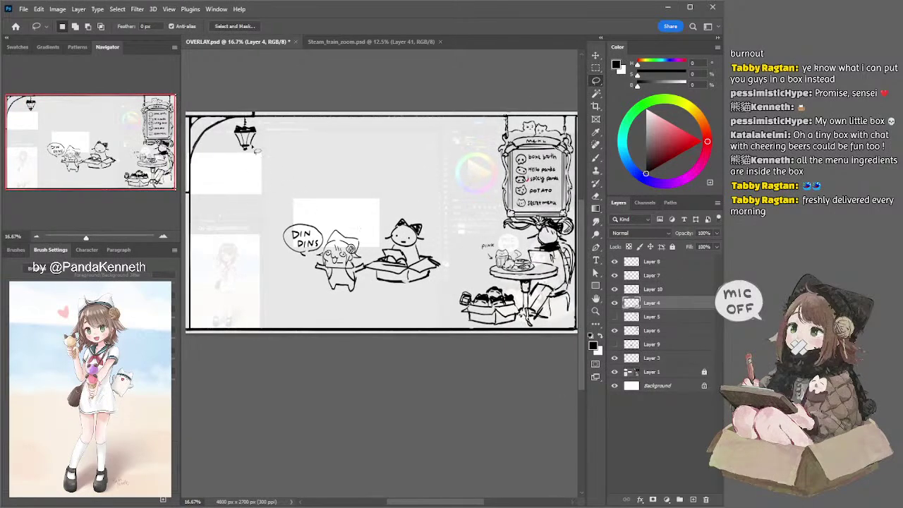
ctrl+click(252, 132)
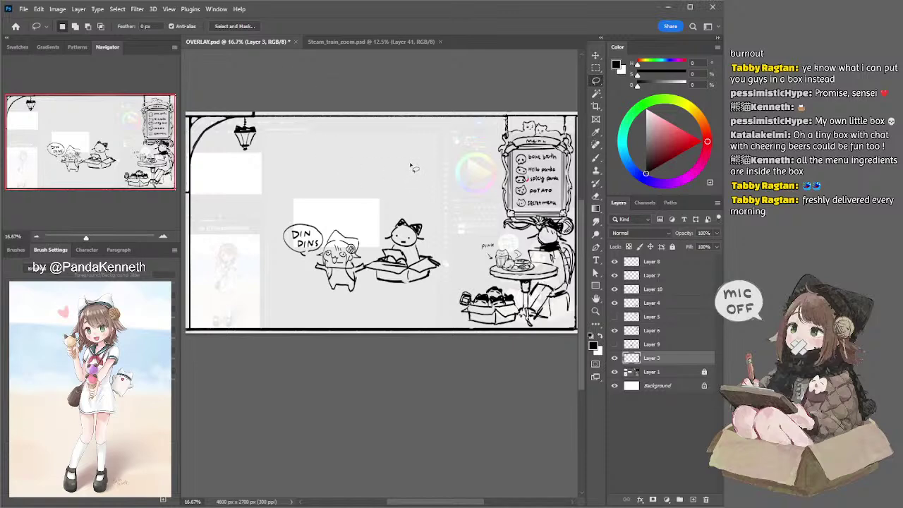
Step: Try to shrink the menu board on Layer 6 to 95.73% and nudge it sideways inside the frame
drag(511, 88, 477, 79)
ctrl+click(534, 120)
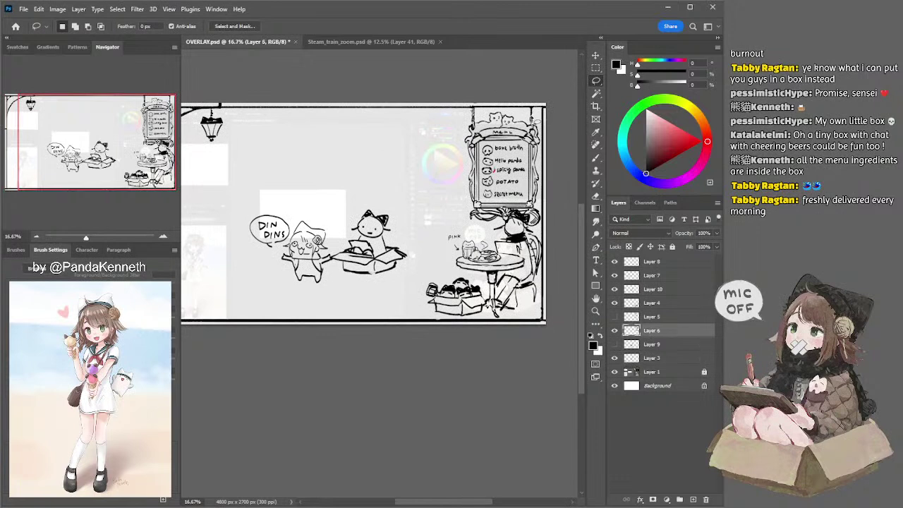
mouse_move(474, 110)
mouse_down()
mouse_move(459, 145)
mouse_move(465, 221)
mouse_move(525, 236)
mouse_move(547, 230)
mouse_up()
key(ctrl+d)
click(615, 330)
click(615, 330)
click(596, 55)
drag(500, 245, 500, 239)
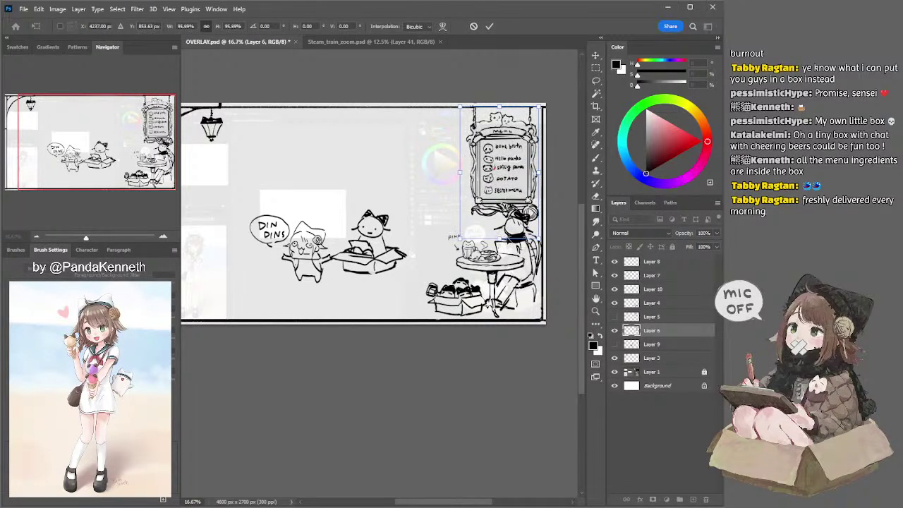
drag(492, 169, 493, 169)
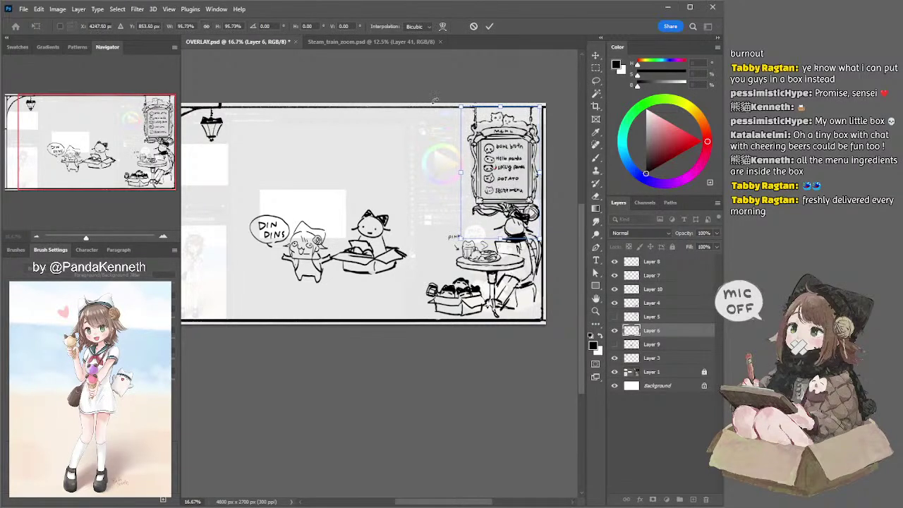
key(Return)
key(ctrl+d)
Step: Undo the menu board's scaling and nudge on Layer 6
drag(471, 85, 510, 87)
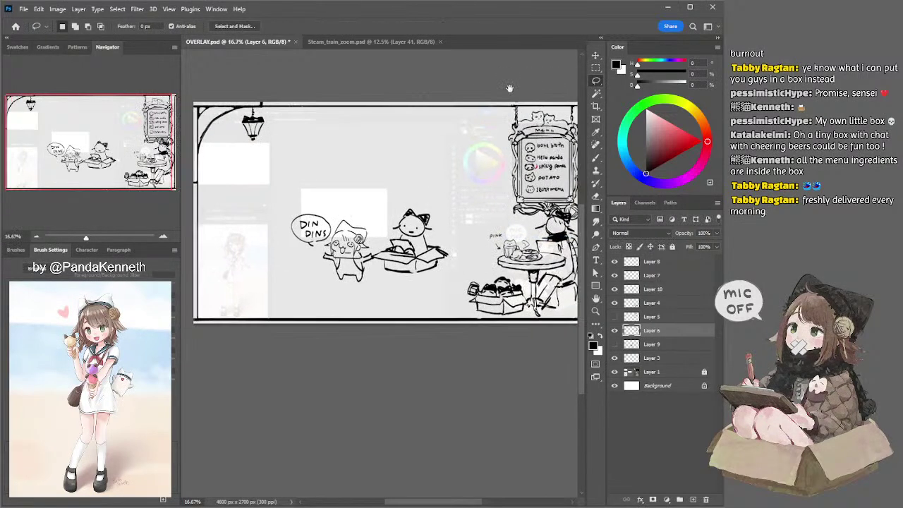
key(ctrl+z)
key(ctrl+z)
key(ctrl+comma)
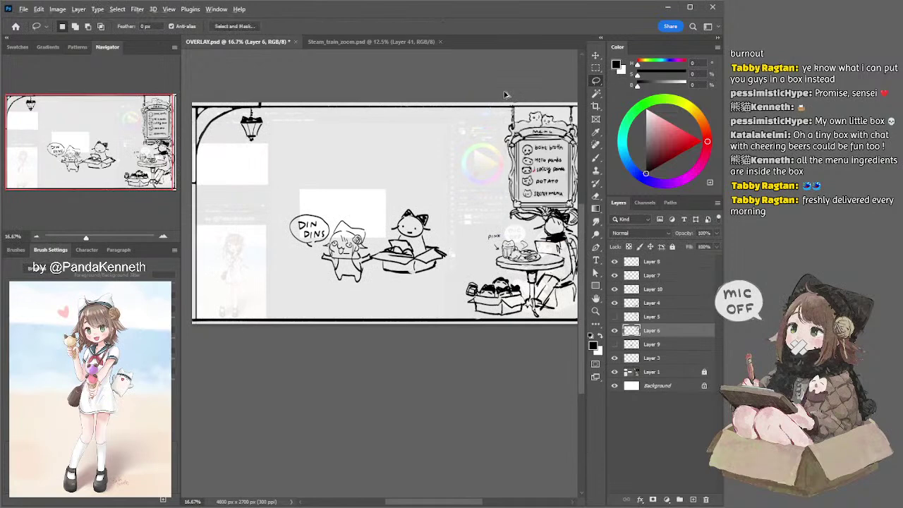
drag(517, 86, 452, 77)
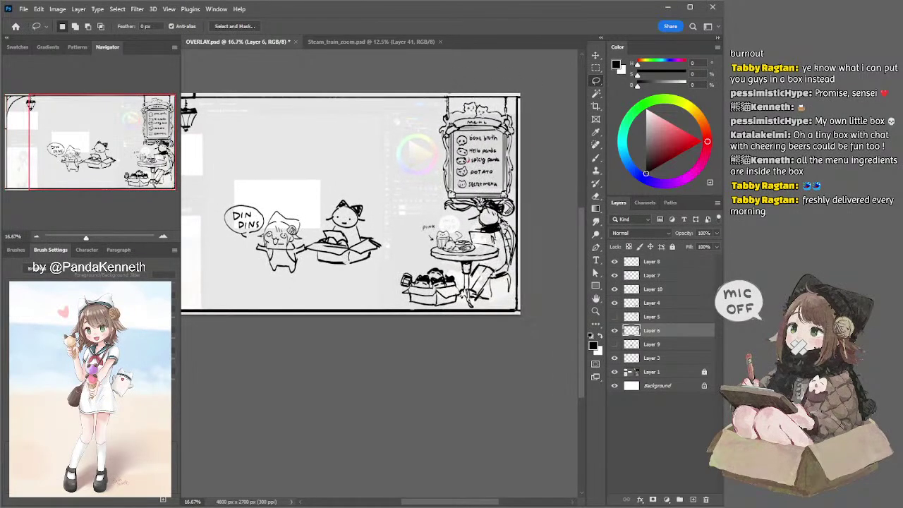
ctrl+click(499, 212)
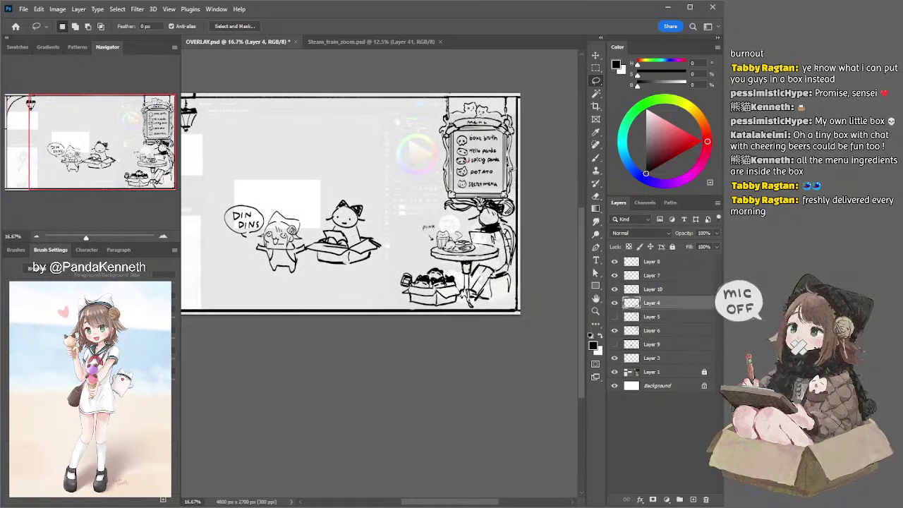
key(alt+bracketleft)
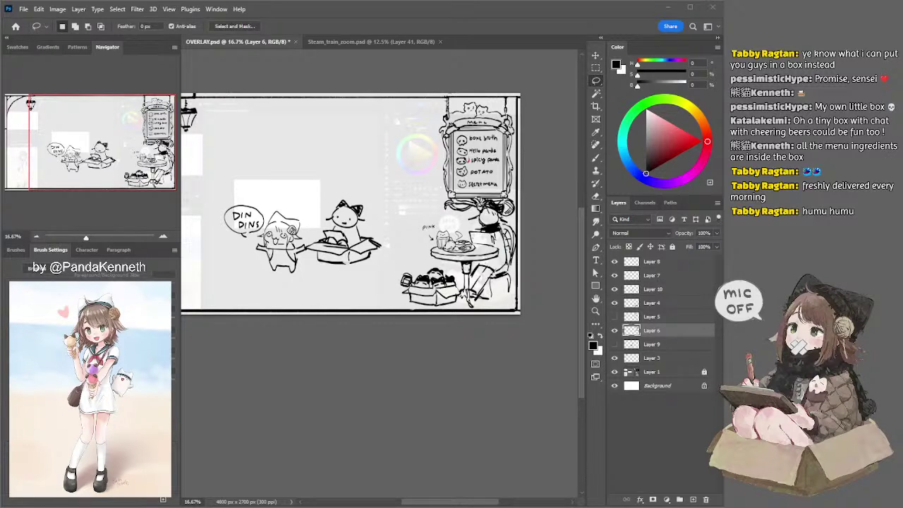
drag(453, 88, 486, 108)
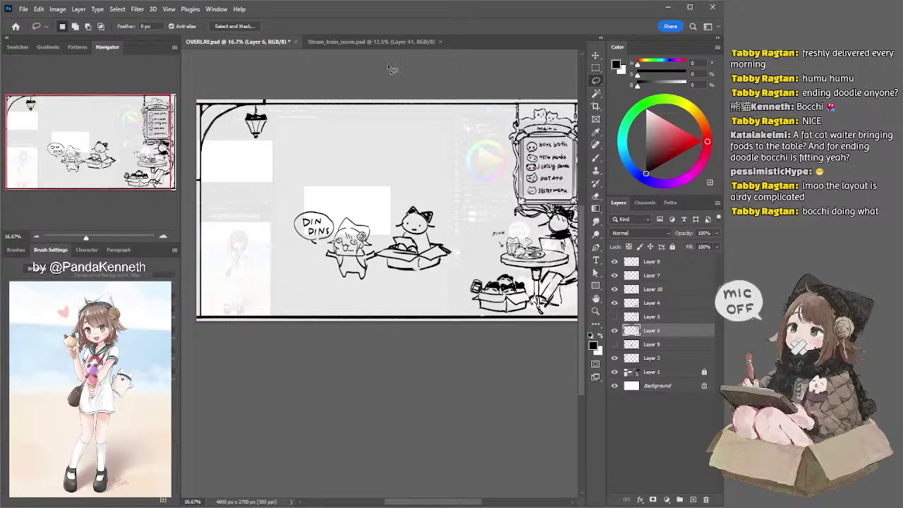
Step: Make Layer 10 the active layer for brush sketching
drag(425, 178, 401, 174)
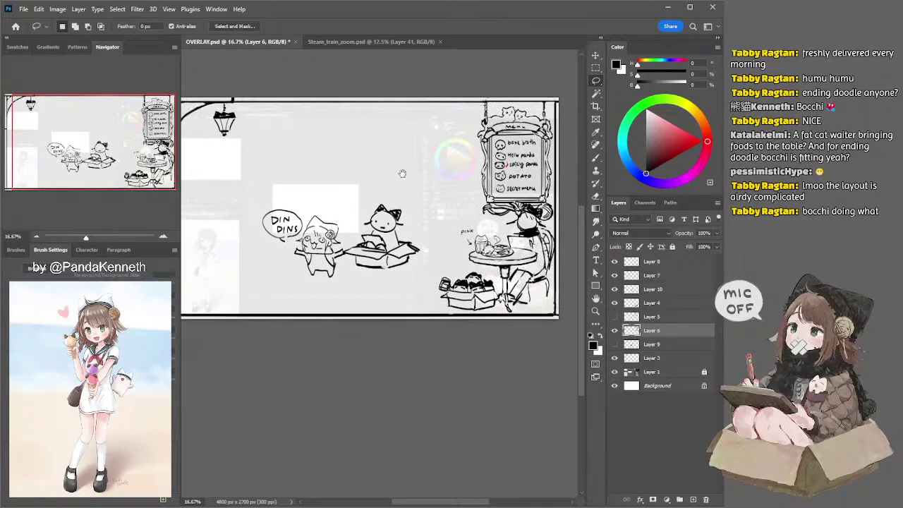
ctrl+click(399, 218)
drag(361, 142, 393, 179)
key(b)
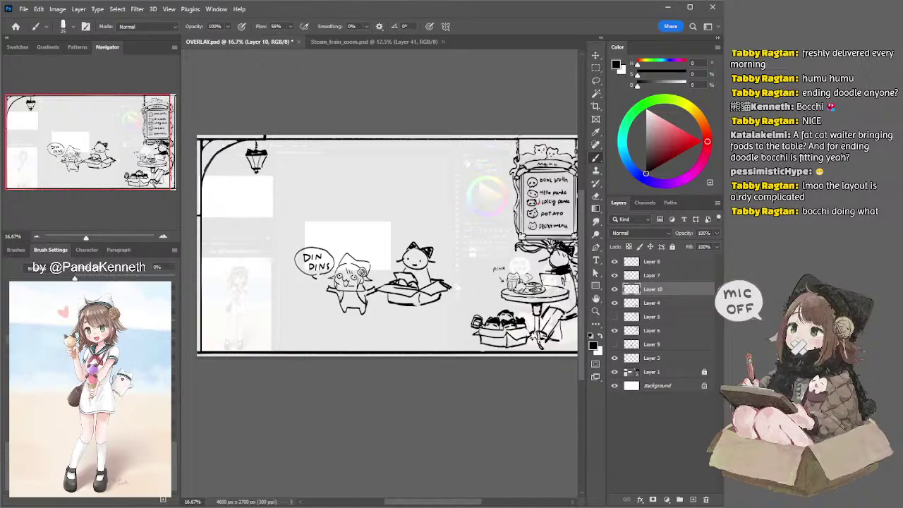
key(e)
key(b)
Step: Try a short curved stroke near the upper edge of the frame on Layer 10 and erase it
mouse_move(355, 136)
mouse_down()
mouse_move(318, 159)
mouse_move(326, 185)
mouse_move(337, 184)
mouse_up()
key(ctrl+z)
key(ctrl+z)
key(ctrl+z)
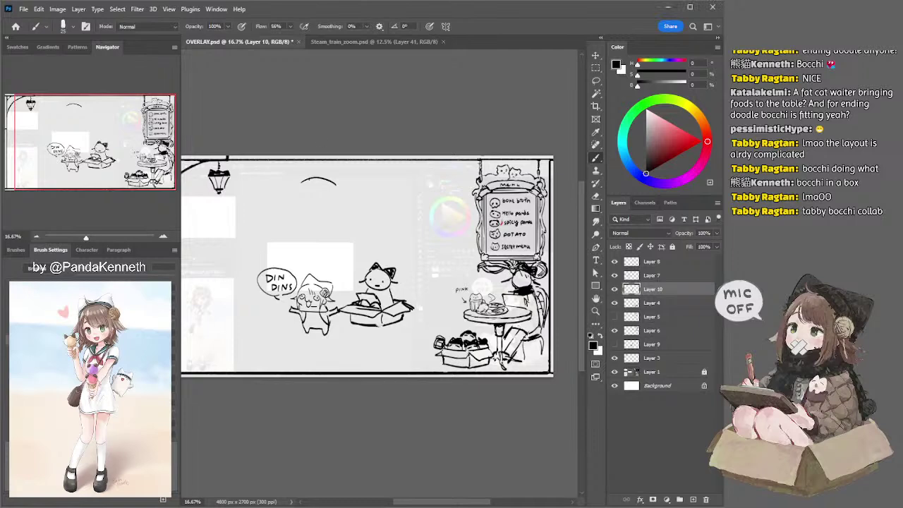
key(e)
key(])
key(])
key(])
key(])
key(])
key(])
key(])
key(])
key(])
key(])
key(])
drag(303, 182, 335, 184)
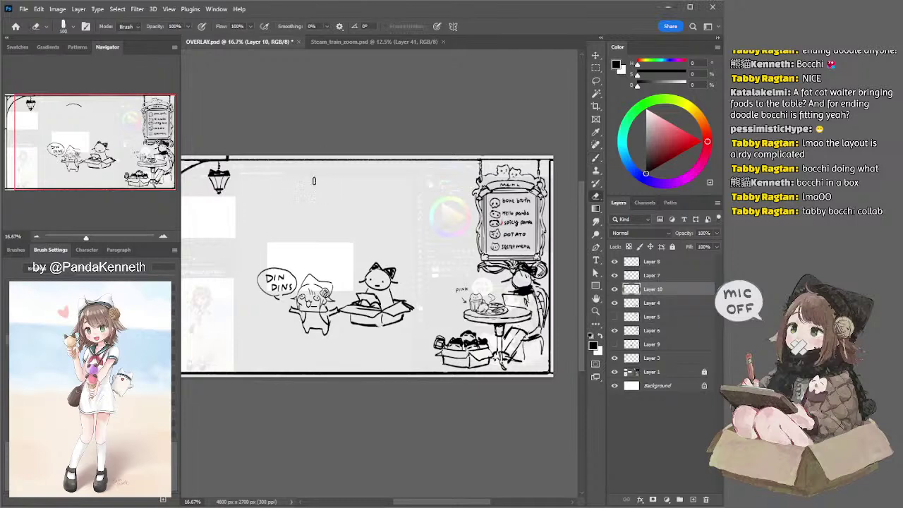
Step: Sketch a small worried chibi face with eyes, brows, chin line and a few bangs in the empty area above the characters on Layer 10
click(164, 237)
drag(276, 175, 343, 182)
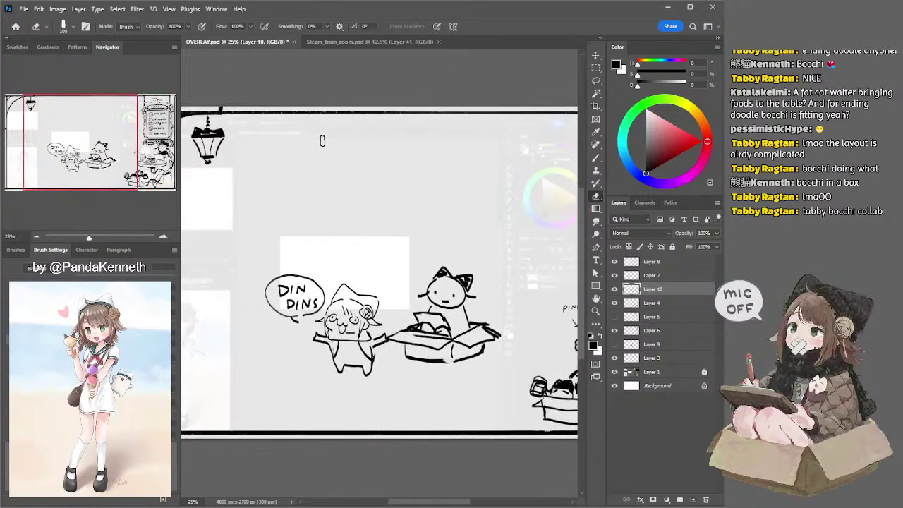
key(b)
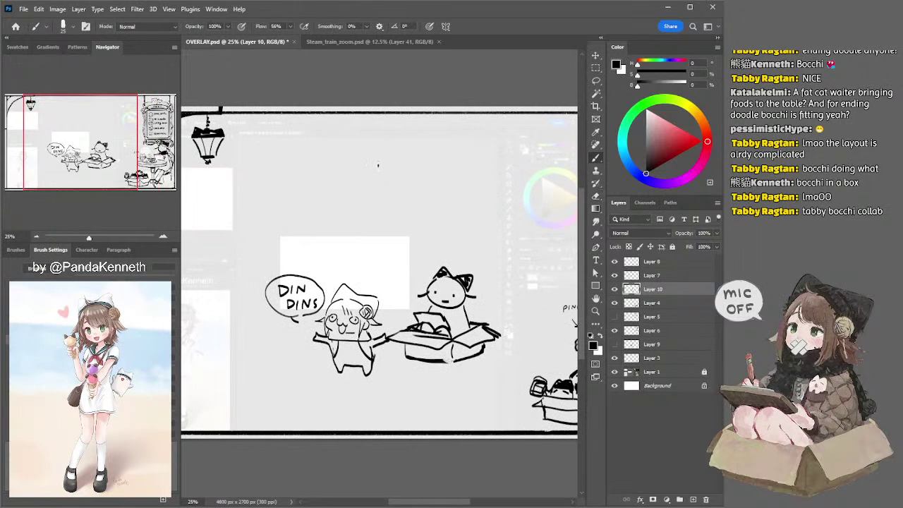
key(ctrl+z)
drag(381, 169, 391, 181)
key(ctrl+z)
mouse_move(392, 181)
mouse_down()
mouse_move(405, 183)
mouse_move(402, 191)
mouse_move(400, 182)
mouse_move(413, 182)
mouse_move(391, 172)
mouse_move(414, 168)
mouse_up()
key(ctrl+z)
key(ctrl+z)
key(ctrl+z)
key(ctrl+z)
key(e)
key(b)
key(ctrl+z)
key(ctrl+z)
key(ctrl+z)
mouse_move(415, 170)
mouse_down()
mouse_move(351, 171)
mouse_move(372, 169)
mouse_up()
key(ctrl+z)
key(ctrl+z)
key(ctrl+z)
key(ctrl+z)
key(ctrl+z)
key(ctrl+z)
key(ctrl+z)
key(ctrl+z)
key(ctrl+z)
drag(372, 161, 377, 168)
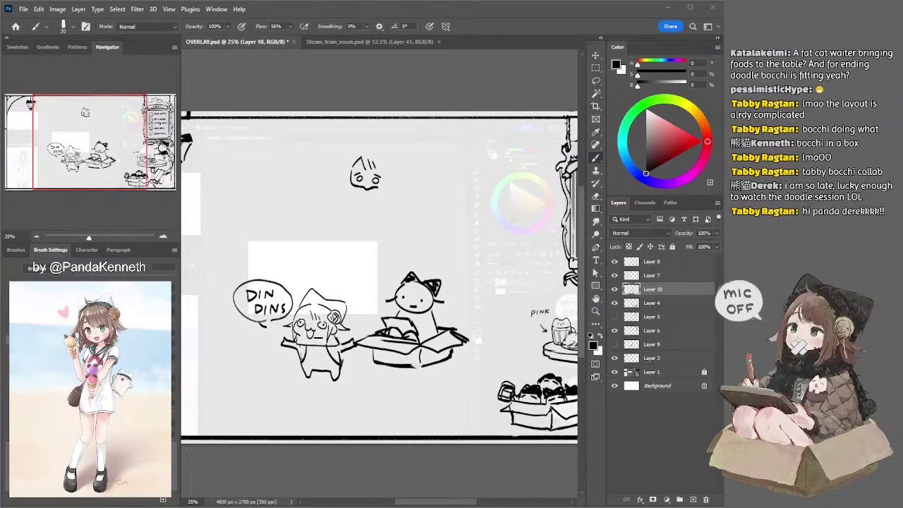
Step: Examine the menu board, the table scene and the new face up close
drag(381, 282, 279, 283)
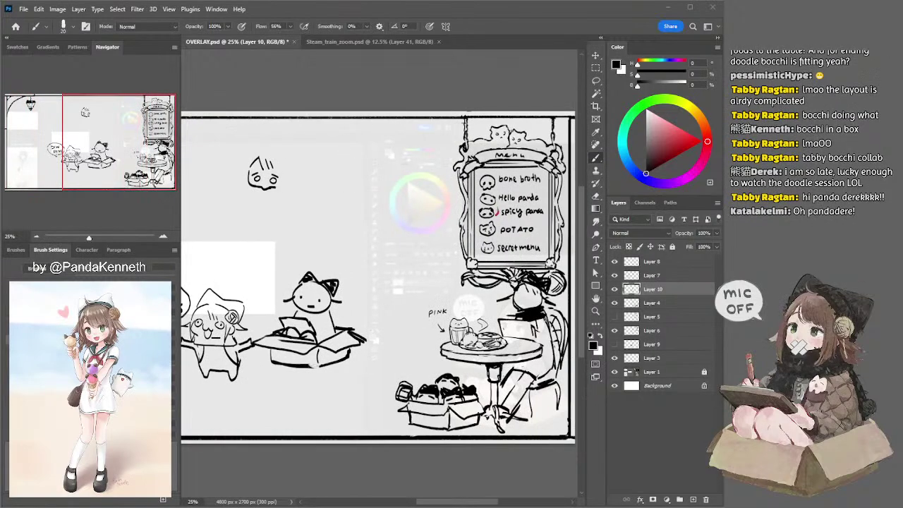
drag(381, 282, 389, 283)
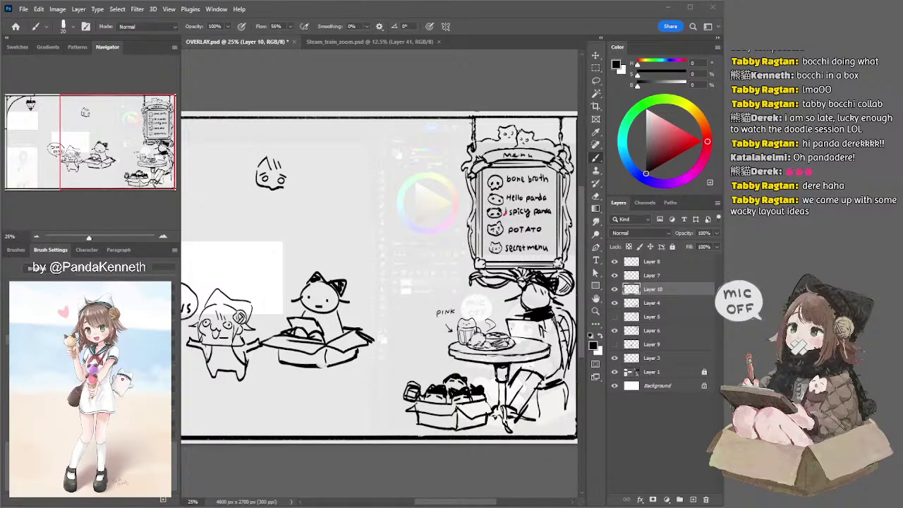
drag(313, 94, 258, 91)
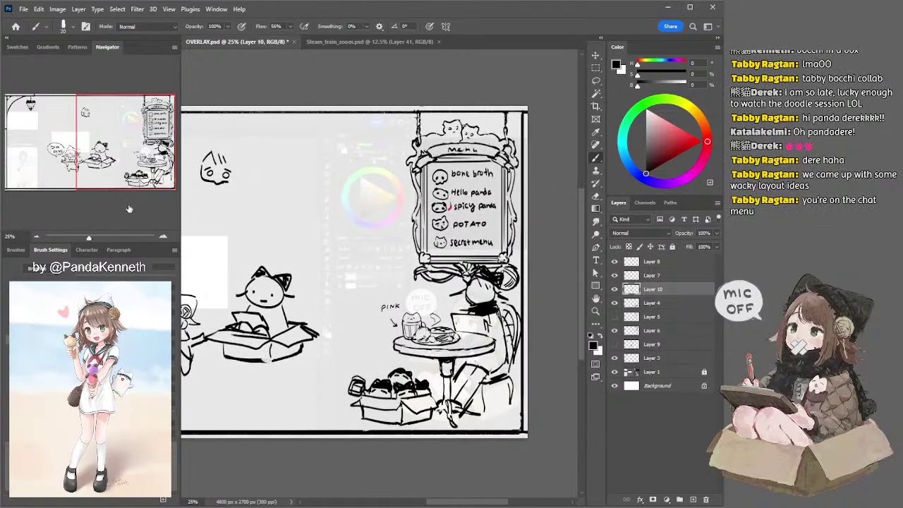
click(163, 236)
drag(361, 106, 163, 181)
drag(264, 131, 284, 213)
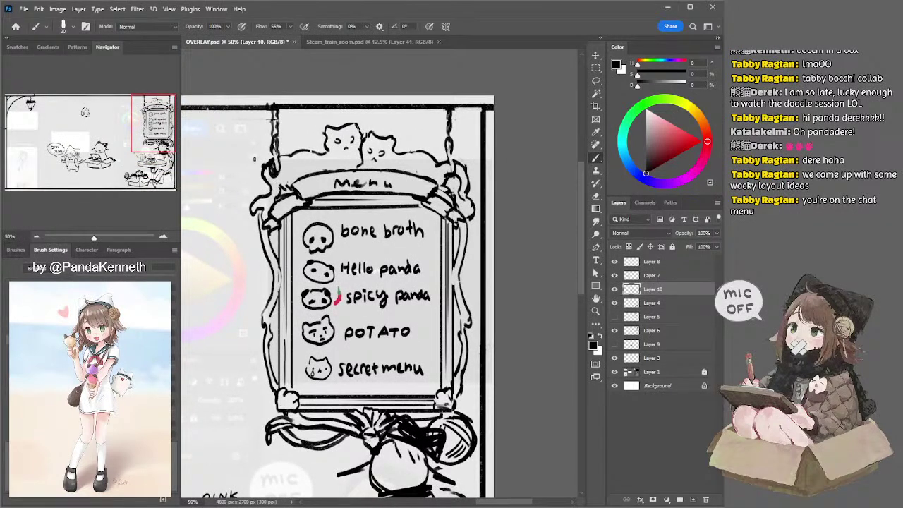
drag(253, 164, 470, 97)
drag(254, 147, 390, 109)
drag(278, 134, 374, 114)
mouse_move(322, 109)
mouse_down()
mouse_move(238, 188)
mouse_move(220, 184)
mouse_move(230, 175)
mouse_up()
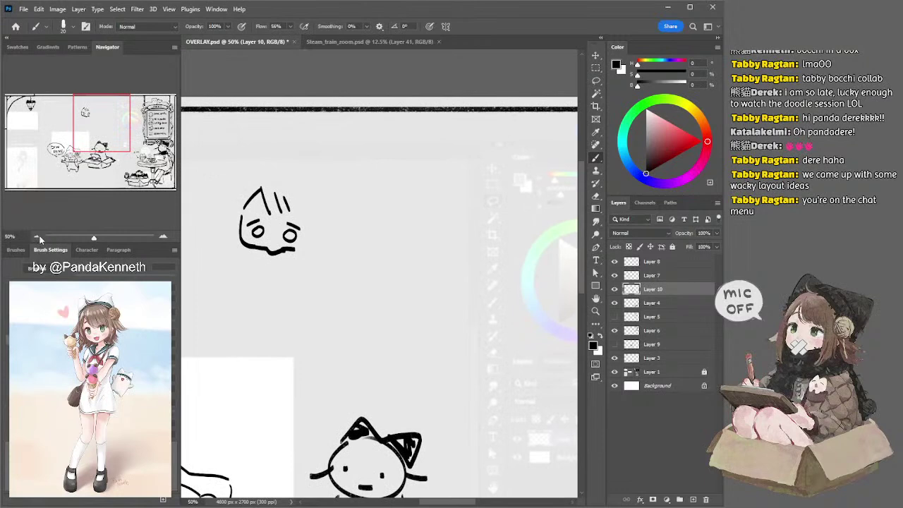
Step: Sketch the side locks and hair outline around the chibi face on Layer 10
click(37, 236)
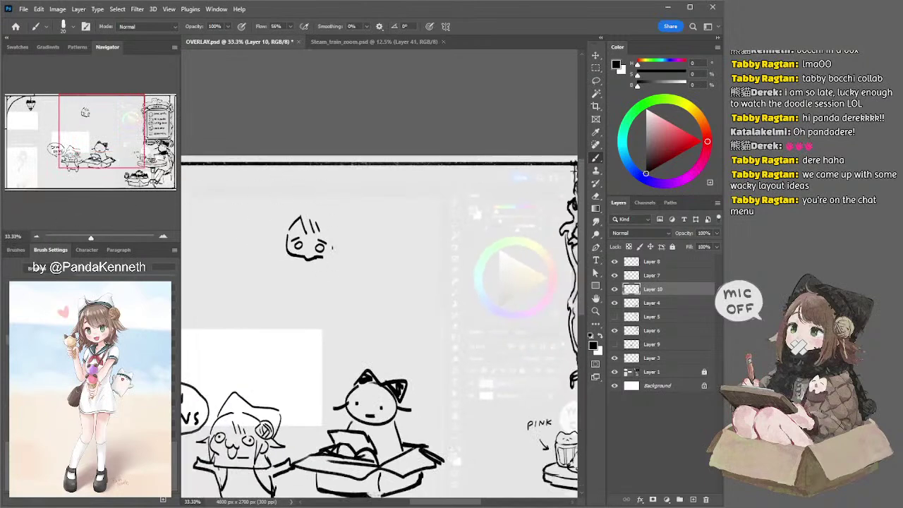
drag(326, 229, 330, 262)
key(ctrl+z)
key(ctrl+z)
key(ctrl+z)
drag(283, 228, 284, 262)
drag(288, 254, 285, 262)
mouse_move(285, 225)
mouse_down()
mouse_move(309, 197)
mouse_move(299, 204)
mouse_move(338, 210)
mouse_move(336, 228)
mouse_move(342, 210)
mouse_move(349, 228)
mouse_up()
key(ctrl+z)
key(ctrl+z)
key(ctrl+z)
key(ctrl+z)
key(ctrl+z)
key(ctrl+z)
key(ctrl+z)
Step: Add a round rose ornament, a side hair tuft and a pointed cat-ear hat to the chibi head
mouse_move(349, 225)
mouse_down()
mouse_move(343, 230)
mouse_move(353, 214)
mouse_move(337, 223)
mouse_up()
key(ctrl+z)
mouse_move(341, 213)
mouse_down()
mouse_move(348, 243)
mouse_move(336, 255)
mouse_up()
key(ctrl+z)
key(ctrl+z)
drag(347, 240, 336, 252)
drag(309, 194, 318, 206)
key(ctrl+z)
mouse_move(303, 202)
mouse_down()
mouse_move(313, 191)
mouse_move(362, 203)
mouse_move(371, 222)
mouse_move(356, 230)
mouse_move(367, 213)
mouse_move(356, 230)
mouse_up()
key(ctrl+z)
key(ctrl+z)
key(ctrl+z)
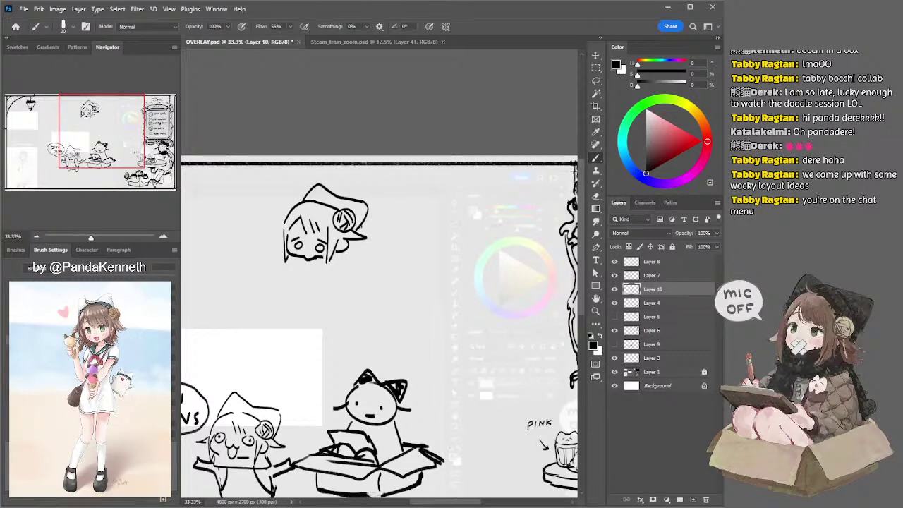
Step: Sketch the jaw and chin line of a second chibi face beside the hatted head on Layer 10
mouse_move(263, 217)
mouse_down()
mouse_move(308, 216)
mouse_move(292, 254)
mouse_up()
key(ctrl+z)
key(ctrl+z)
drag(284, 229, 291, 254)
key(ctrl+z)
key(ctrl+z)
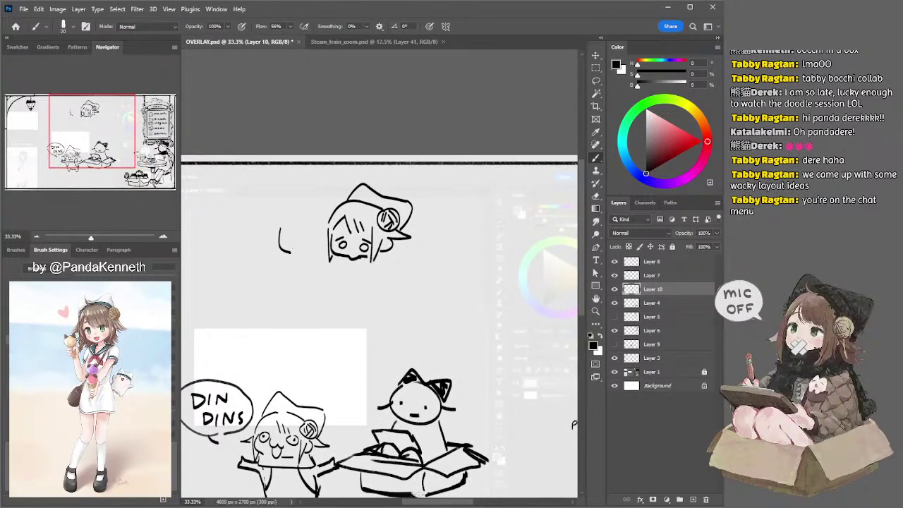
key(ctrl+z)
mouse_move(290, 254)
mouse_down()
mouse_move(310, 259)
mouse_move(293, 254)
mouse_move(320, 245)
mouse_up()
key(ctrl+z)
key(ctrl+z)
key(ctrl+z)
key(ctrl+z)
key(ctrl+z)
key(ctrl+z)
key(ctrl+z)
Step: Add eyes and a side hair strand to the second face, adjusting part of it with the Lasso tool
mouse_move(311, 235)
mouse_down()
mouse_move(320, 240)
mouse_move(313, 247)
mouse_move(284, 239)
mouse_up()
key(ctrl+z)
drag(290, 241, 289, 239)
key(ctrl+z)
key(ctrl+z)
key(ctrl+z)
drag(301, 198, 319, 194)
mouse_move(339, 224)
mouse_down()
mouse_move(338, 248)
mouse_move(349, 239)
mouse_move(290, 246)
mouse_up()
key(ctrl+z)
key(l)
mouse_move(312, 234)
mouse_down()
mouse_move(302, 233)
mouse_move(329, 254)
mouse_up()
key(ctrl+d)
key(b)
key(ctrl+z)
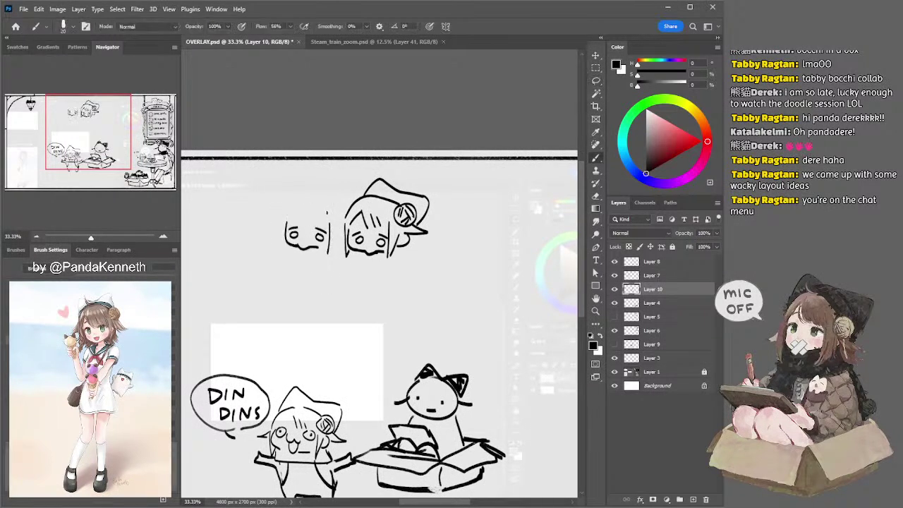
Step: Draw the hair outline and straight bangs over the second chibi face
key(ctrl+z)
mouse_move(287, 209)
mouse_down()
mouse_move(283, 254)
mouse_move(282, 241)
mouse_up()
key(ctrl+z)
drag(308, 196, 281, 220)
key(ctrl+z)
mouse_move(310, 196)
mouse_down()
mouse_move(283, 210)
mouse_move(281, 255)
mouse_up()
key(ctrl+z)
key(ctrl+z)
key(ctrl+z)
key(ctrl+z)
mouse_move(309, 192)
mouse_down()
mouse_move(345, 204)
mouse_move(304, 226)
mouse_up()
key(ctrl+z)
key(ctrl+z)
key(ctrl+z)
drag(312, 206, 314, 222)
key(ctrl+z)
drag(318, 208, 330, 228)
key(ctrl+z)
key(ctrl+z)
key(ctrl+z)
Step: Finish the second head's outer hair contour and add a small tied side tuft with loose strands
mouse_move(302, 196)
mouse_down()
mouse_move(290, 209)
mouse_move(298, 225)
mouse_move(280, 206)
mouse_up()
key(ctrl+z)
key(ctrl+z)
key(ctrl+z)
key(ctrl+z)
drag(280, 205, 279, 228)
key(ctrl+z)
key(ctrl+z)
key(ctrl+z)
mouse_move(280, 226)
mouse_down()
mouse_move(284, 219)
mouse_move(279, 230)
mouse_move(267, 217)
mouse_move(276, 224)
mouse_up()
key(ctrl+z)
key(ctrl+z)
mouse_move(279, 219)
mouse_down()
mouse_move(264, 224)
mouse_move(276, 218)
mouse_up()
key(ctrl+z)
key(ctrl+z)
key(ctrl+z)
key(ctrl+z)
key(ctrl+z)
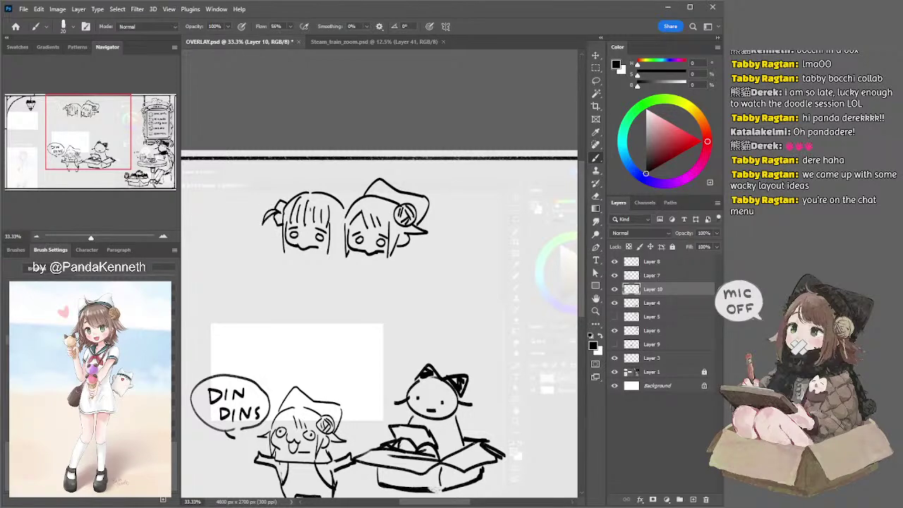
Step: Move the second head closer to the hatted head so the two sit side by side
drag(333, 230, 336, 209)
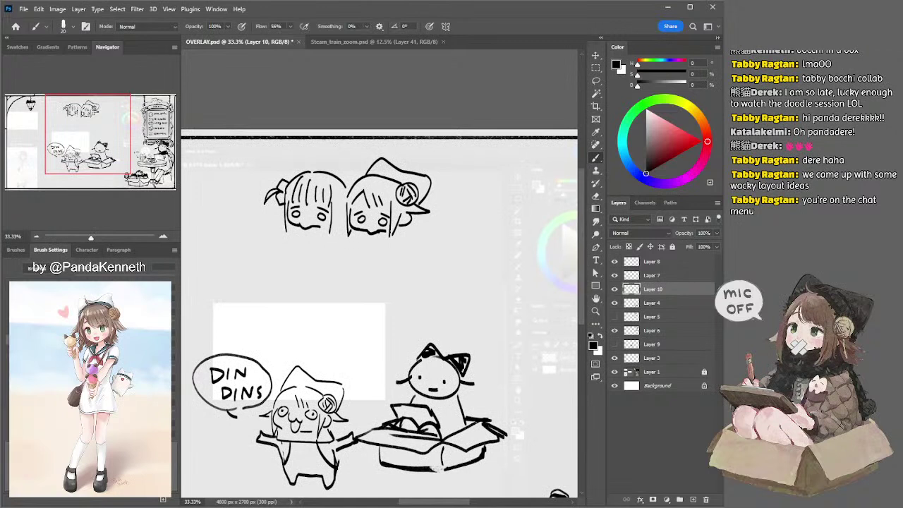
key(e)
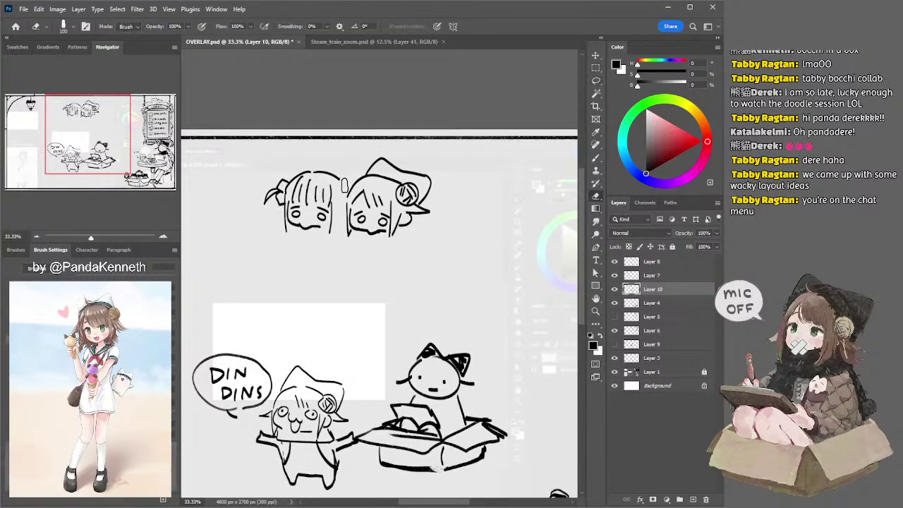
key(l)
mouse_move(346, 178)
mouse_down()
mouse_move(320, 263)
mouse_move(313, 159)
mouse_move(335, 168)
mouse_up()
drag(308, 187, 317, 186)
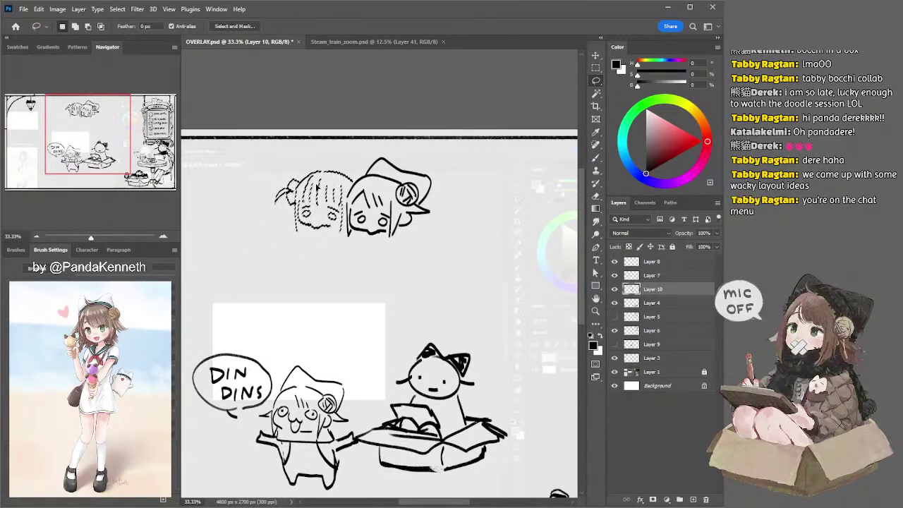
key(ctrl+d)
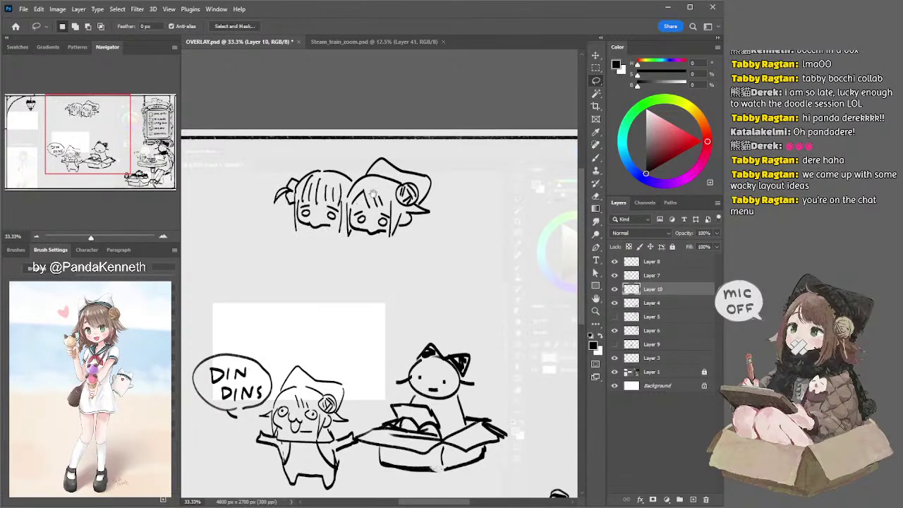
Step: Sketch the open front and side flaps of a cardboard box beneath the two heads, redoing strokes until they fit
drag(367, 199, 347, 189)
key(b)
drag(342, 224, 340, 233)
drag(348, 225, 350, 235)
key(ctrl+z)
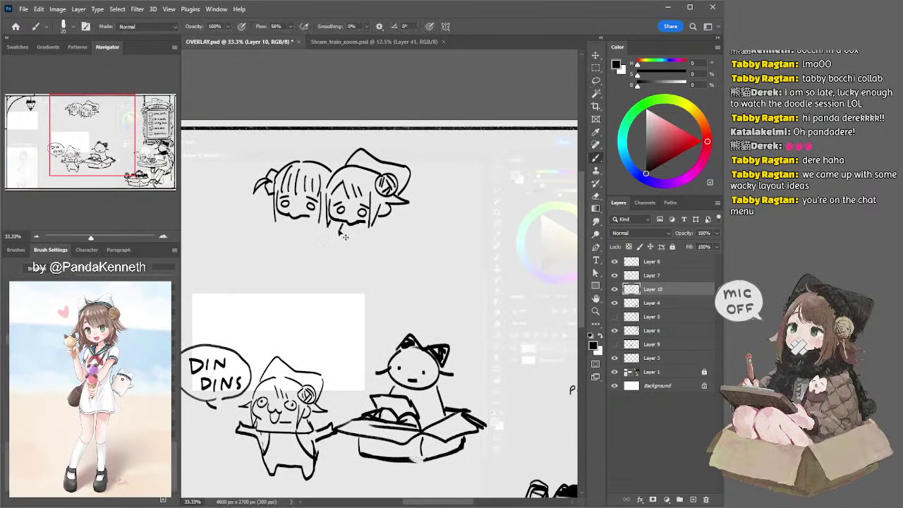
mouse_move(281, 236)
mouse_down()
mouse_move(365, 240)
mouse_move(359, 244)
mouse_move(392, 231)
mouse_up()
key(ctrl+z)
key(ctrl+z)
key(ctrl+z)
key(ctrl+z)
mouse_move(282, 235)
mouse_down()
mouse_move(286, 244)
mouse_move(277, 225)
mouse_move(274, 237)
mouse_move(250, 252)
mouse_move(348, 261)
mouse_up()
key(ctrl+z)
key(ctrl+z)
key(ctrl+z)
key(ctrl+z)
key(ctrl+z)
key(ctrl+z)
key(ctrl+z)
key(ctrl+z)
key(ctrl+z)
key(ctrl+z)
mouse_move(267, 235)
mouse_down()
mouse_move(257, 252)
mouse_move(349, 269)
mouse_up()
key(ctrl+z)
mouse_move(257, 252)
mouse_down()
mouse_move(350, 265)
mouse_move(414, 247)
mouse_move(392, 230)
mouse_move(334, 241)
mouse_move(330, 231)
mouse_move(330, 240)
mouse_up()
key(ctrl+z)
key(ctrl+z)
key(ctrl+z)
key(ctrl+z)
key(ctrl+z)
key(ctrl+z)
key(ctrl+z)
key(ctrl+z)
key(ctrl+z)
key(ctrl+z)
key(ctrl+z)
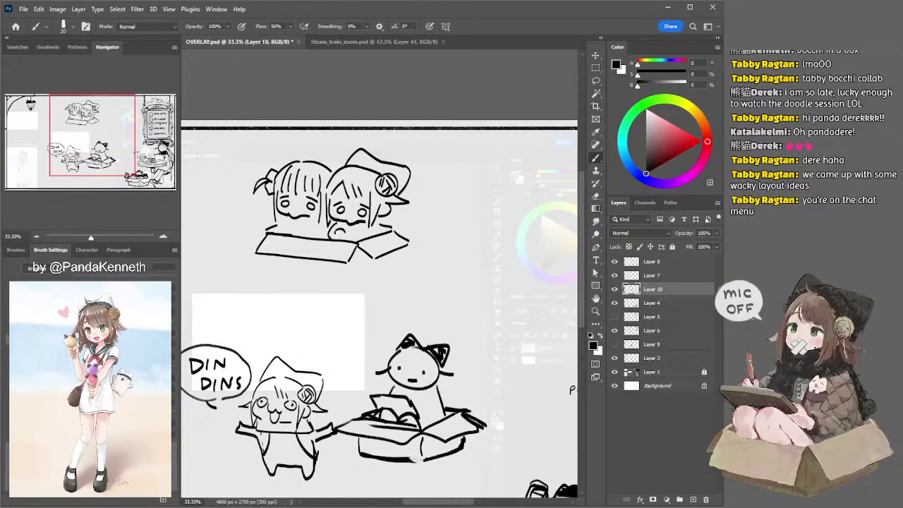
Step: Draw a solid black scarf below the hatted character's face and small hands for both characters behind the box's front flap
drag(356, 234, 365, 244)
key(ctrl+z)
key(ctrl+z)
mouse_move(372, 226)
mouse_down()
mouse_move(386, 242)
mouse_move(347, 225)
mouse_up()
key(ctrl+z)
key(ctrl+z)
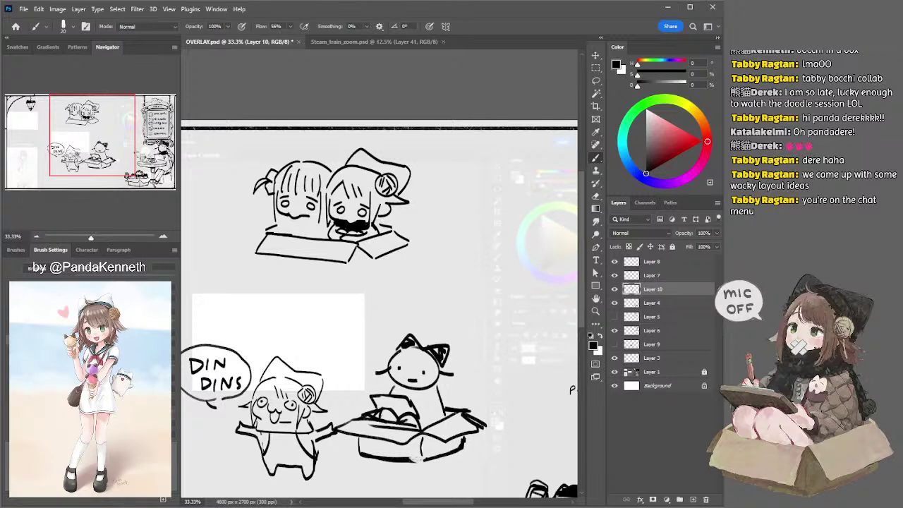
drag(376, 225, 379, 223)
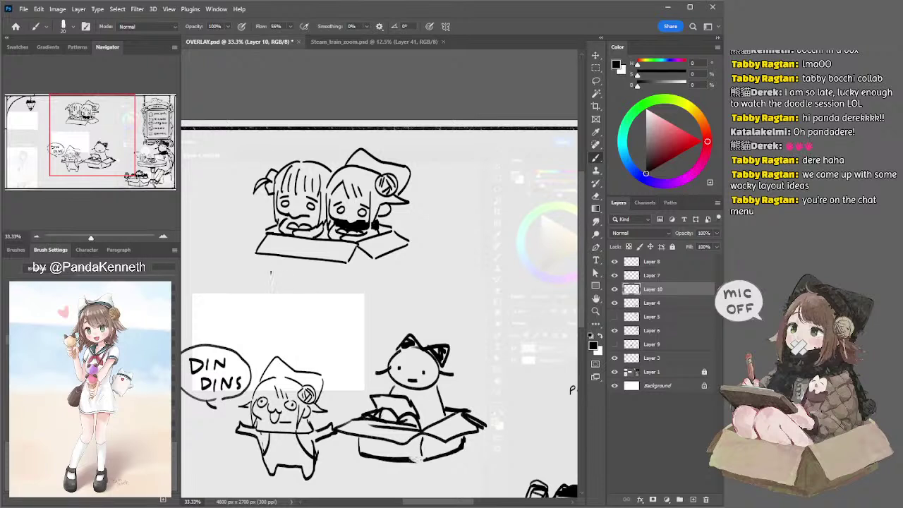
Step: Adjust the box's front flap with the Lasso tool, clean up its outline and start the front face's edge
key(l)
mouse_move(268, 234)
mouse_down()
mouse_move(248, 279)
mouse_move(361, 259)
mouse_move(357, 245)
mouse_move(343, 257)
mouse_up()
key(ctrl+d)
key(e)
key(b)
key(e)
key(b)
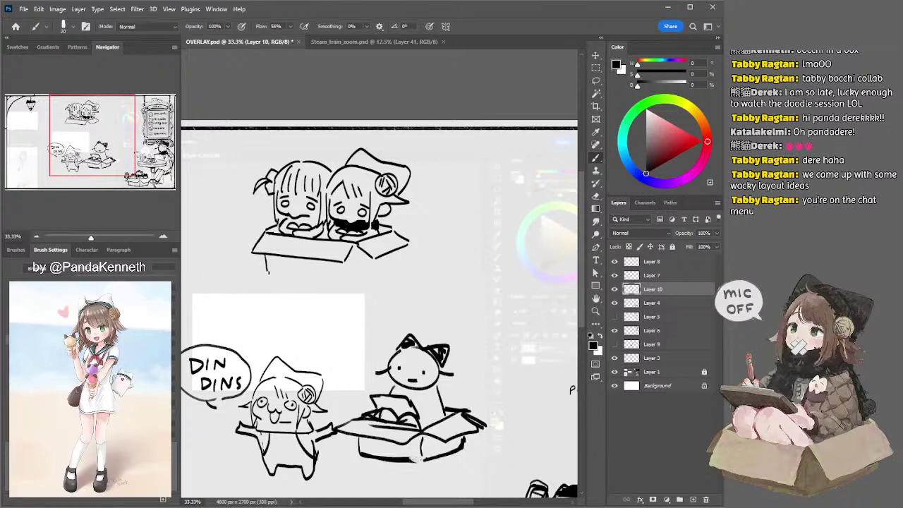
Step: Draw the remaining front and side edges of the box, closing its outline and refining the side flap
drag(269, 277, 355, 289)
key(ctrl+z)
key(ctrl+z)
drag(269, 277, 346, 286)
drag(356, 246, 356, 284)
key(ctrl+z)
key(ctrl+z)
mouse_move(357, 248)
mouse_down()
mouse_move(356, 283)
mouse_move(365, 288)
mouse_move(355, 286)
mouse_move(394, 270)
mouse_up()
key(ctrl+z)
key(ctrl+z)
key(ctrl+z)
key(ctrl+z)
key(ctrl+z)
key(ctrl+z)
key(ctrl+z)
drag(391, 228, 408, 237)
key(ctrl+z)
Step: Hand-letter "BOCCHI TOGETHER" across the front of the box with a 15 px brush
mouse_move(267, 228)
mouse_down()
mouse_move(256, 247)
mouse_move(250, 244)
mouse_move(278, 277)
mouse_up()
key(ctrl+z)
key(ctrl+z)
mouse_move(271, 260)
mouse_down()
mouse_move(275, 280)
mouse_move(273, 271)
mouse_up()
key([)
key(ctrl+z)
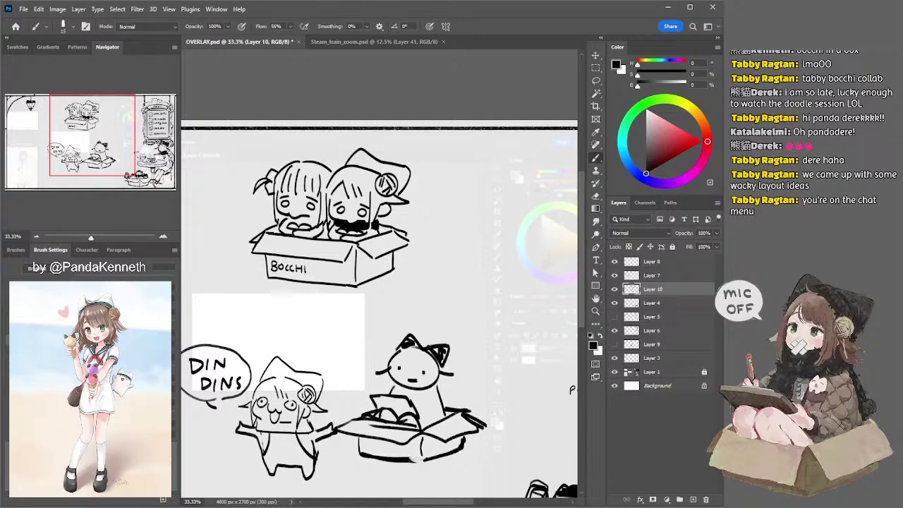
mouse_move(310, 268)
mouse_down()
mouse_move(317, 266)
mouse_move(314, 275)
mouse_up()
drag(338, 269, 339, 278)
drag(343, 269, 343, 277)
drag(339, 273, 349, 268)
drag(345, 273, 349, 276)
drag(351, 270, 355, 278)
Step: Select the box lettering with the Lasso tool and scale it to about 96% so it fits the front face
key(l)
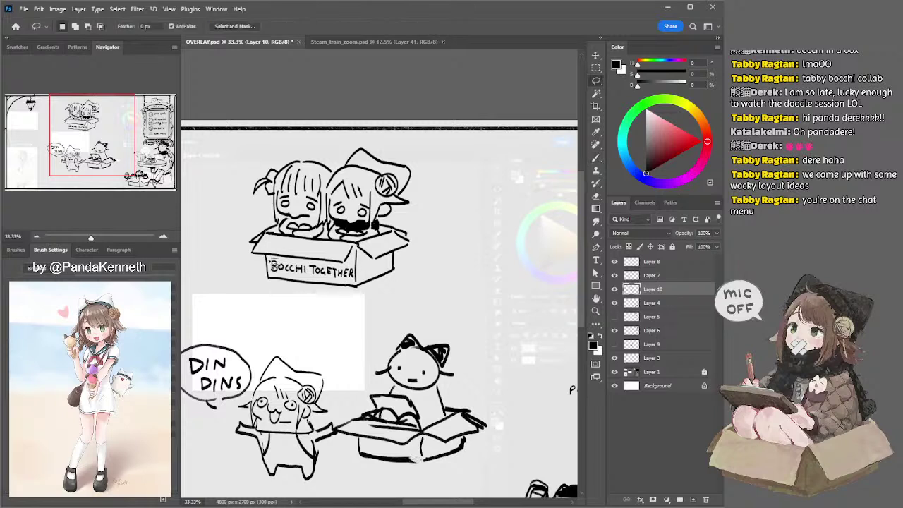
mouse_move(283, 264)
mouse_down()
mouse_move(271, 265)
mouse_move(277, 282)
mouse_move(354, 284)
mouse_move(346, 266)
mouse_move(319, 266)
mouse_move(356, 273)
mouse_up()
click(596, 55)
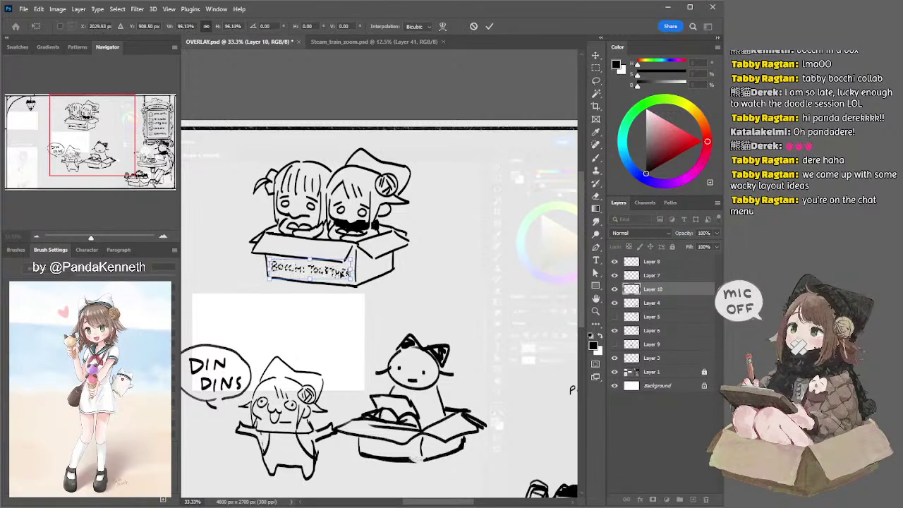
key(Return)
key(ctrl+d)
key(b)
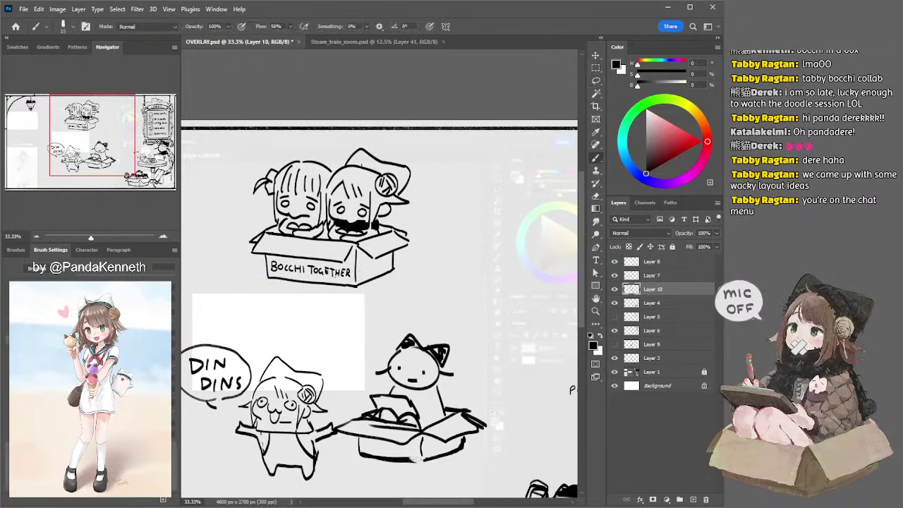
Step: Fill the hatted character's hat with solid black, leaving the round flower ornament uncovered
mouse_move(350, 166)
mouse_down()
mouse_move(363, 163)
mouse_move(361, 152)
mouse_move(379, 169)
mouse_move(407, 171)
mouse_move(397, 184)
mouse_move(391, 174)
mouse_move(407, 179)
mouse_up()
drag(373, 177, 404, 178)
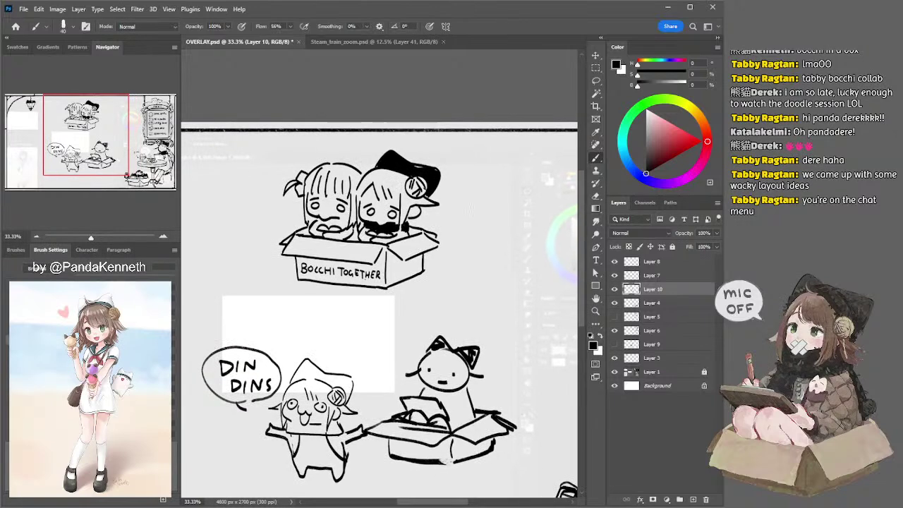
key(l)
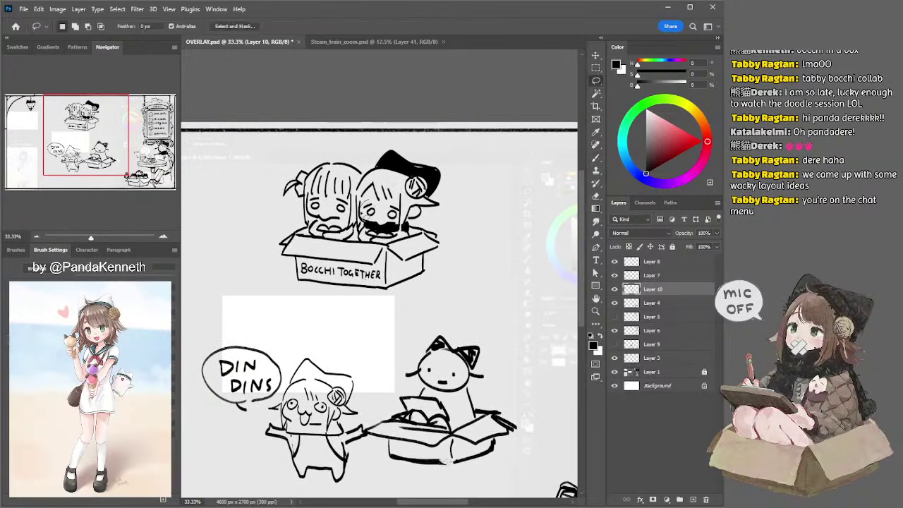
mouse_move(392, 226)
mouse_down()
mouse_move(404, 221)
mouse_move(401, 209)
mouse_move(404, 225)
mouse_up()
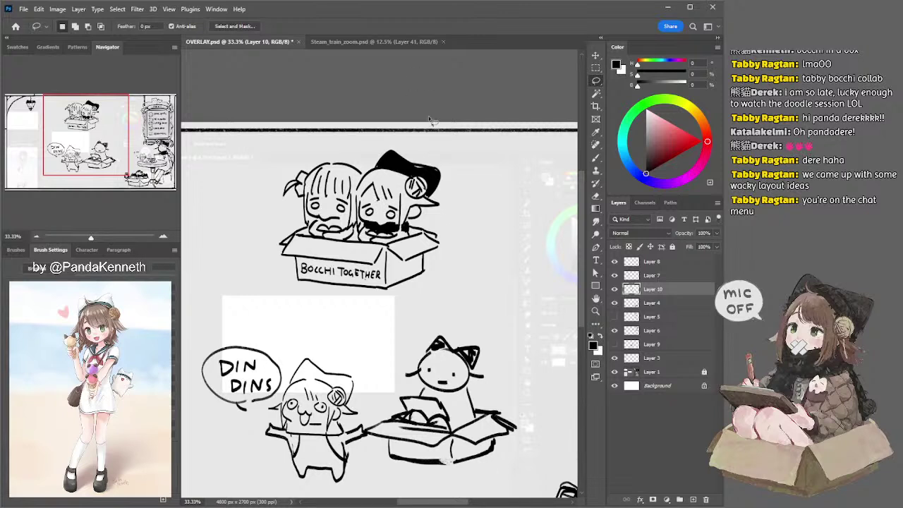
Step: Add a new layer directly above Layer 4 and paint both boxed characters' faces a pale skin tone
click(638, 308)
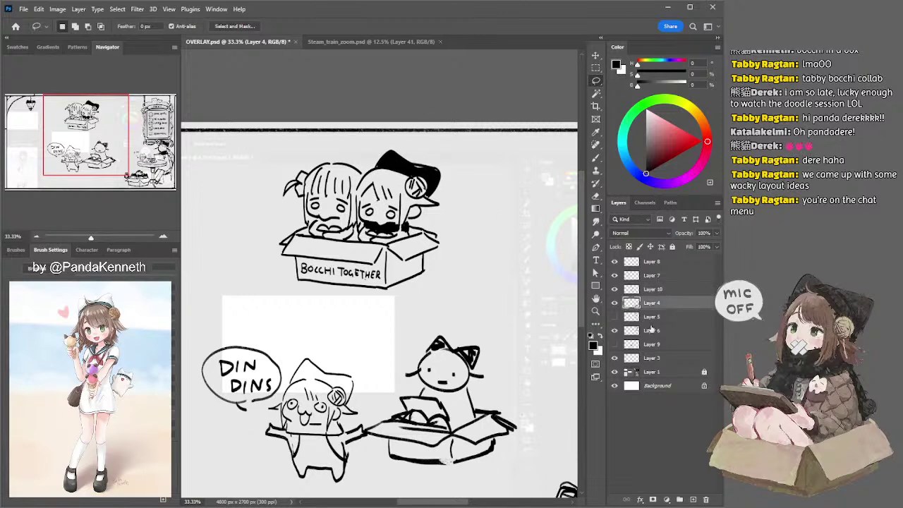
click(694, 499)
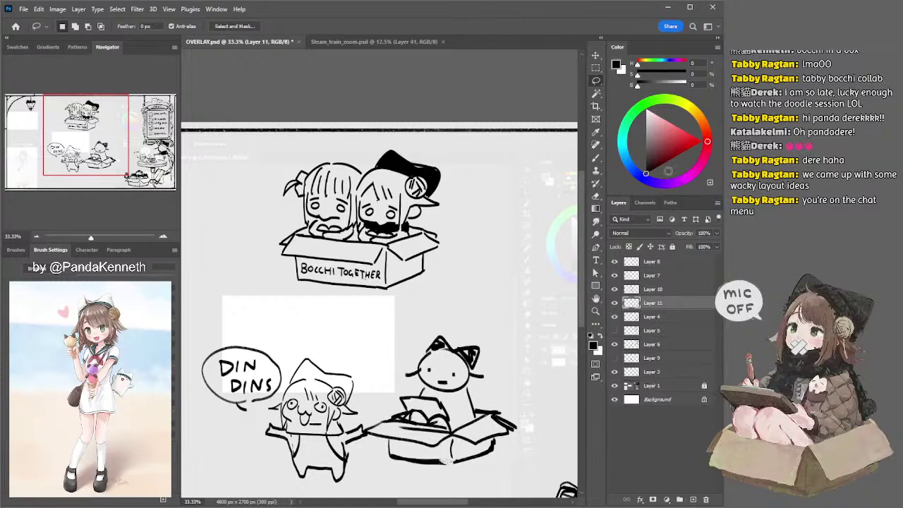
drag(651, 116, 650, 114)
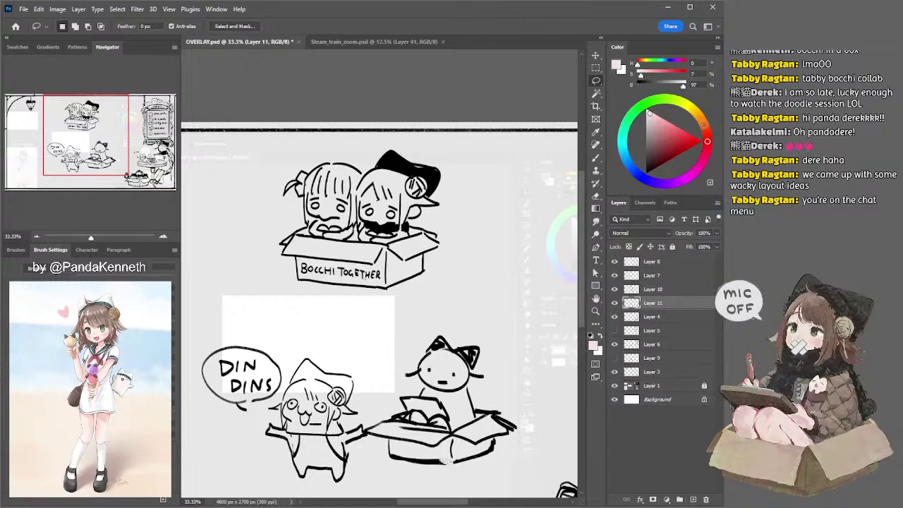
click(701, 119)
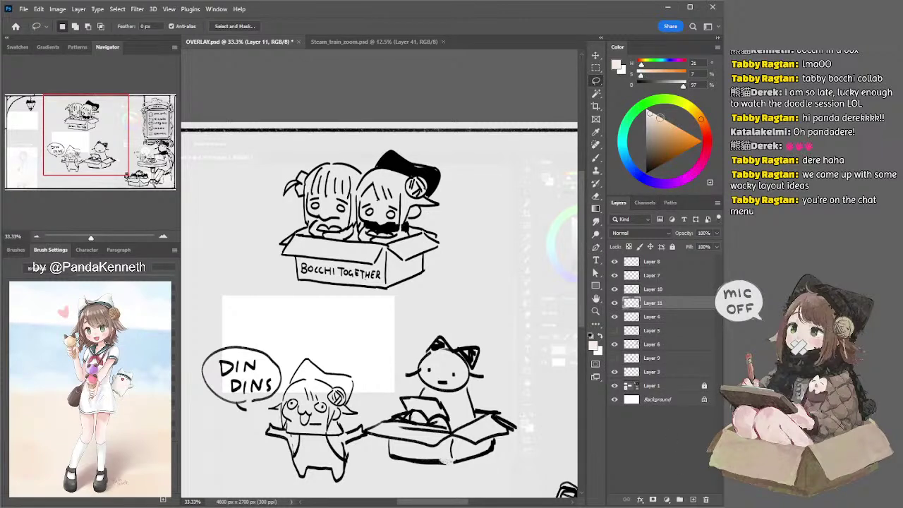
click(707, 131)
key(b)
key(bracketright)
key(bracketright)
key(bracketright)
key(bracketright)
key(bracketright)
key(bracketright)
key(bracketright)
click(649, 114)
mouse_move(369, 199)
mouse_down()
mouse_move(370, 216)
mouse_move(384, 216)
mouse_up()
mouse_move(318, 202)
mouse_down()
mouse_move(331, 214)
mouse_move(339, 205)
mouse_move(319, 206)
mouse_up()
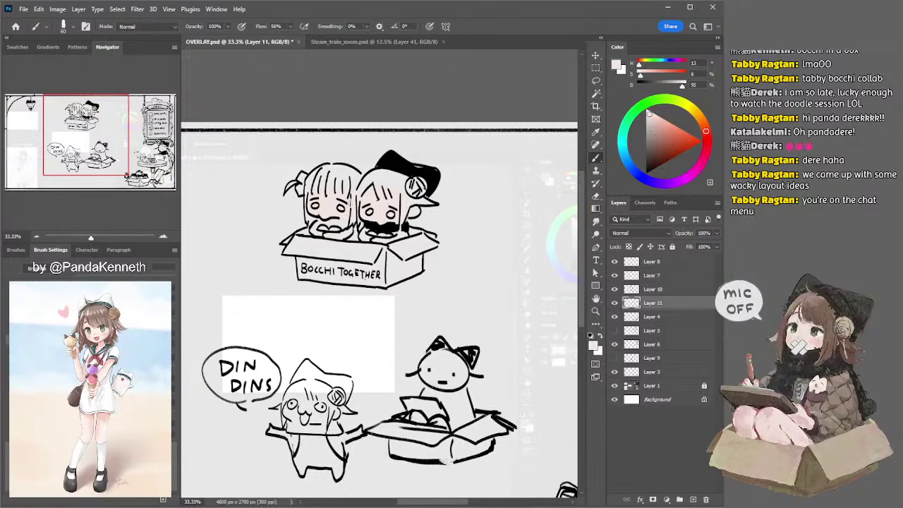
Step: Paint the hatless character's hair and side tuft light pink (hue 333, saturation 28, brightness 94)
click(666, 132)
click(704, 152)
click(667, 126)
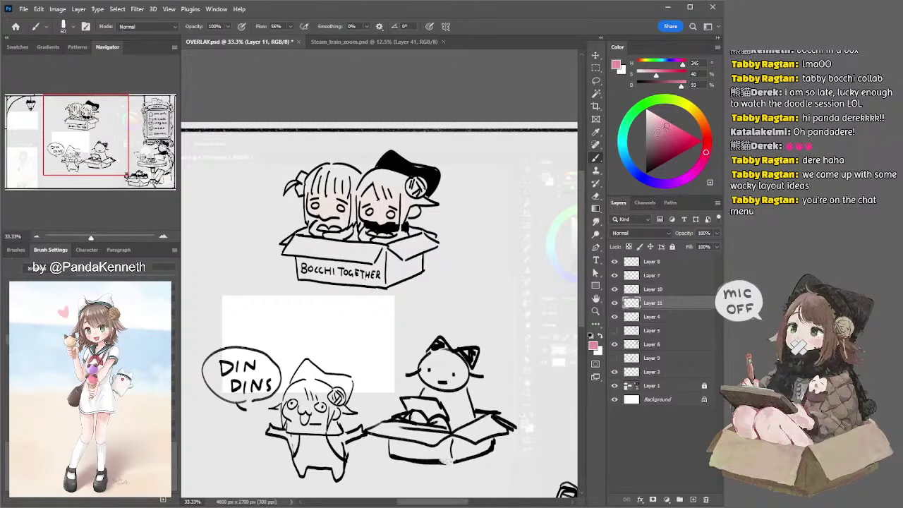
click(701, 160)
key(bracketright)
key(bracketright)
mouse_move(312, 185)
mouse_down()
mouse_move(333, 173)
mouse_move(311, 185)
mouse_move(331, 170)
mouse_move(346, 174)
mouse_move(351, 188)
mouse_move(331, 185)
mouse_move(356, 181)
mouse_up()
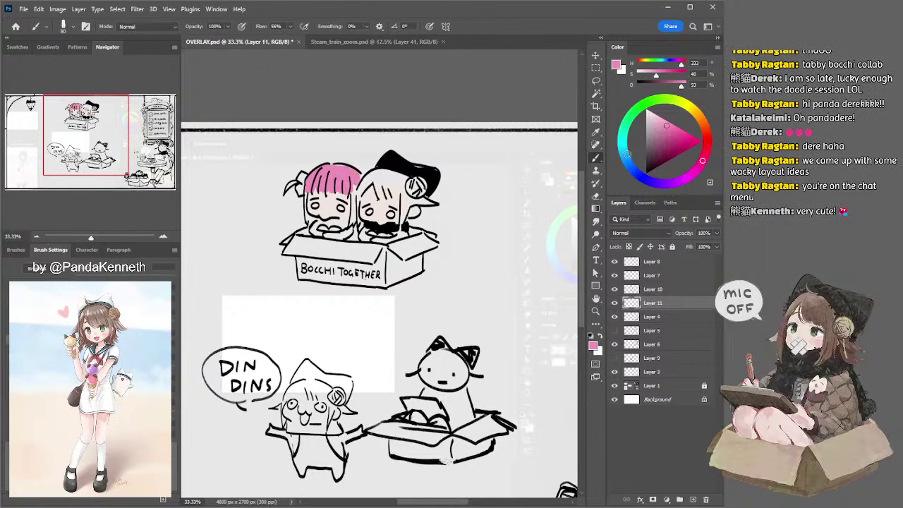
key(ctrl+z)
click(662, 122)
mouse_move(321, 181)
mouse_down()
mouse_move(328, 171)
mouse_move(311, 183)
mouse_move(333, 176)
mouse_move(319, 185)
mouse_move(327, 178)
mouse_move(336, 187)
mouse_move(352, 172)
mouse_move(350, 190)
mouse_move(339, 185)
mouse_move(352, 209)
mouse_move(353, 196)
mouse_up()
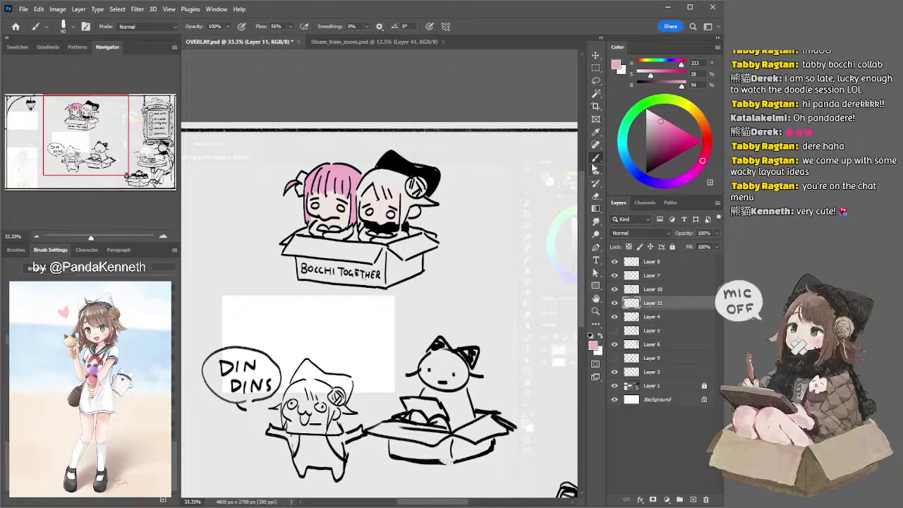
Step: Color the pink-haired character's hair ornament with light blue and pale yellow patches
click(624, 146)
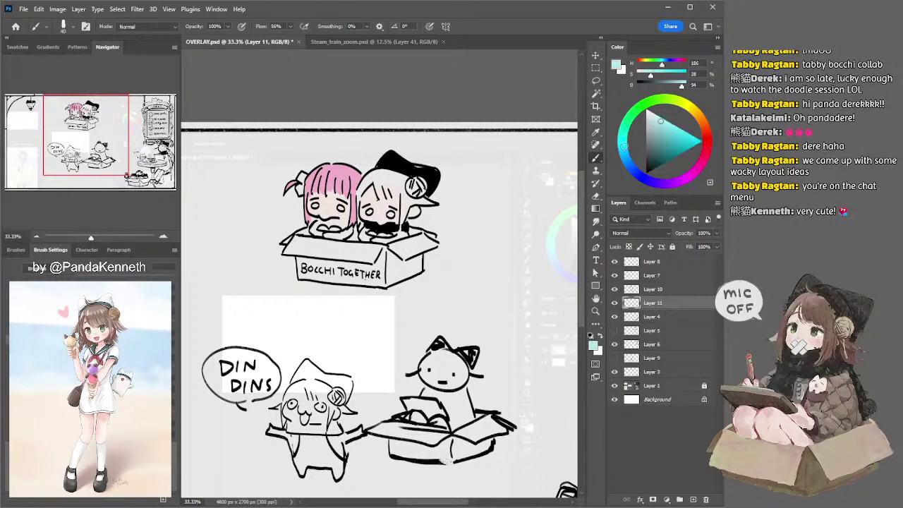
click(624, 153)
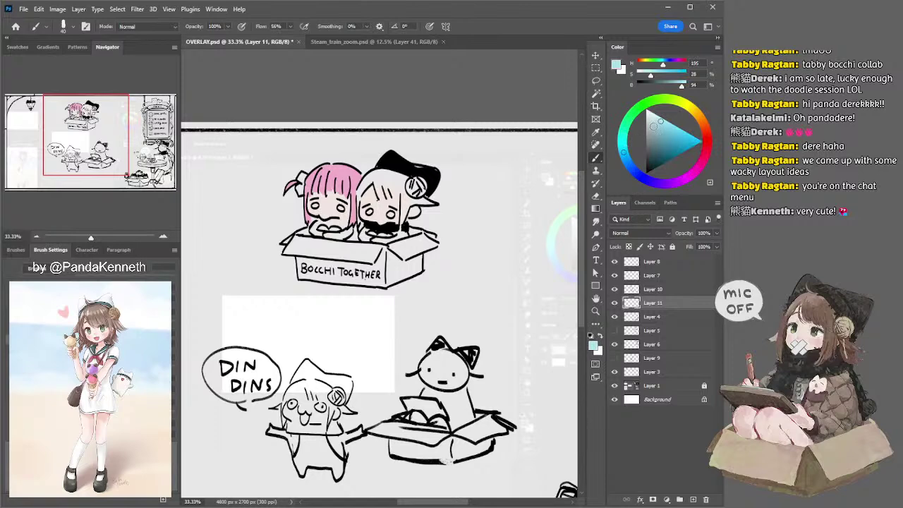
click(659, 125)
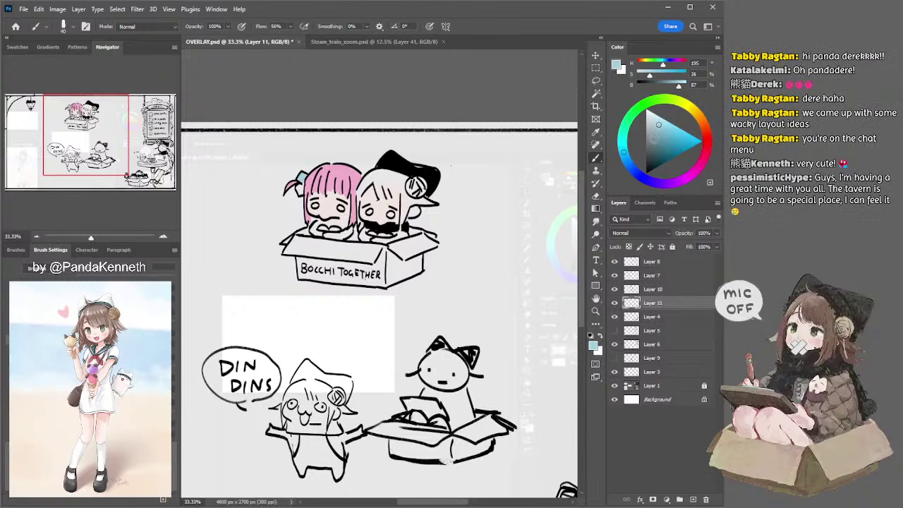
click(694, 111)
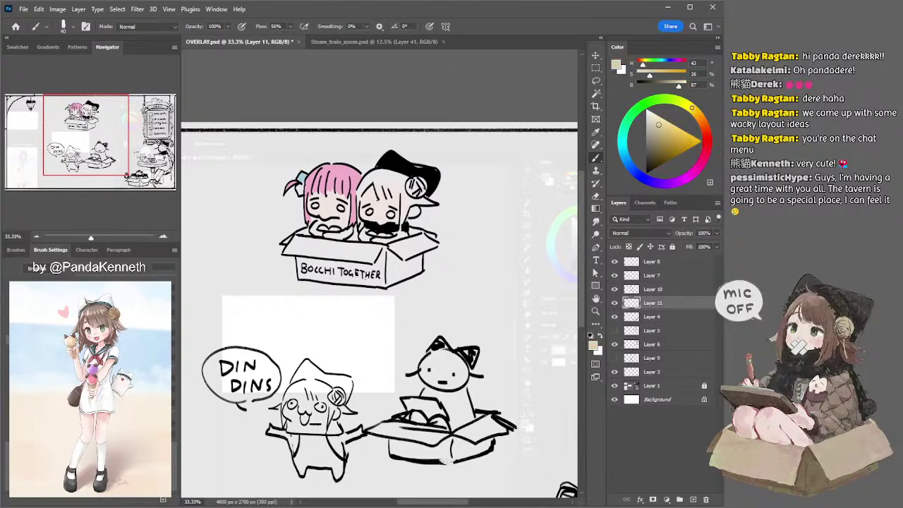
click(660, 119)
Step: Paint the hatted character's hair muted brown (hue 21, saturation 30, brightness 68) and clean up the color around the face
click(702, 161)
click(657, 136)
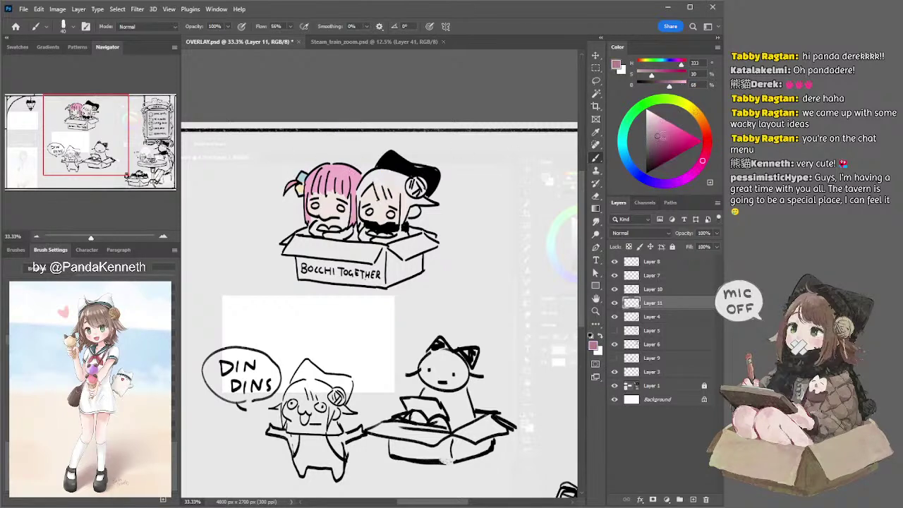
click(703, 123)
click(706, 130)
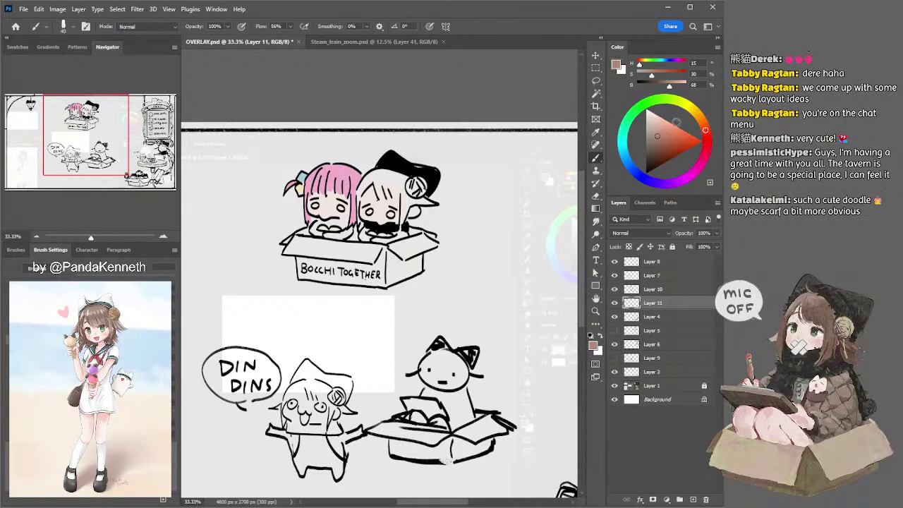
click(704, 126)
mouse_move(360, 189)
mouse_down()
mouse_move(374, 175)
mouse_move(368, 185)
mouse_move(379, 177)
mouse_move(378, 190)
mouse_move(406, 175)
mouse_move(405, 200)
mouse_move(433, 204)
mouse_move(360, 218)
mouse_move(363, 206)
mouse_up()
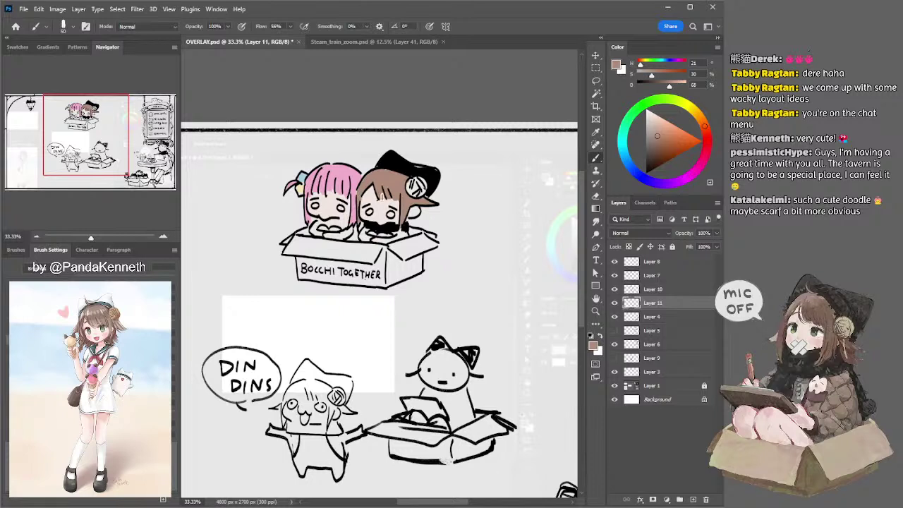
key(e)
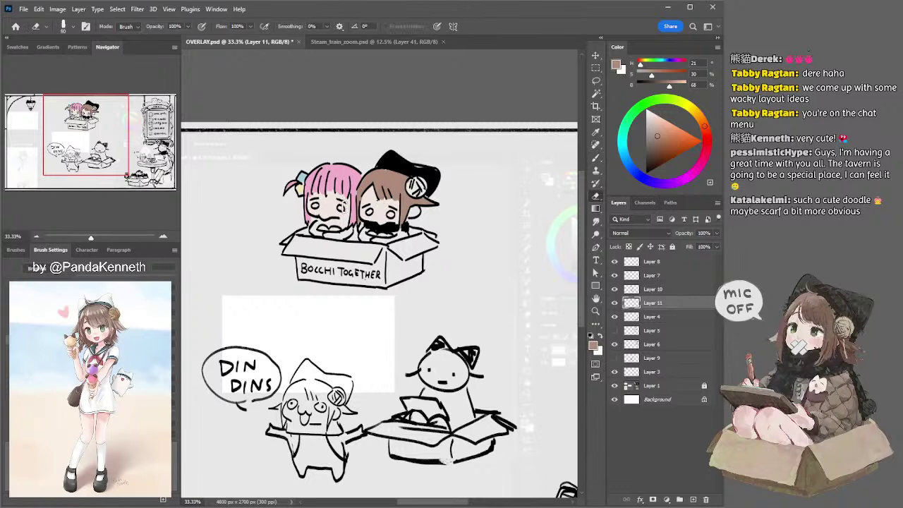
key(b)
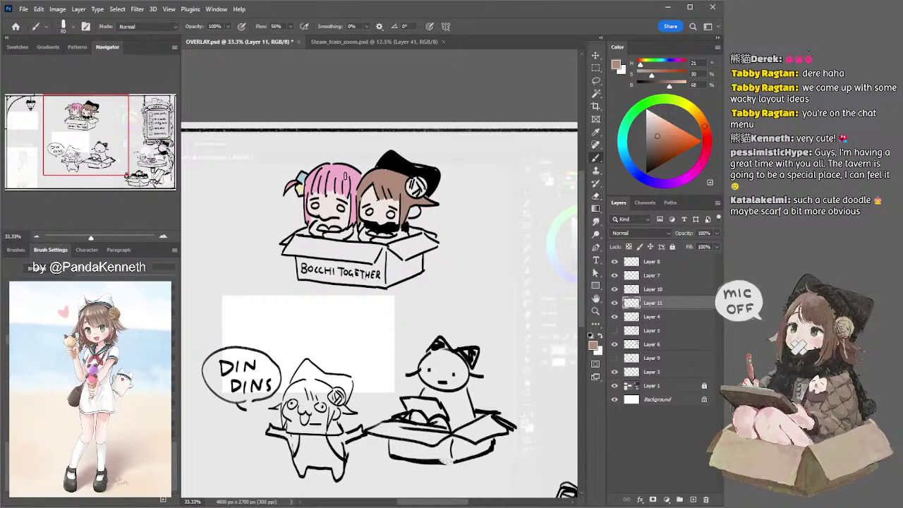
Step: Paint pink blush on both characters' cheeks, using a lighter pink for the pink-haired one
alt+click(342, 173)
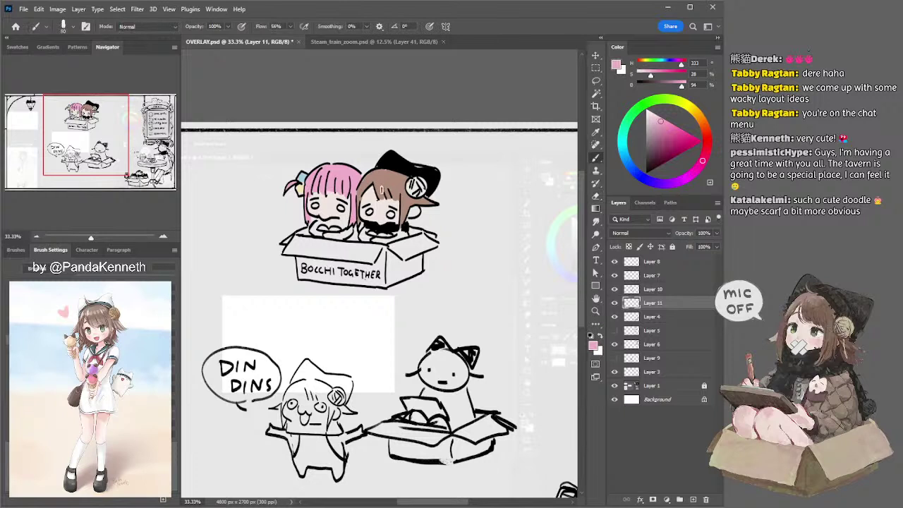
alt+click(371, 200)
click(662, 124)
click(660, 122)
click(707, 140)
drag(369, 216, 415, 212)
mouse_move(335, 215)
mouse_down()
mouse_move(344, 216)
mouse_move(317, 215)
mouse_up()
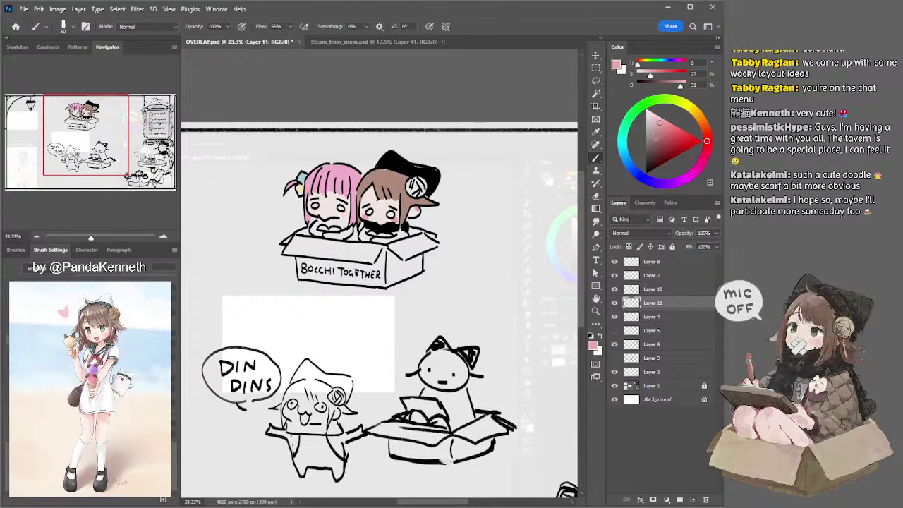
click(700, 143)
click(656, 118)
drag(314, 213, 345, 214)
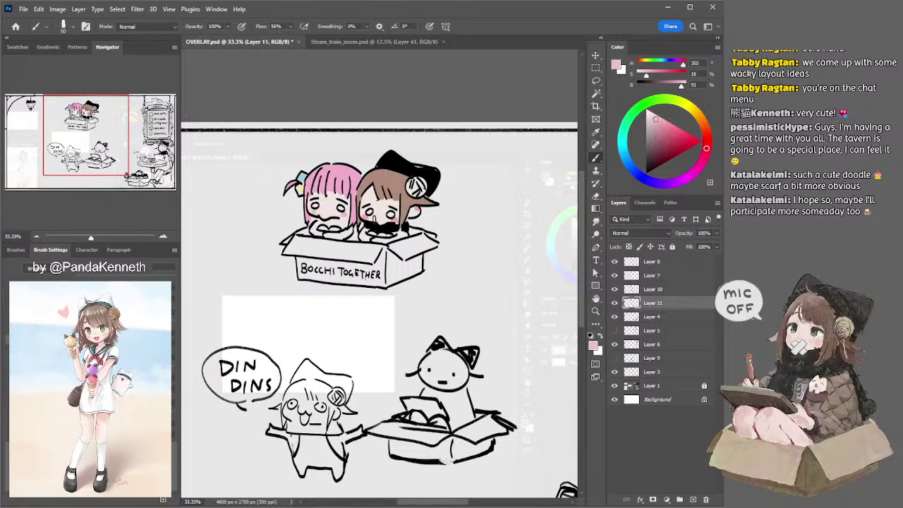
Step: Rework the hatted character's cheek blush in a softer pink (hue 358, saturation 16, brightness 90) and undo the last stroke
alt+click(380, 213)
click(654, 120)
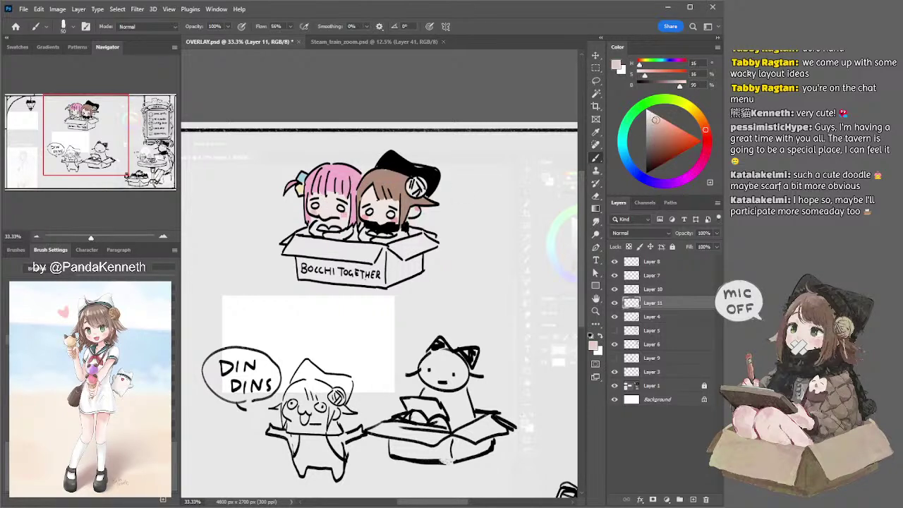
click(707, 143)
drag(368, 214, 394, 220)
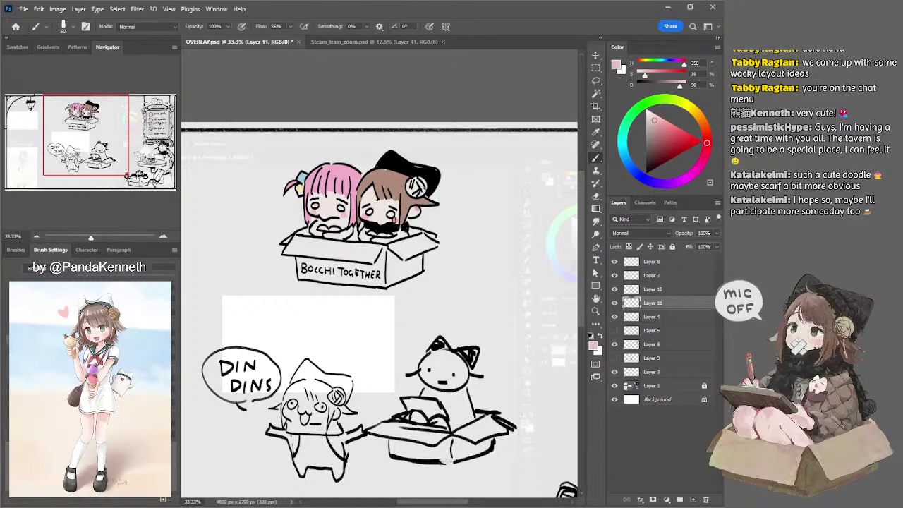
key(ctrl+z)
drag(391, 243, 403, 232)
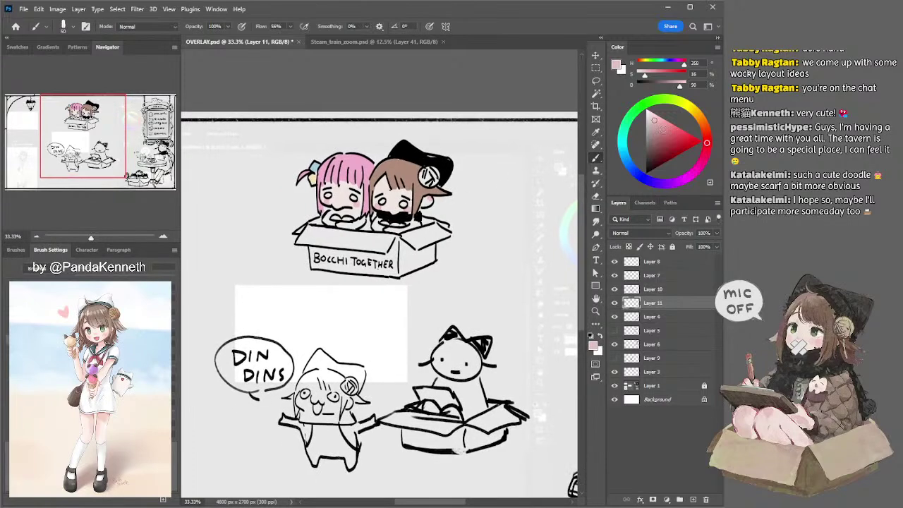
Step: Paint the hatted character's clothes dark brown and sample her pale skin tone for a smaller brush
alt+click(415, 174)
click(654, 143)
mouse_move(409, 223)
mouse_down()
mouse_move(379, 219)
mouse_move(383, 227)
mouse_move(399, 222)
mouse_move(380, 227)
mouse_move(411, 227)
mouse_move(401, 201)
mouse_move(399, 225)
mouse_up()
alt+click(396, 199)
key(bracketleft)
key(bracketleft)
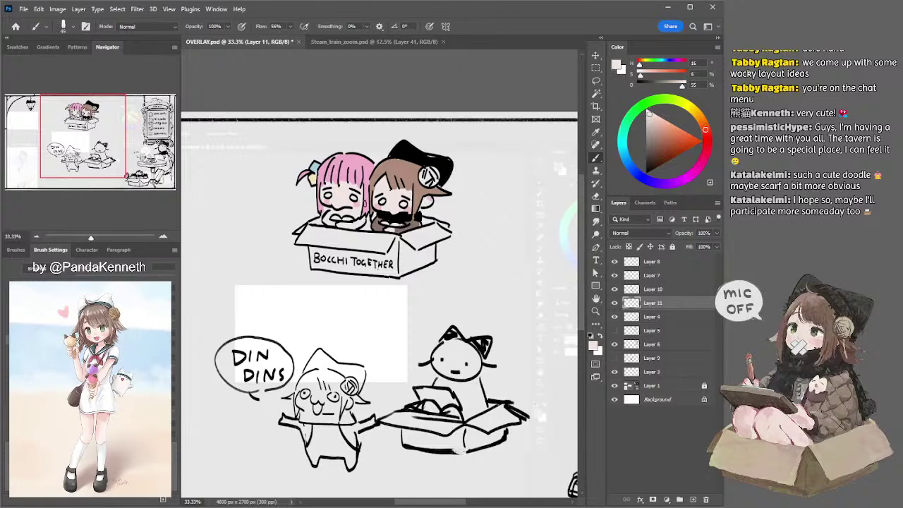
Step: Paint the pink-haired character's clothes dusty pink (hue 333, saturation 32, brightness 83) and undo the last two strokes
alt+click(361, 160)
click(661, 128)
key(bracketright)
key(bracketright)
mouse_move(335, 212)
mouse_down()
mouse_move(359, 212)
mouse_move(330, 214)
mouse_move(332, 221)
mouse_move(371, 227)
mouse_up()
key(ctrl+z)
key(ctrl+z)
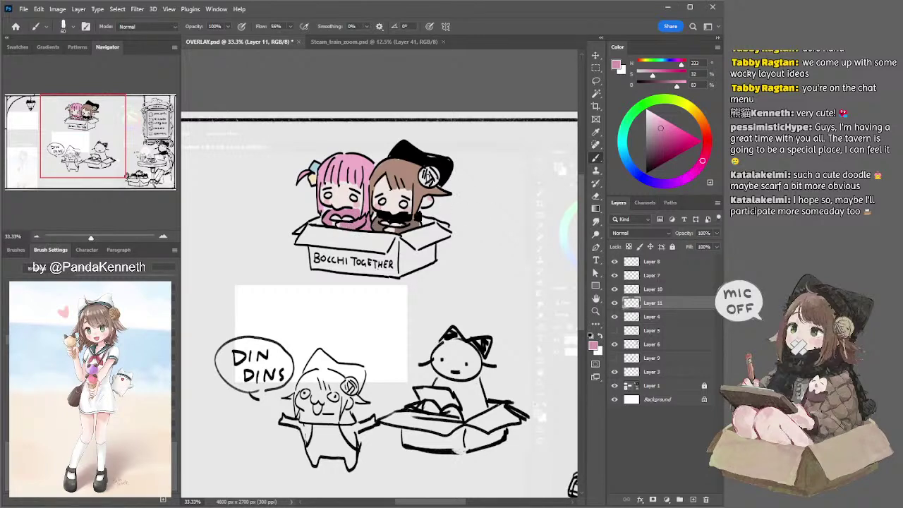
Step: Color the flower ornament on the black hat pale beige (hue 21, saturation 13, brightness 82)
alt+click(405, 166)
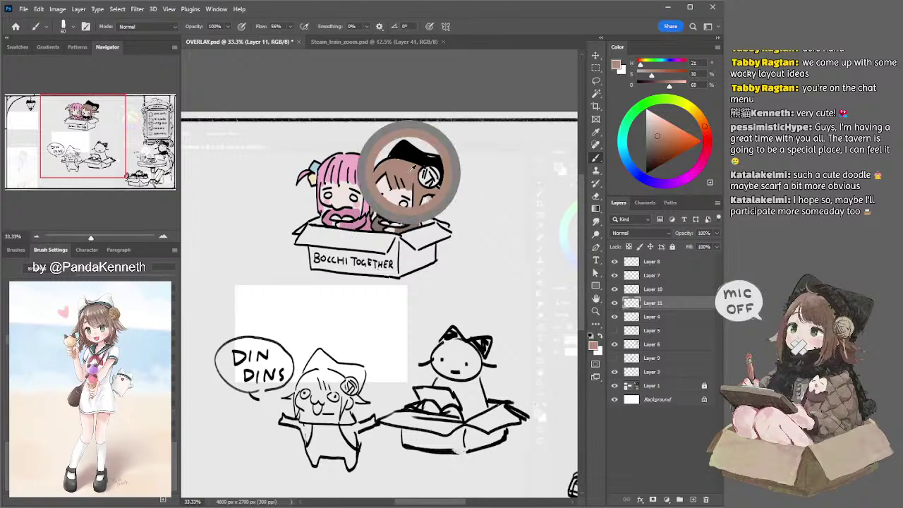
click(652, 117)
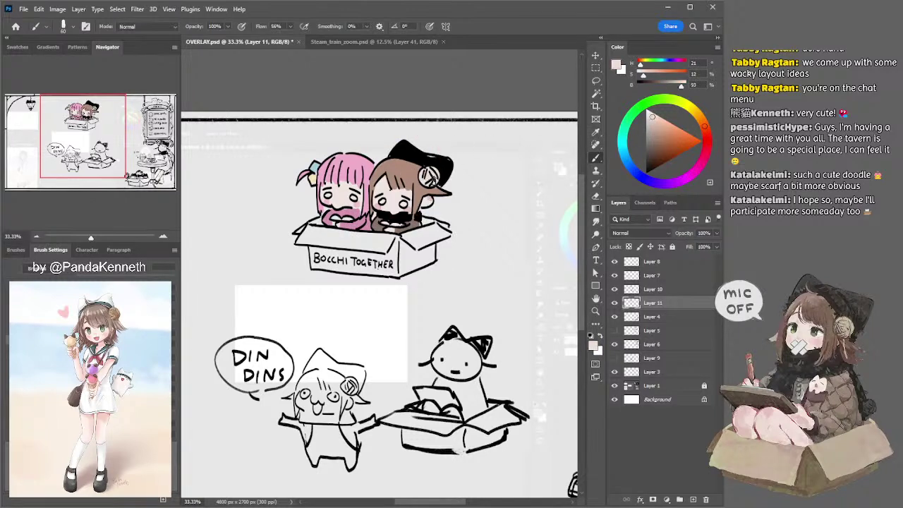
click(652, 124)
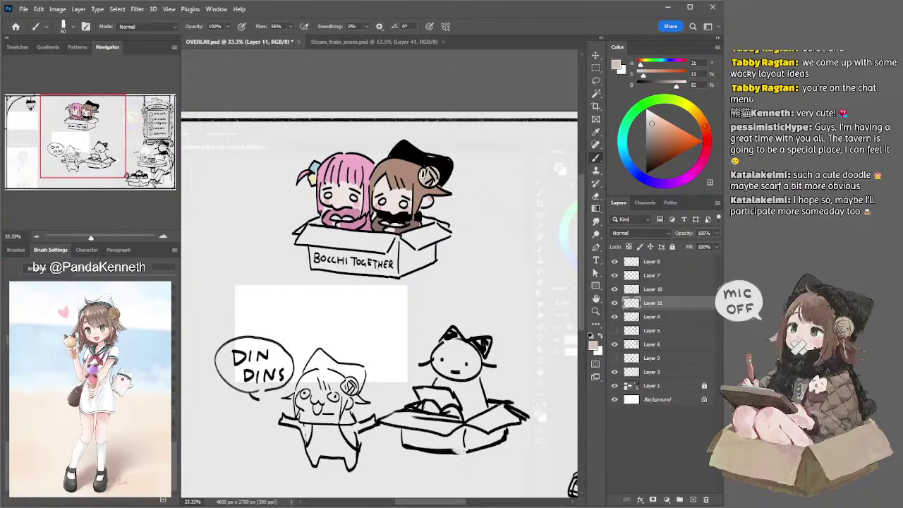
drag(466, 184, 461, 182)
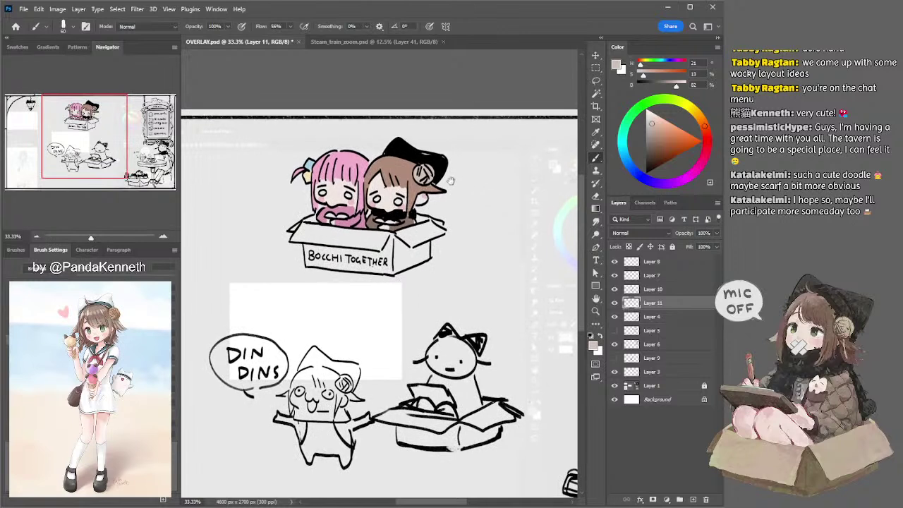
Step: Fill the outer sides and flaps of the "BOCCHI TOGETHER" box with light brown (hue 21, saturation 20, brightness 82)
alt+click(405, 168)
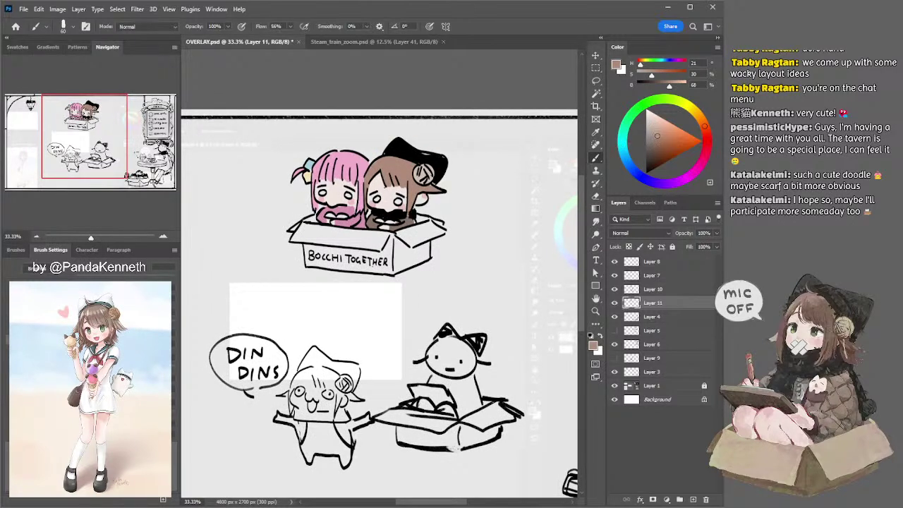
click(655, 127)
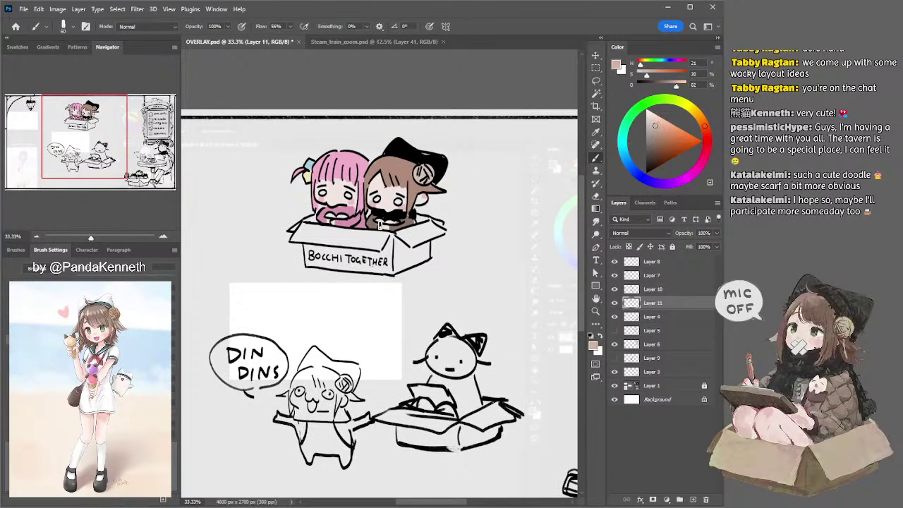
mouse_move(303, 230)
mouse_down()
mouse_move(386, 243)
mouse_move(306, 228)
mouse_move(378, 239)
mouse_move(350, 233)
mouse_move(393, 238)
mouse_move(439, 228)
mouse_move(408, 241)
mouse_move(431, 232)
mouse_move(417, 242)
mouse_move(441, 230)
mouse_move(426, 220)
mouse_move(443, 223)
mouse_move(396, 243)
mouse_move(415, 263)
mouse_move(410, 245)
mouse_move(406, 252)
mouse_move(403, 261)
mouse_move(421, 259)
mouse_move(426, 241)
mouse_move(374, 246)
mouse_move(305, 232)
mouse_move(292, 240)
mouse_move(316, 232)
mouse_move(381, 265)
mouse_up()
mouse_move(314, 247)
mouse_down()
mouse_move(353, 249)
mouse_move(339, 263)
mouse_move(393, 268)
mouse_move(380, 257)
mouse_up()
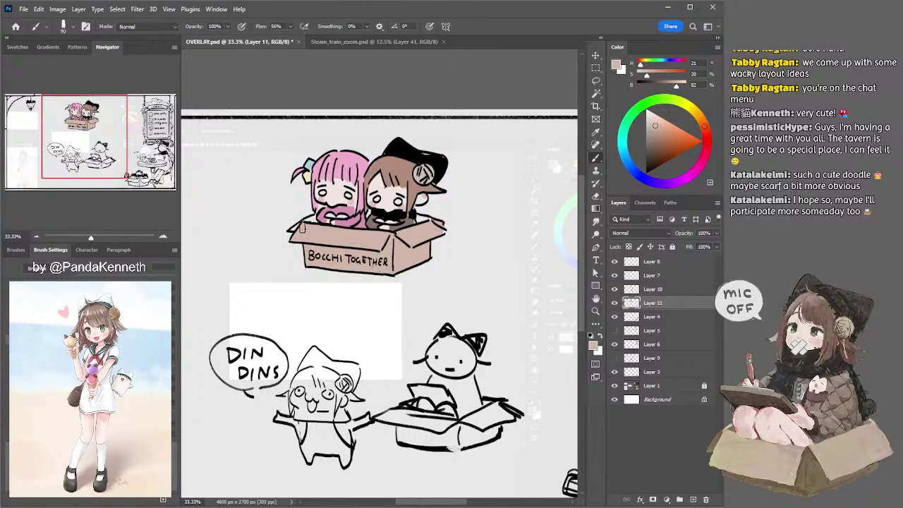
Step: Paint the inside of the "BOCCHI TOGETHER" box a darker brown (hue 21, saturation 22, brightness 58)
click(655, 141)
drag(426, 218, 431, 218)
drag(309, 219, 312, 219)
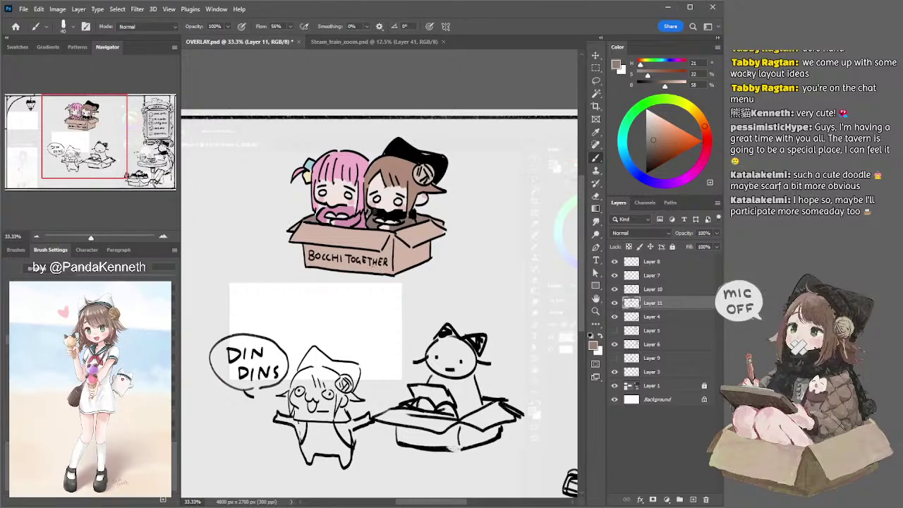
drag(333, 151, 349, 160)
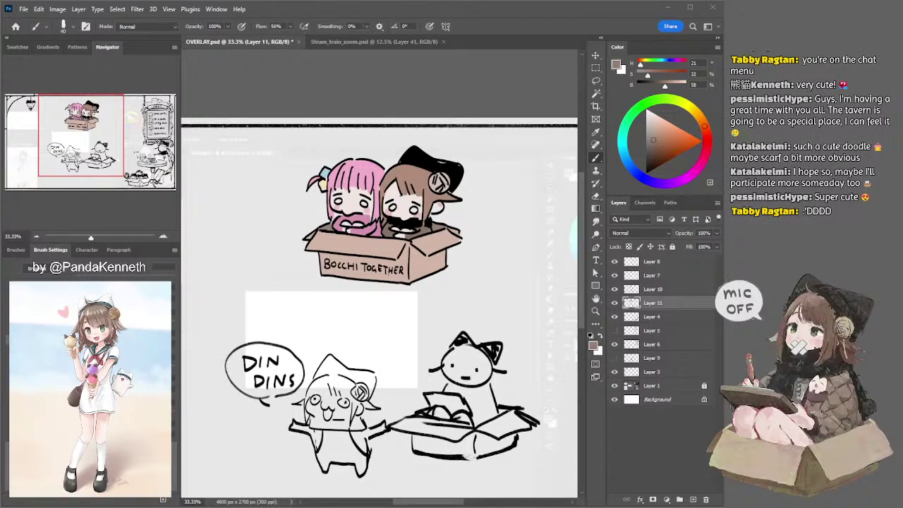
Step: Thicken the hatted character's scarf with black brush strokes on the line art layer, Layer 10
ctrl+click(416, 224)
key(e)
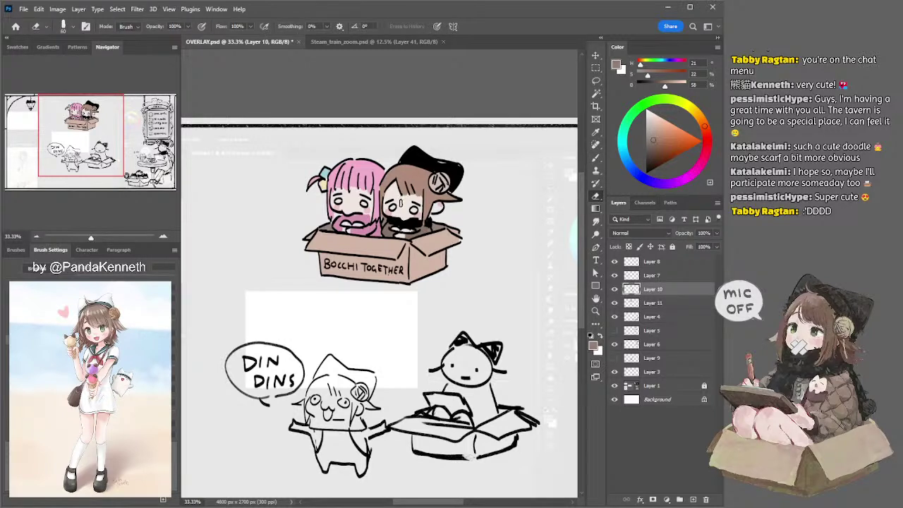
key(b)
alt+click(411, 223)
drag(391, 224, 434, 221)
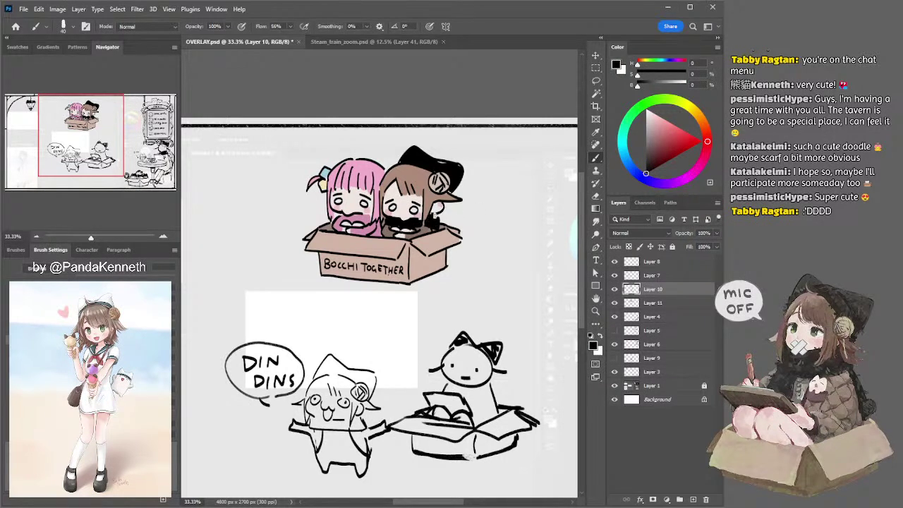
drag(449, 169, 497, 177)
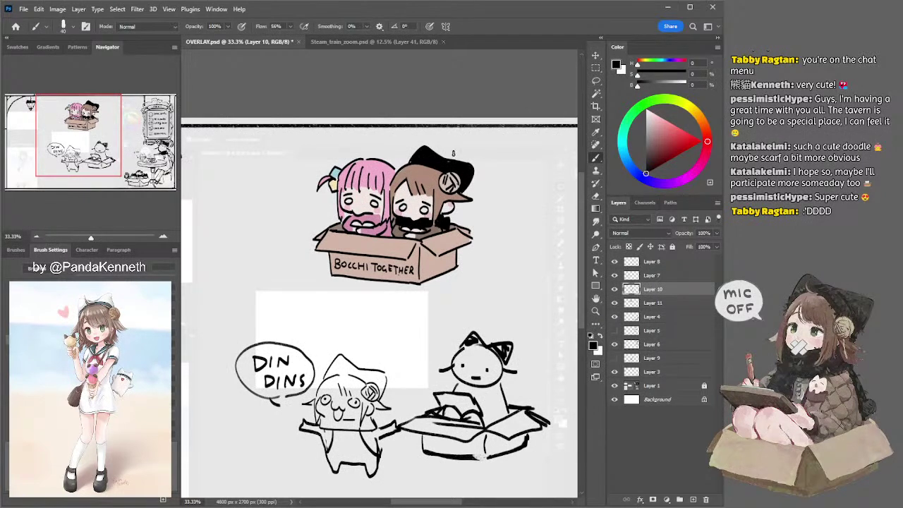
drag(490, 200, 477, 184)
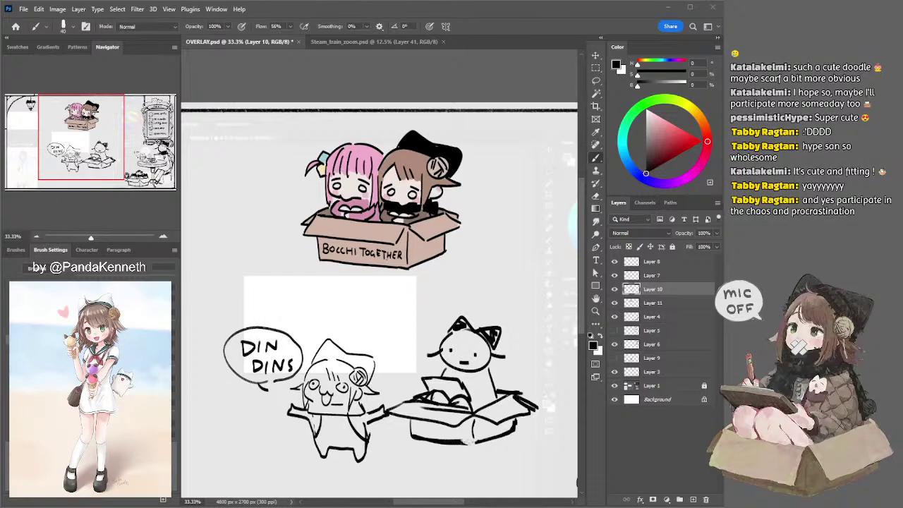
Step: Touch up the box's coloring on Layer 11 with its own light brown
click(653, 302)
mouse_move(424, 138)
mouse_down()
mouse_move(384, 134)
mouse_move(435, 135)
mouse_up()
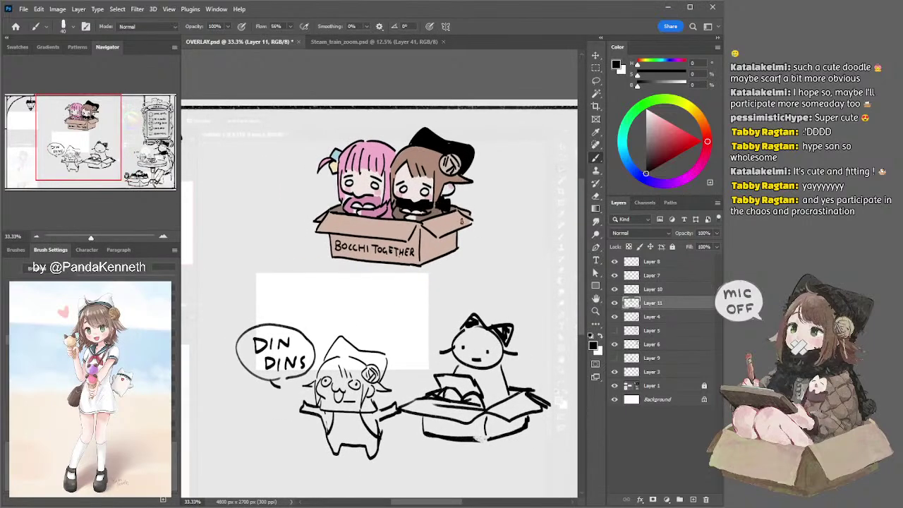
alt+click(466, 224)
drag(411, 197, 428, 208)
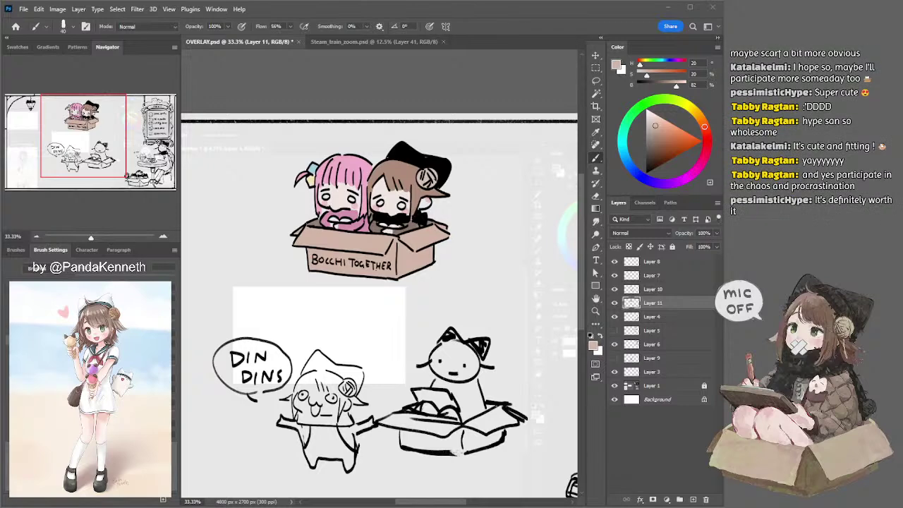
Step: Hand-letter "TYSM!" in black beside the hatted character on Layer 10
ctrl+click(409, 155)
alt+click(407, 153)
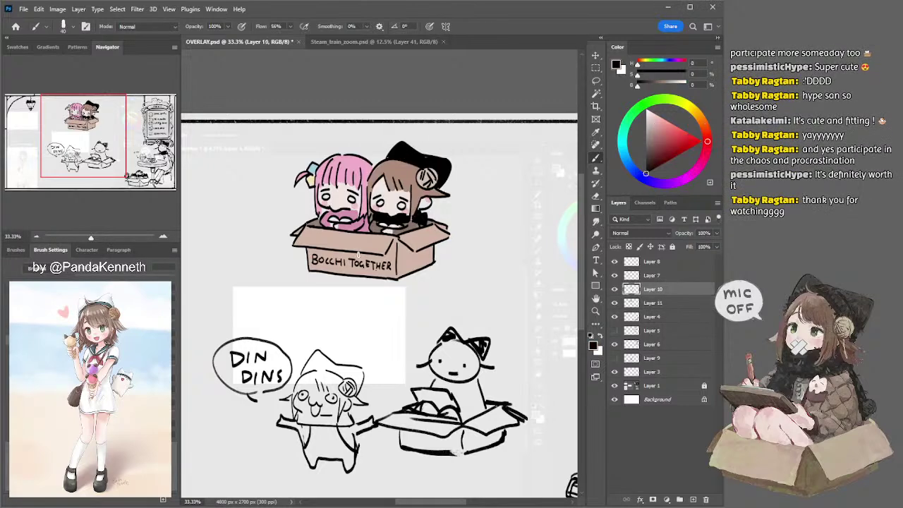
drag(463, 170, 484, 161)
mouse_move(476, 164)
mouse_down()
mouse_move(480, 189)
mouse_move(494, 178)
mouse_move(494, 192)
mouse_move(538, 177)
mouse_move(548, 188)
mouse_move(555, 181)
mouse_up()
click(556, 186)
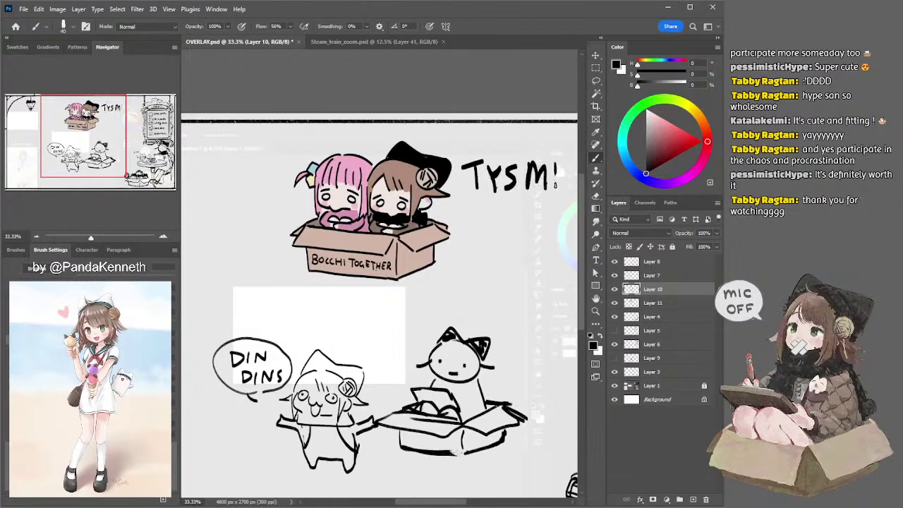
drag(496, 241, 464, 246)
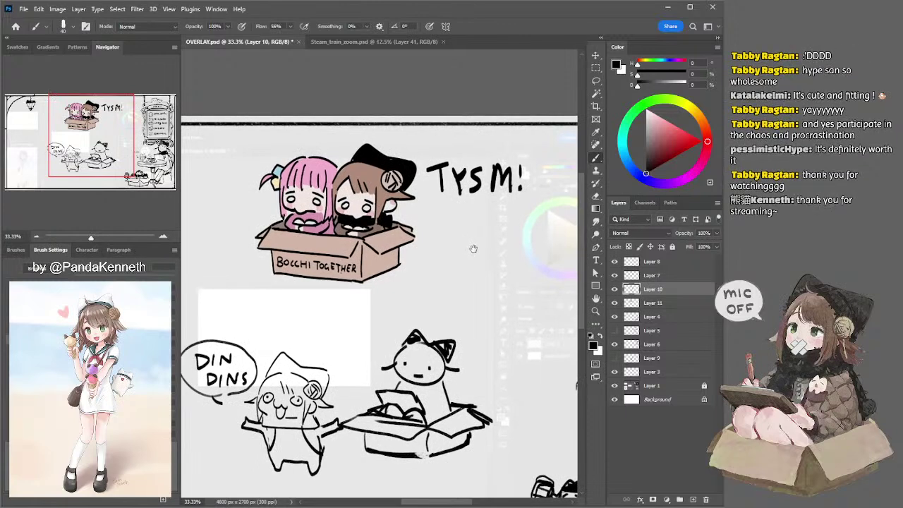